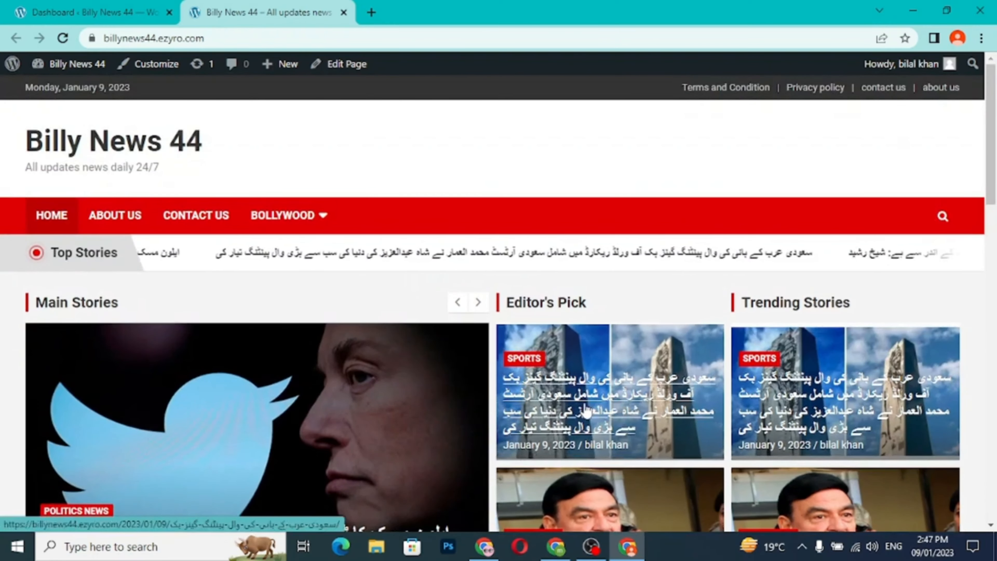
# - Look over the Billy News 44 homepage, including its story sections, Bollywood category submenu and footer
pyautogui.scroll(-10, 585, 411)
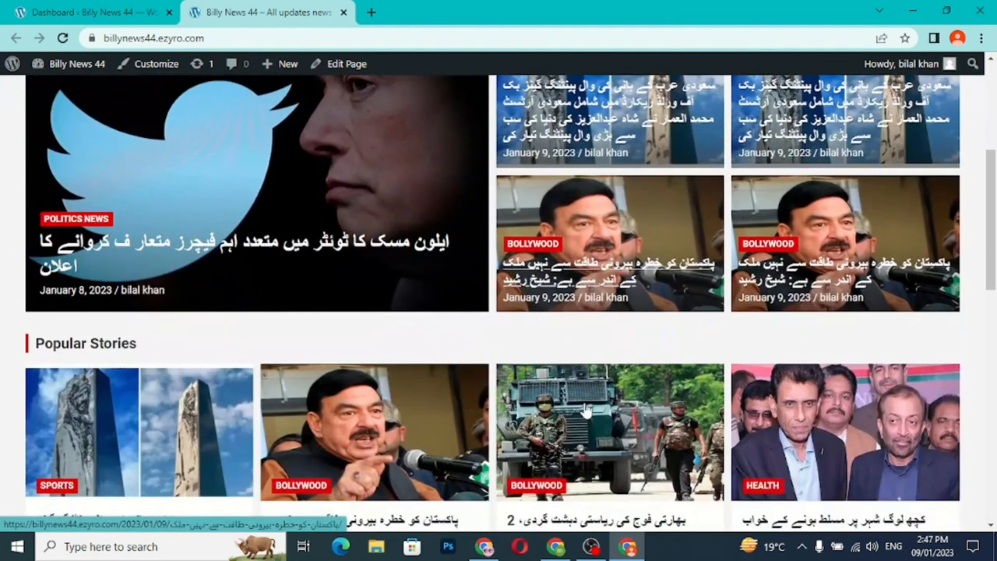
pyautogui.scroll(-8, 586, 411)
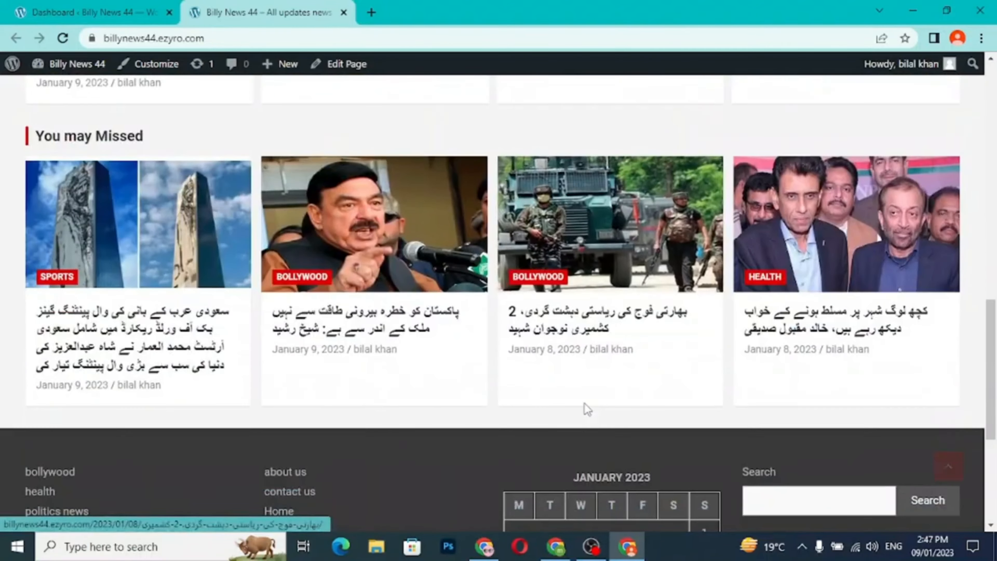
pyautogui.scroll(17, 586, 408)
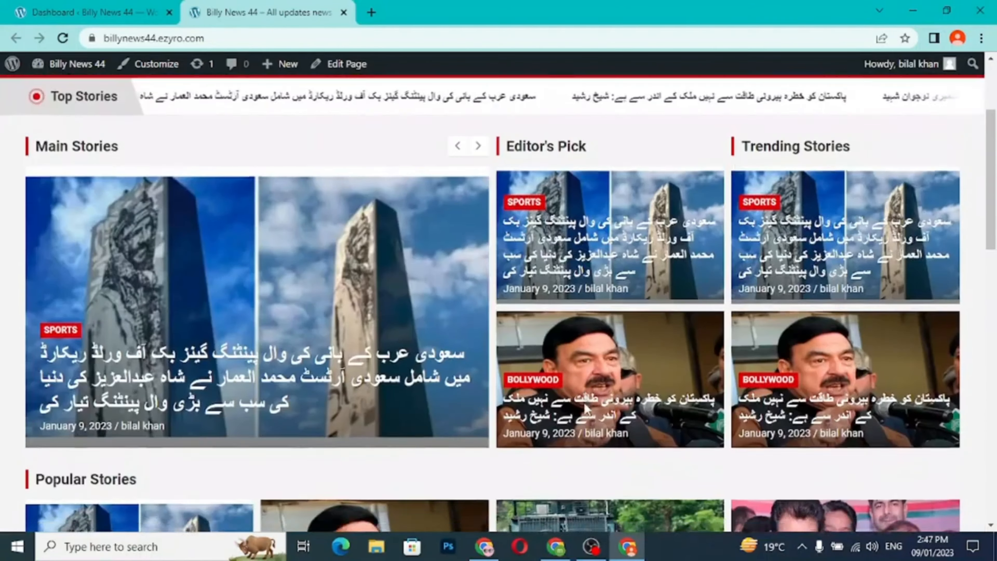
pyautogui.scroll(3, 586, 411)
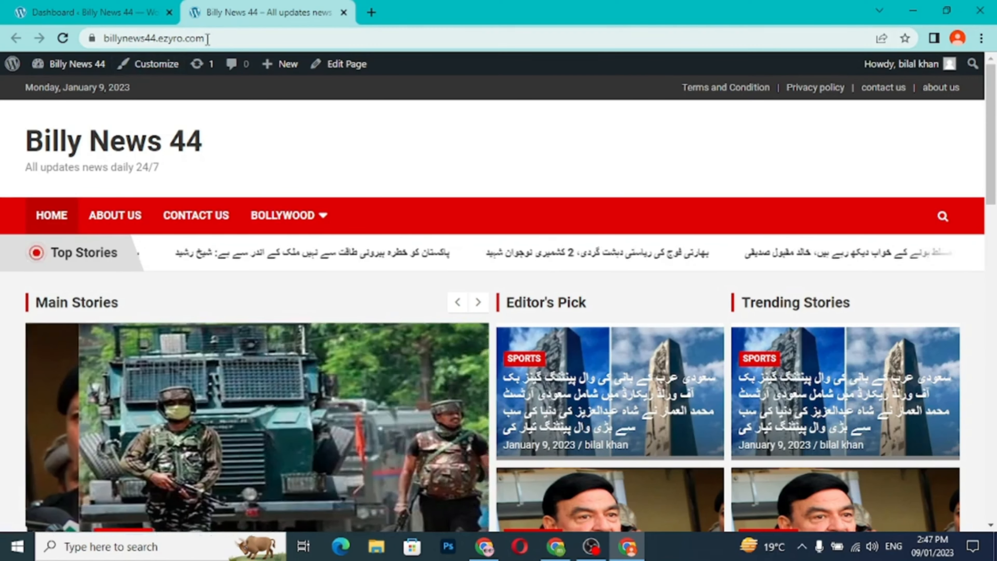
pyautogui.click(274, 40)
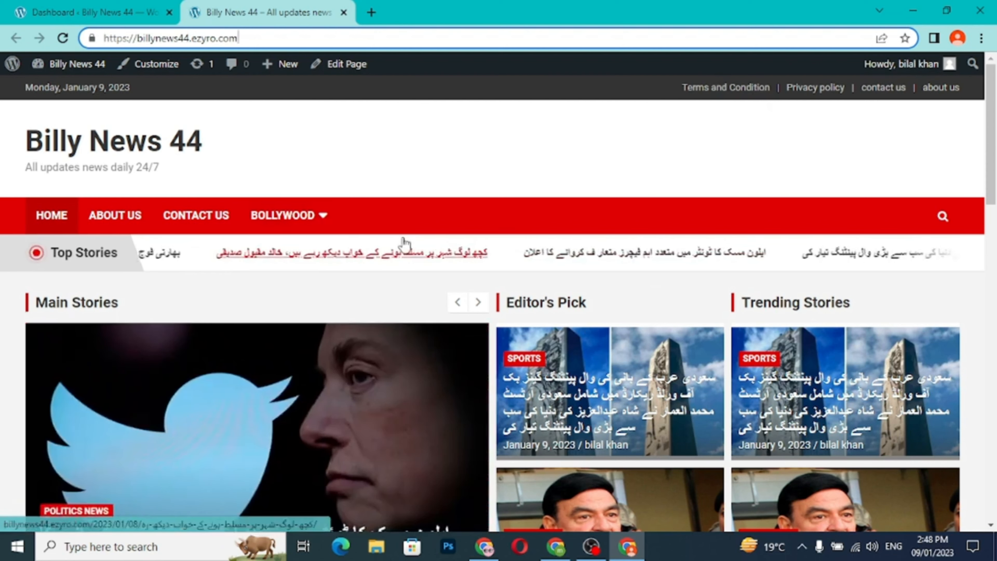
pyautogui.moveTo(308, 233)
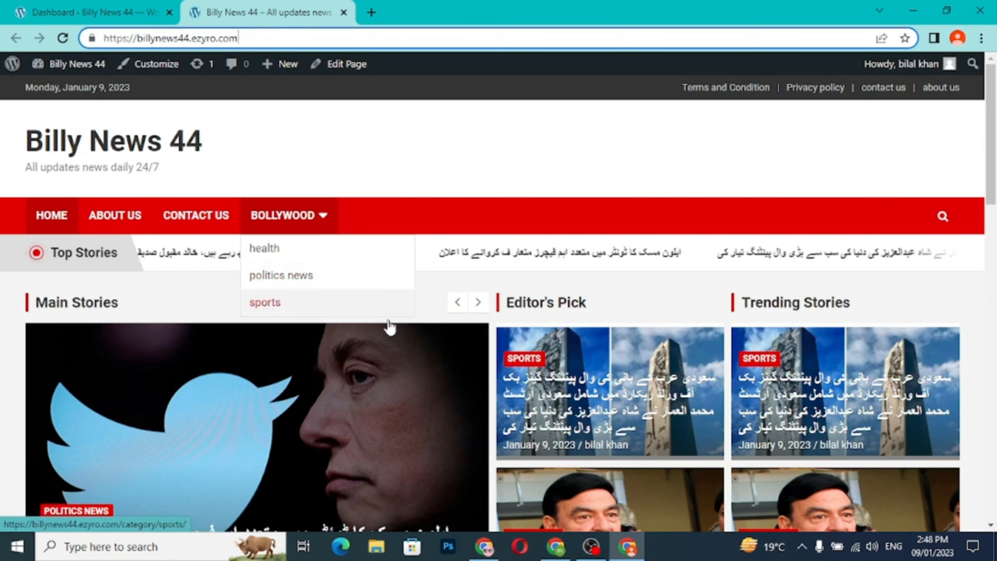
pyautogui.scroll(-10, 412, 350)
pyautogui.scroll(-5, 413, 349)
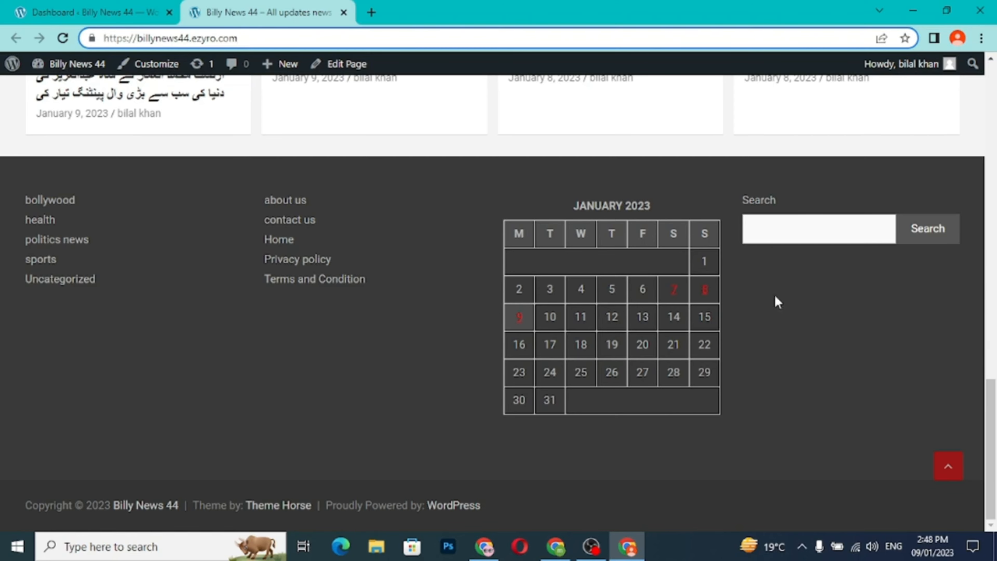
pyautogui.scroll(10, 546, 439)
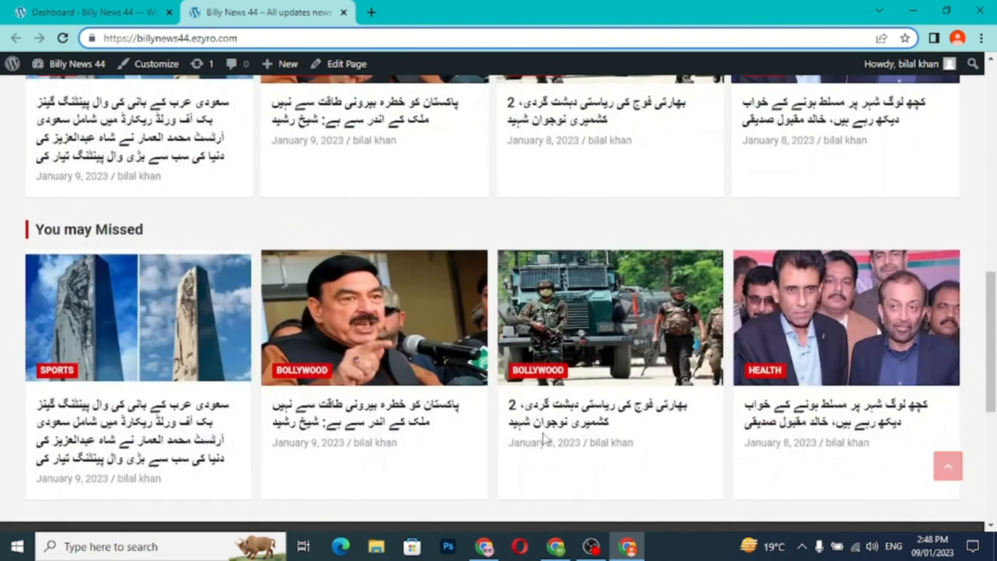
pyautogui.scroll(5, 545, 439)
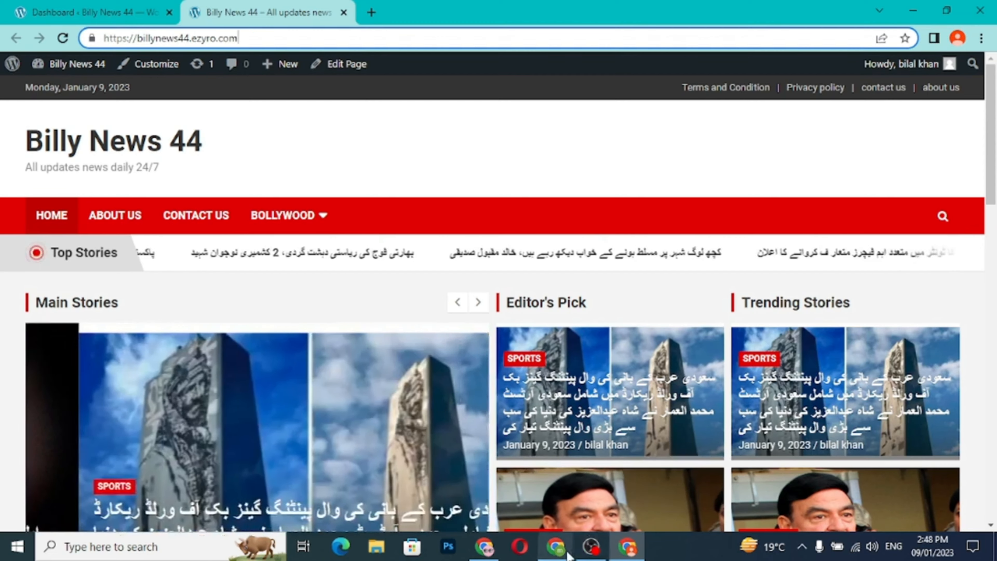
# - View the Billy is Tech YouTube channel in the other Chrome window, and return to the Billy News 44 site
pyautogui.moveTo(562, 555)
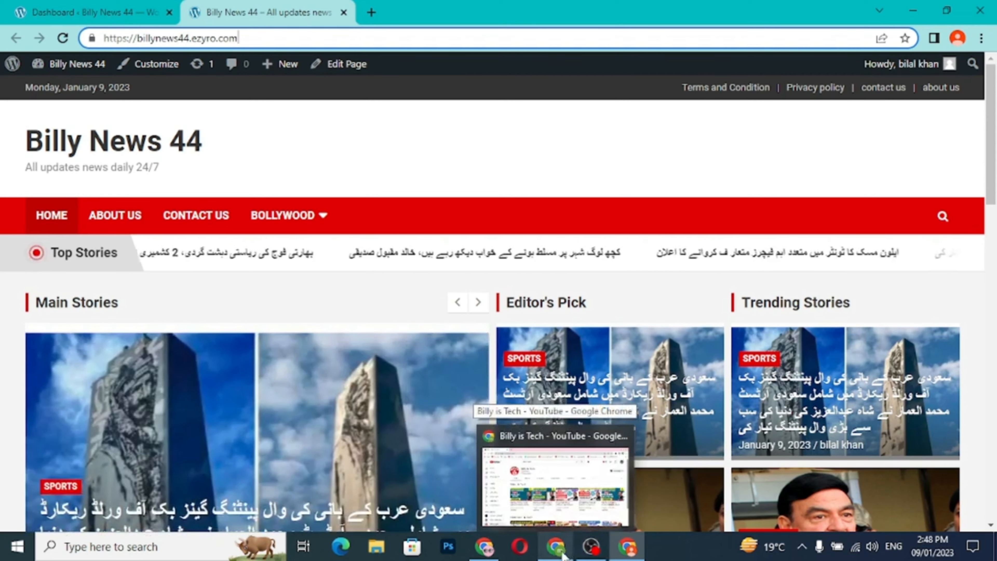
pyautogui.click(563, 554)
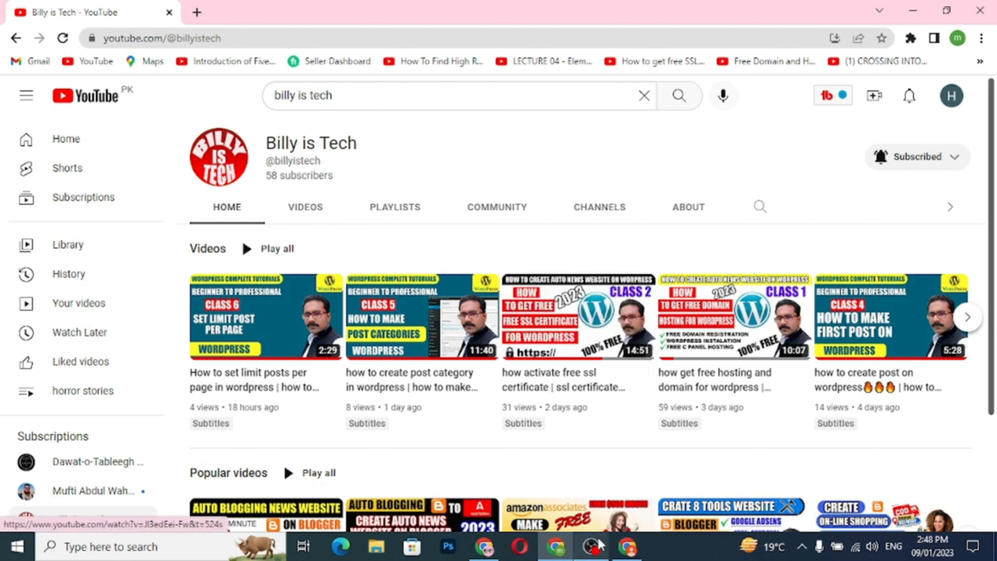
pyautogui.click(625, 548)
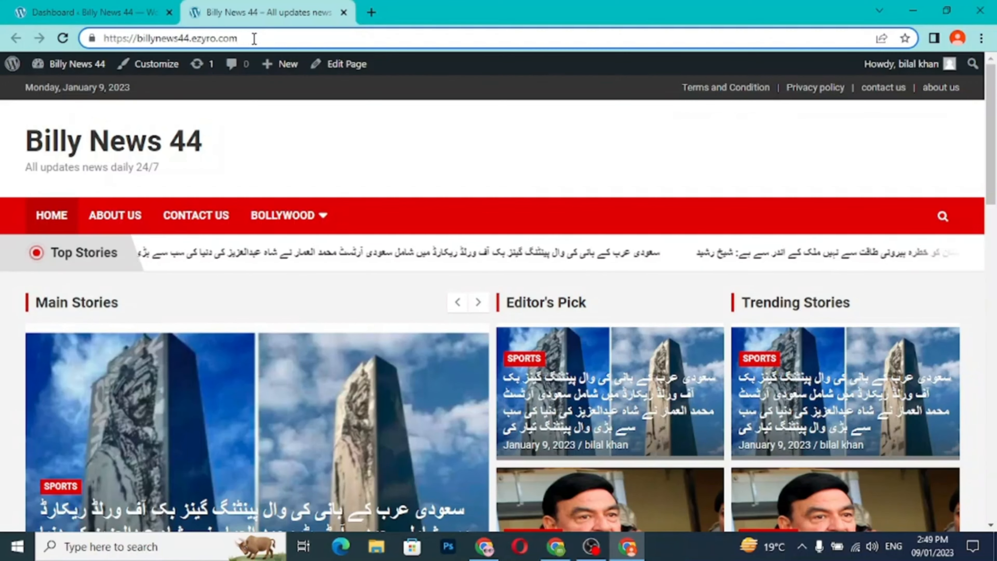
pyautogui.hotkey('ctrl', 'a')
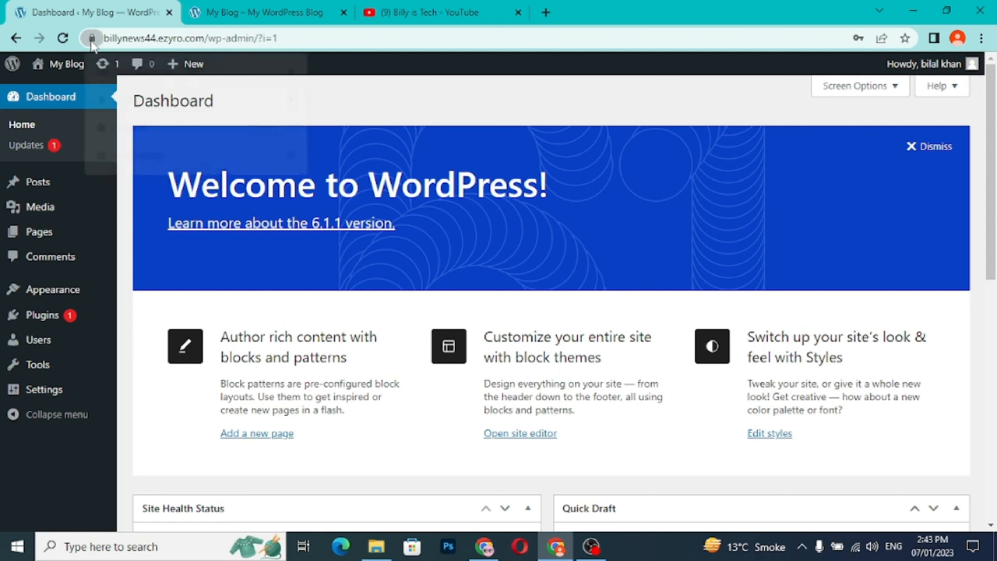
# - Examine the site's connection security information, the domain and wp-admin parts of its address, and the WordPress dashboard
pyautogui.click(91, 39)
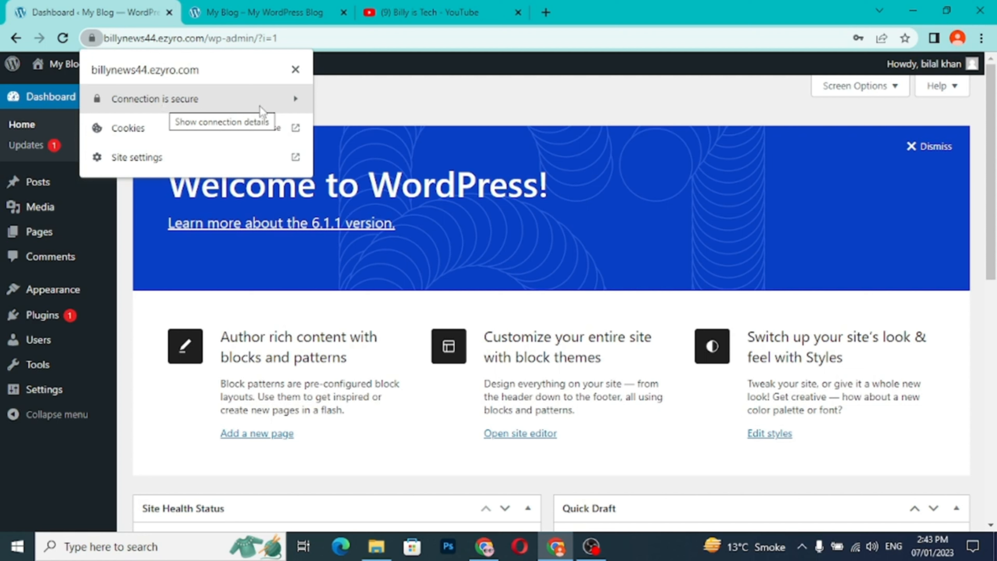
pyautogui.click(378, 92)
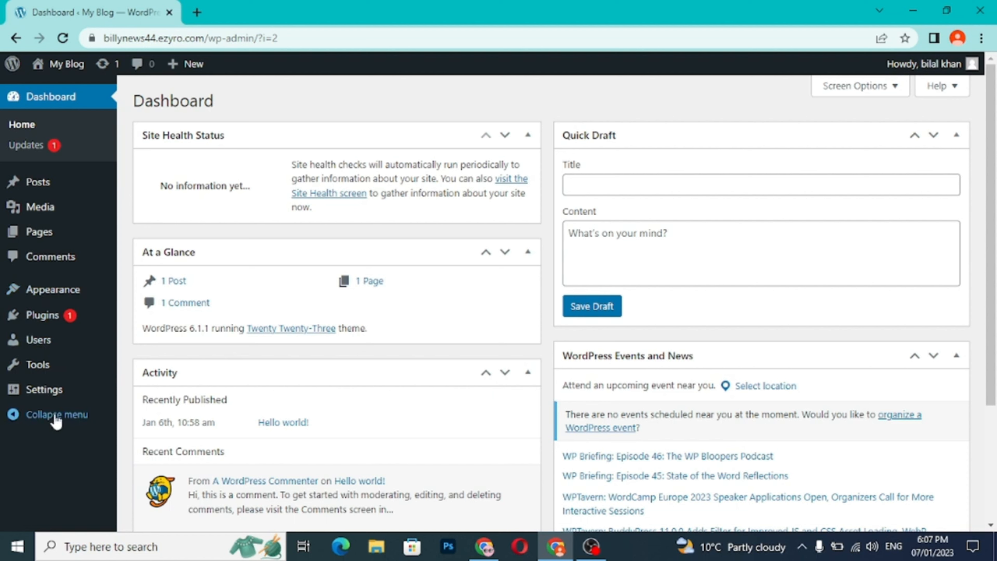
pyautogui.moveTo(78, 183)
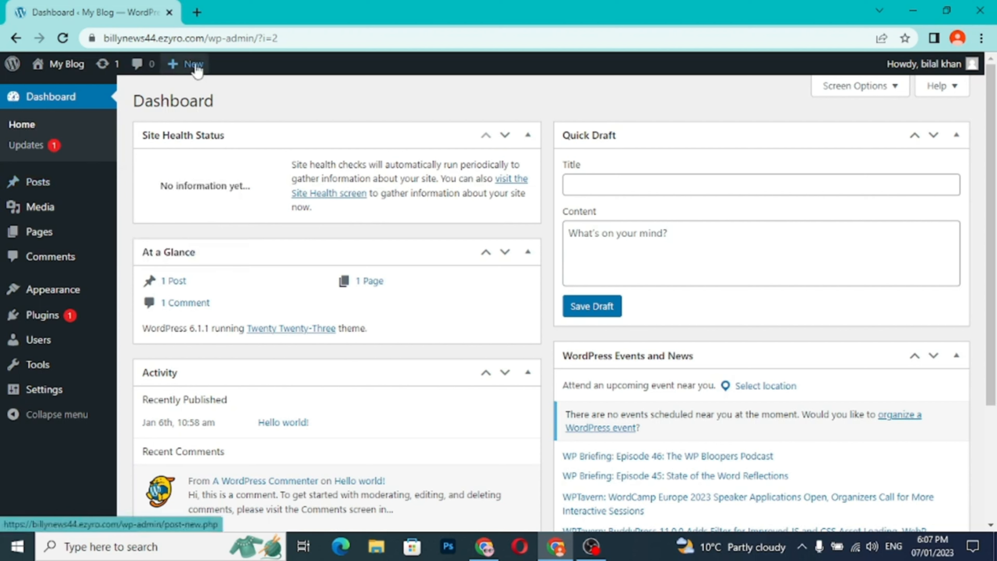
pyautogui.moveTo(203, 40); pyautogui.dragTo(138, 49)
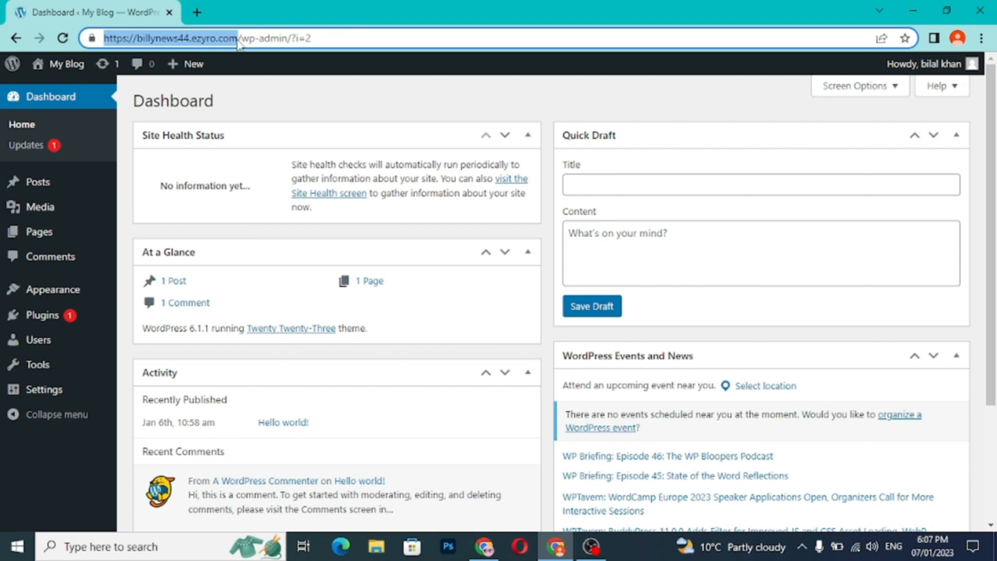
pyautogui.moveTo(240, 40); pyautogui.dragTo(292, 43)
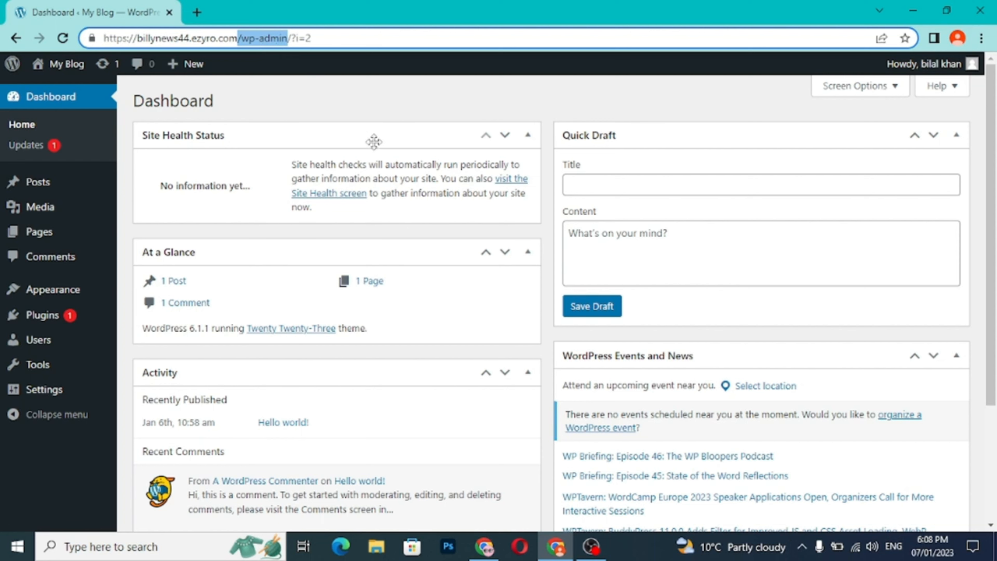
pyautogui.scroll(-5, 378, 259)
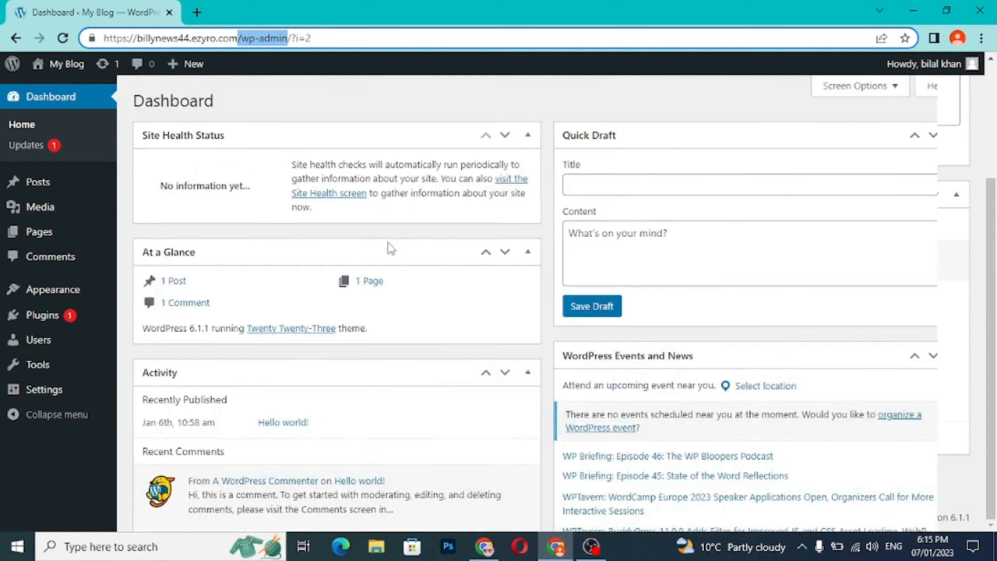
pyautogui.scroll(-2, 389, 246)
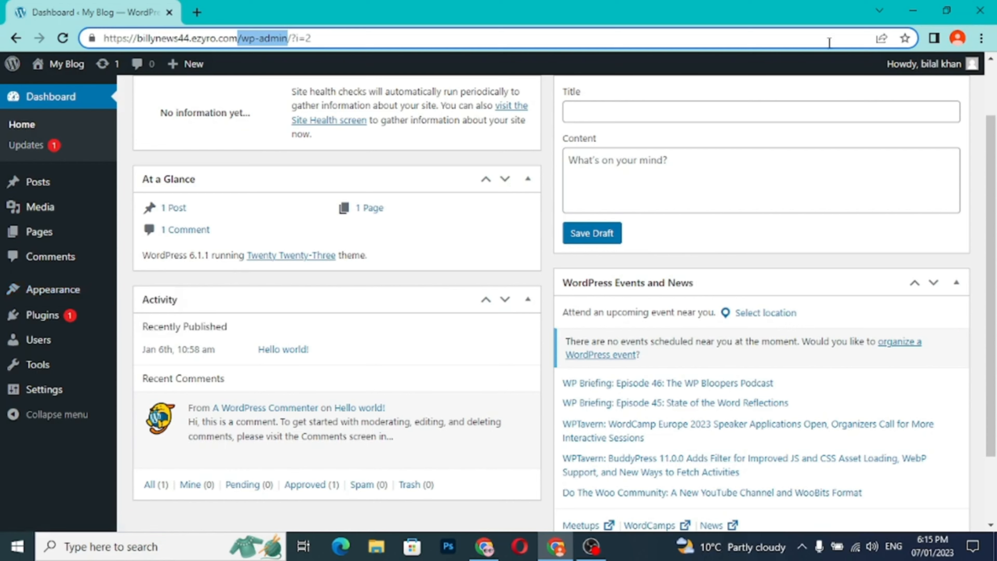
# - Locate the wp-automatic-5 archive on the Windows desktop and return to the WordPress dashboard in Chrome
pyautogui.click(914, 11)
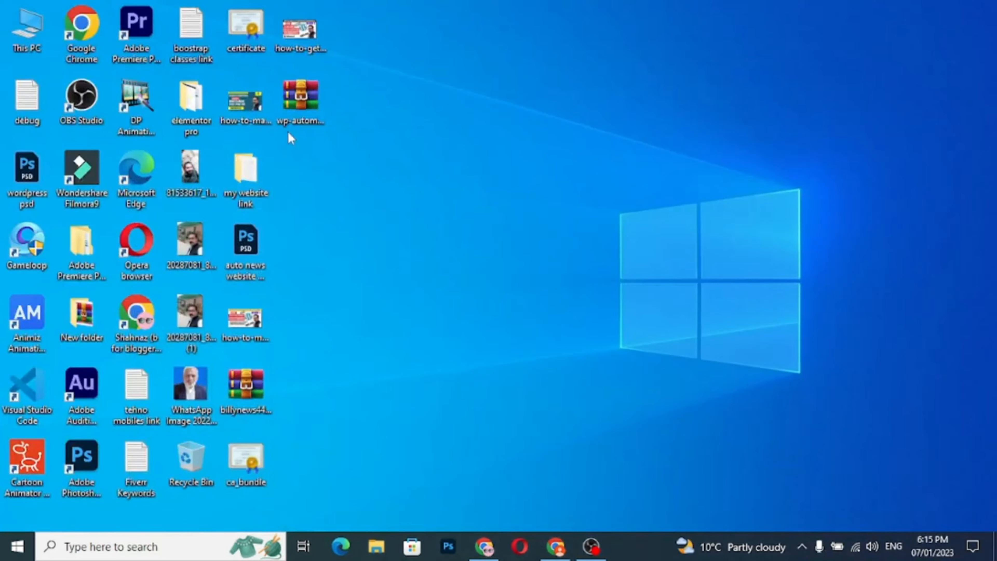
pyautogui.click(290, 107)
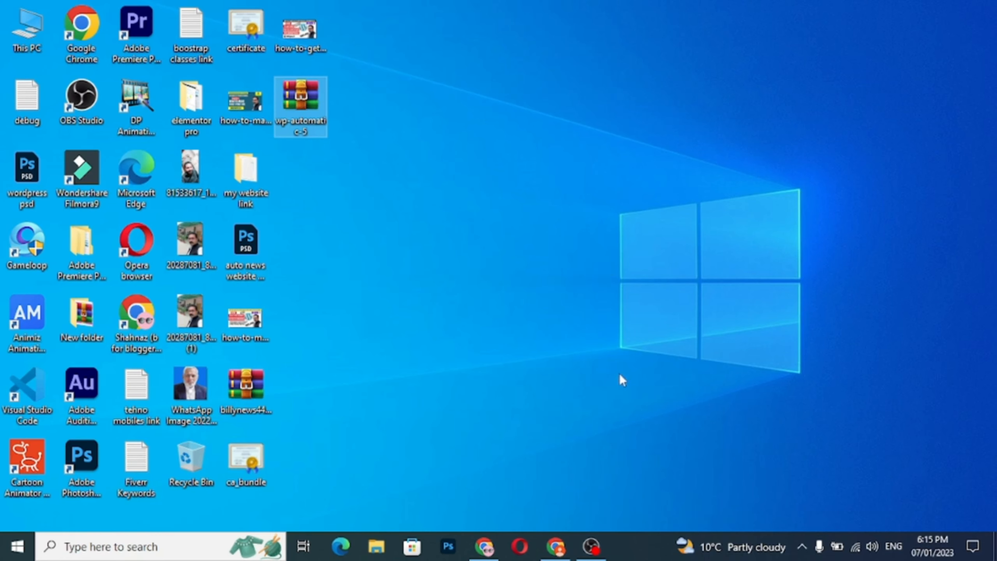
pyautogui.click(555, 546)
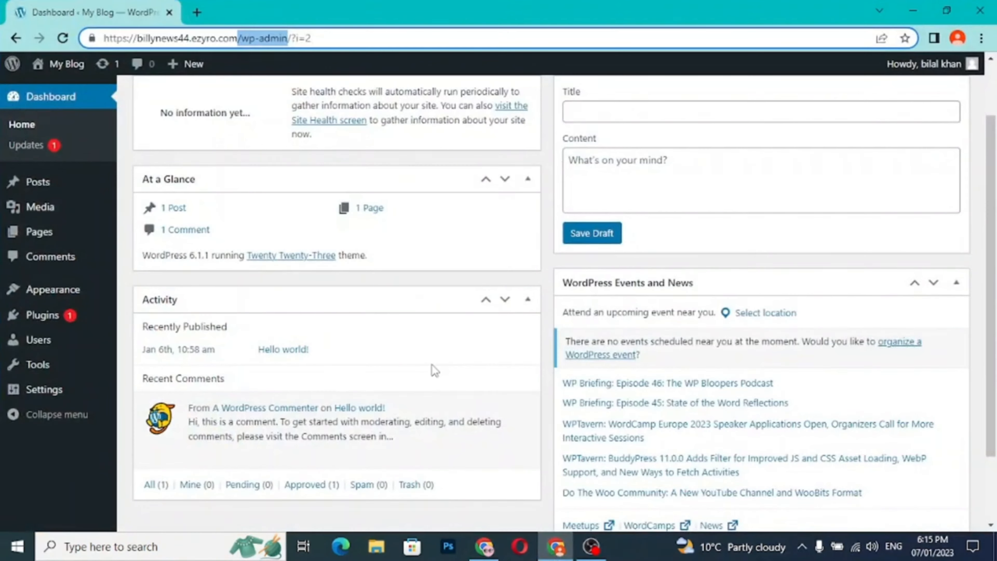
# - Delete the Akismet Anti-Spam and Hello Dolly plugins from the installed plugins
pyautogui.moveTo(45, 317)
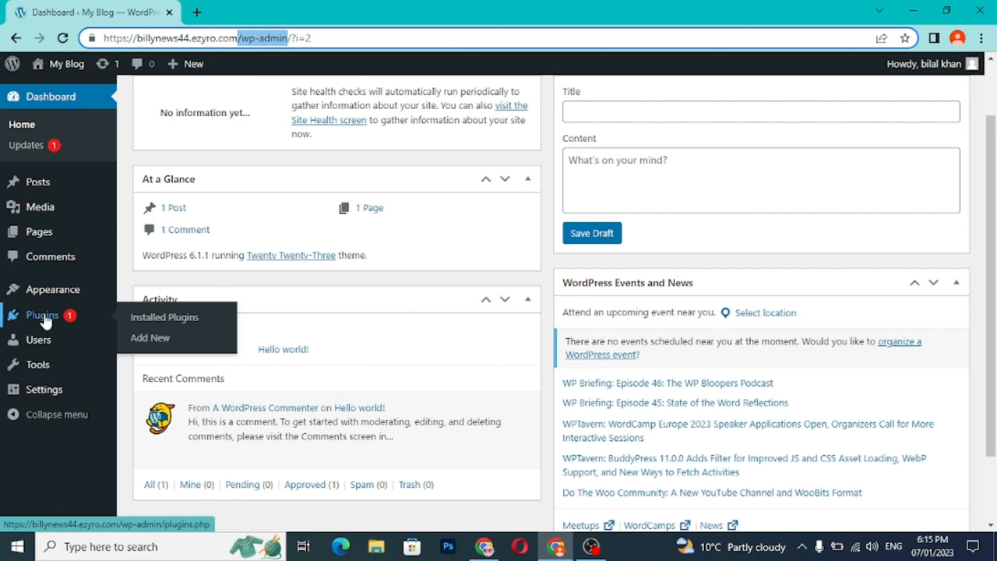
pyautogui.click(44, 316)
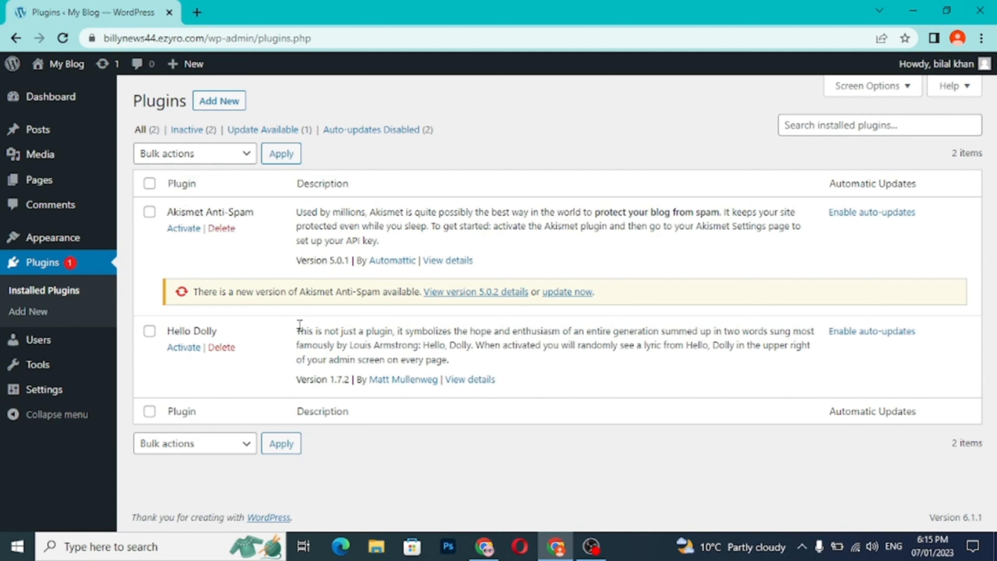
pyautogui.click(150, 213)
pyautogui.click(222, 231)
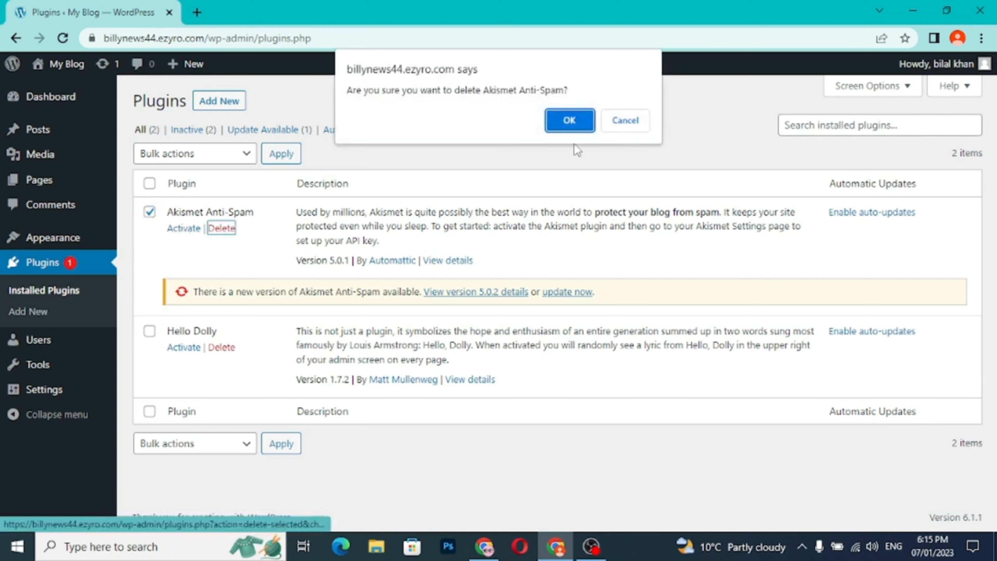
pyautogui.click(572, 120)
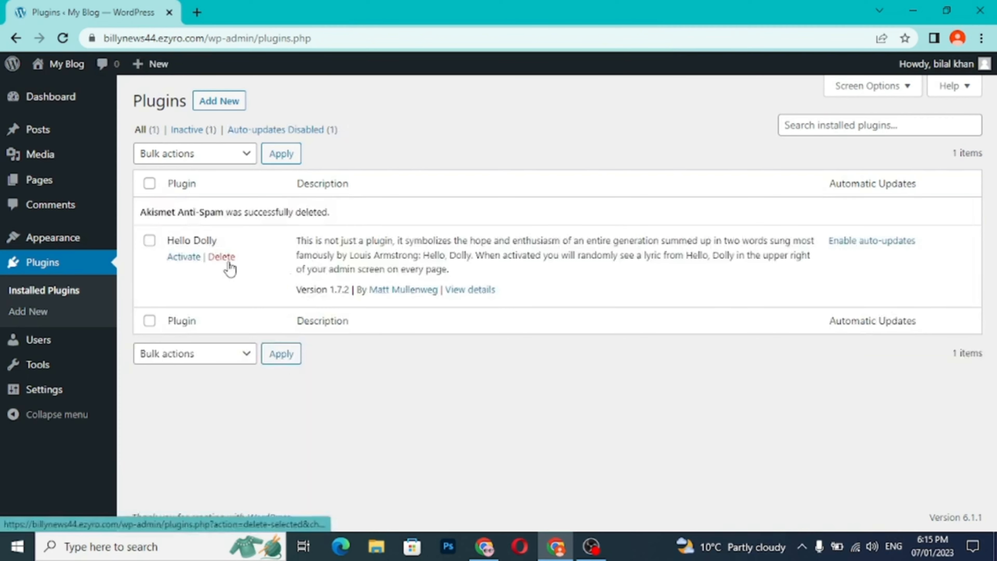
pyautogui.click(222, 256)
pyautogui.click(573, 122)
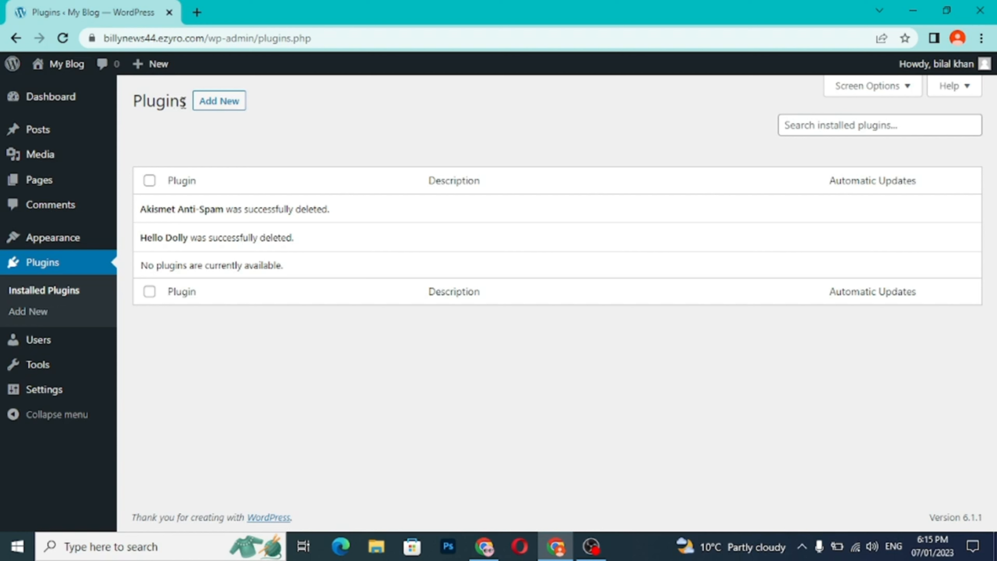
# - Start a new plugin upload and choose wp-automatic-5.zip from the Desktop as the plugin file
pyautogui.moveTo(183, 103); pyautogui.dragTo(142, 102)
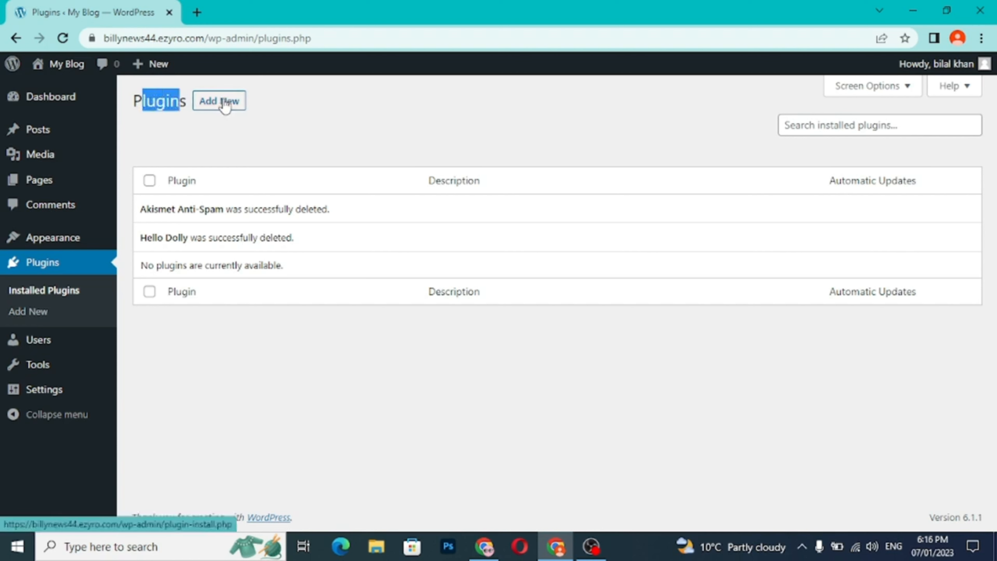
pyautogui.click(91, 268)
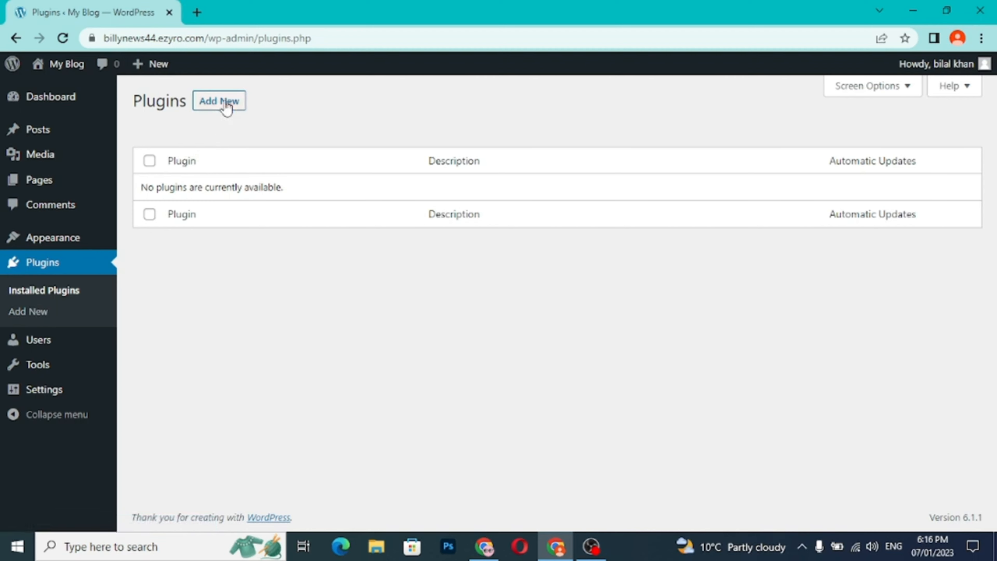
pyautogui.click(57, 314)
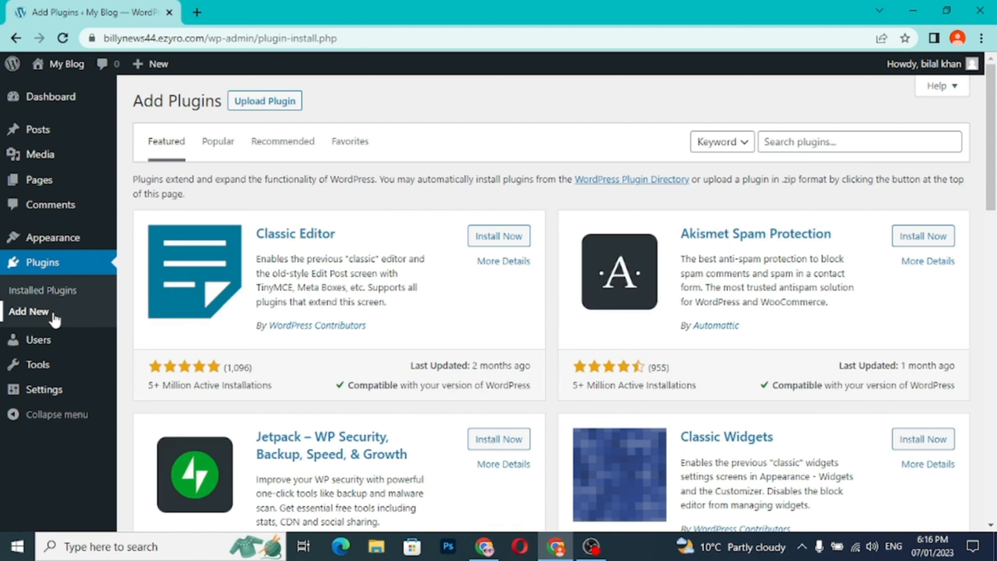
pyautogui.click(279, 102)
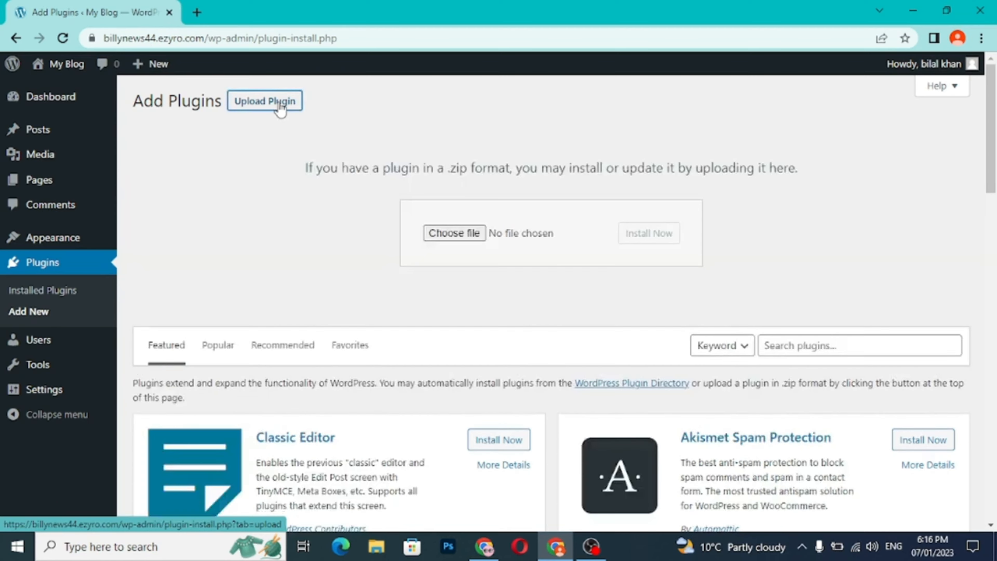
pyautogui.click(457, 237)
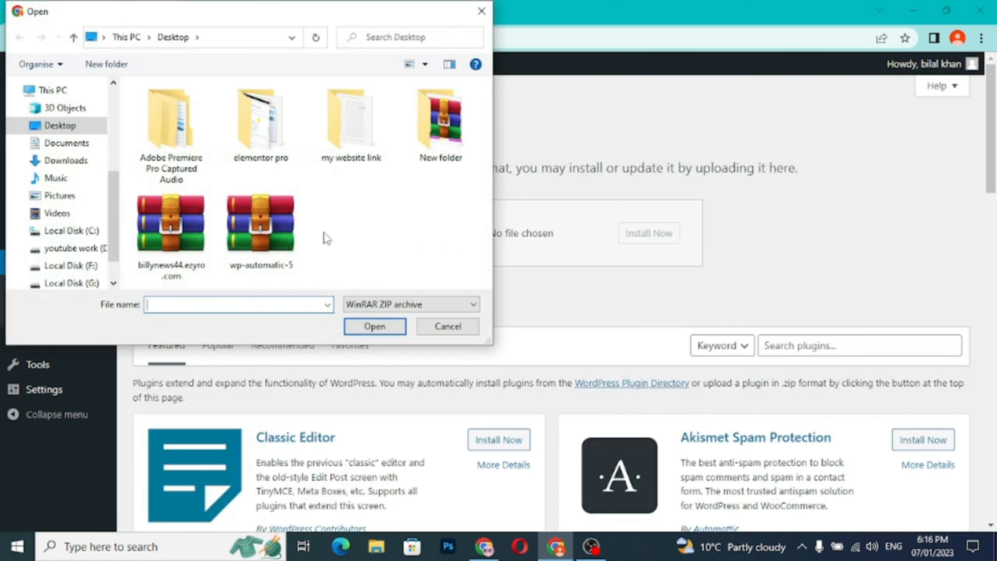
pyautogui.click(279, 229)
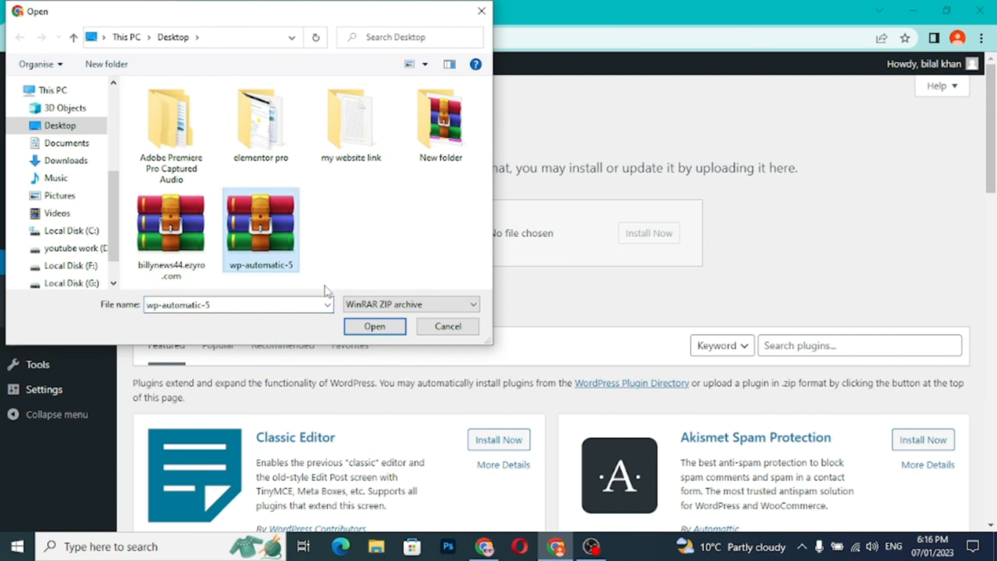
pyautogui.click(374, 326)
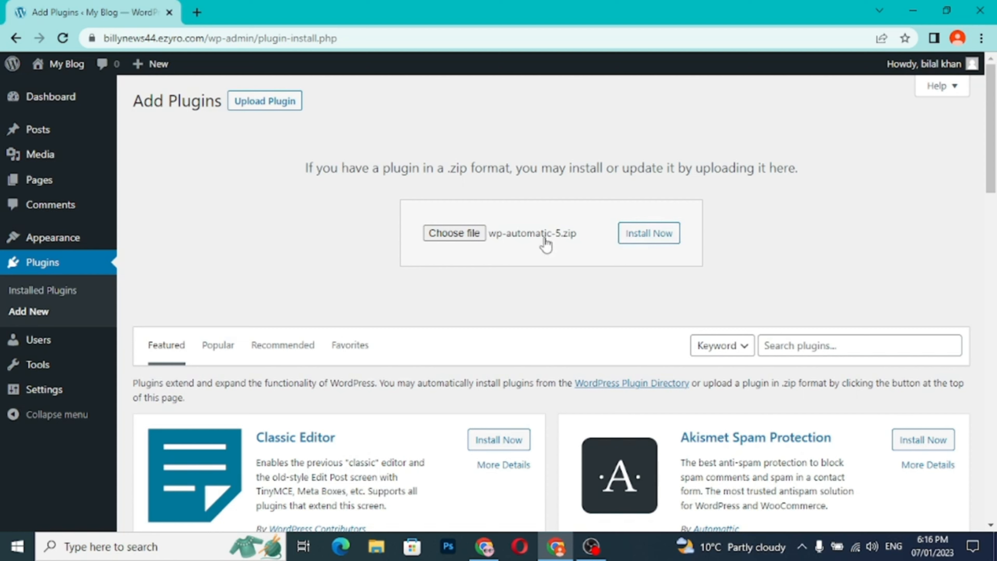
# - Install the uploaded wp-automatic-5.zip plugin, activate it and check its entry among the installed plugins
pyautogui.click(660, 247)
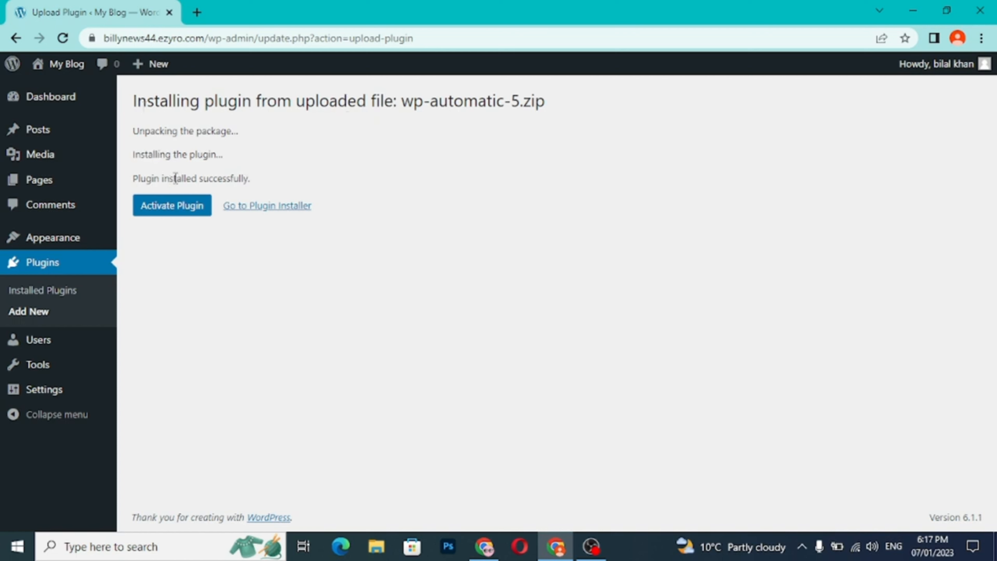
pyautogui.click(173, 214)
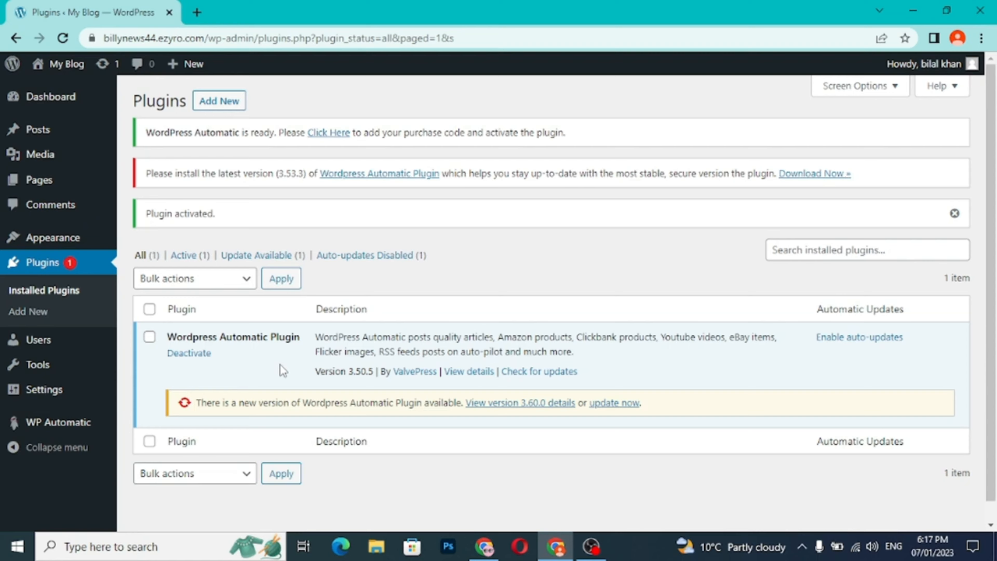
pyautogui.scroll(-1, 280, 365)
pyautogui.scroll(1, 280, 364)
# - Start a new WP Automatic campaign and review its type, keyword, maximum post count and template options
pyautogui.moveTo(79, 430)
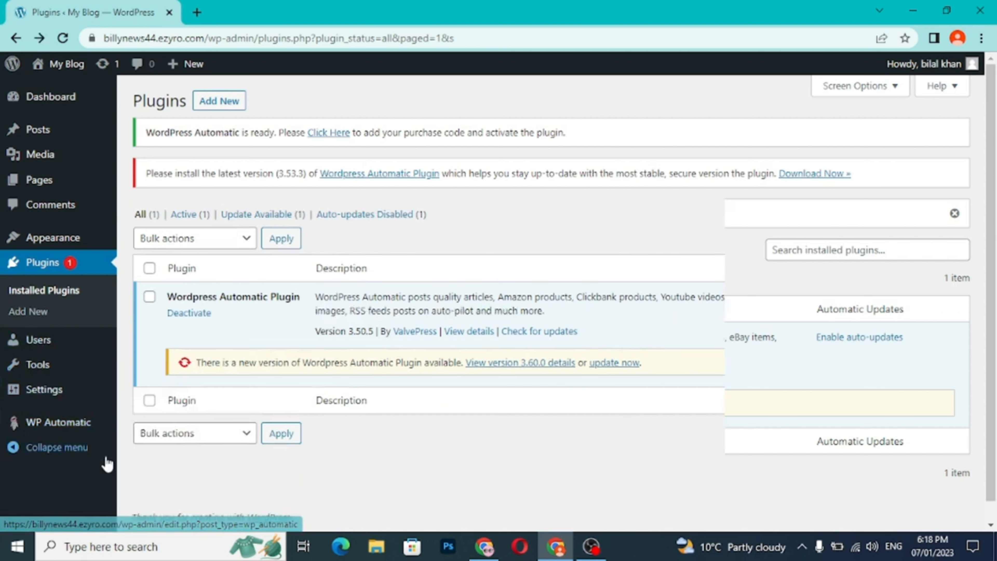
pyautogui.moveTo(82, 428)
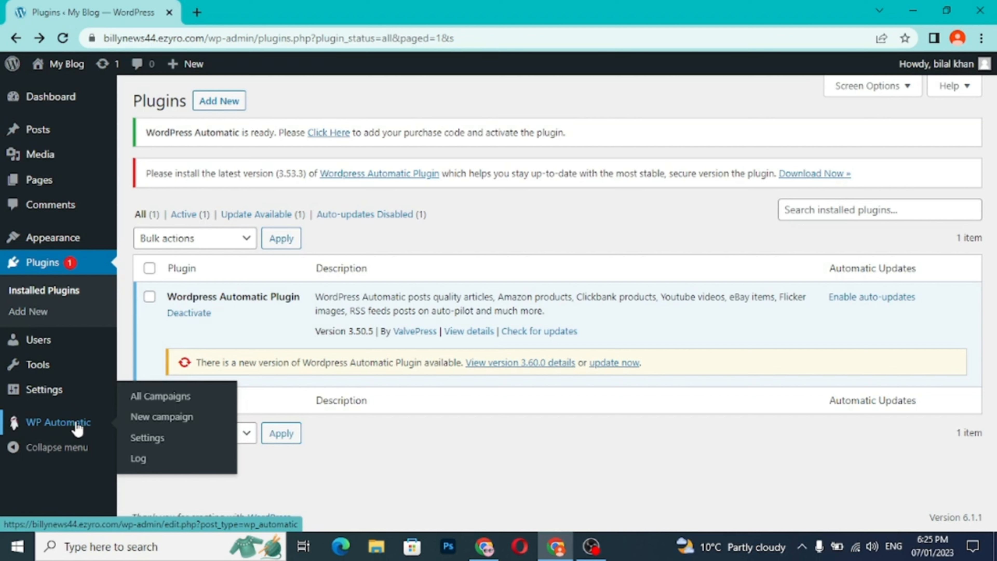
pyautogui.click(181, 403)
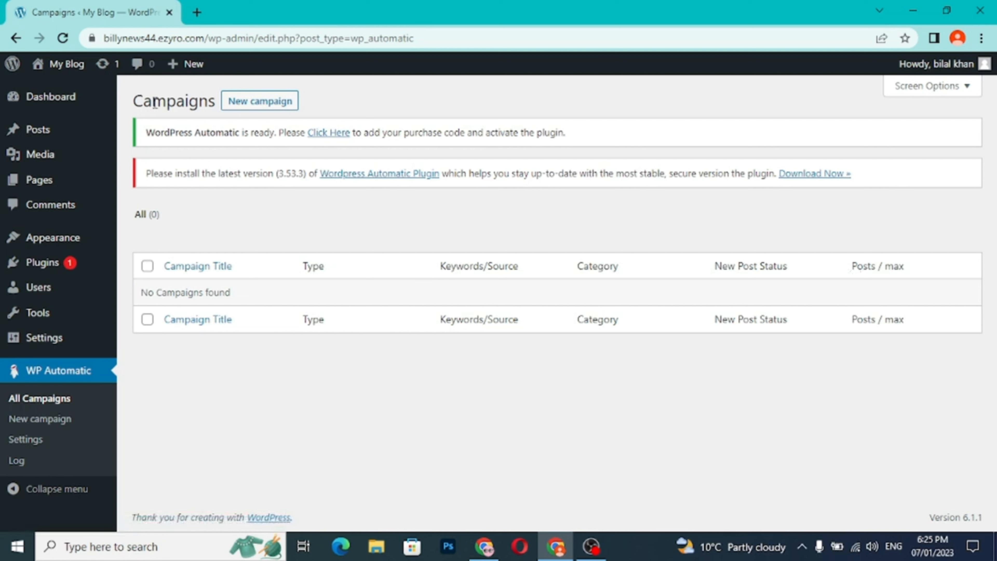
pyautogui.click(253, 102)
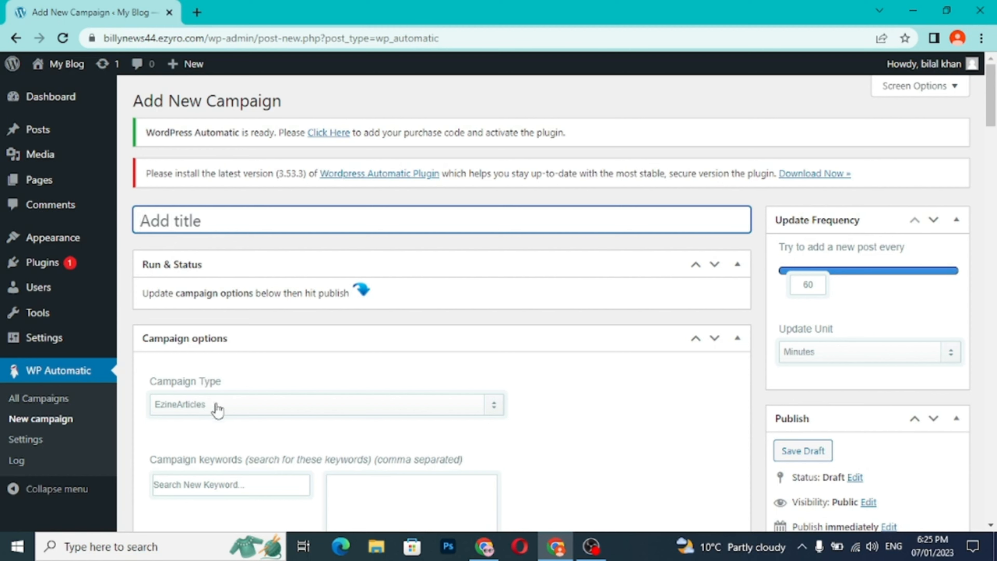
pyautogui.scroll(-5, 217, 409)
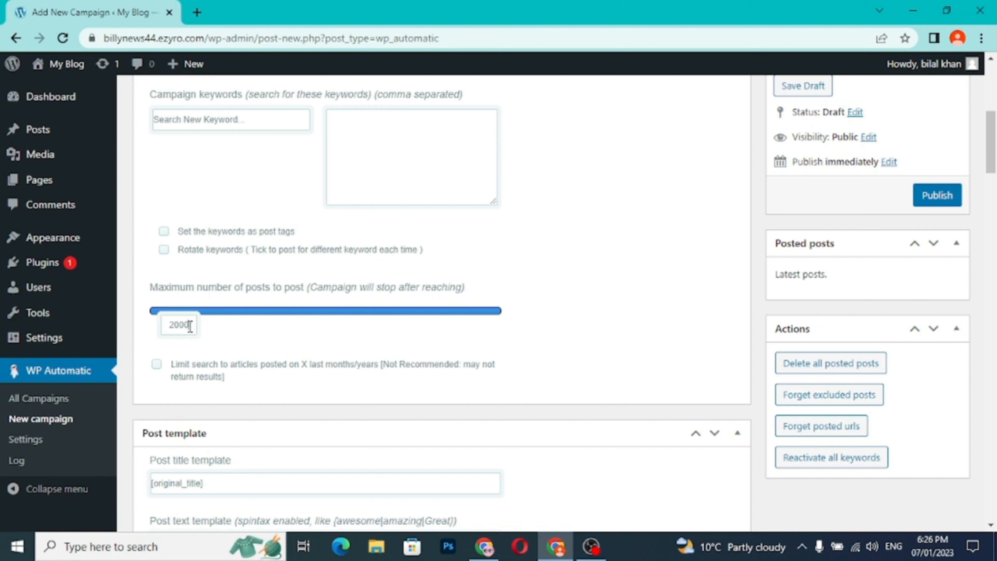
pyautogui.moveTo(191, 327); pyautogui.dragTo(170, 327)
pyautogui.click(226, 331)
pyautogui.scroll(-8, 226, 331)
pyautogui.scroll(15, 226, 331)
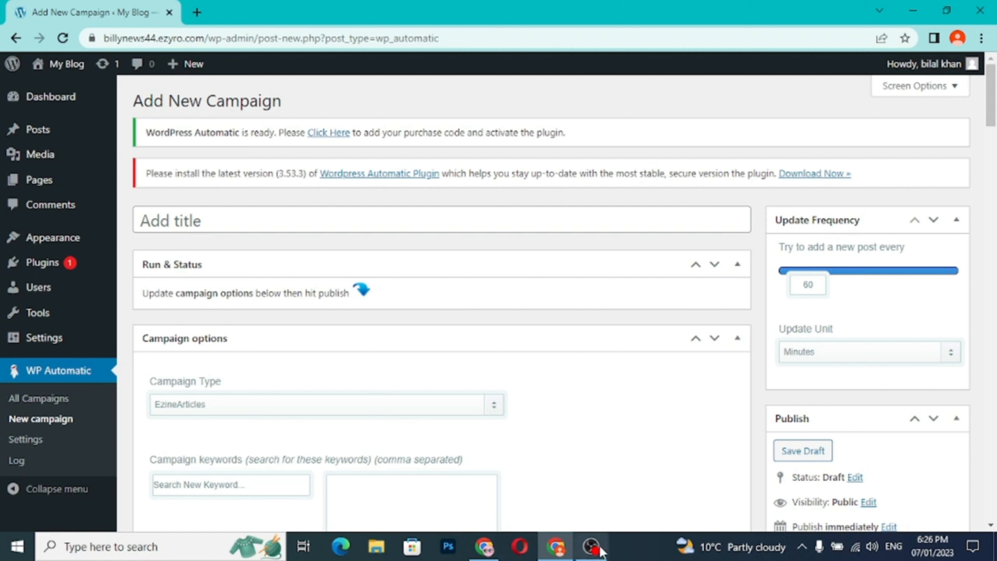
pyautogui.moveTo(594, 554)
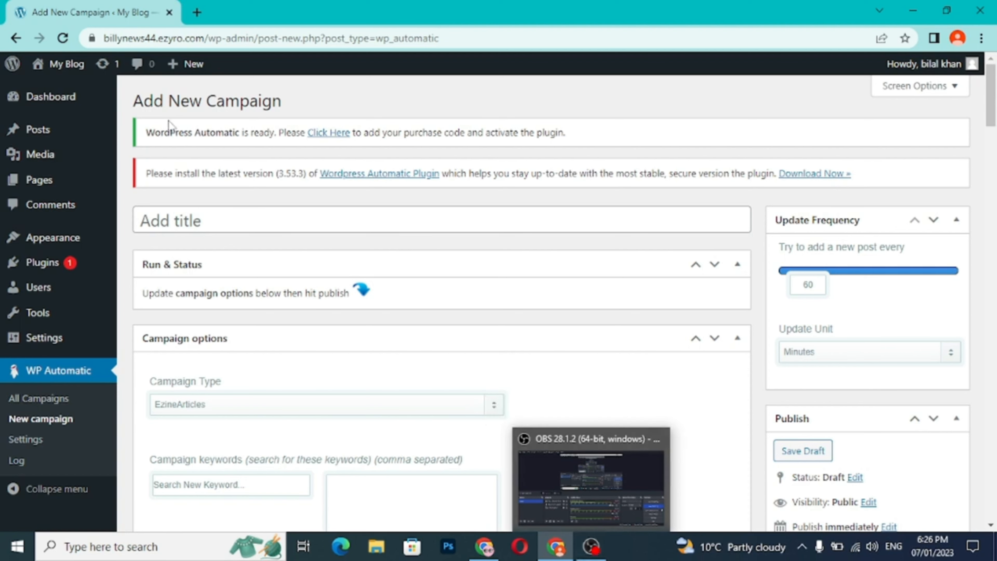
# - Search Google for "rss news feed urdu" in a new browser tab
pyautogui.click(197, 13)
pyautogui.click(225, 34)
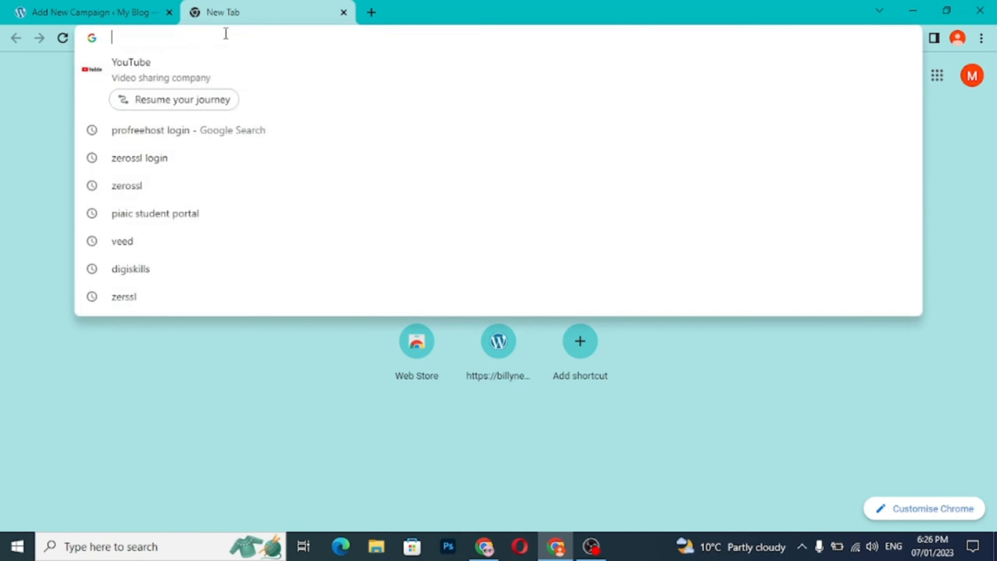
pyautogui.write('r')
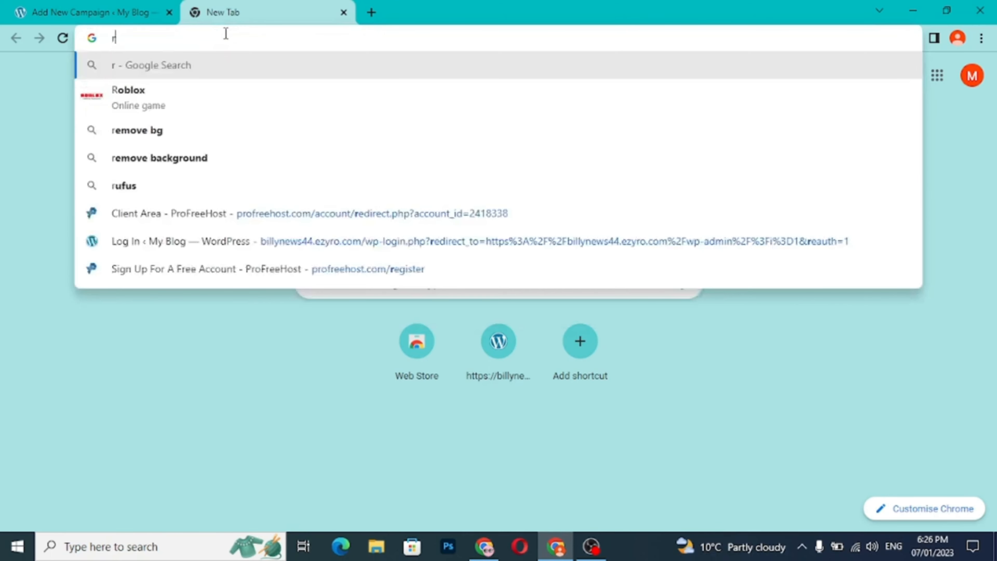
pyautogui.write('ss')
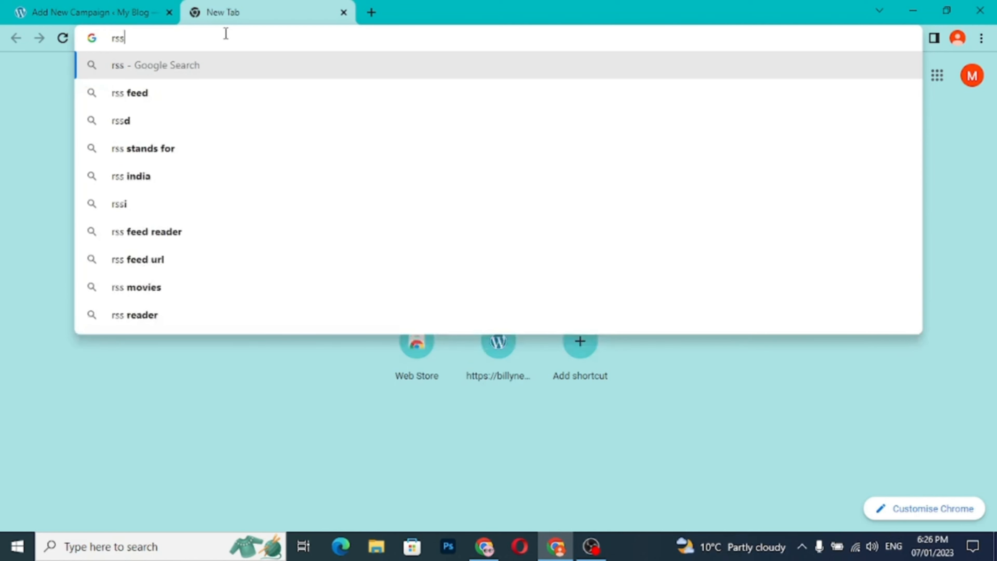
pyautogui.write(' news')
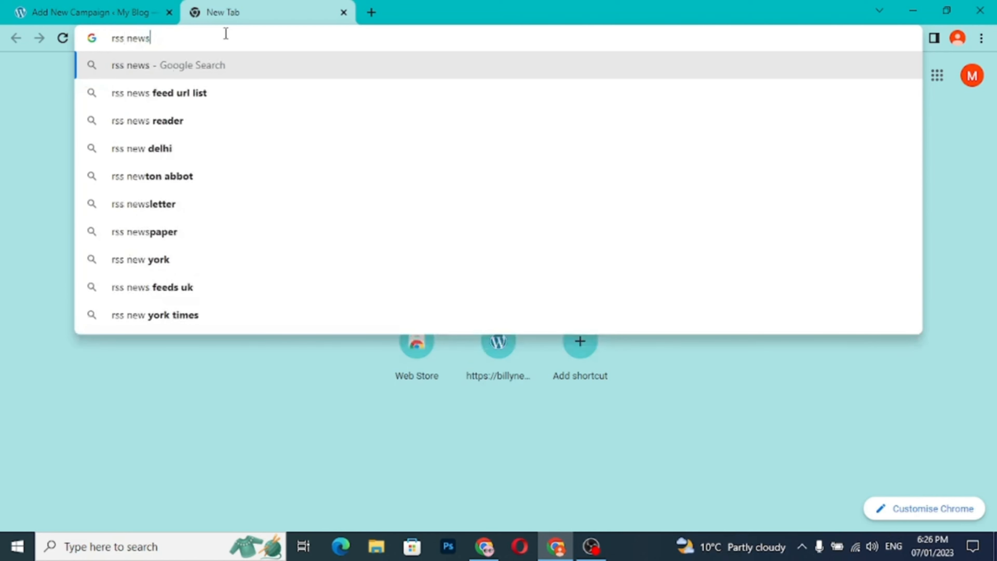
pyautogui.write(' fee')
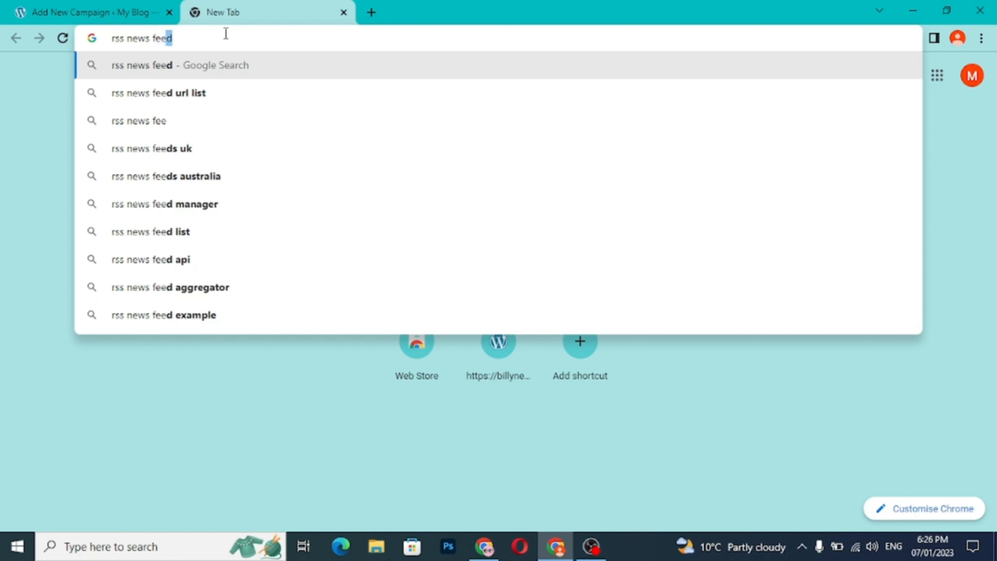
pyautogui.write('d urdu')
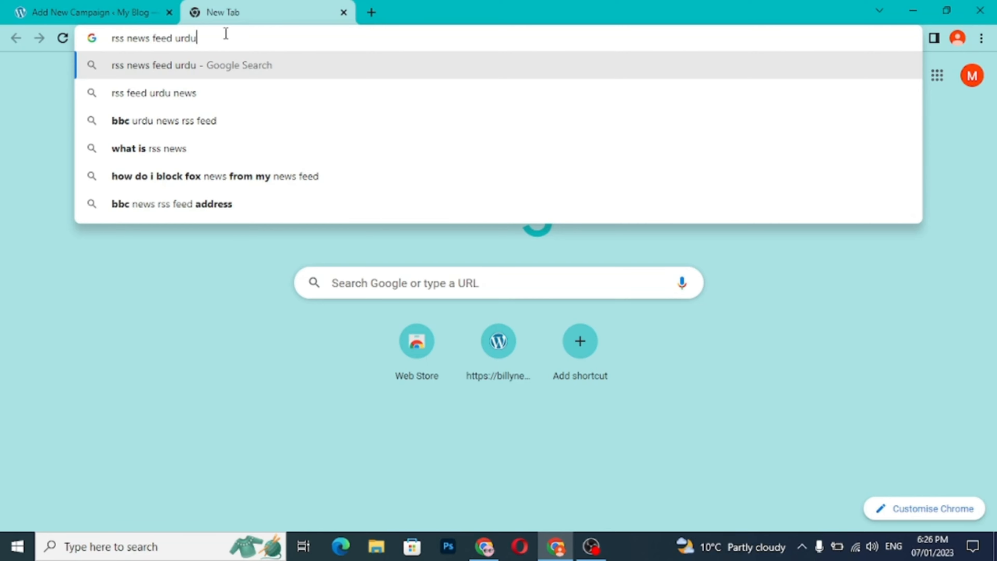
pyautogui.press('Return')
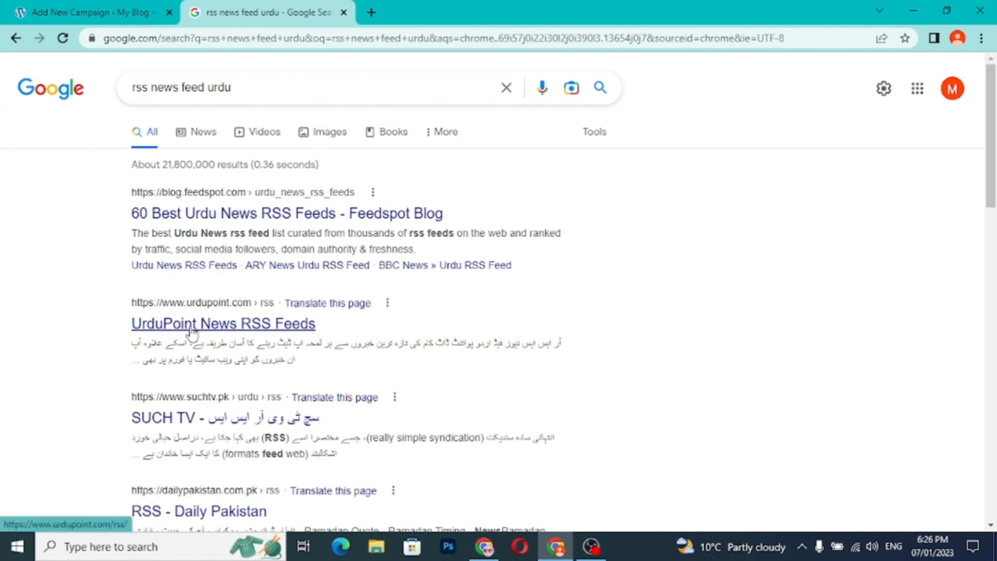
# - Open the UrduPoint News RSS Feeds result in a separate tab and examine its list of news category feeds
pyautogui.click(169, 330)
pyautogui.rightClick(240, 332)
pyautogui.click(325, 340)
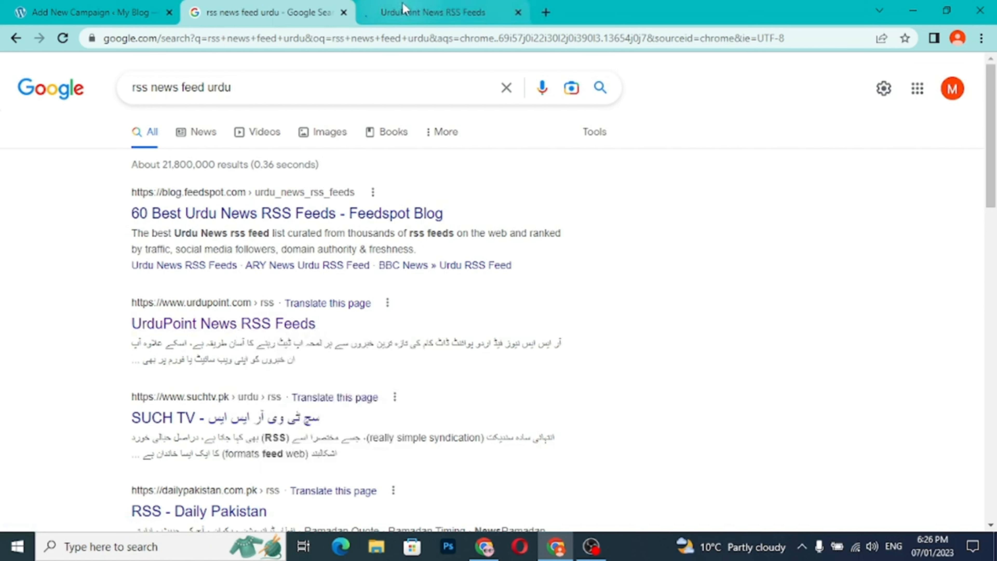
pyautogui.click(409, 16)
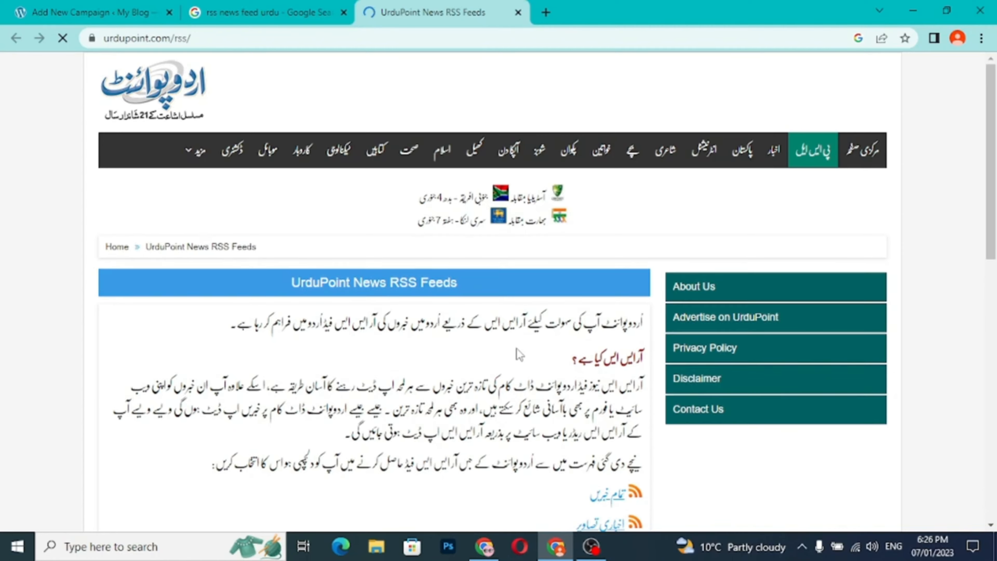
pyautogui.scroll(-5, 520, 354)
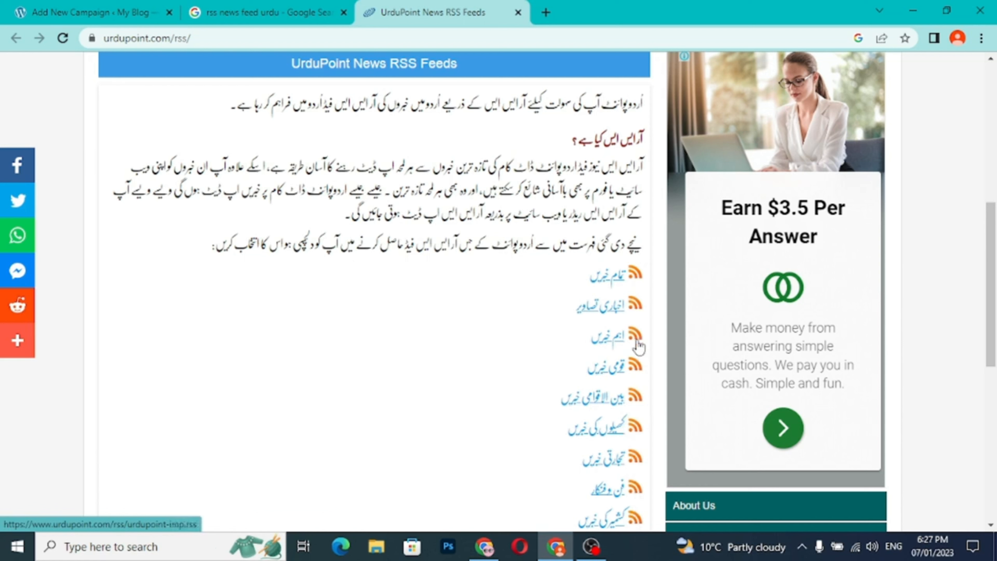
# - Open the SUCH TV RSS result from the Google results in a separate tab and examine its section feed addresses
pyautogui.click(271, 12)
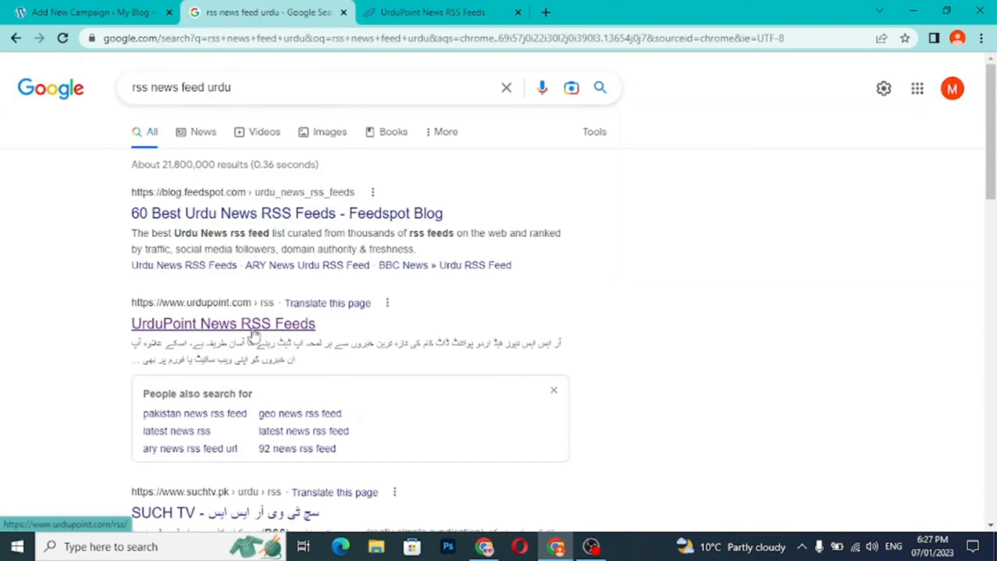
pyautogui.scroll(-6, 254, 340)
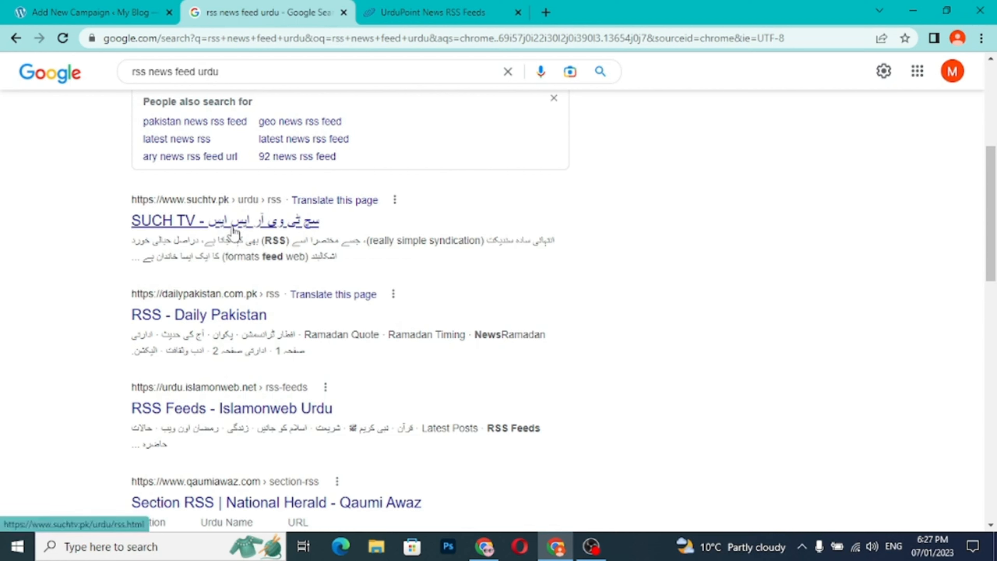
pyautogui.rightClick(234, 231)
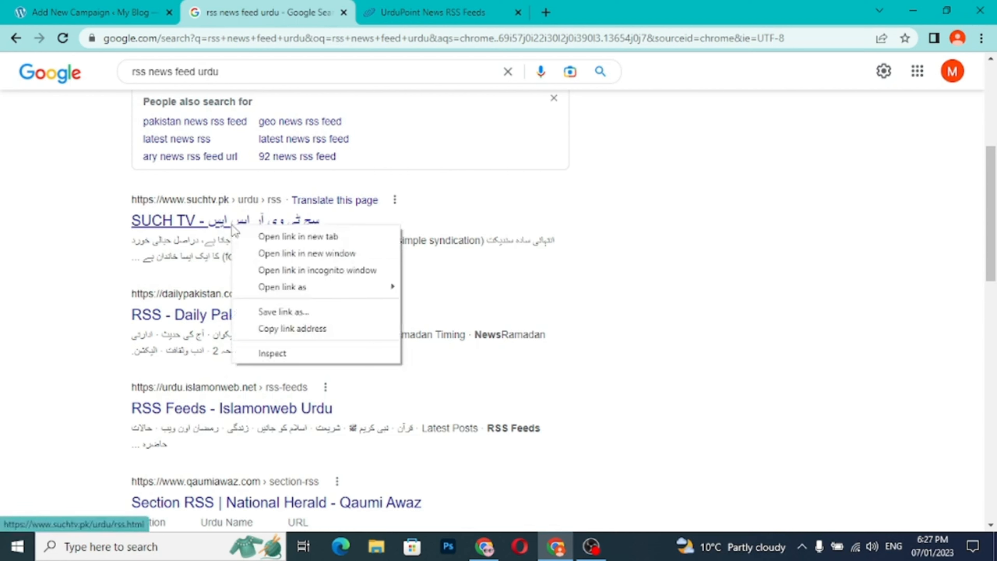
pyautogui.click(256, 237)
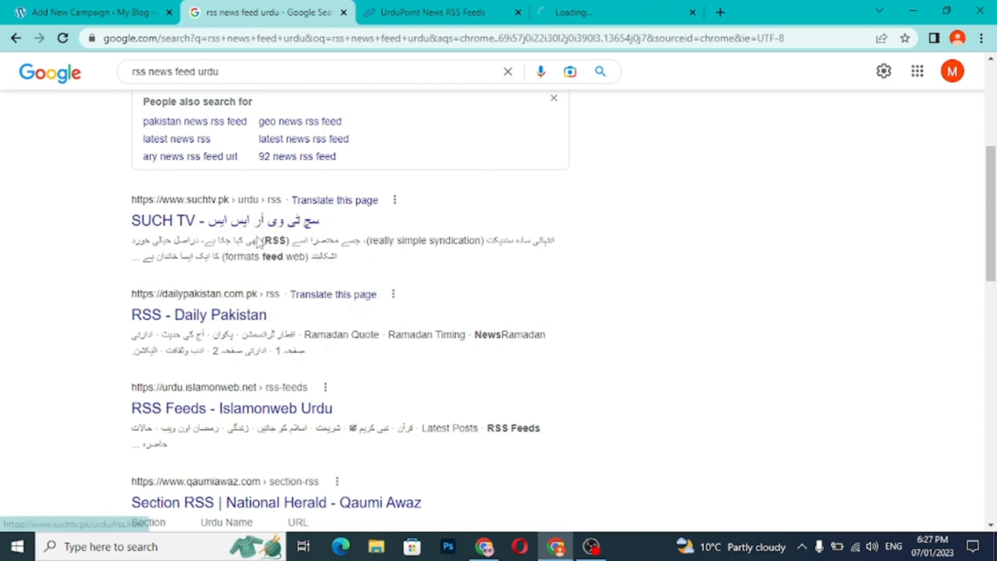
pyautogui.click(655, 14)
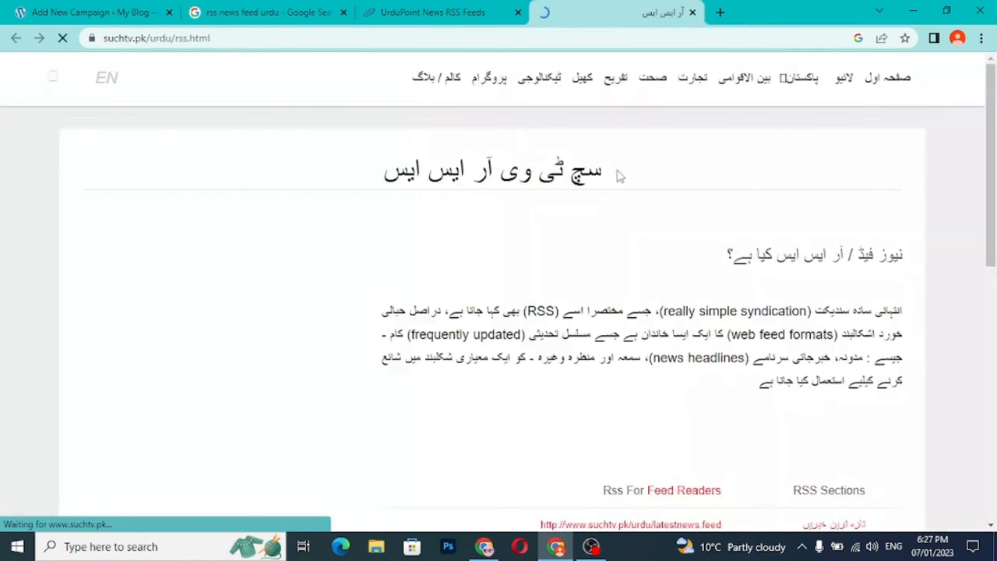
pyautogui.scroll(-5, 717, 267)
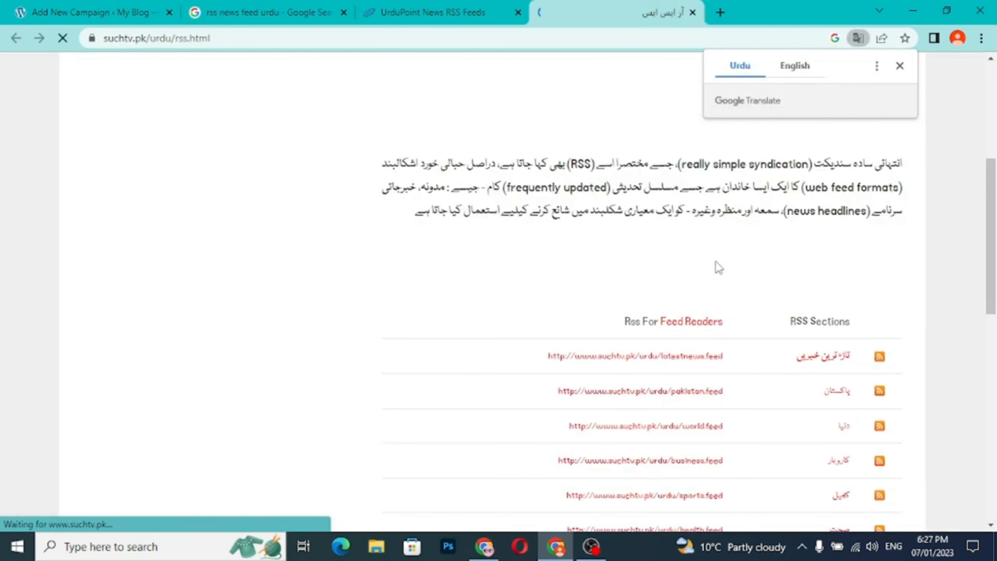
pyautogui.scroll(-2, 717, 267)
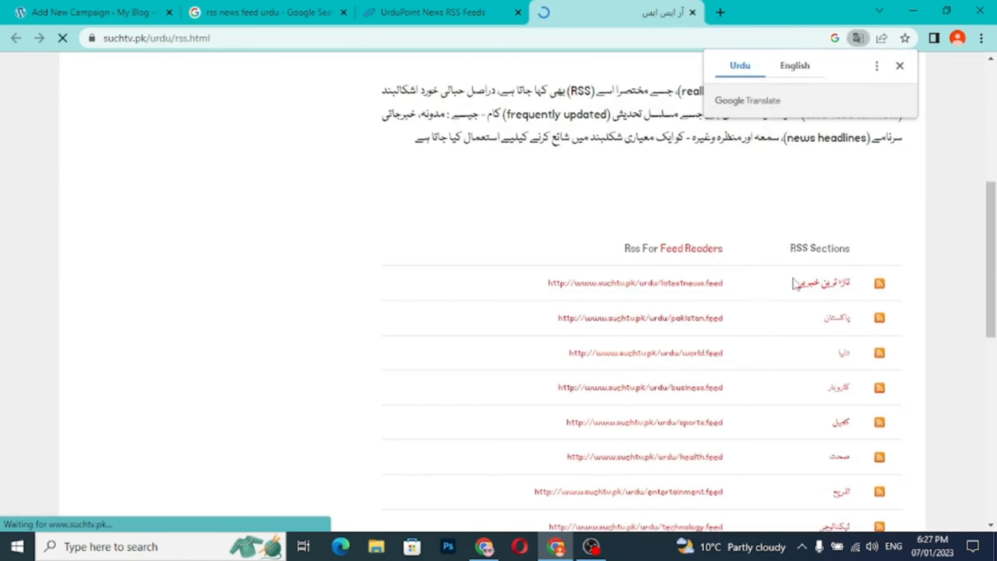
pyautogui.click(899, 66)
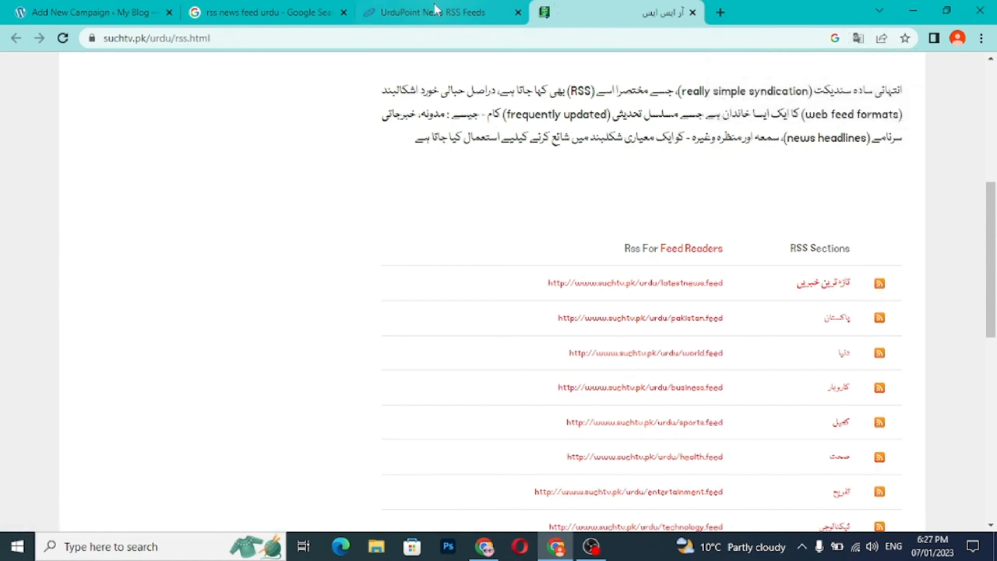
# - Open the RSS - Daily Pakistan result from the Google results in a separate tab and examine its feed categories
pyautogui.click(317, 14)
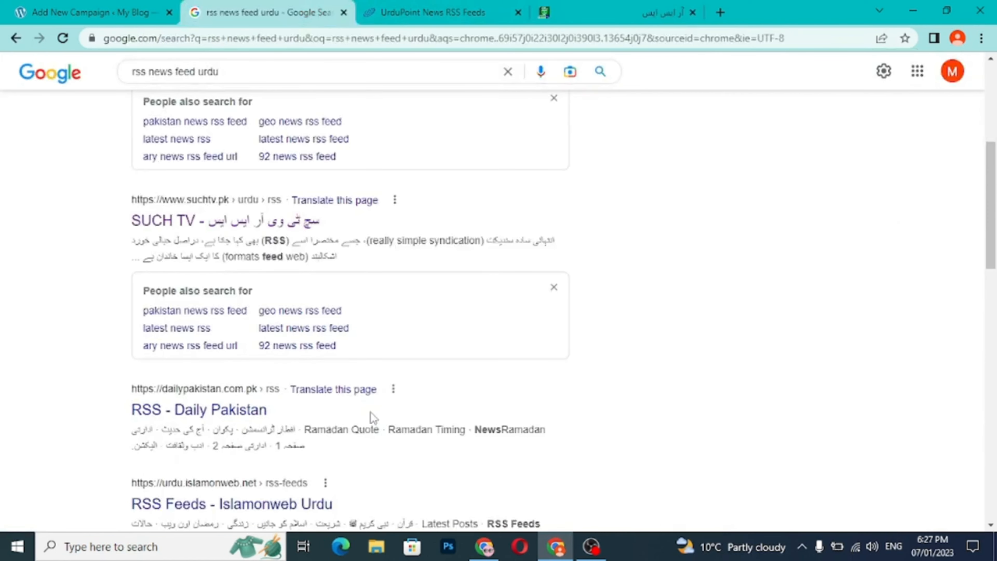
pyautogui.rightClick(242, 413)
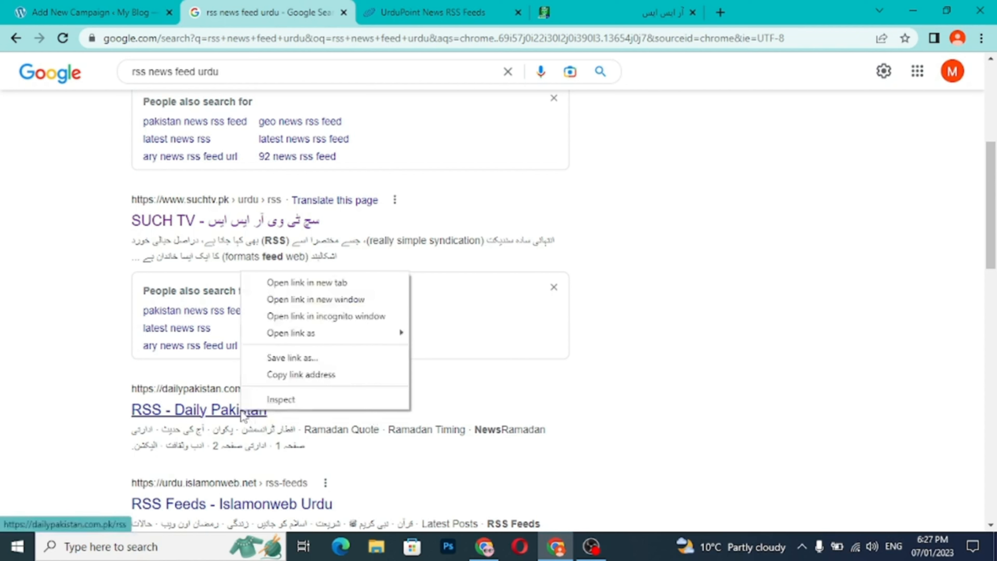
pyautogui.click(294, 286)
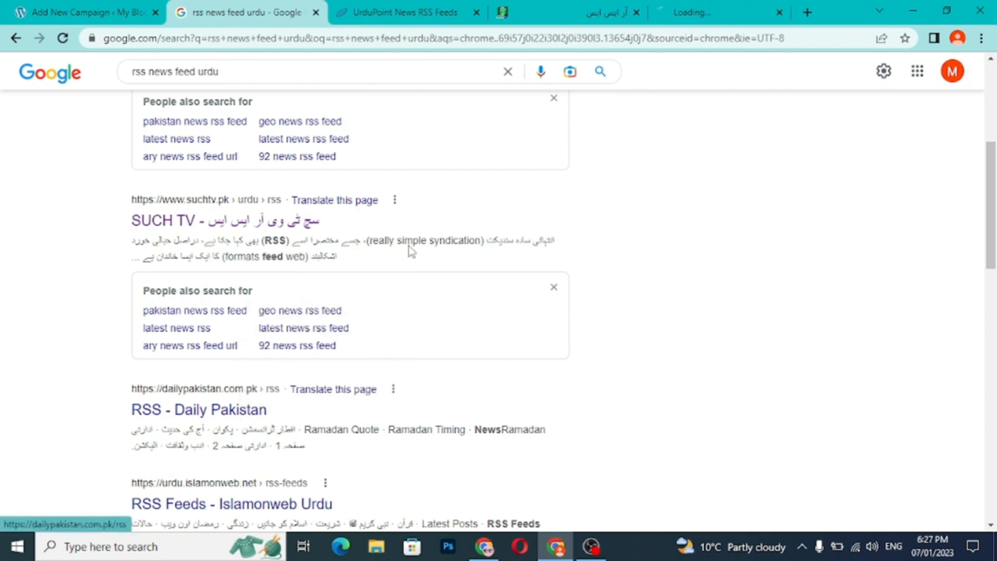
pyautogui.click(706, 16)
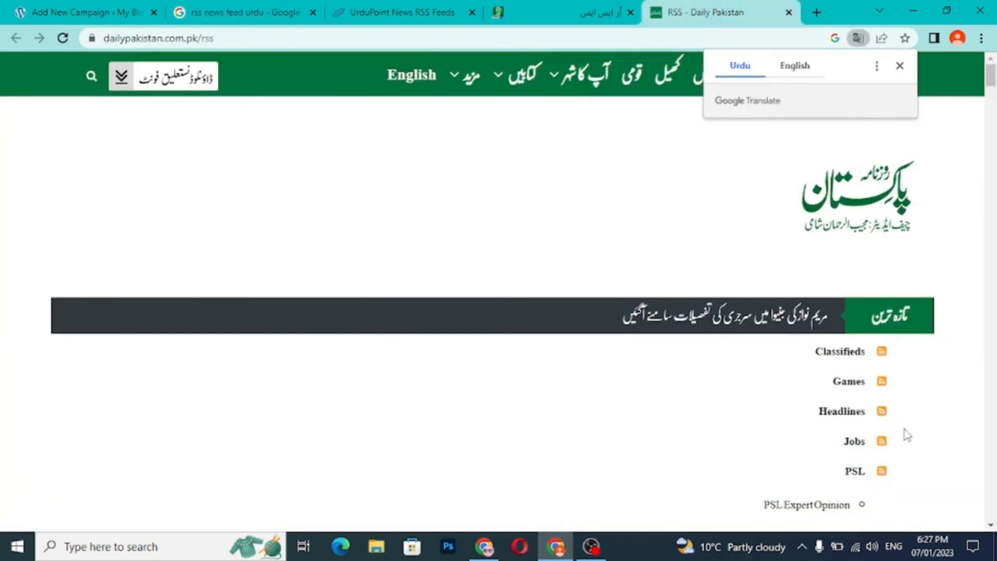
pyautogui.scroll(-5, 904, 429)
pyautogui.scroll(-4, 904, 430)
pyautogui.scroll(2, 904, 430)
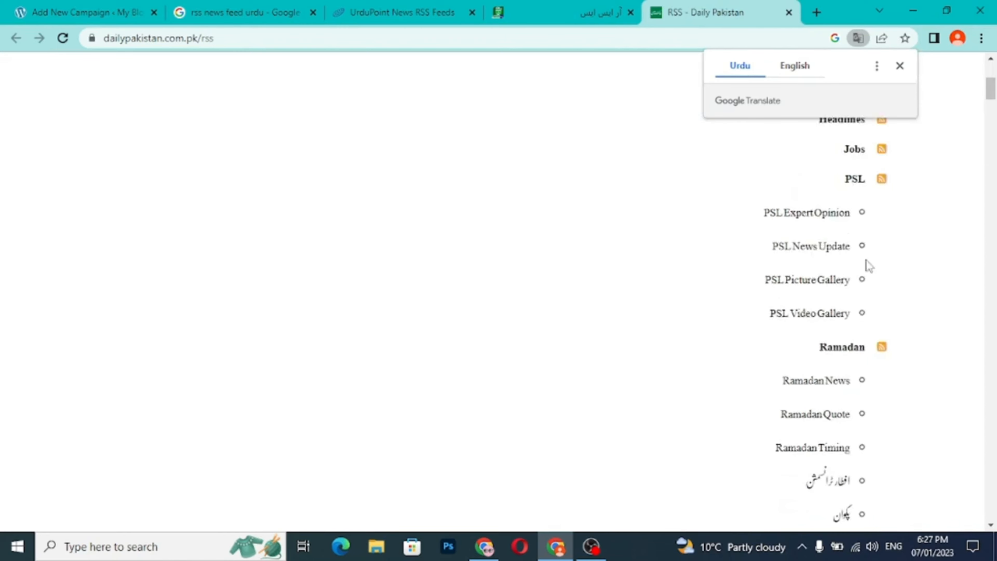
# - Look through the remaining Google results for Urdu RSS feeds and open the Tr-ex "RSS FEED Meaning in Urdu" result in a separate tab
pyautogui.click(258, 9)
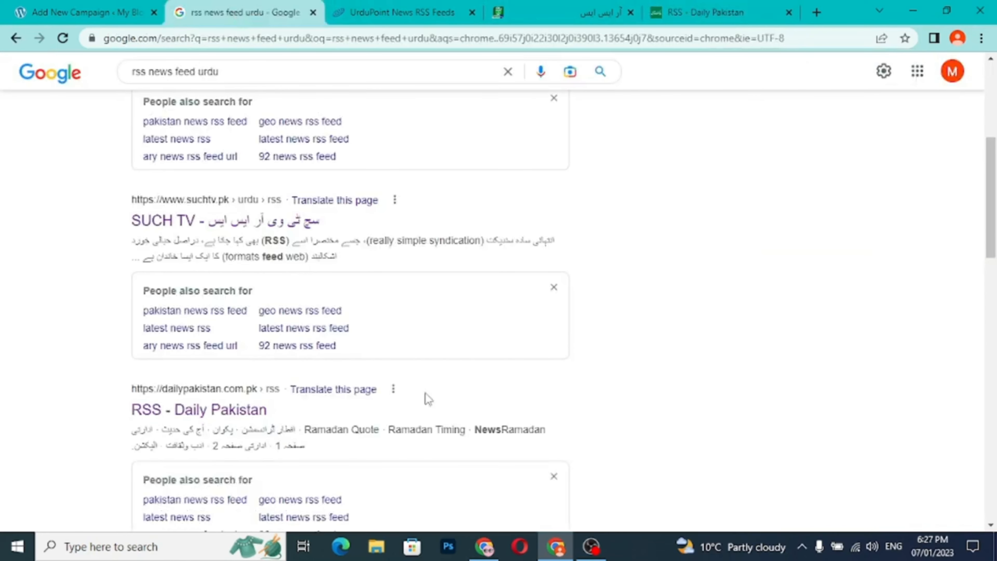
pyautogui.scroll(-4, 426, 399)
pyautogui.scroll(-3, 427, 398)
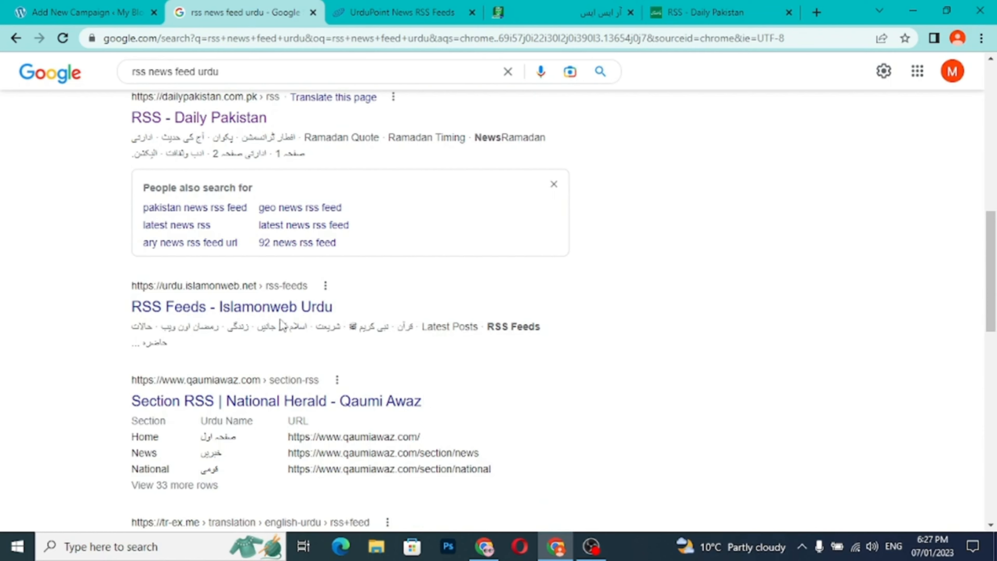
pyautogui.scroll(-5, 415, 373)
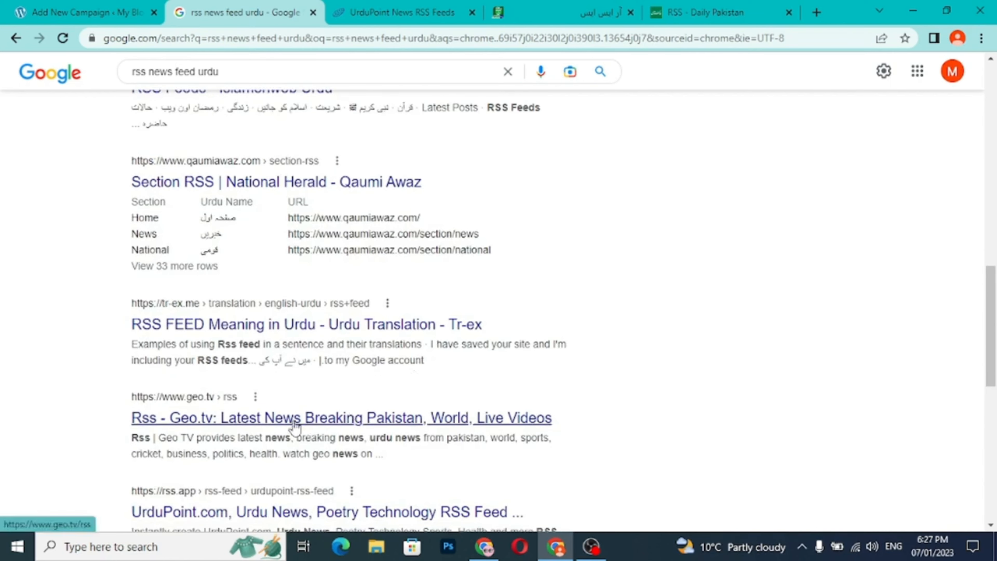
pyautogui.scroll(-2, 294, 425)
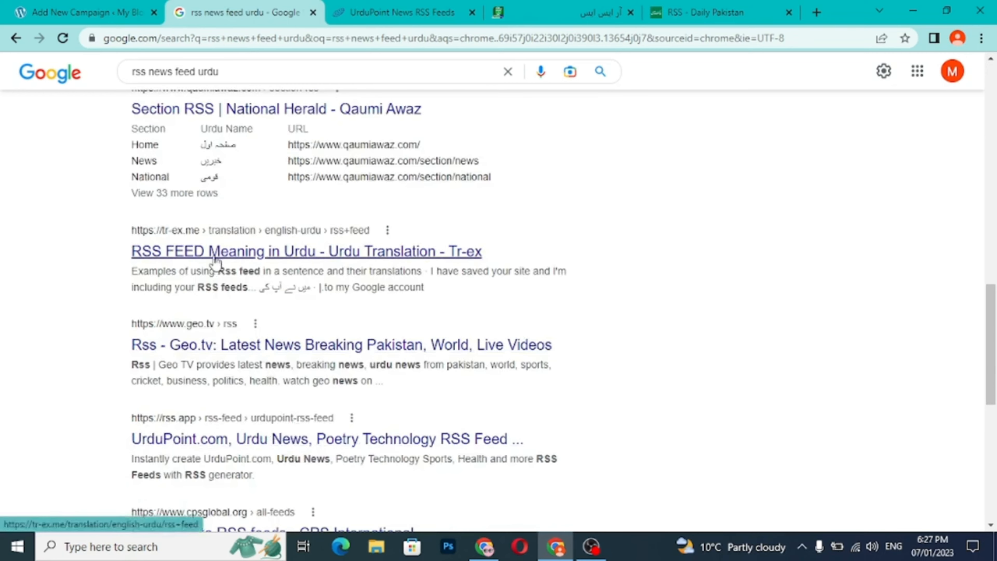
pyautogui.rightClick(214, 256)
pyautogui.click(280, 267)
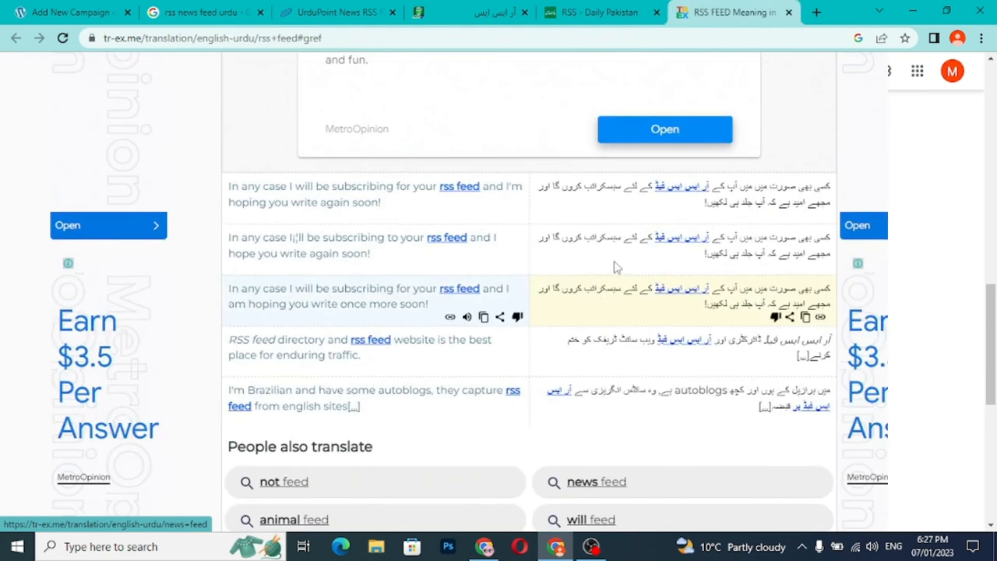
# - Open the related Google search "ary news rss feed url" in a separate tab and close the Tr-ex page
pyautogui.click(200, 12)
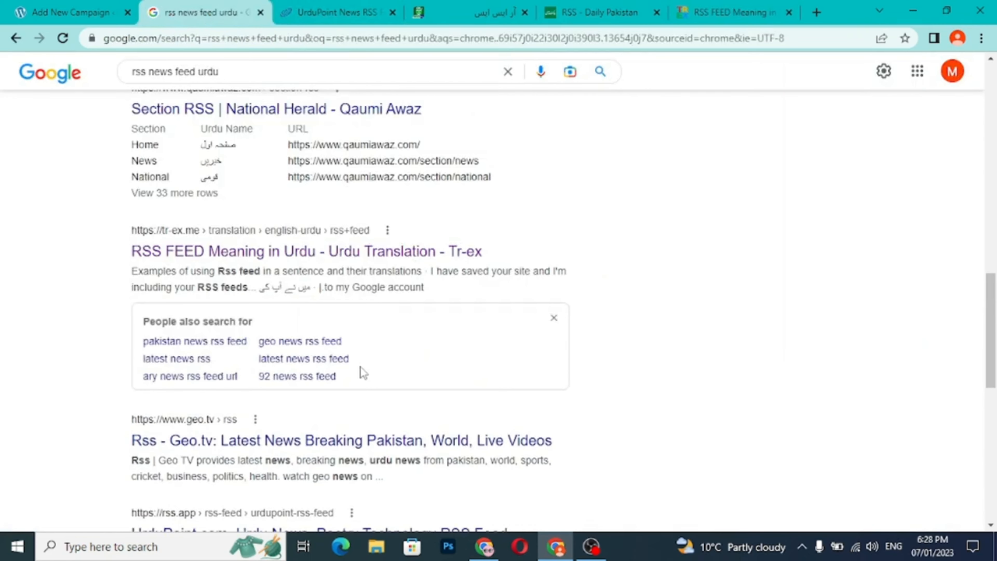
pyautogui.rightClick(202, 379)
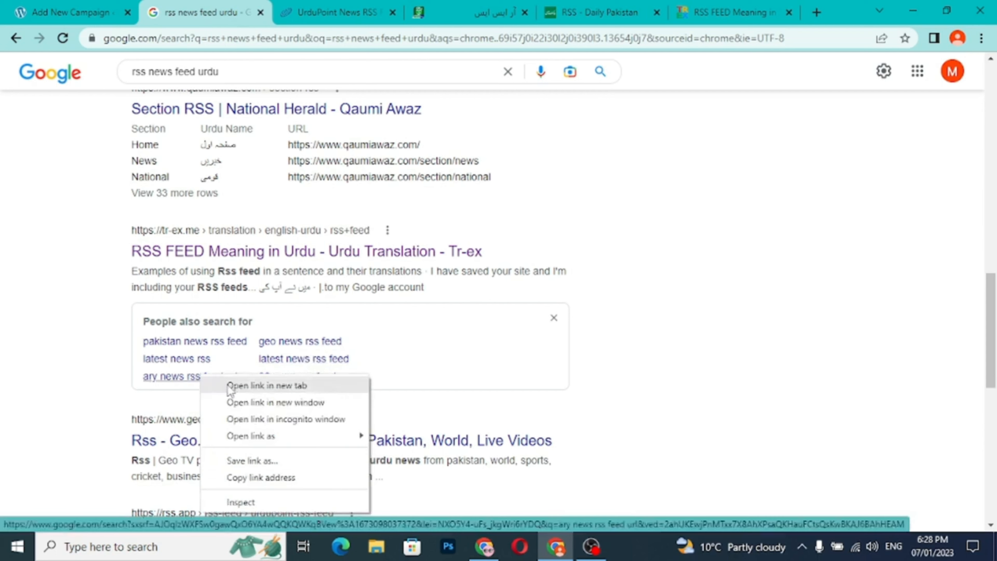
pyautogui.click(267, 386)
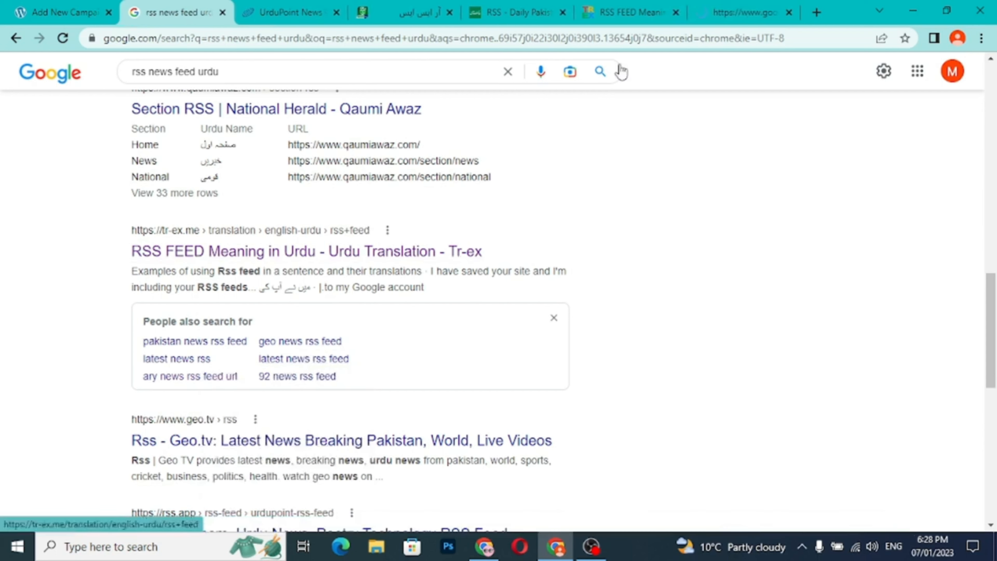
pyautogui.click(676, 13)
pyautogui.click(728, 16)
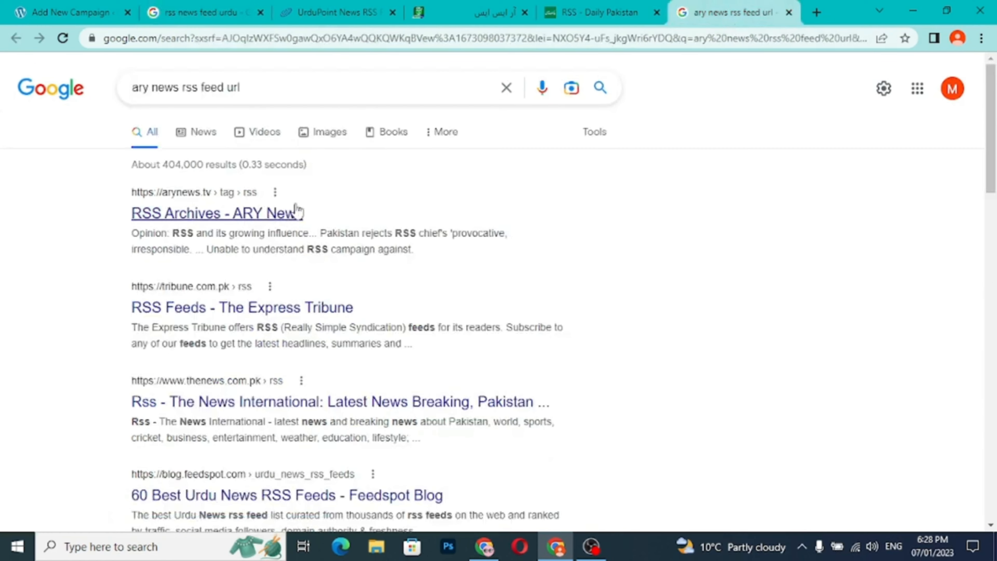
# - Open the RSS Archives - ARY News result in a separate tab and view it
pyautogui.rightClick(247, 213)
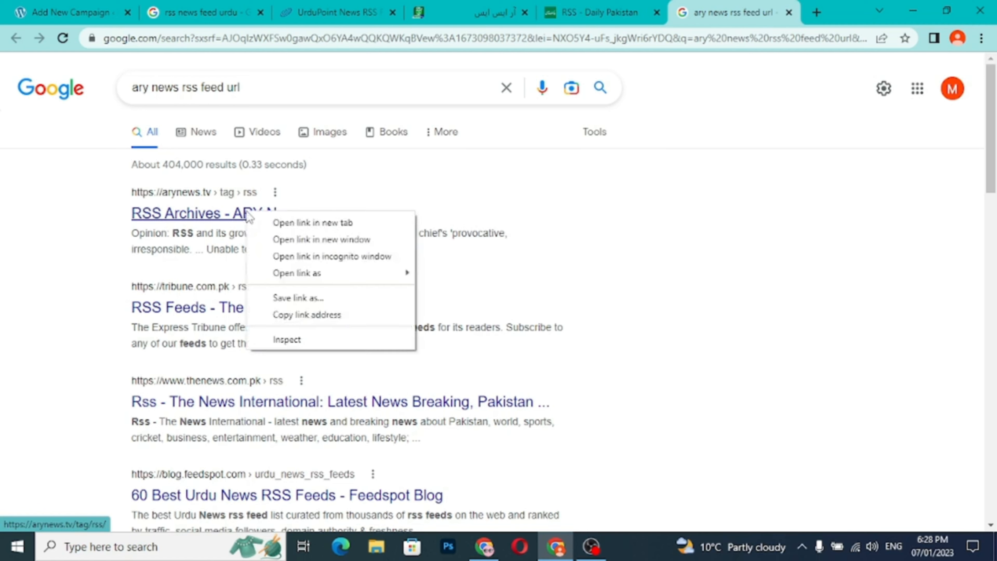
pyautogui.click(287, 223)
pyautogui.click(746, 20)
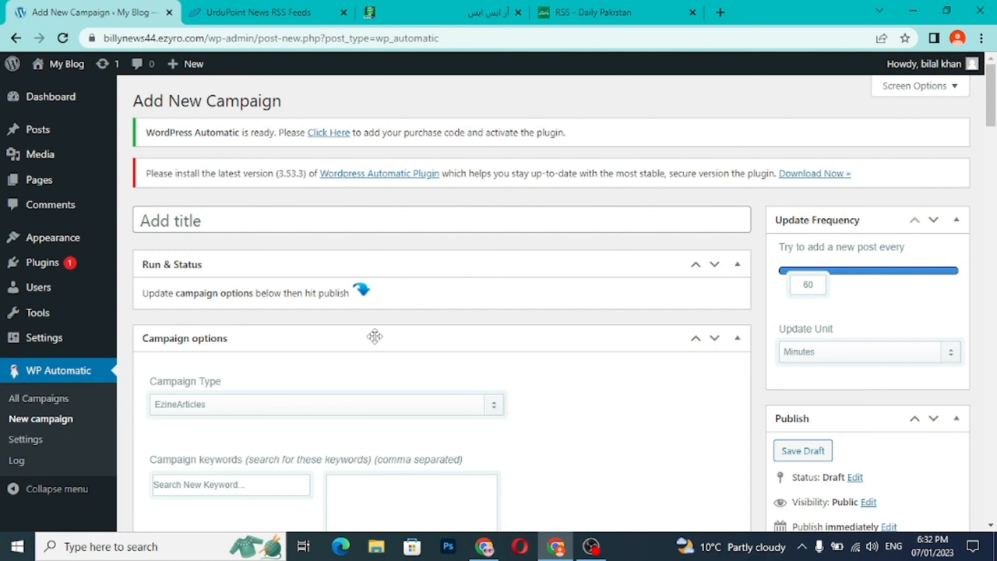
# - Title the new WP Automatic campaign "latest news"
pyautogui.click(182, 222)
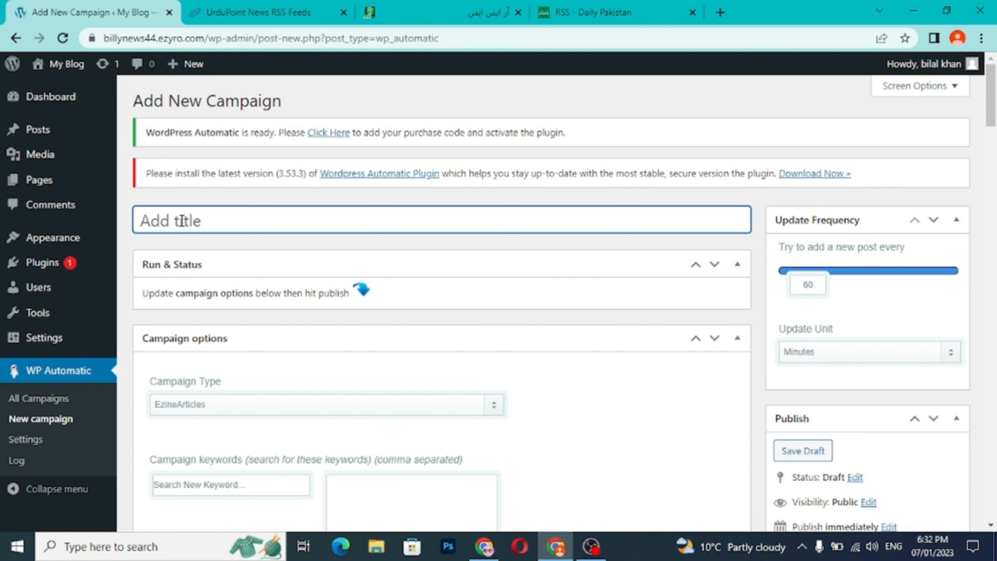
pyautogui.write('latest n')
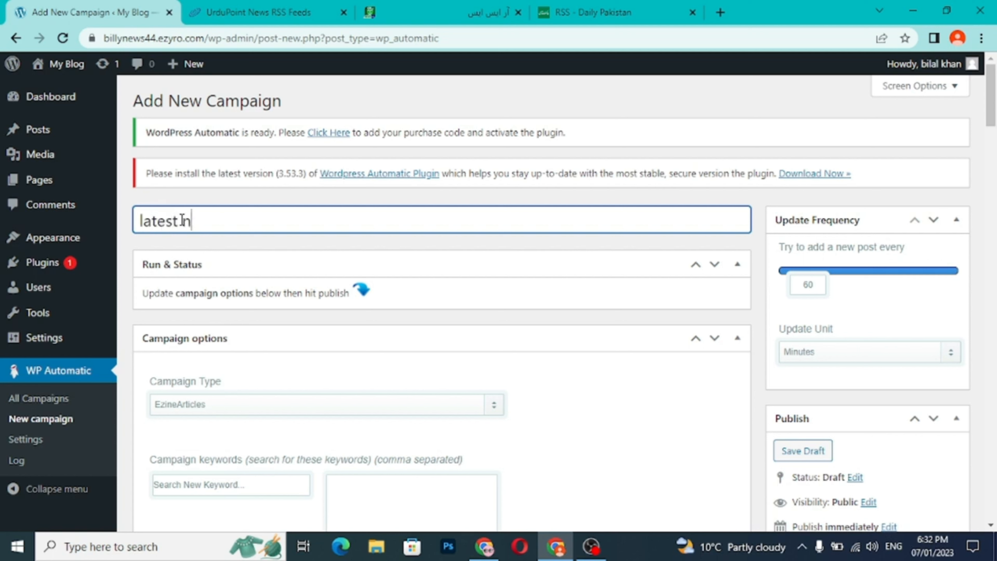
pyautogui.write('ews')
# - Set the campaign type to Feeds
pyautogui.scroll(-3, 310, 298)
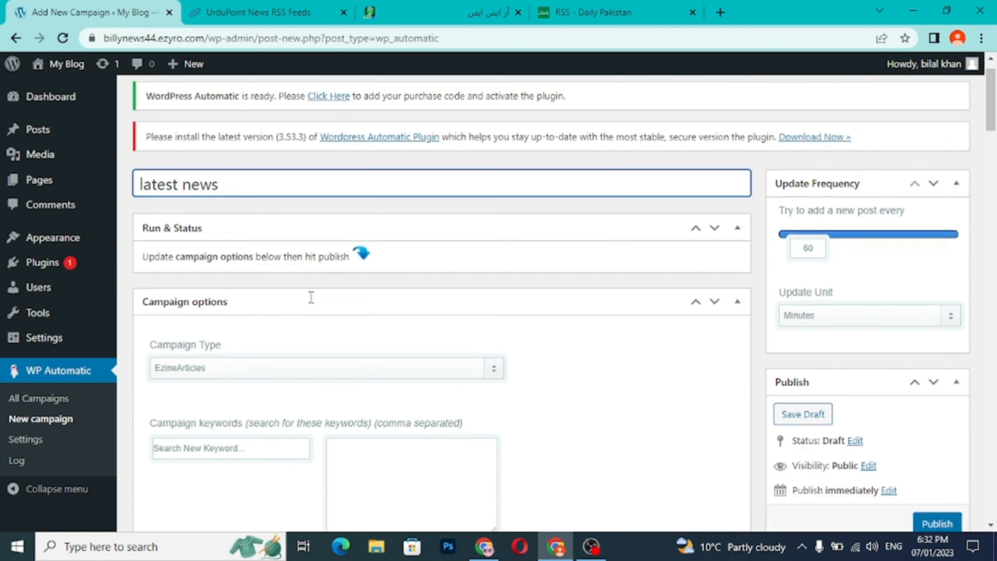
pyautogui.click(204, 263)
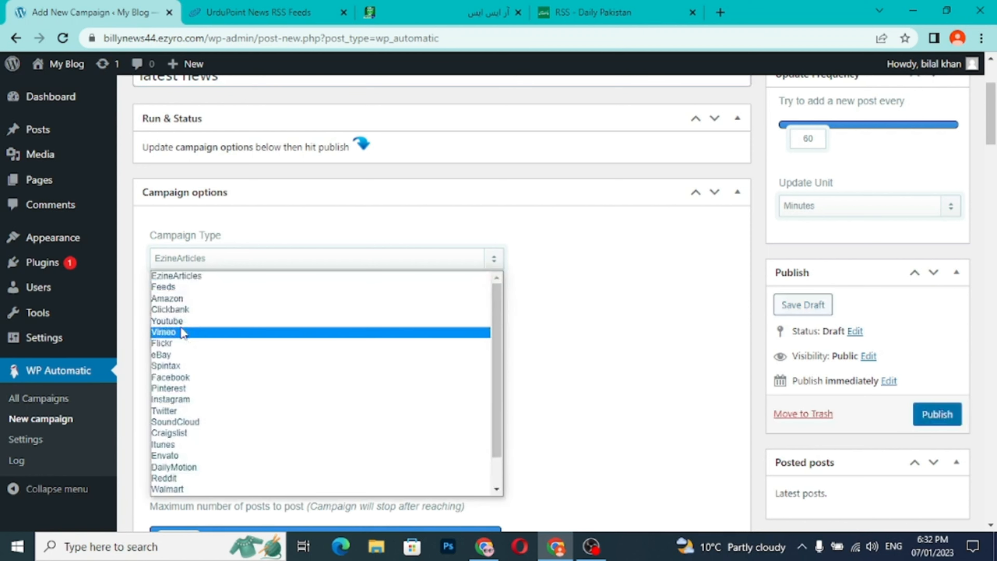
pyautogui.click(186, 289)
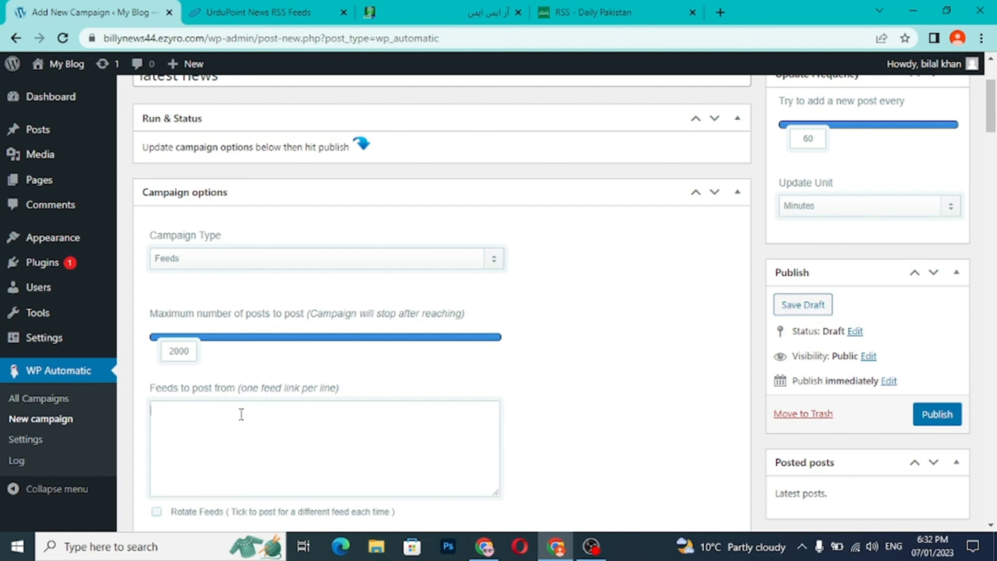
# - Copy the address of UrduPoint's international news feed, urdupoint-int.rss, into the campaign's list of feeds to post from
pyautogui.click(303, 16)
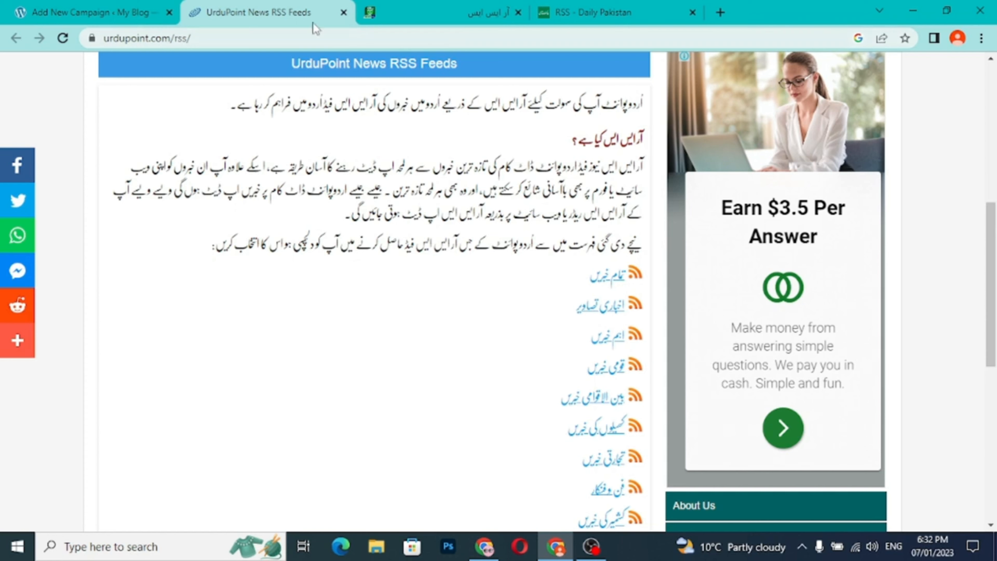
pyautogui.click(49, 16)
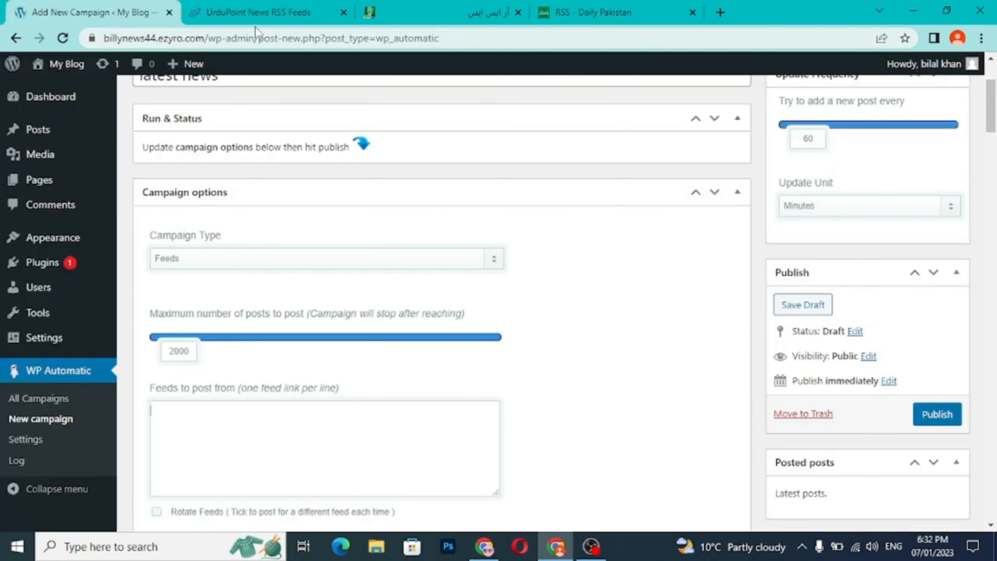
pyautogui.click(264, 16)
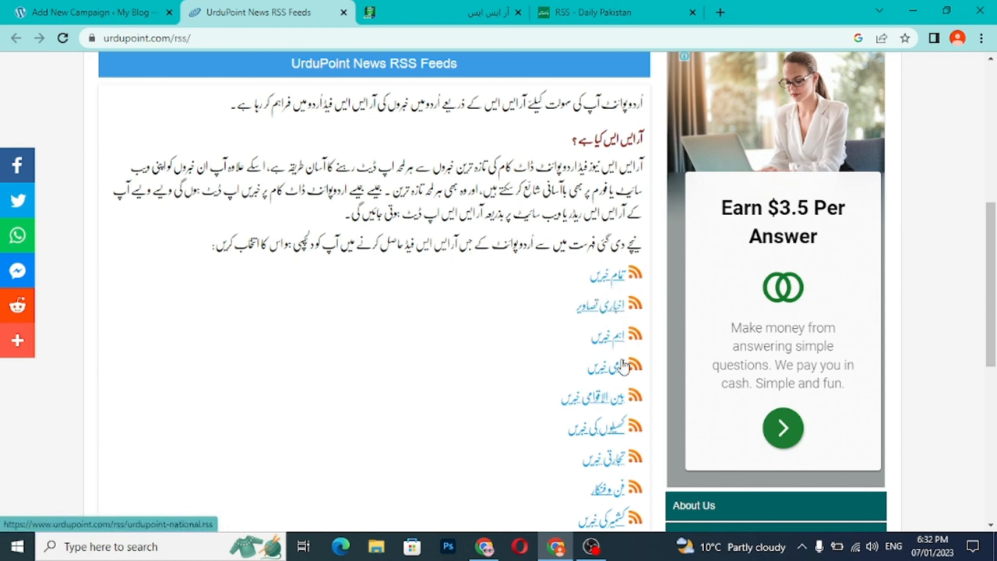
pyautogui.click(615, 410)
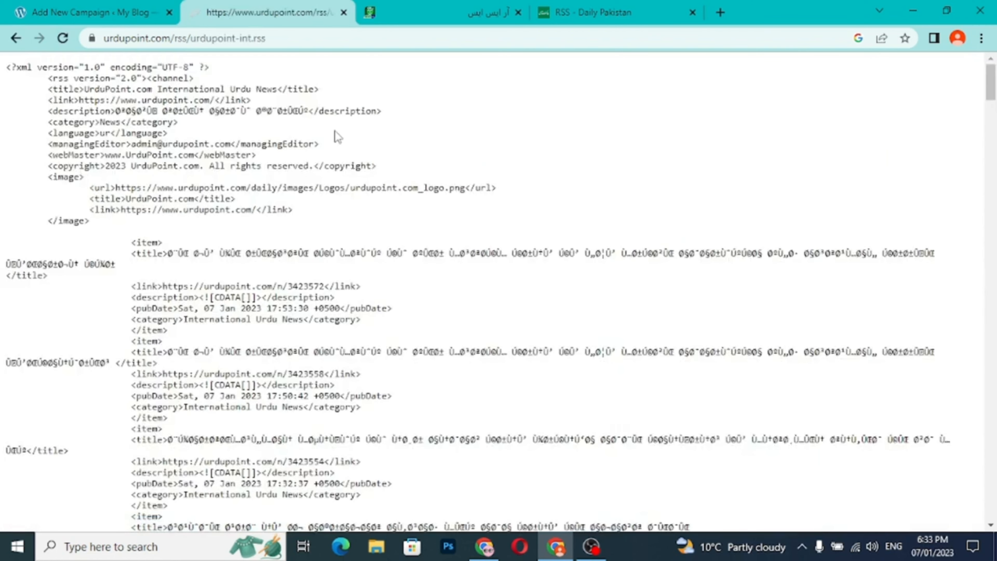
pyautogui.moveTo(269, 39); pyautogui.dragTo(105, 35)
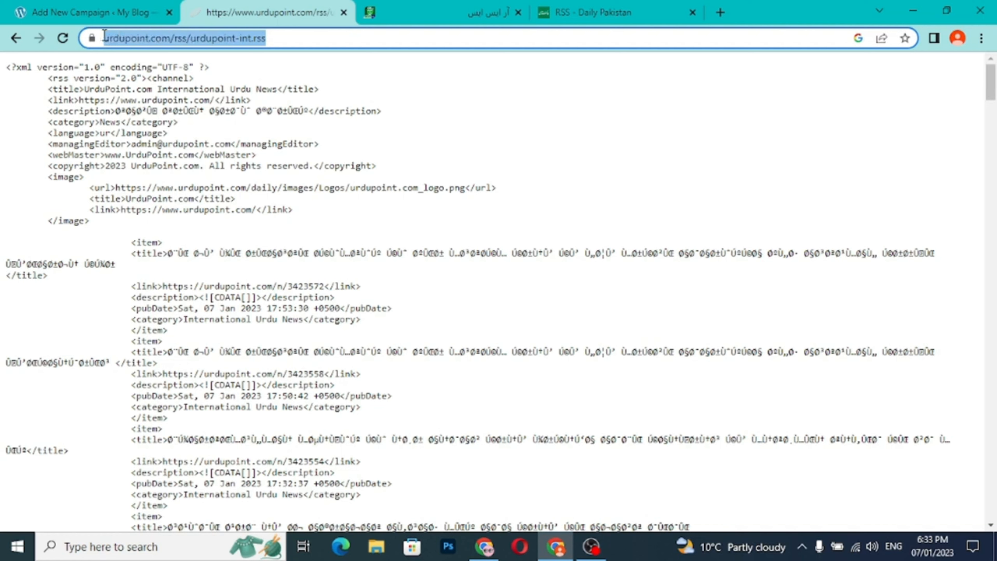
pyautogui.rightClick(145, 43)
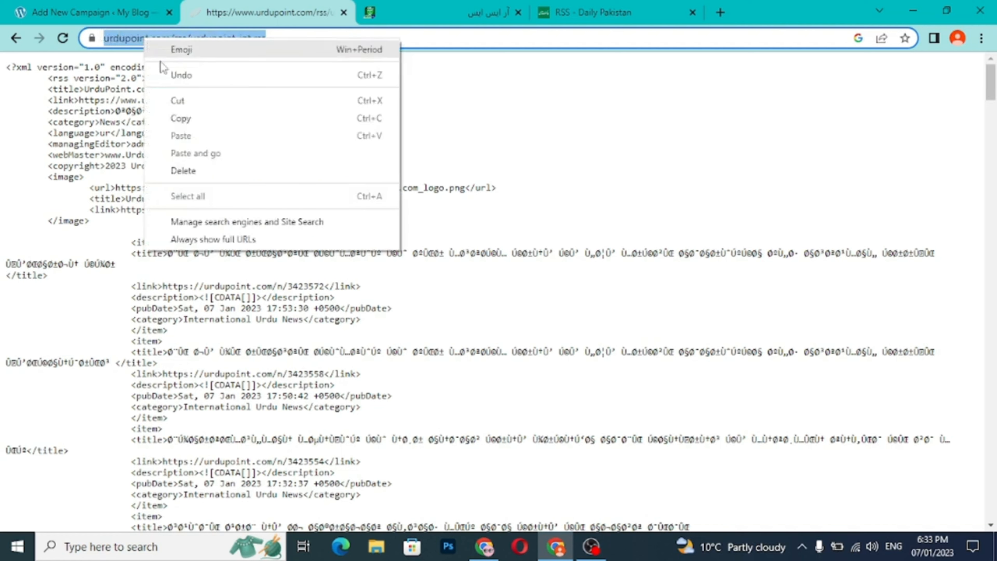
pyautogui.click(192, 120)
pyautogui.click(122, 17)
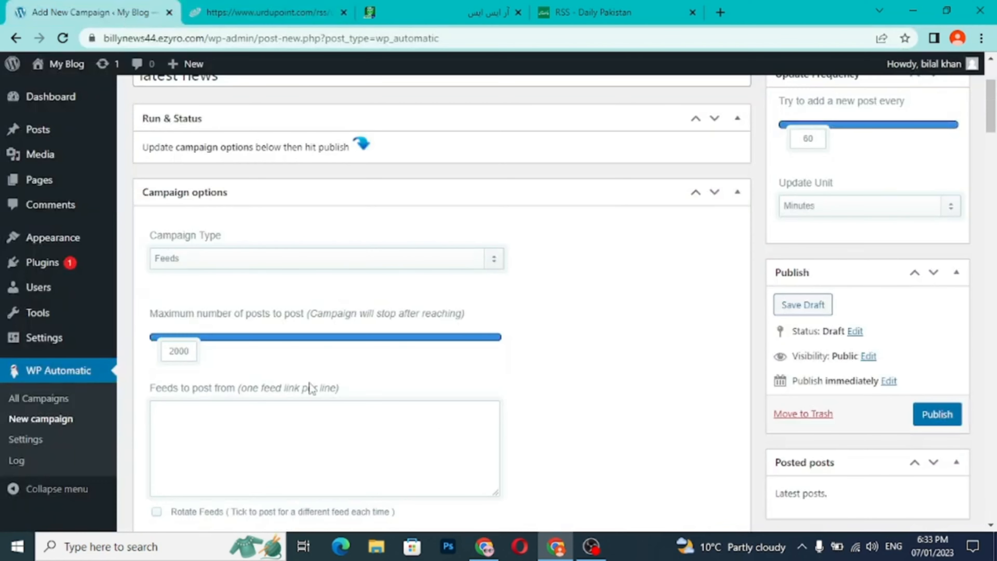
pyautogui.hotkey('ctrl', 'v')
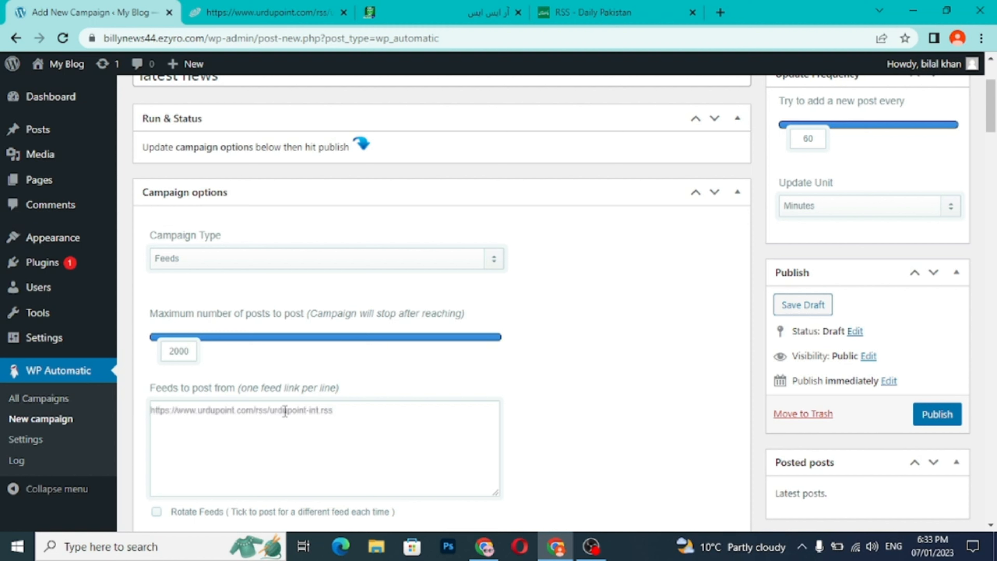
# - Add the address of UrduPoint's national news feed, urdupoint-national.rss, on a second line of the campaign's feed list
pyautogui.click(284, 16)
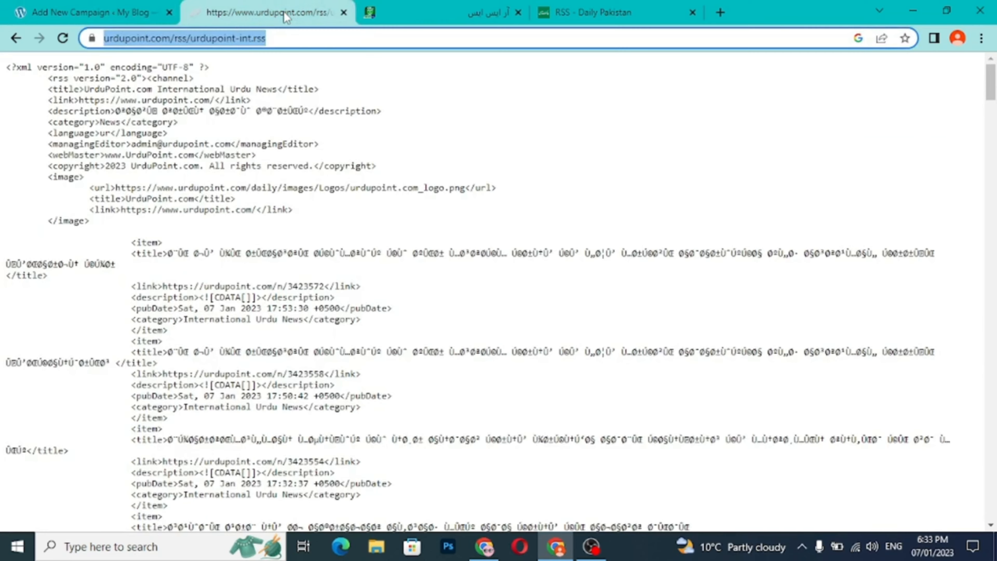
pyautogui.click(16, 39)
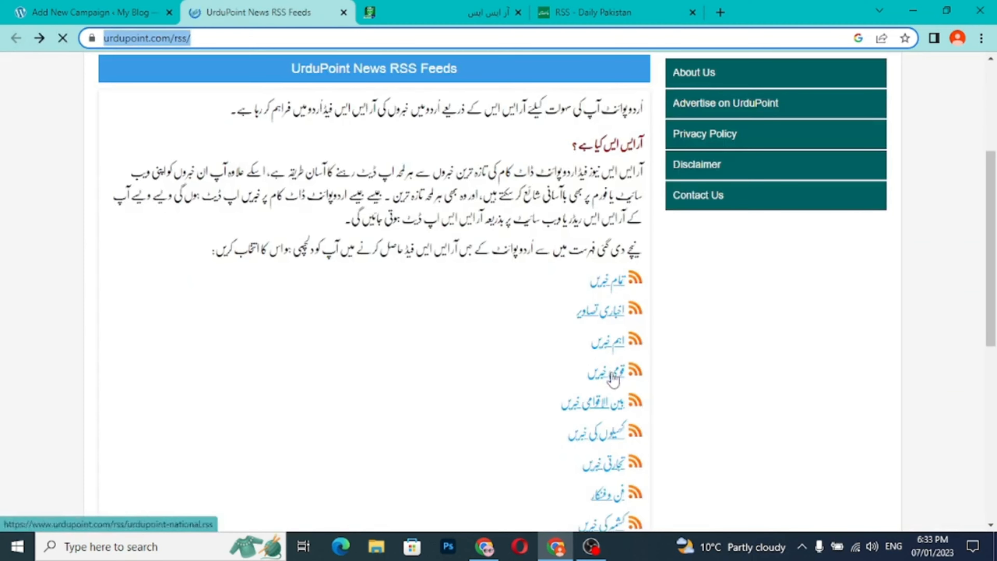
pyautogui.click(612, 376)
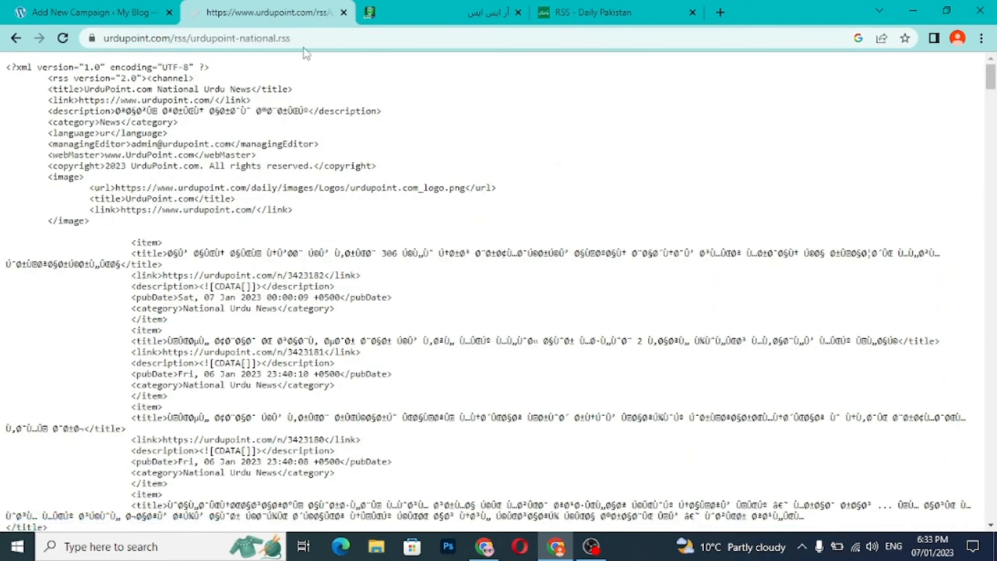
pyautogui.click(299, 37)
pyautogui.hotkey('ctrl', 'c')
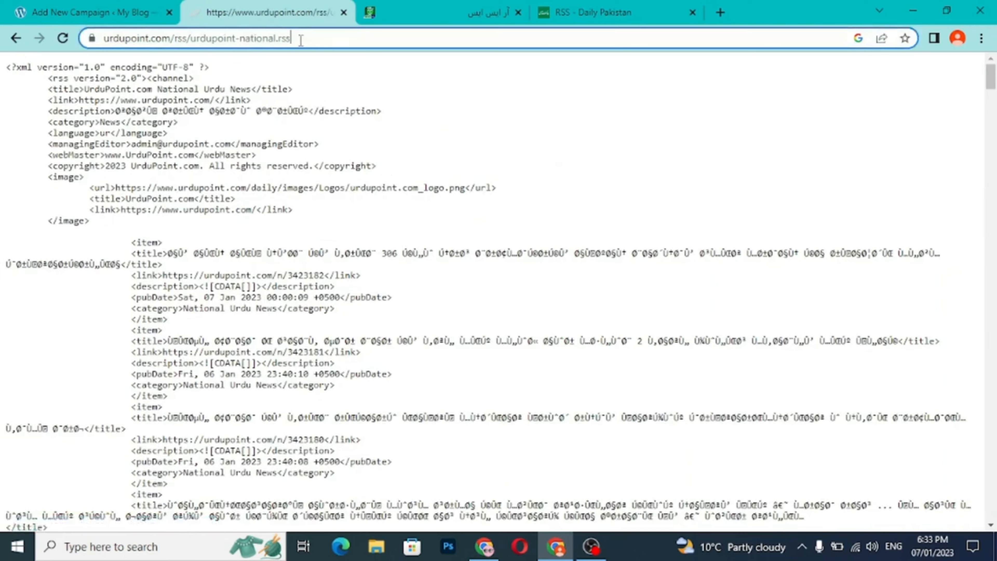
pyautogui.rightClick(149, 39)
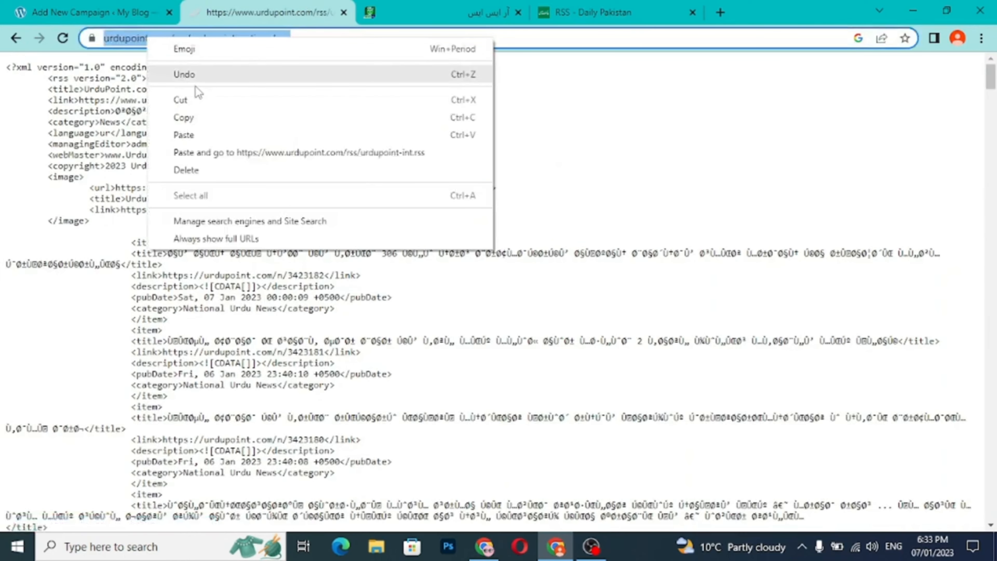
pyautogui.click(202, 117)
pyautogui.click(126, 16)
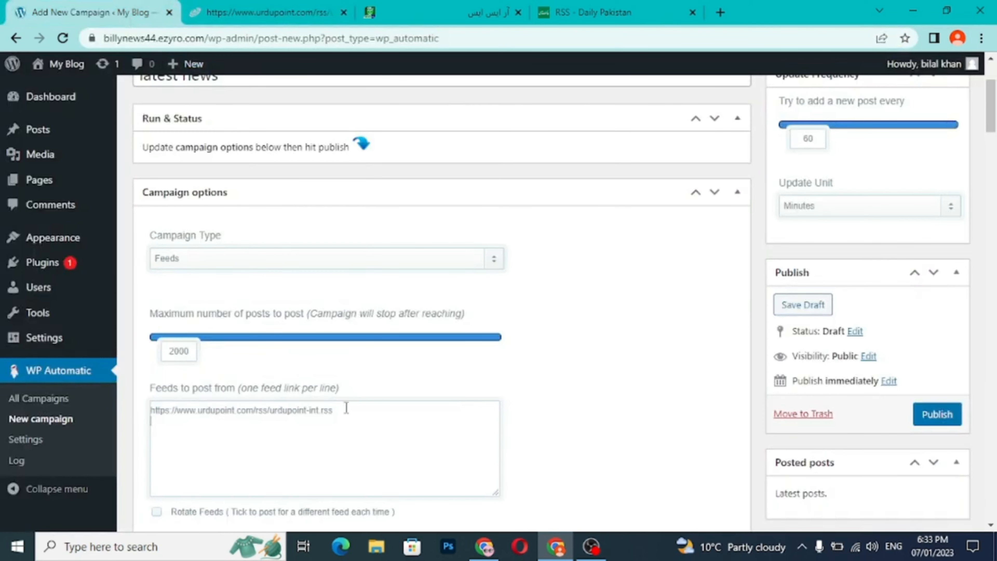
pyautogui.hotkey('ctrl', 'v')
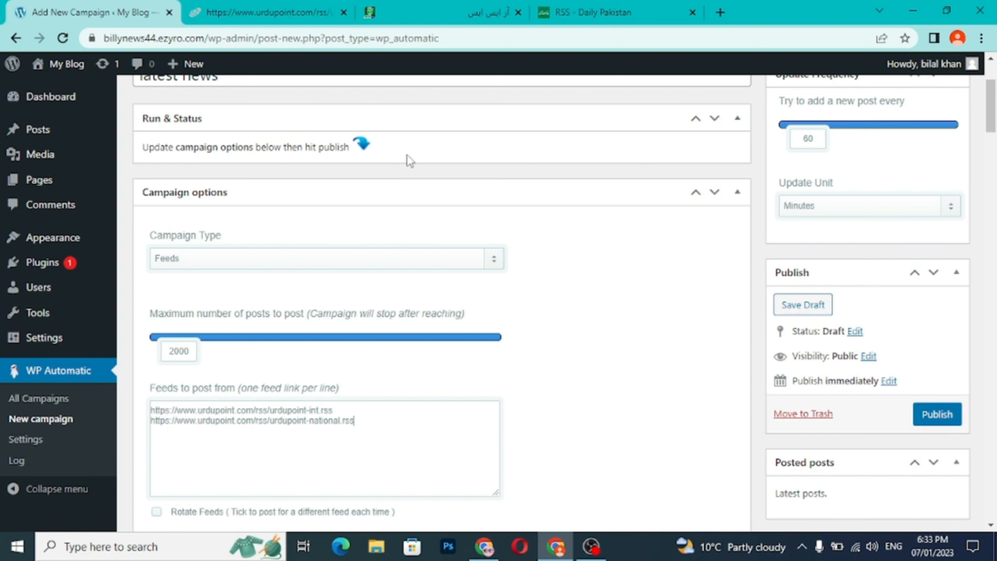
# - Add the address of Such TV's Urdu Pakistan news feed, suchtv.pk/urdu/pakistan?format=feed&type=rss, on a third line of the campaign's feed list
pyautogui.click(443, 16)
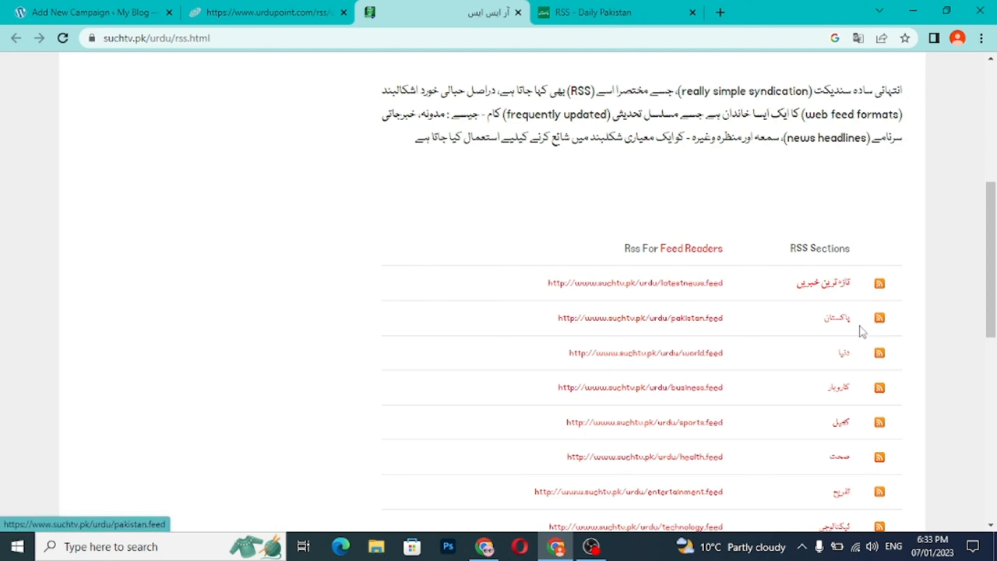
pyautogui.click(878, 322)
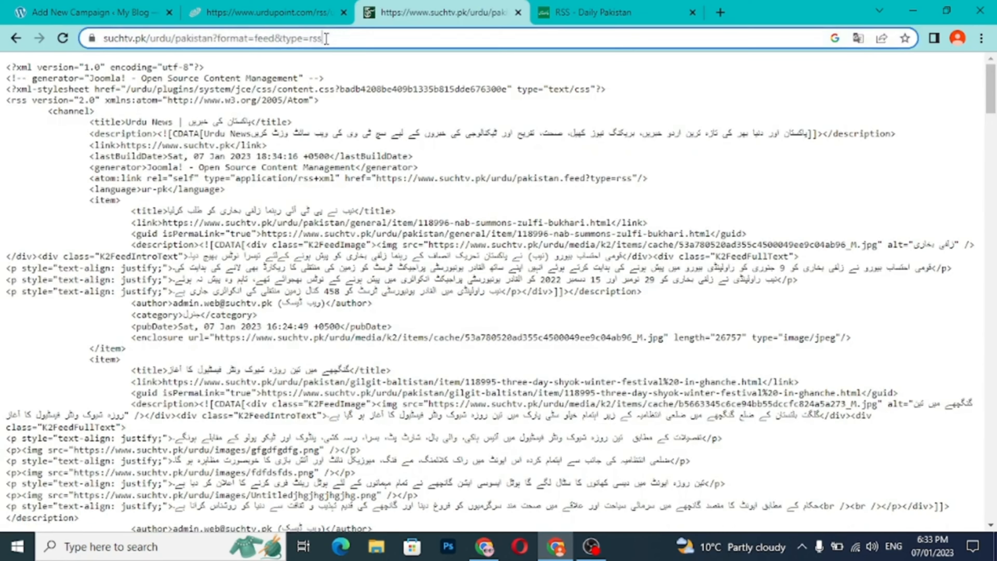
pyautogui.click(122, 38)
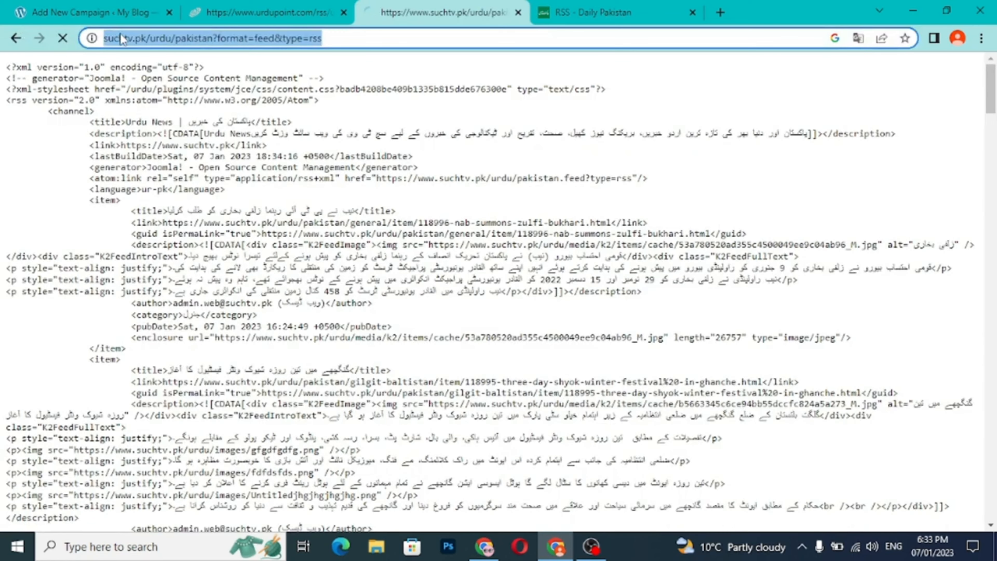
pyautogui.rightClick(127, 41)
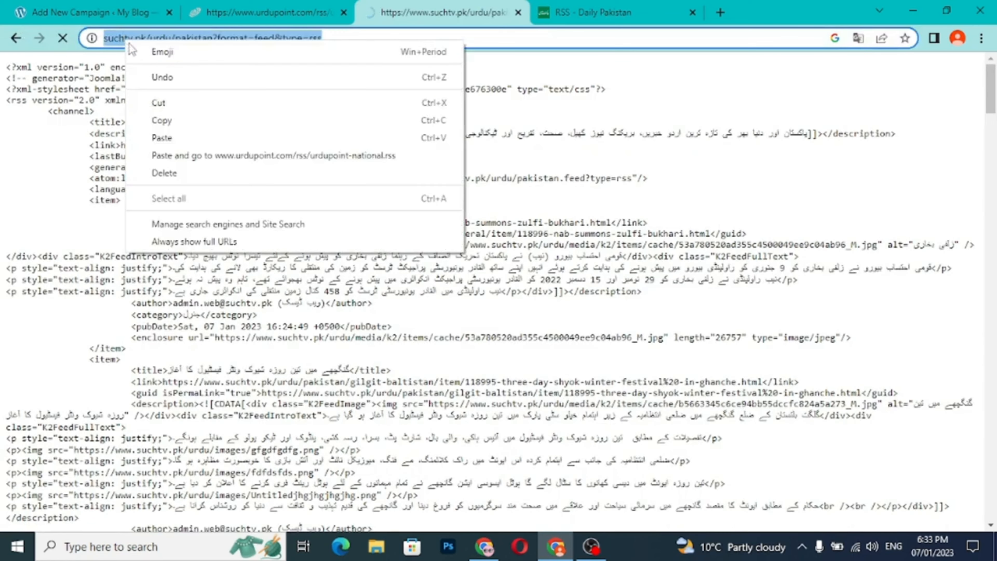
pyautogui.click(165, 118)
pyautogui.click(113, 19)
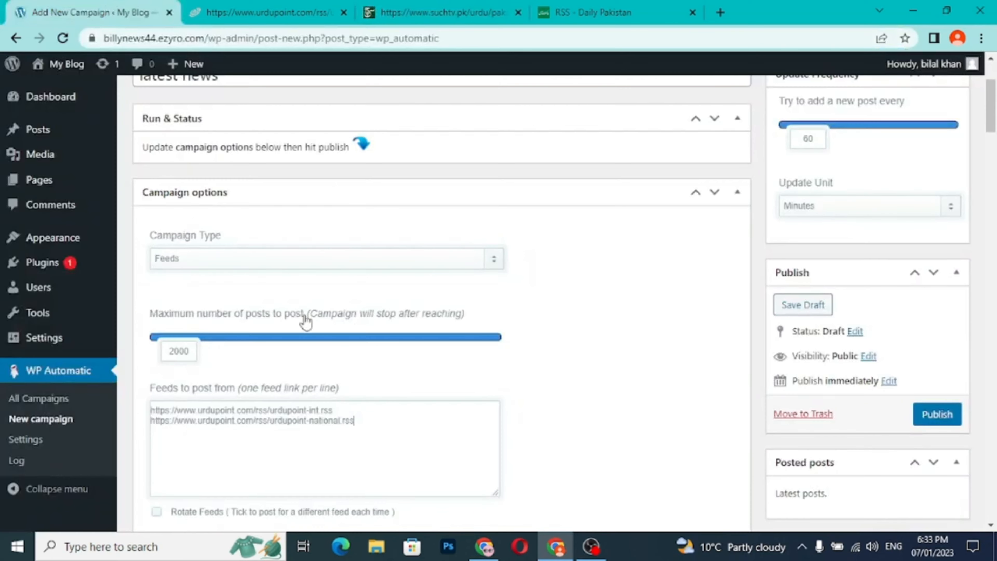
pyautogui.click(362, 428)
pyautogui.press('Return')
pyautogui.hotkey('ctrl', 'v')
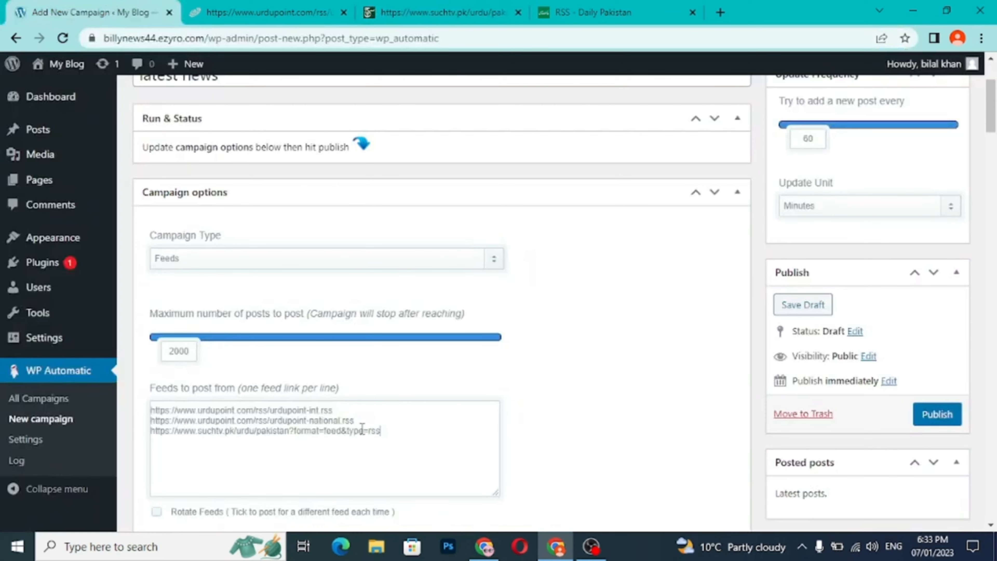
# - Add the address of Such TV's Urdu technology feed, suchtv.pk/urdu/technology?format=feed&type=rss, on a fourth line of the campaign's feed list
pyautogui.click(419, 18)
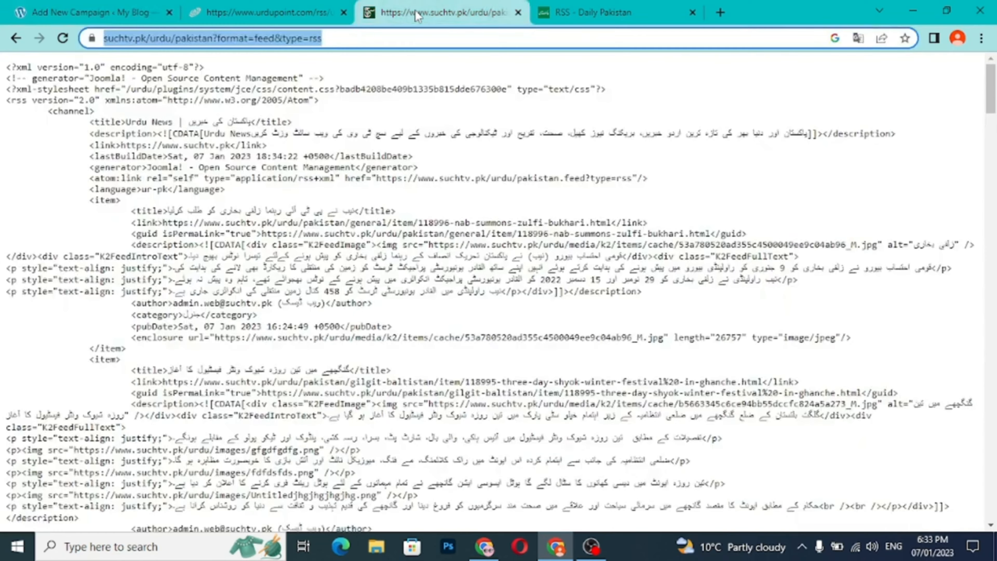
pyautogui.click(17, 38)
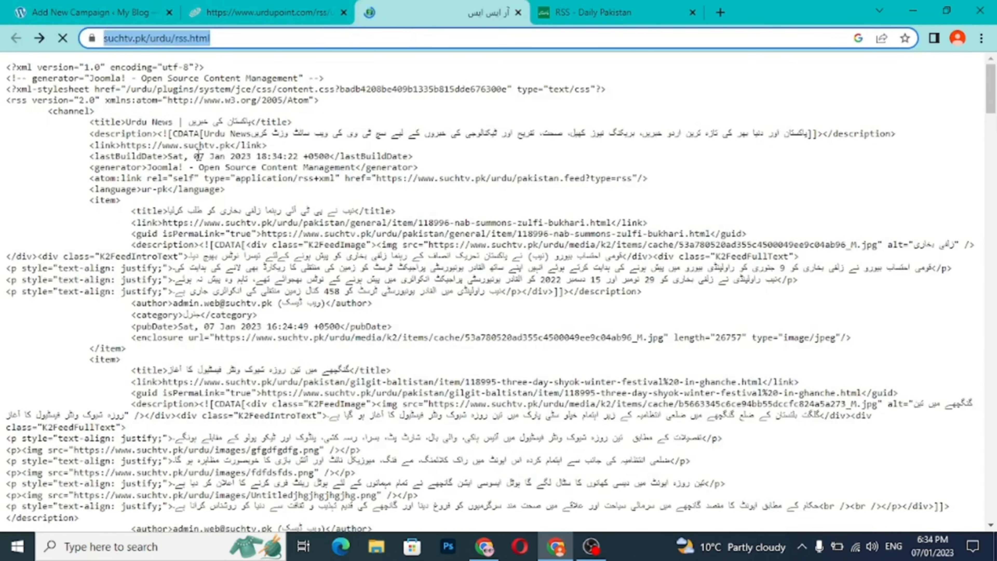
pyautogui.scroll(-5, 848, 314)
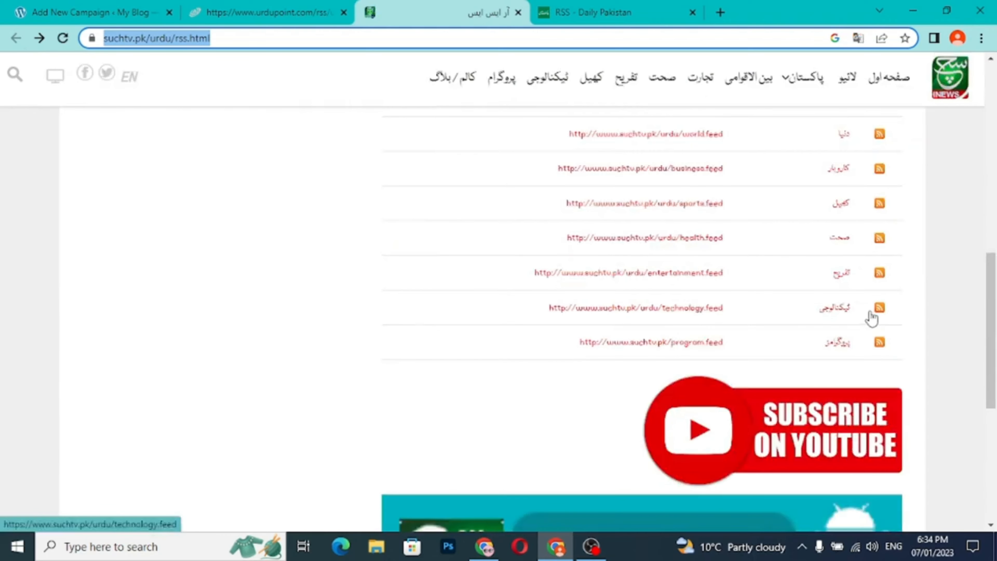
pyautogui.click(828, 317)
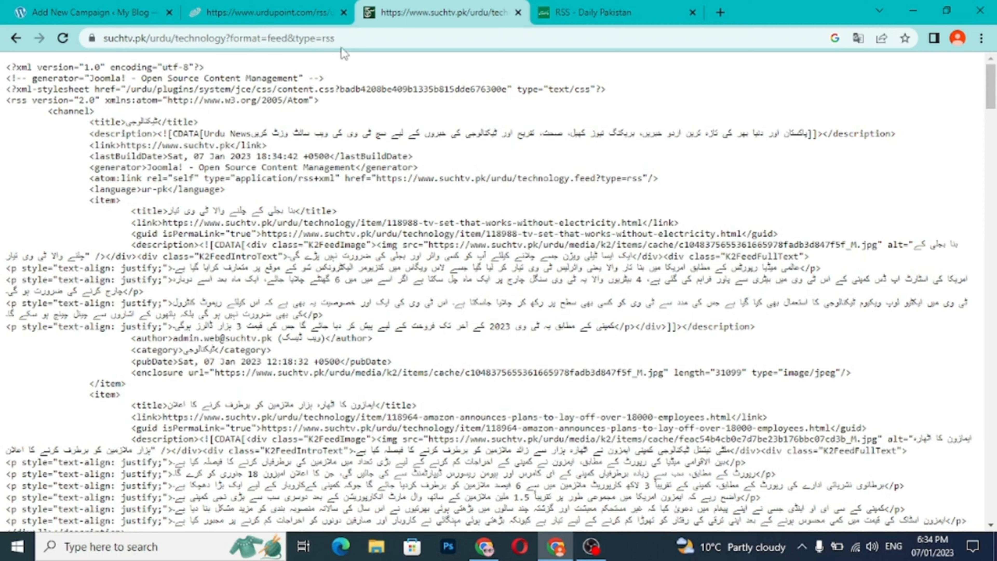
pyautogui.moveTo(342, 39); pyautogui.dragTo(96, 38)
pyautogui.hotkey('ctrl', 'c')
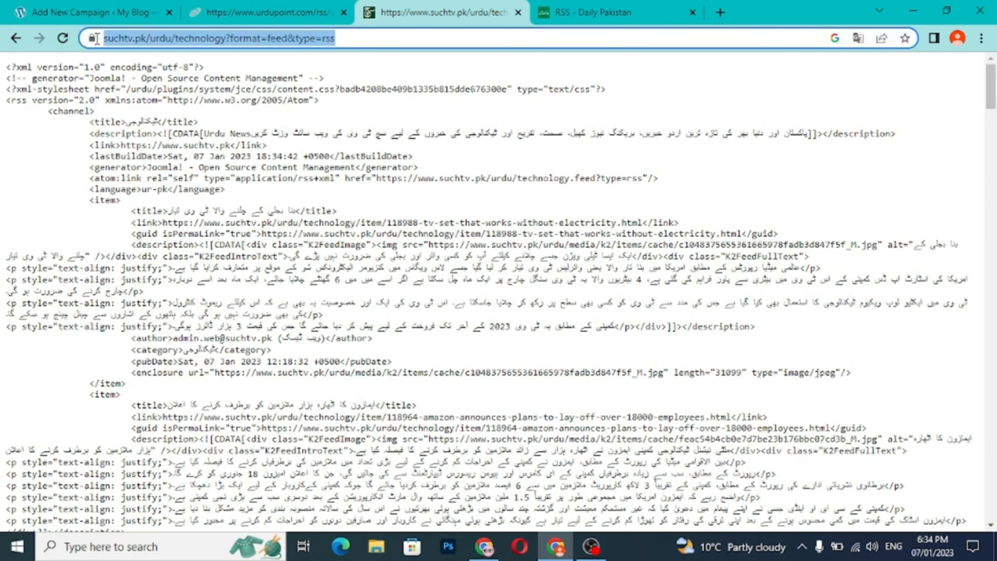
pyautogui.rightClick(134, 39)
pyautogui.click(169, 119)
pyautogui.click(100, 17)
pyautogui.click(376, 450)
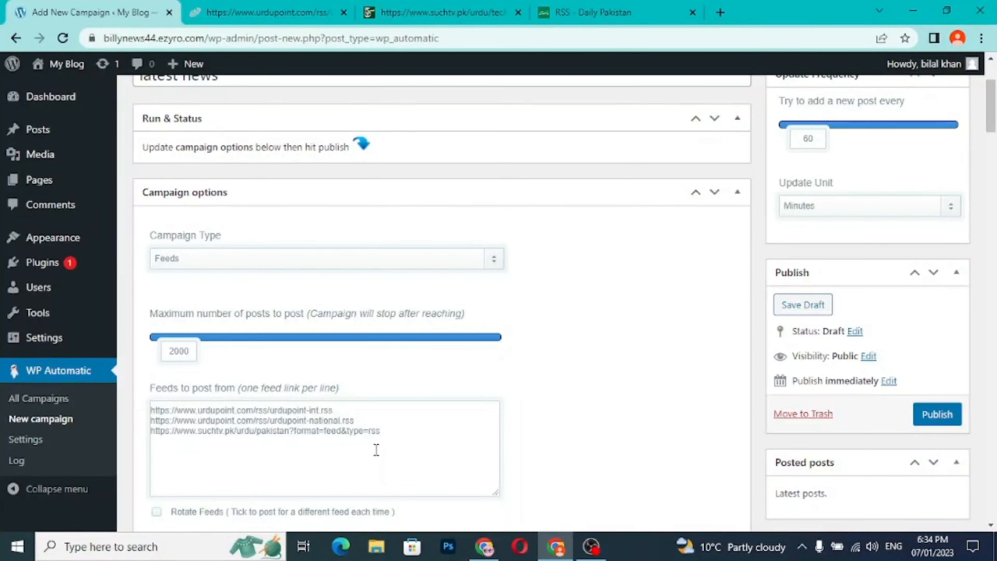
pyautogui.press('Return')
pyautogui.hotkey('ctrl', 'v')
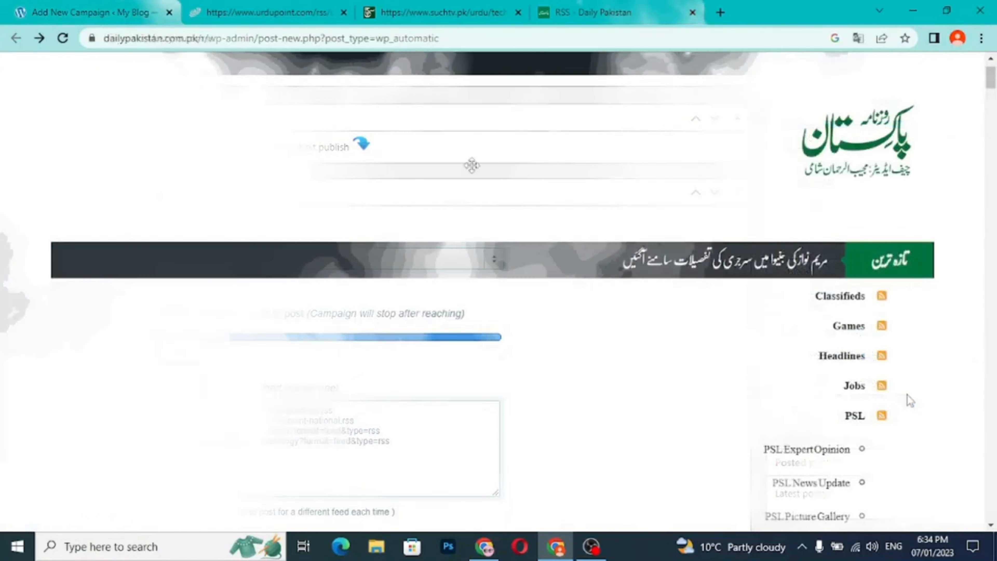
pyautogui.scroll(-2, 906, 396)
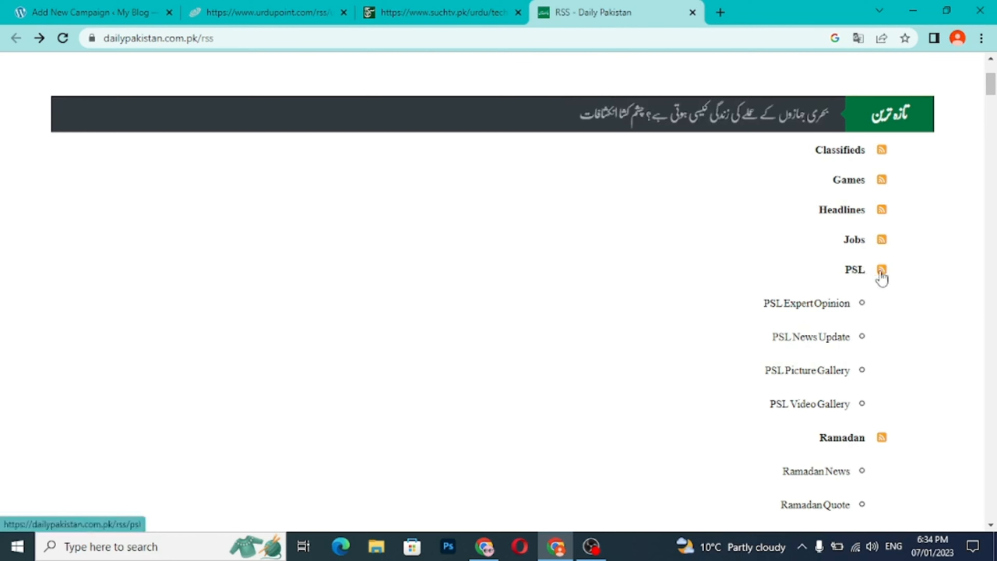
pyautogui.click(855, 269)
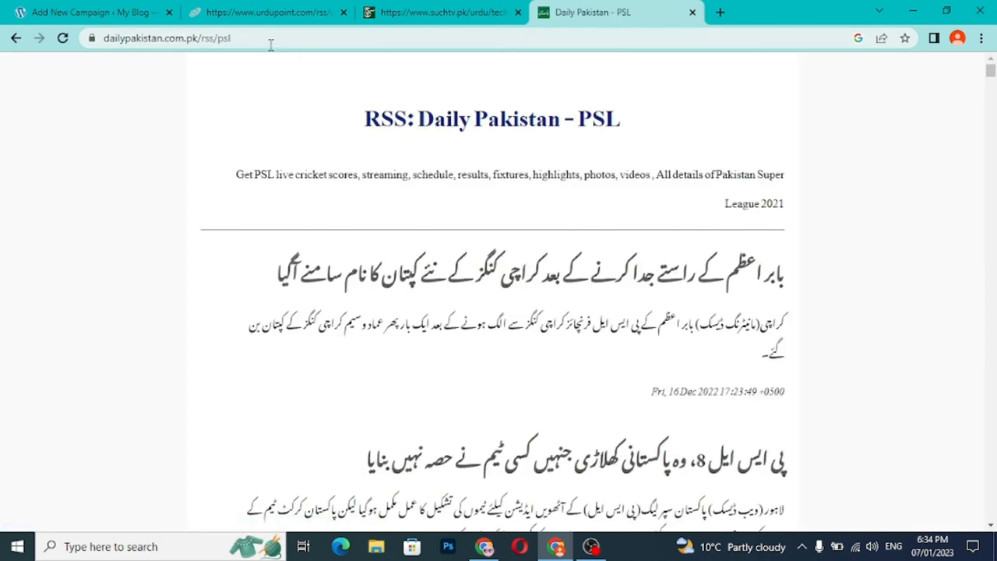
pyautogui.hotkey('ctrl', 'w')
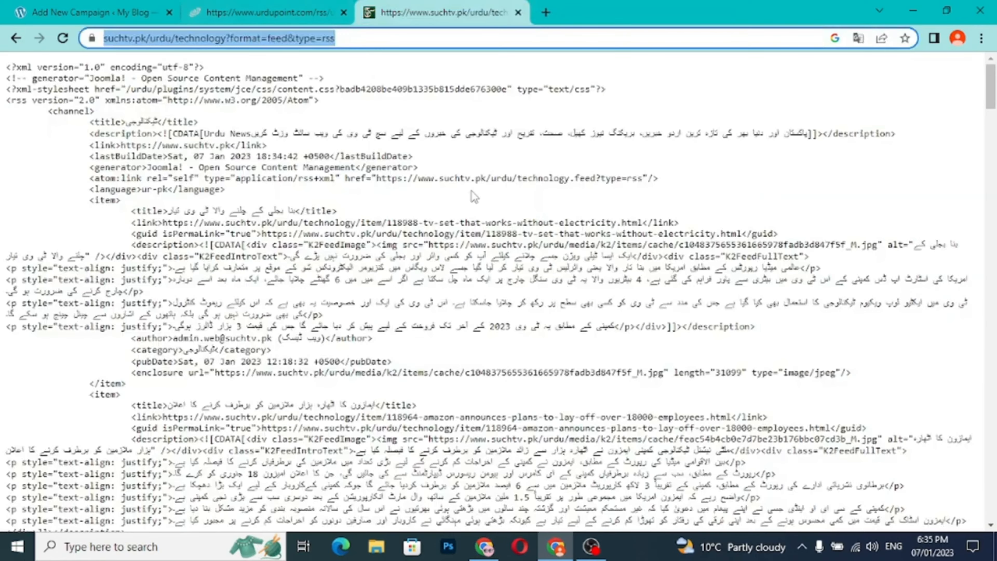
pyautogui.scroll(-10, 515, 262)
pyautogui.scroll(8, 516, 261)
# - Enable Rotate Feeds in the WP Automatic campaign so each post comes from a different feed
pyautogui.click(78, 13)
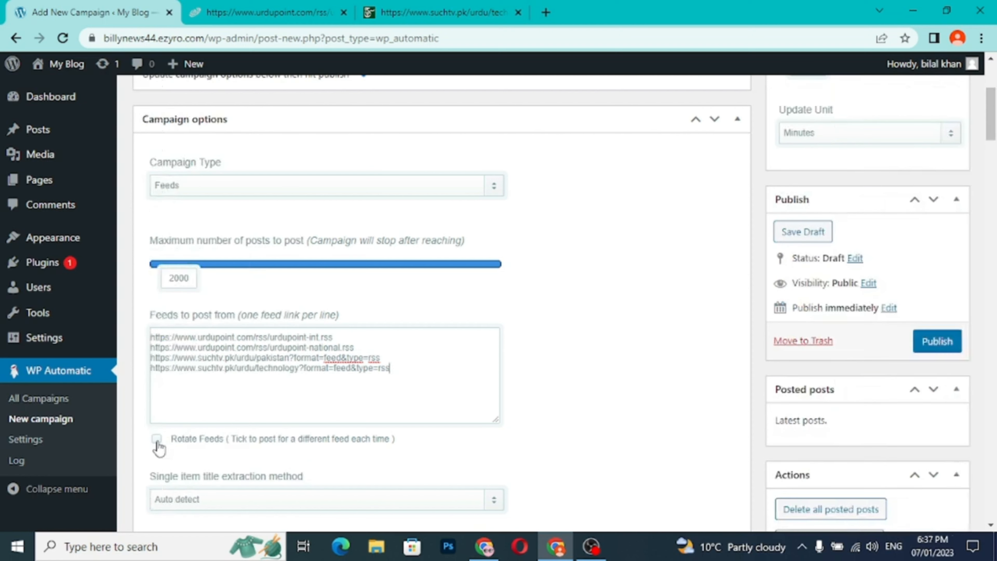
pyautogui.click(157, 443)
# - Keep the single item title extraction method at Auto detect and the content extraction method at Auto detect full content
pyautogui.scroll(-3, 369, 457)
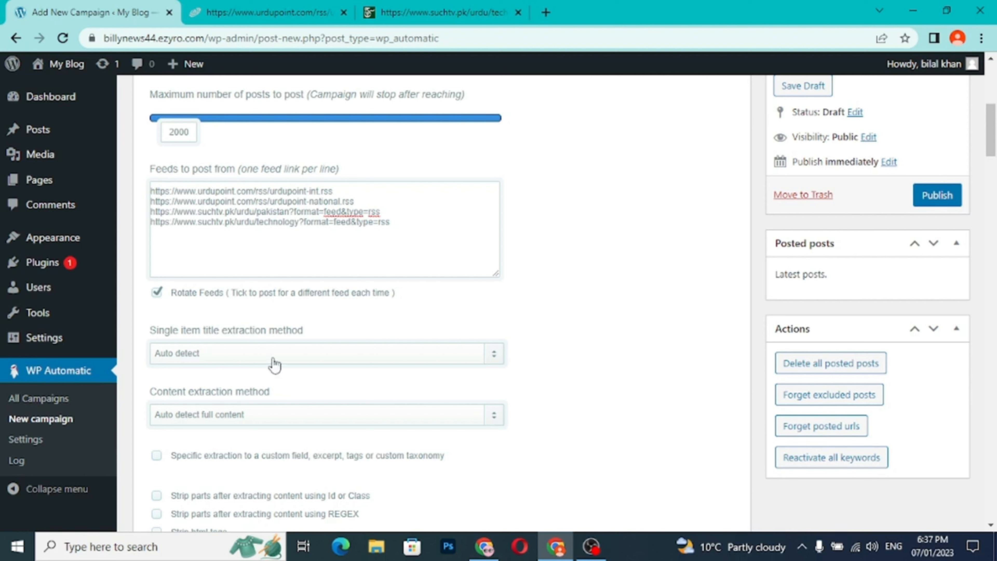
pyautogui.click(275, 365)
pyautogui.click(274, 361)
pyautogui.click(270, 424)
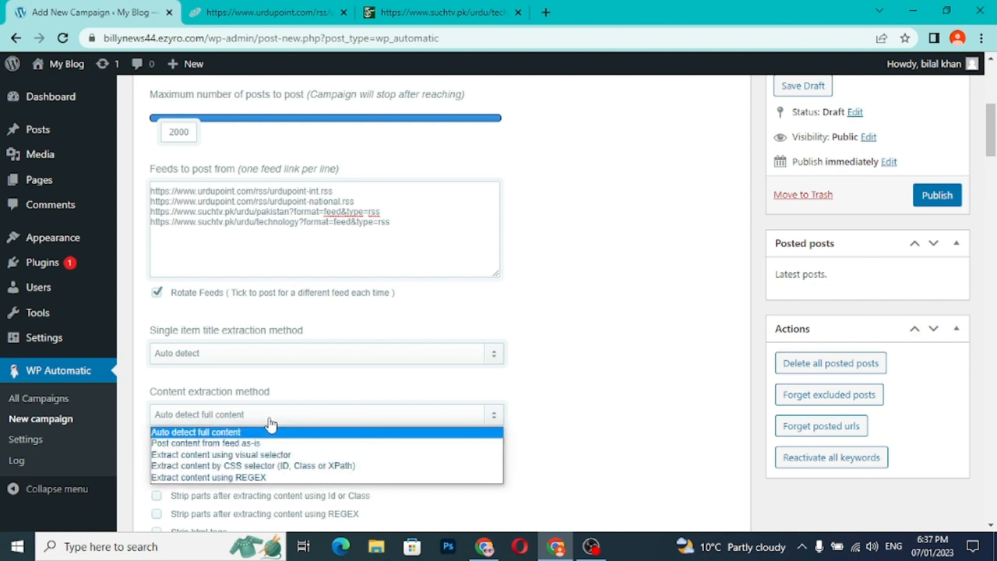
pyautogui.click(271, 423)
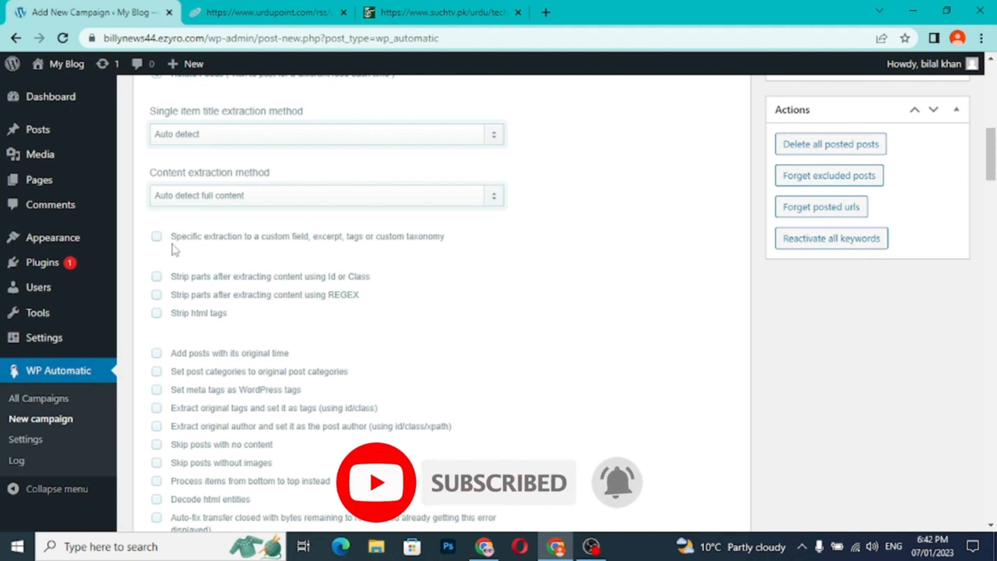
# - Enable the campaign options for adding posts with their original time and skipping posts with no content
pyautogui.click(157, 357)
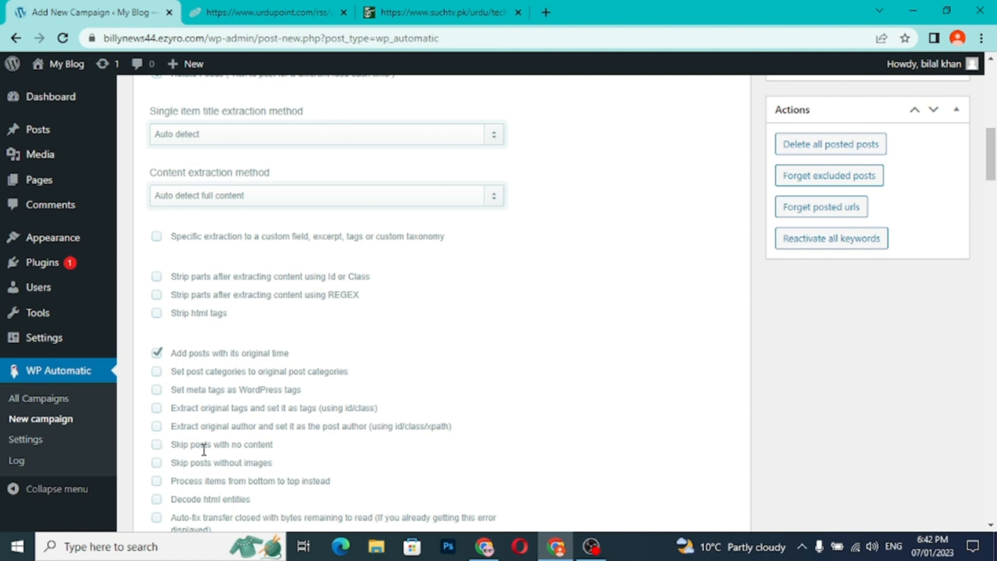
pyautogui.click(157, 447)
pyautogui.scroll(-5, 410, 343)
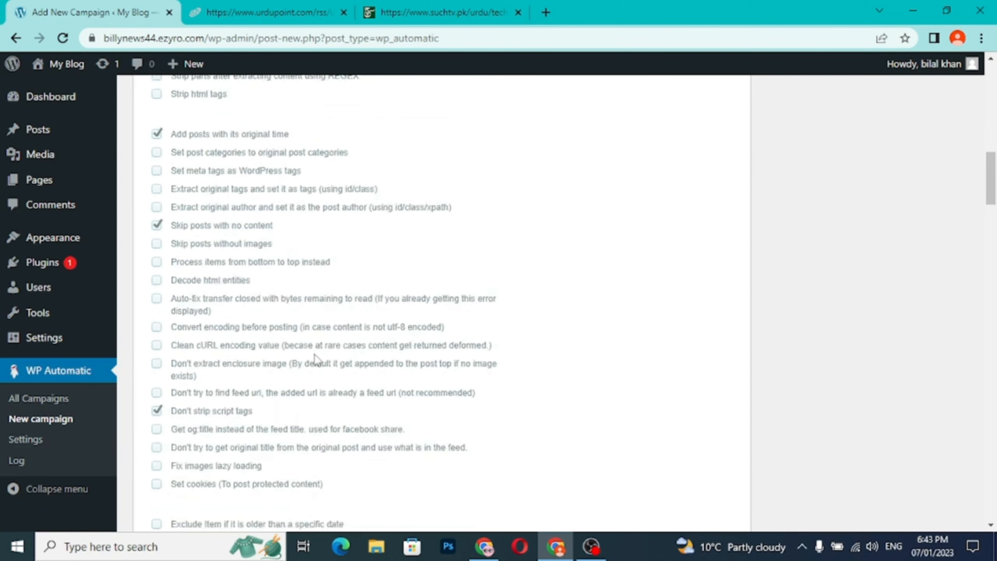
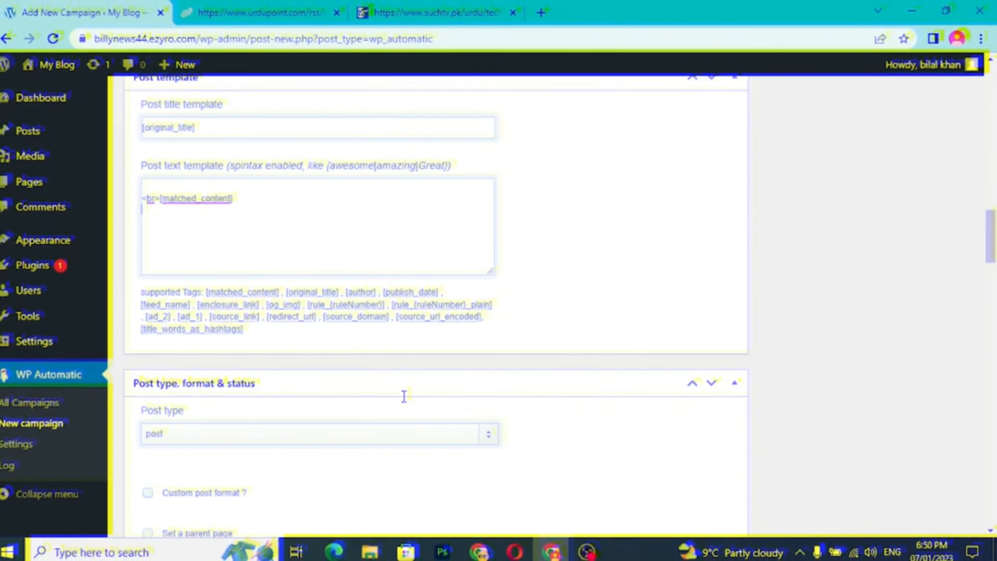
# - Keep the campaign's post type set to post
pyautogui.scroll(-4, 404, 396)
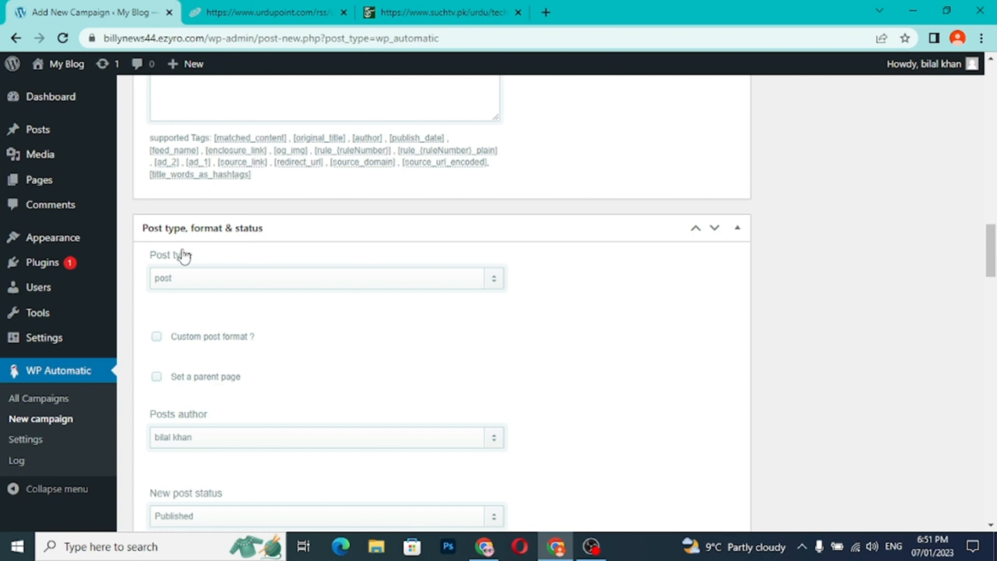
pyautogui.click(230, 279)
pyautogui.click(226, 281)
pyautogui.scroll(-3, 237, 371)
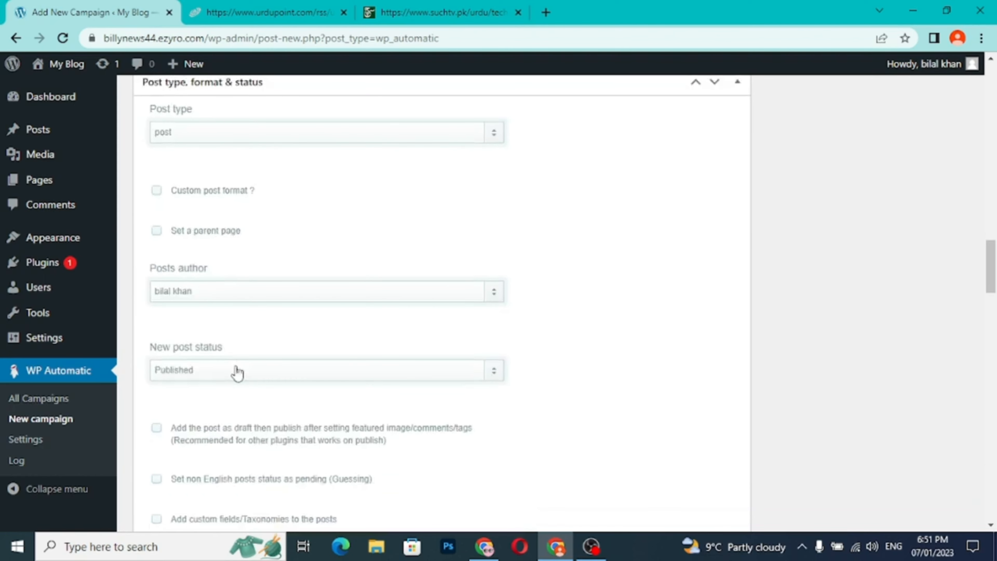
# - Keep the existing posts author for the campaign and set the new post status to Draft
pyautogui.click(223, 298)
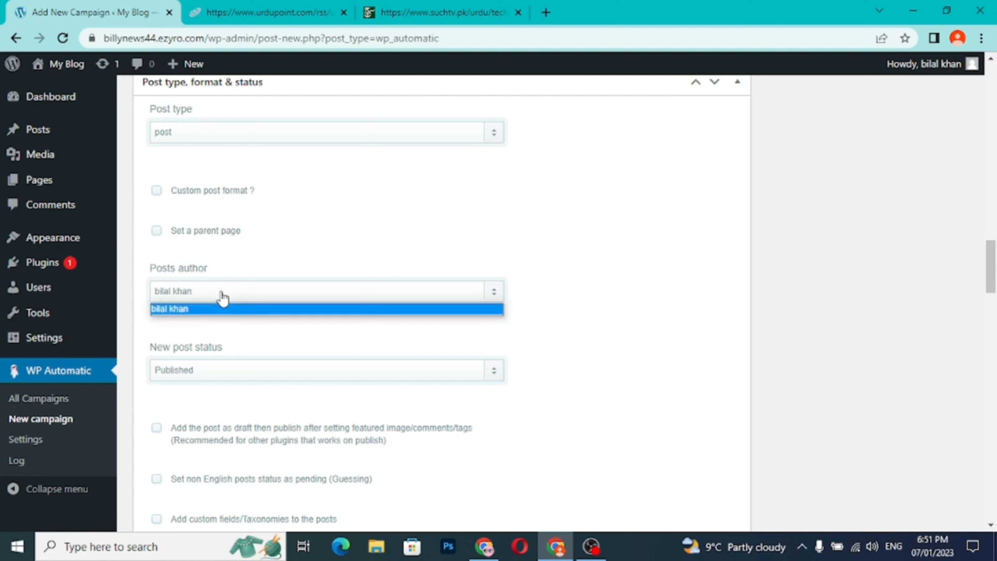
pyautogui.click(223, 296)
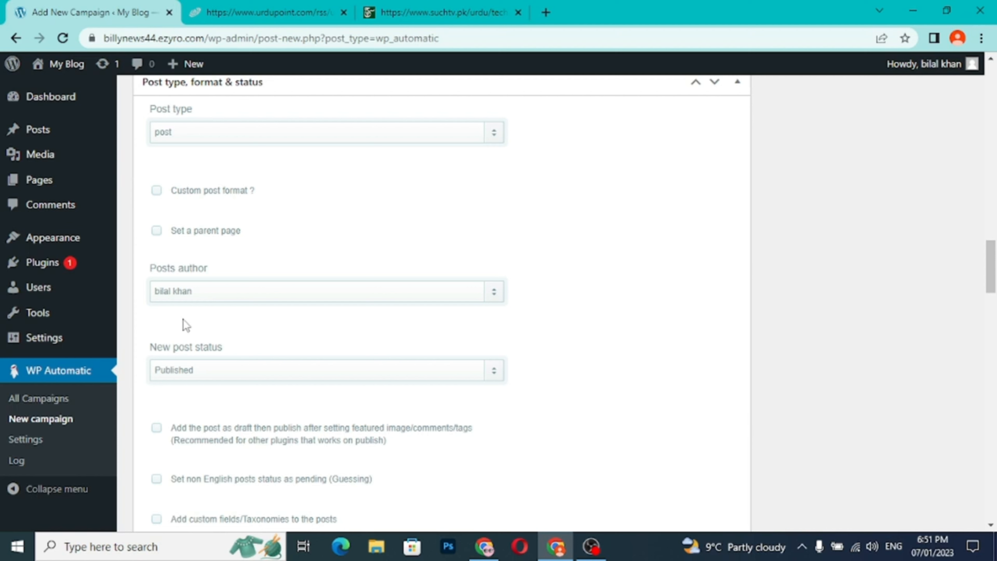
pyautogui.click(240, 371)
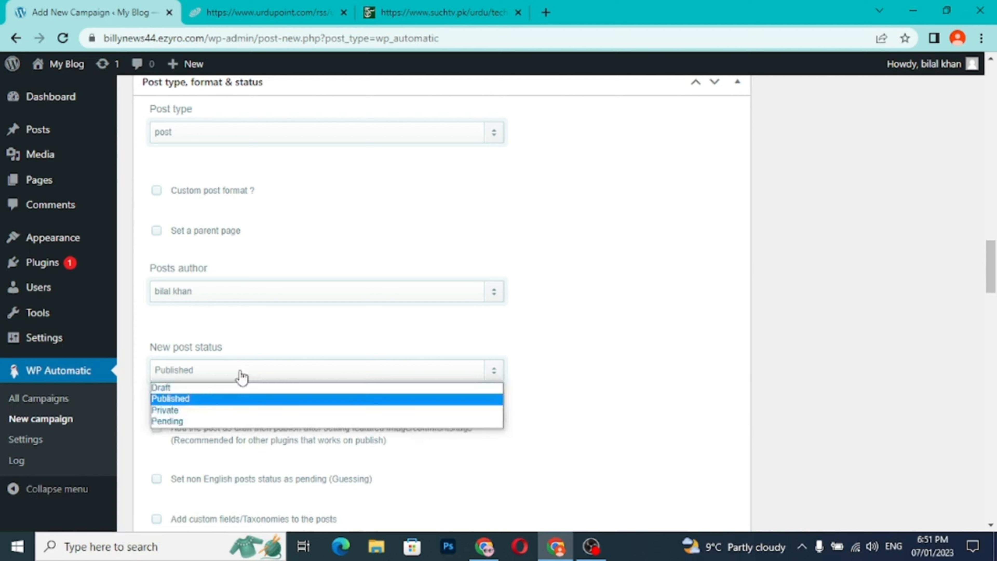
pyautogui.click(220, 387)
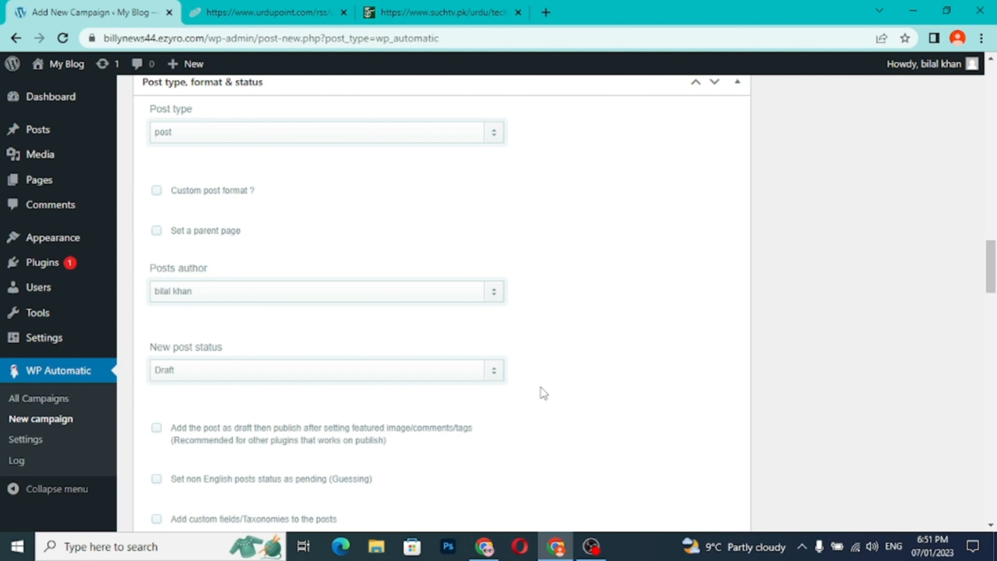
# - Review the campaign's remaining option groups, from Images and Categories & Tags through Posts filters, translation and Links to Miscellaneous
pyautogui.scroll(-3, 543, 393)
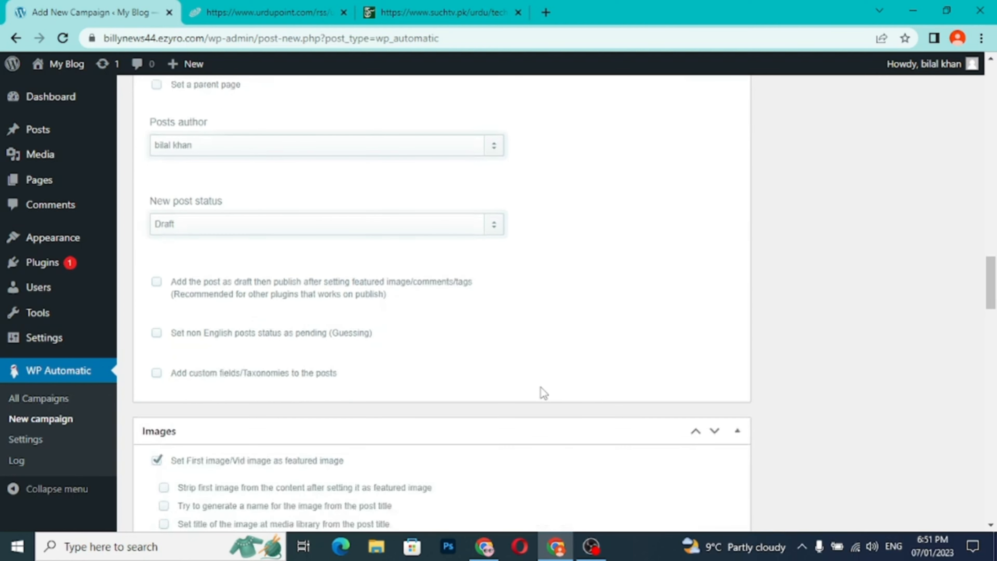
pyautogui.scroll(-5, 543, 393)
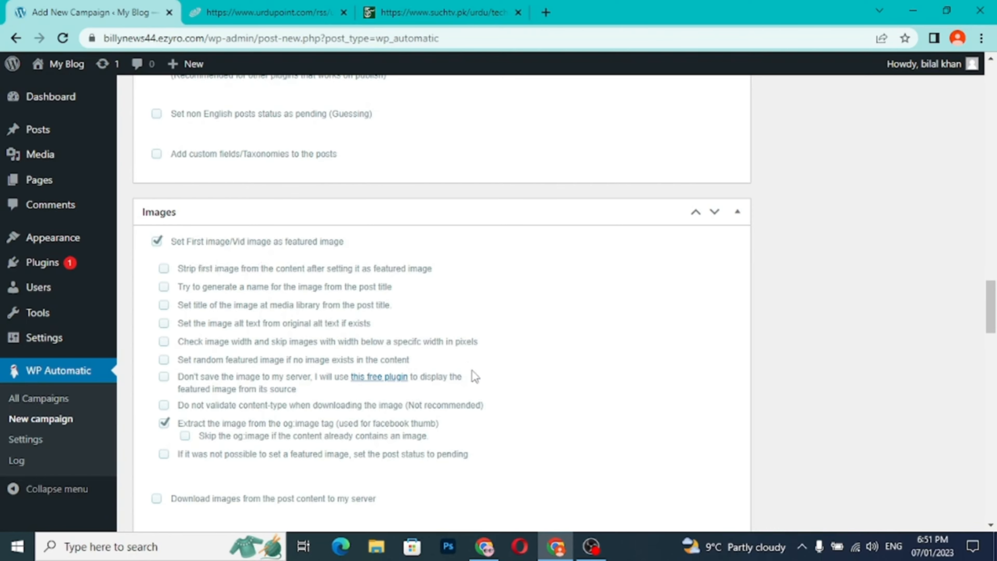
pyautogui.scroll(-3, 472, 371)
pyautogui.scroll(-2, 472, 370)
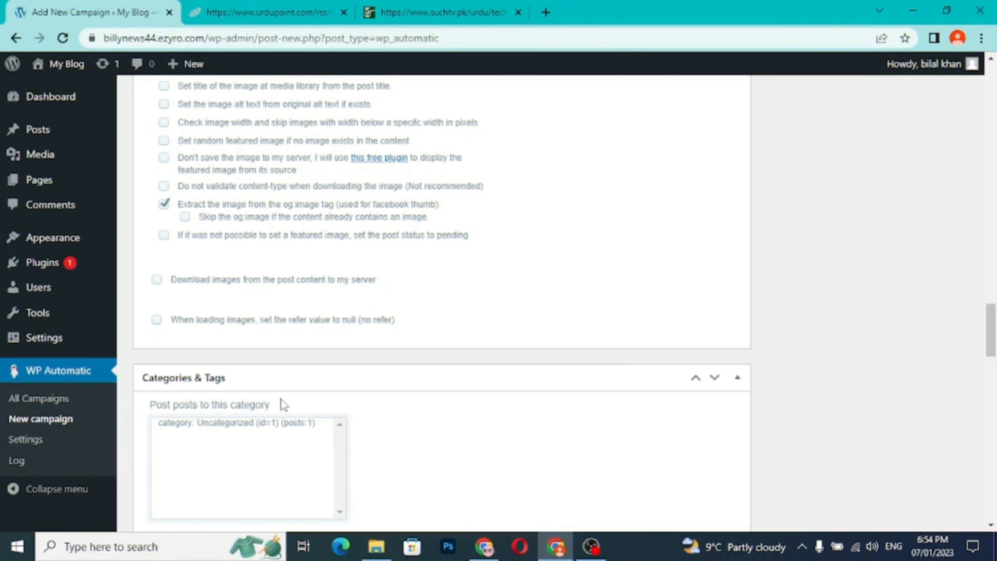
pyautogui.scroll(-2, 258, 390)
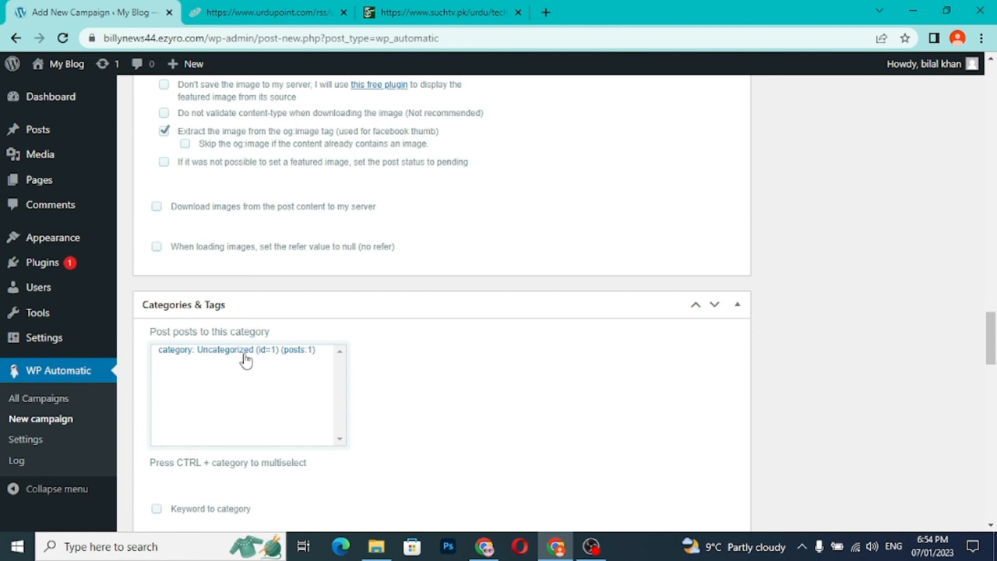
pyautogui.scroll(-12, 245, 355)
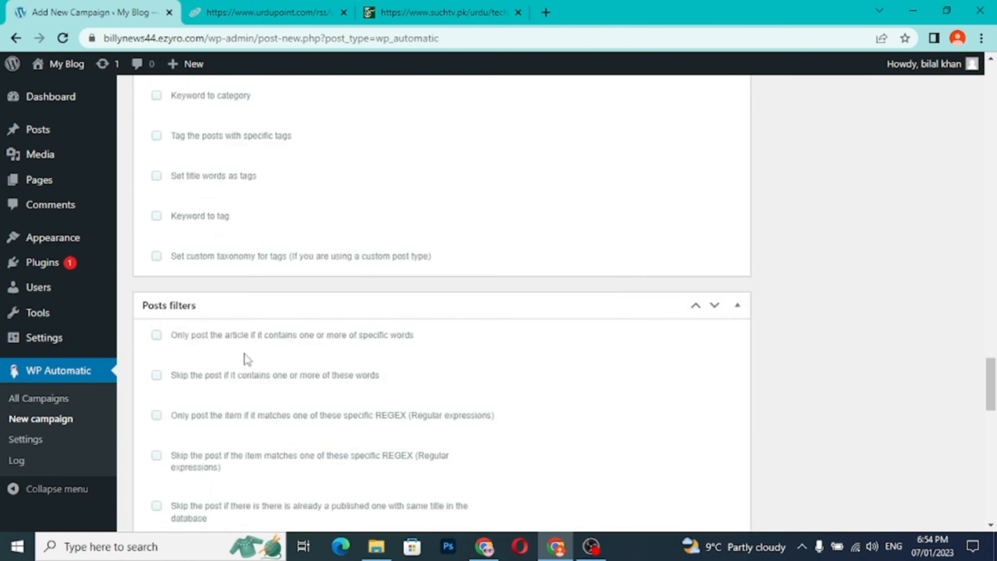
pyautogui.scroll(-15, 246, 353)
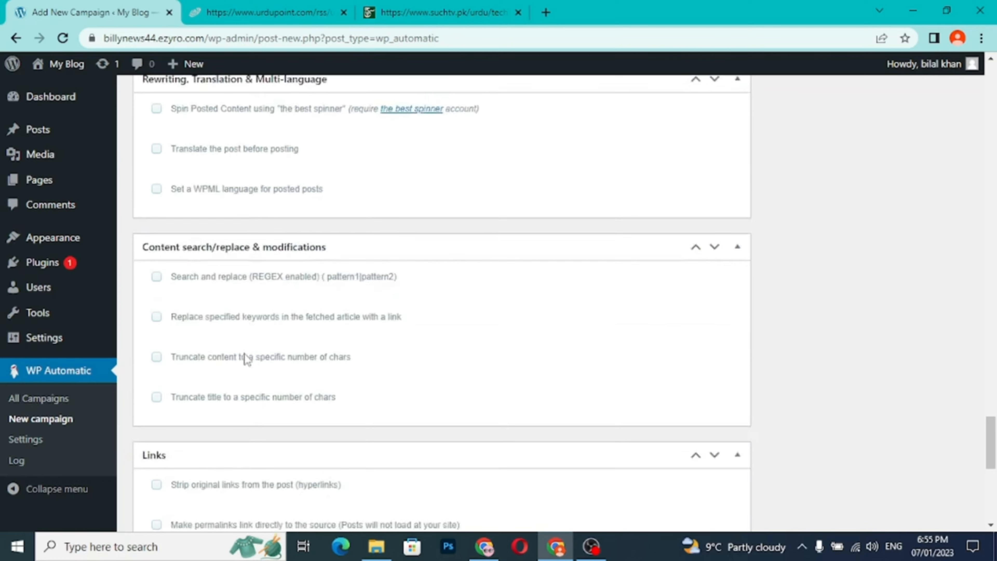
pyautogui.scroll(-8, 245, 354)
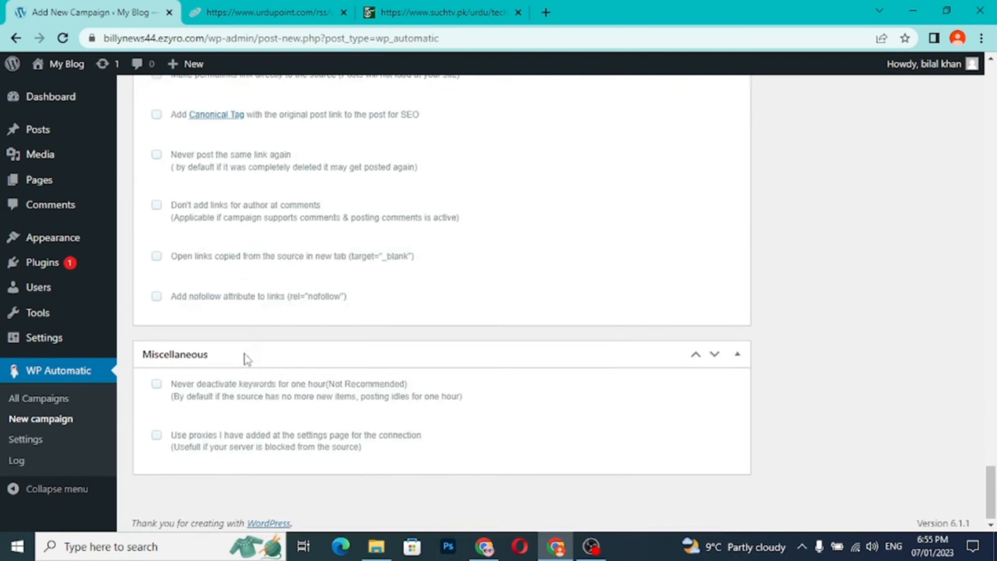
pyautogui.scroll(20, 243, 353)
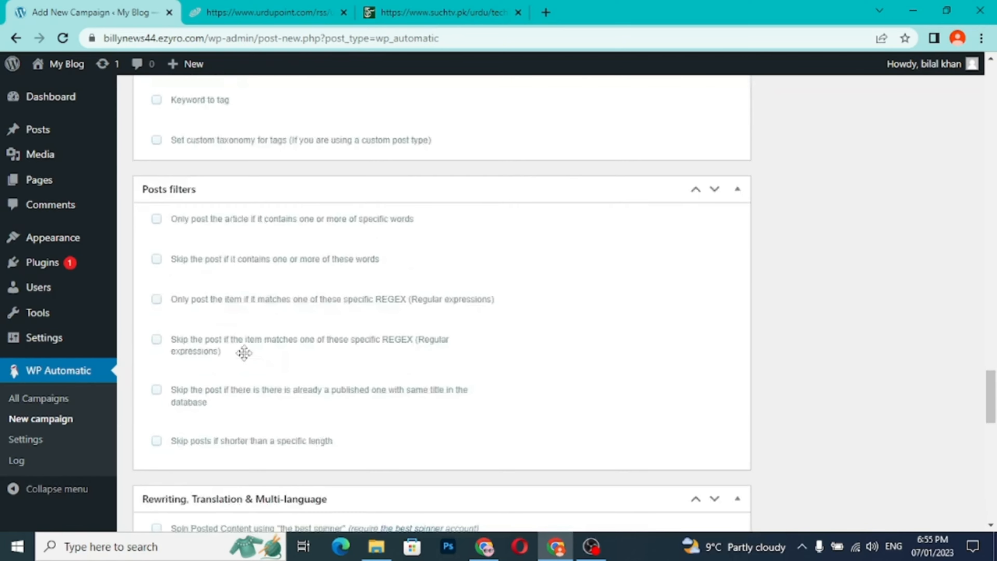
pyautogui.scroll(12, 697, 334)
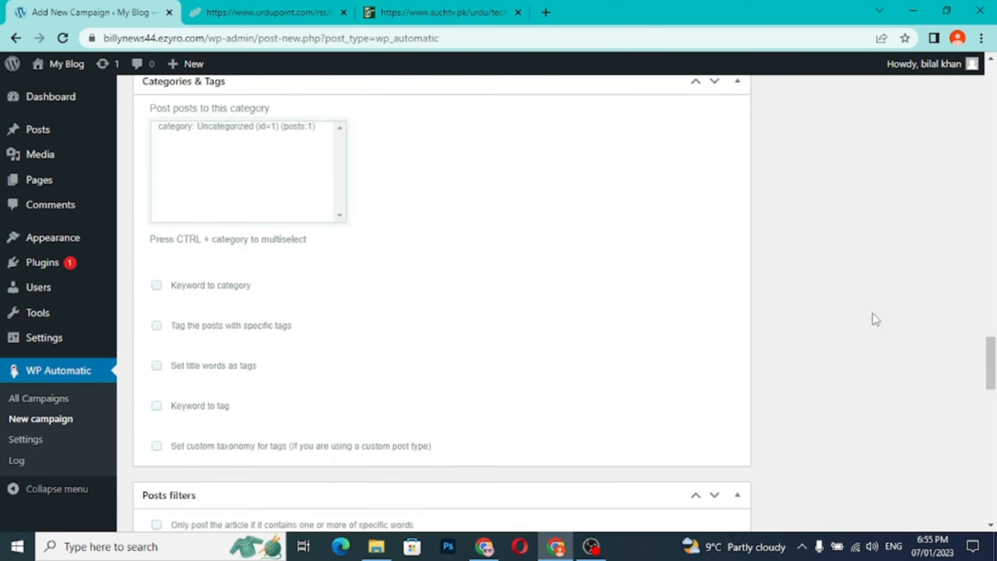
pyautogui.scroll(15, 875, 319)
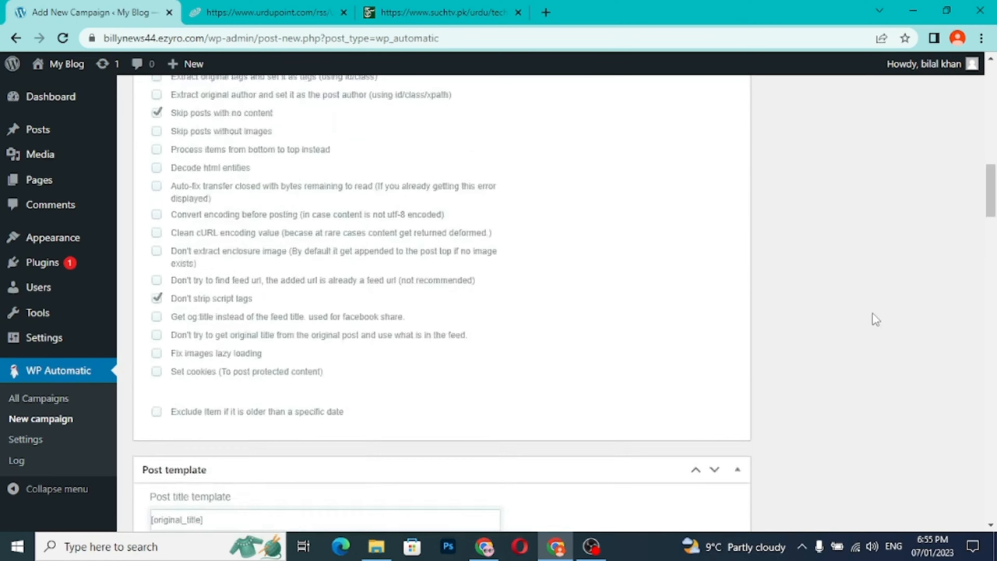
# - Set the campaign's update frequency to try adding a new post every 7 minutes
pyautogui.scroll(10, 873, 314)
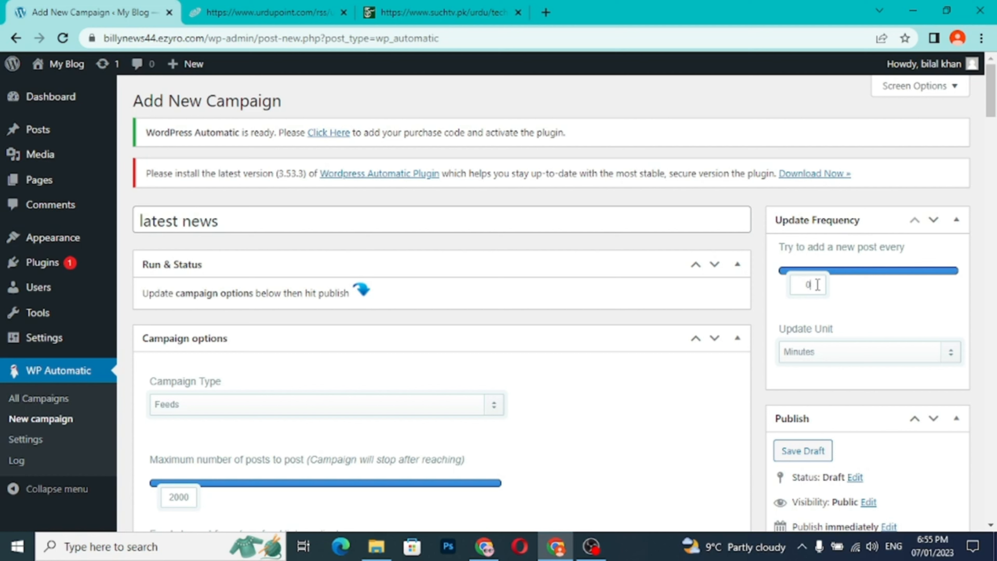
pyautogui.write('5')
pyautogui.write('7')
# - Publish the "latest news" campaign
pyautogui.scroll(-1, 883, 444)
pyautogui.scroll(-3, 883, 448)
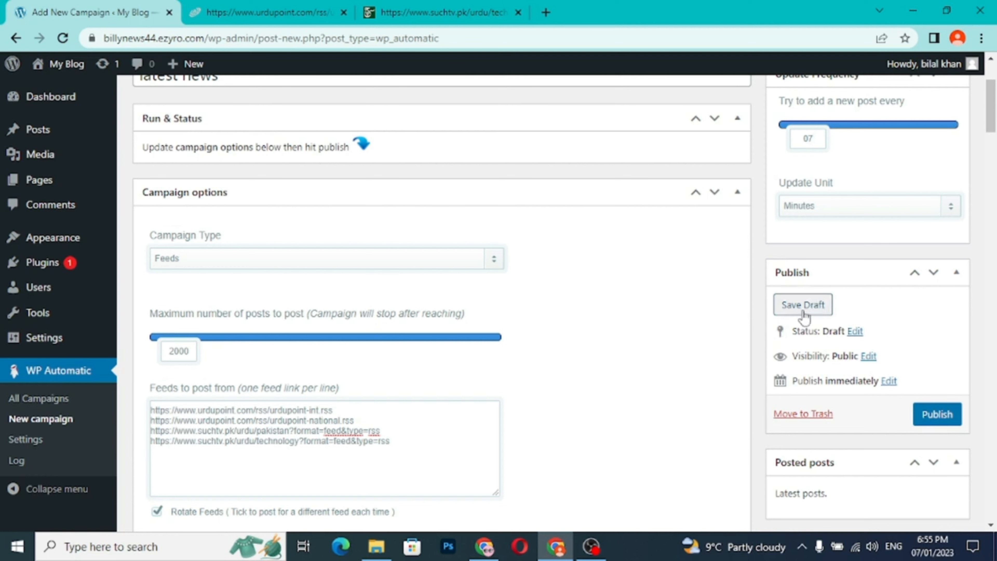
pyautogui.scroll(-2, 913, 372)
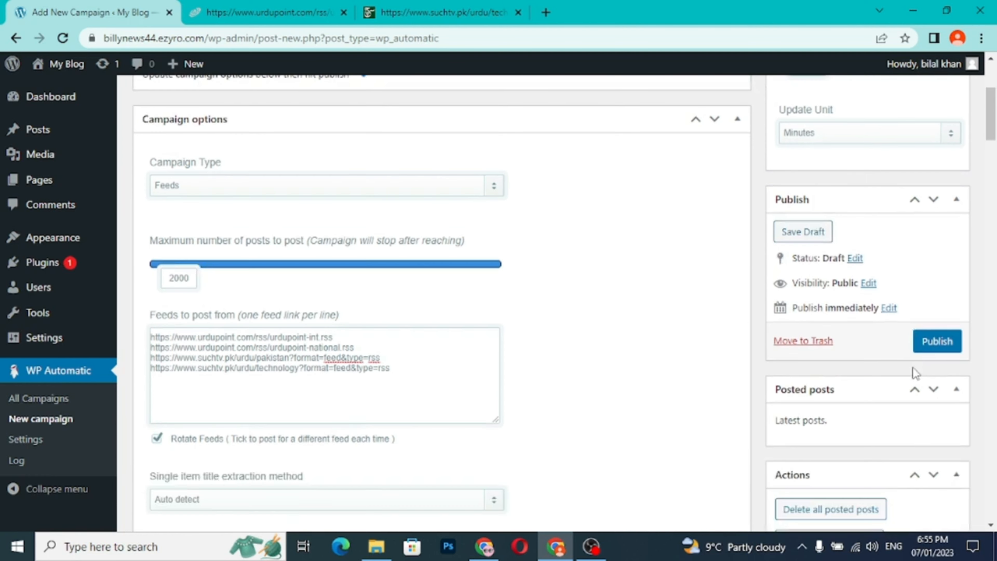
pyautogui.scroll(-3, 868, 401)
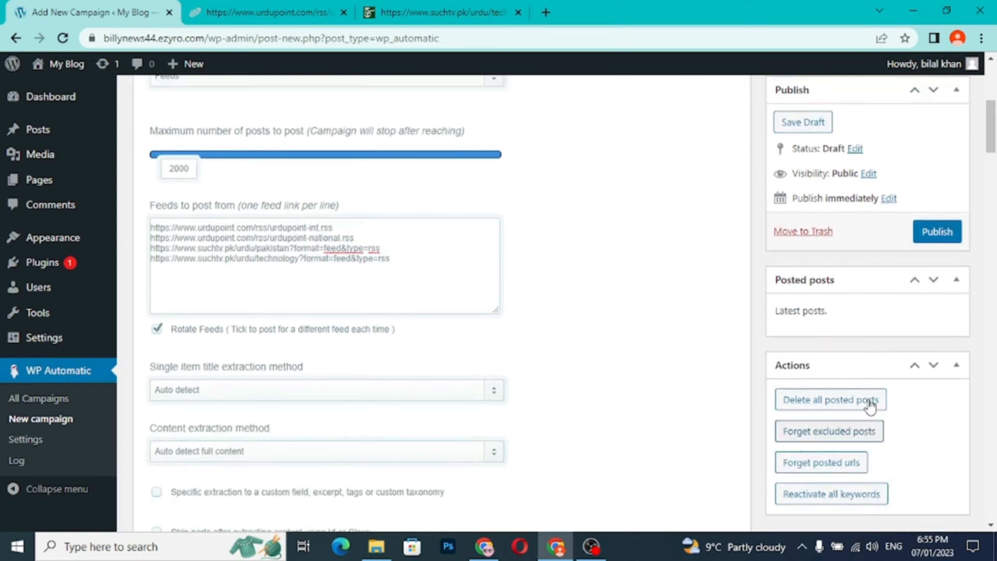
pyautogui.scroll(2, 869, 405)
pyautogui.click(941, 271)
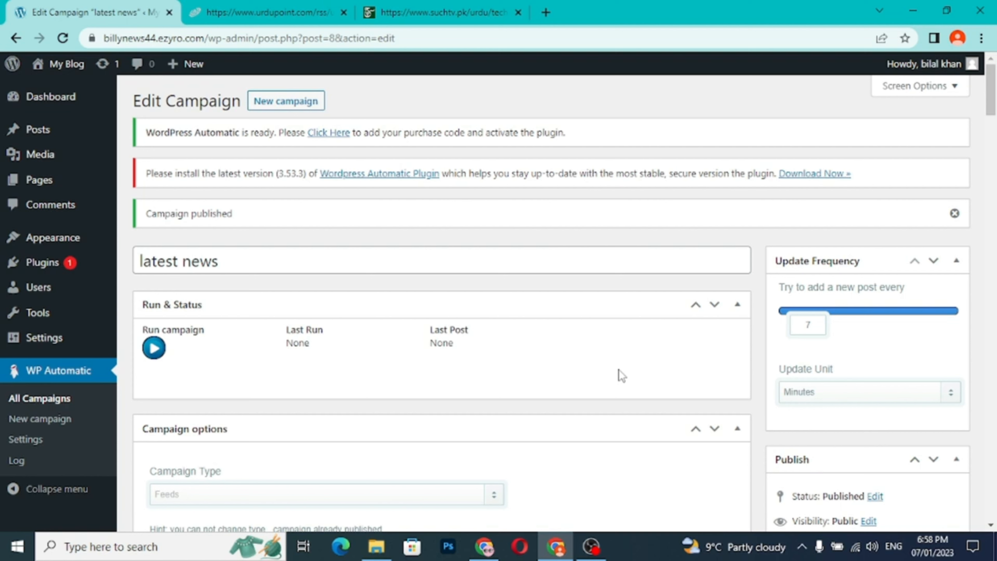
# - Run the "latest news" campaign manually three times and check its list of posted posts
pyautogui.click(154, 348)
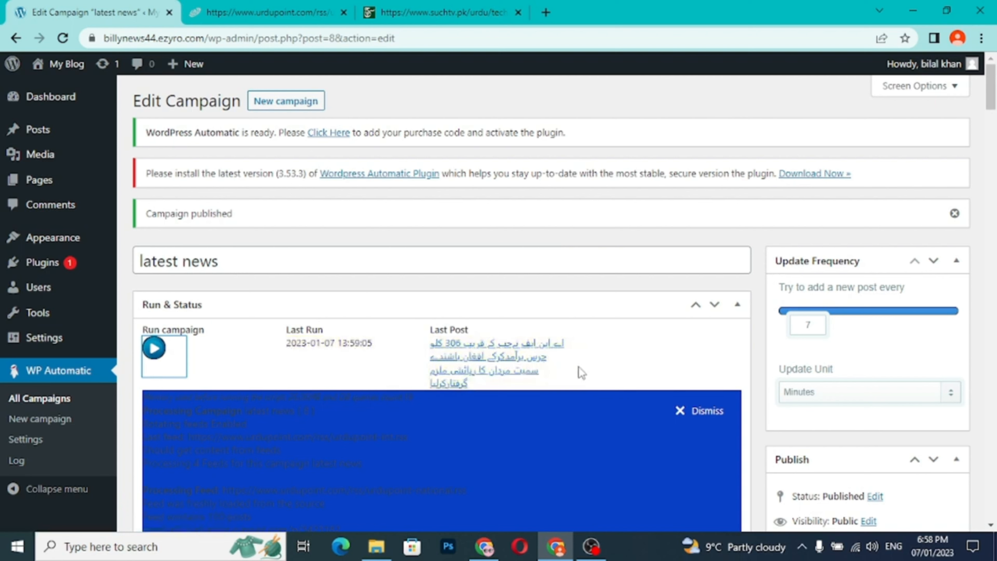
pyautogui.click(159, 349)
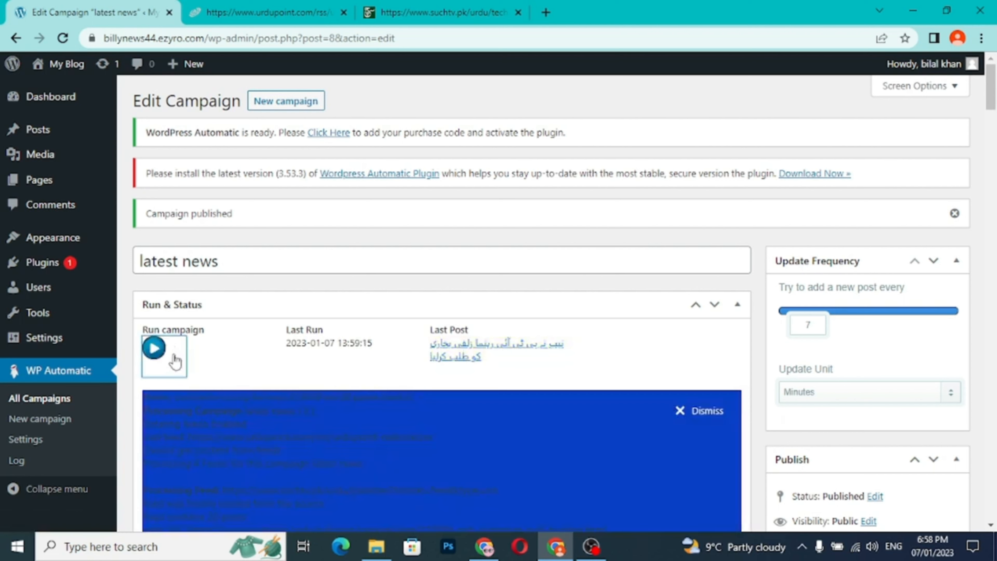
pyautogui.click(157, 351)
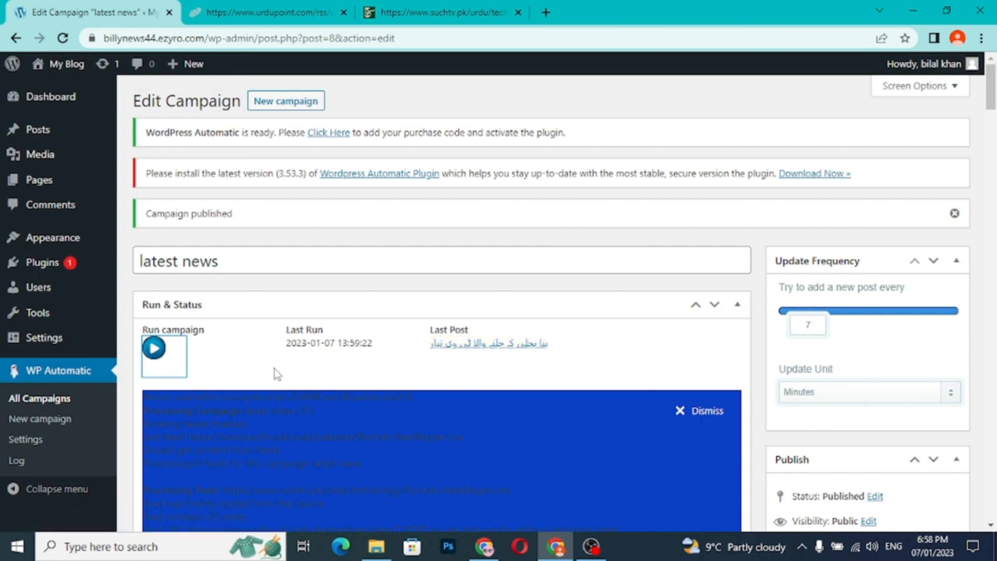
pyautogui.scroll(-8, 277, 375)
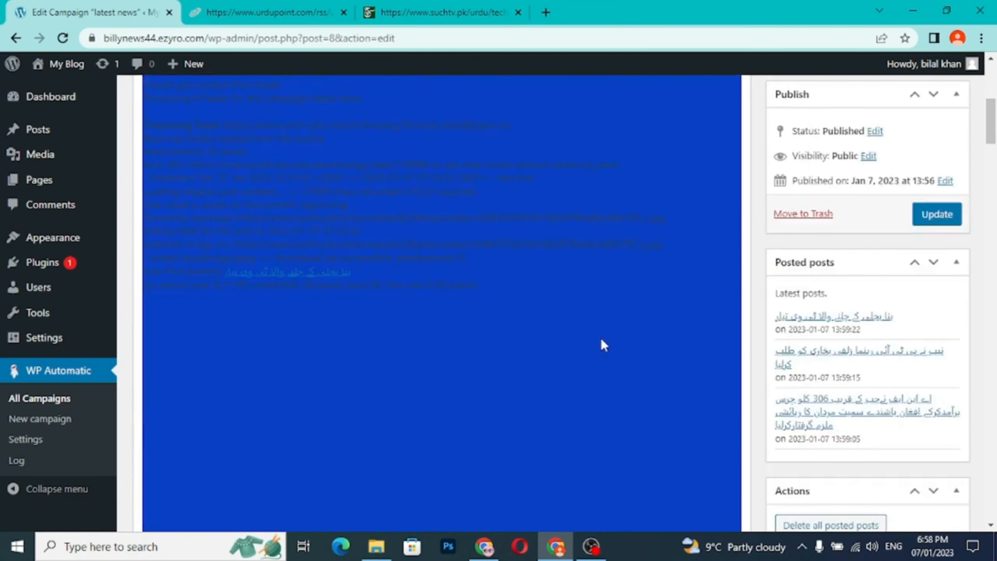
pyautogui.scroll(-4, 508, 379)
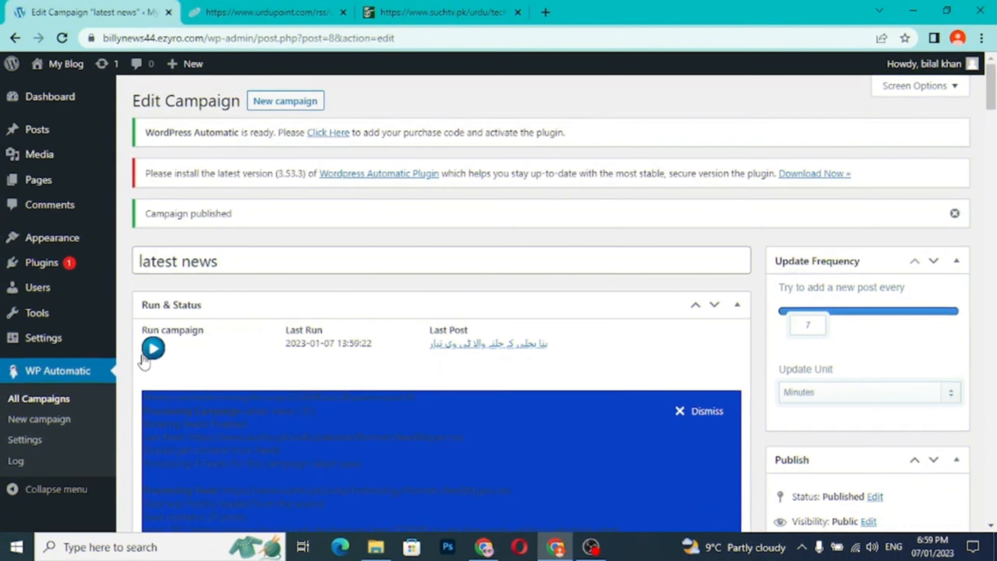
# - Run the "latest news" campaign two more times to pull in additional posts from the feeds
pyautogui.click(154, 348)
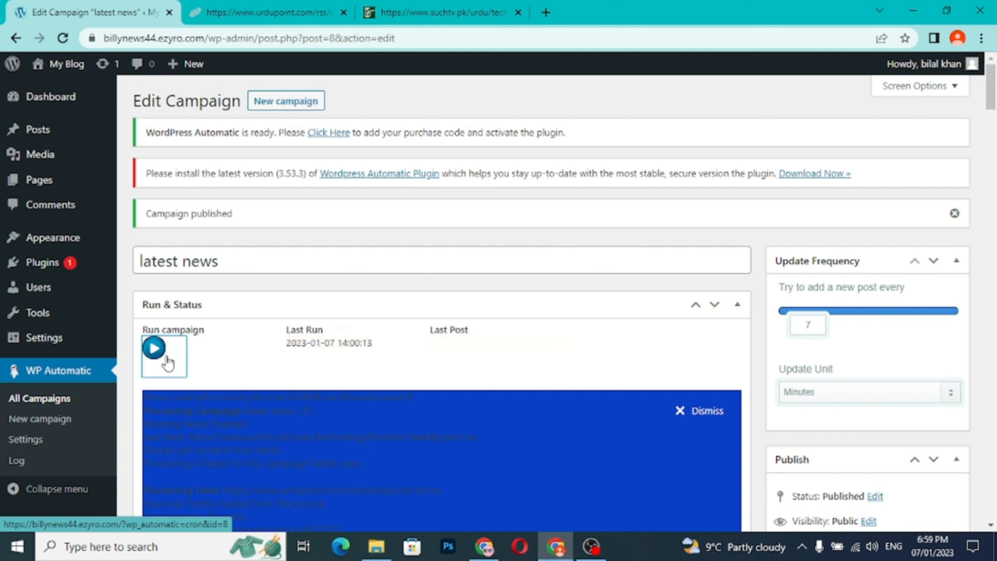
pyautogui.click(168, 362)
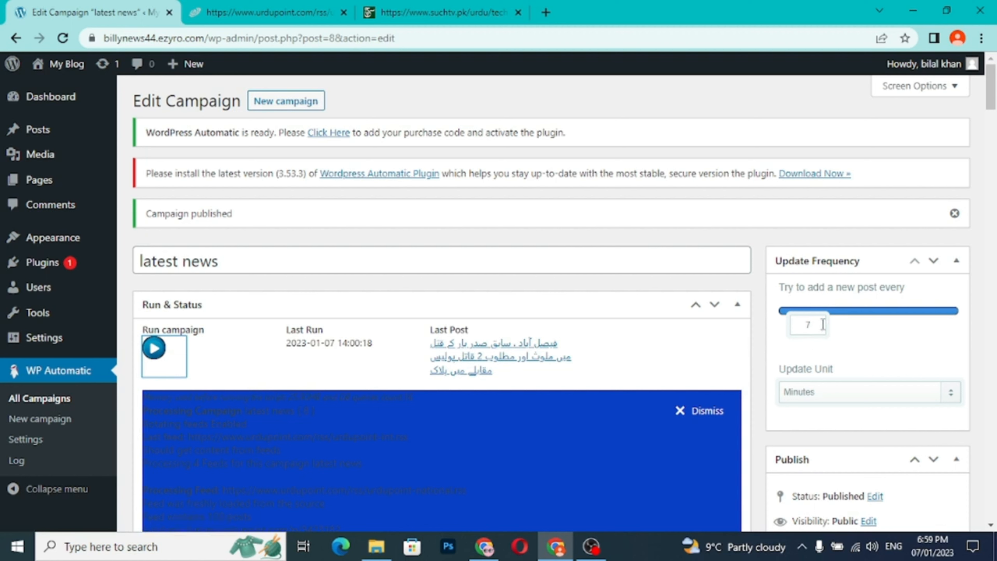
pyautogui.doubleClick(808, 324)
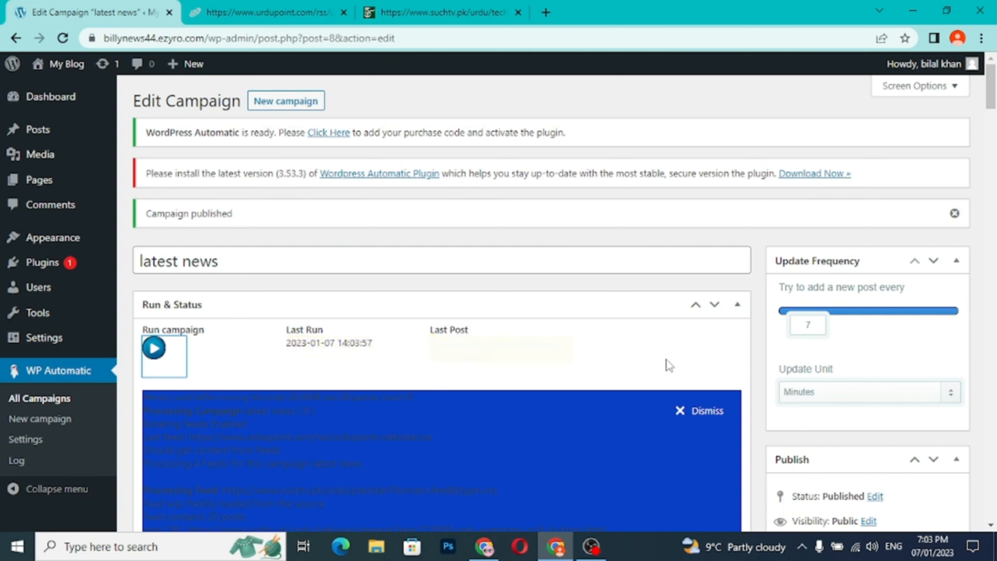
pyautogui.scroll(-5, 647, 365)
pyautogui.scroll(5, 667, 357)
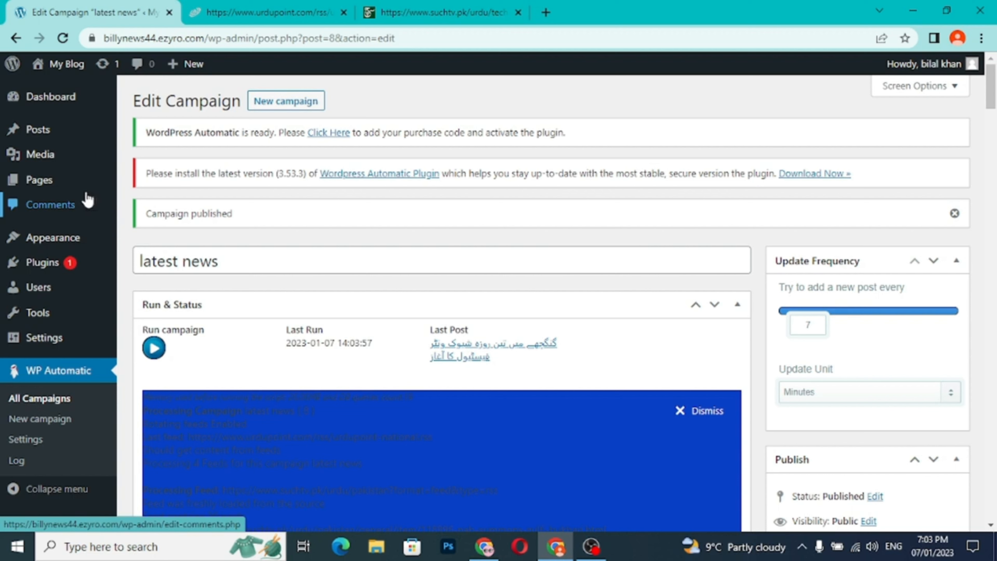
# - Close the UrduPoint and Such TV feed tabs and open the My Blog site in a new tab
pyautogui.moveTo(57, 190)
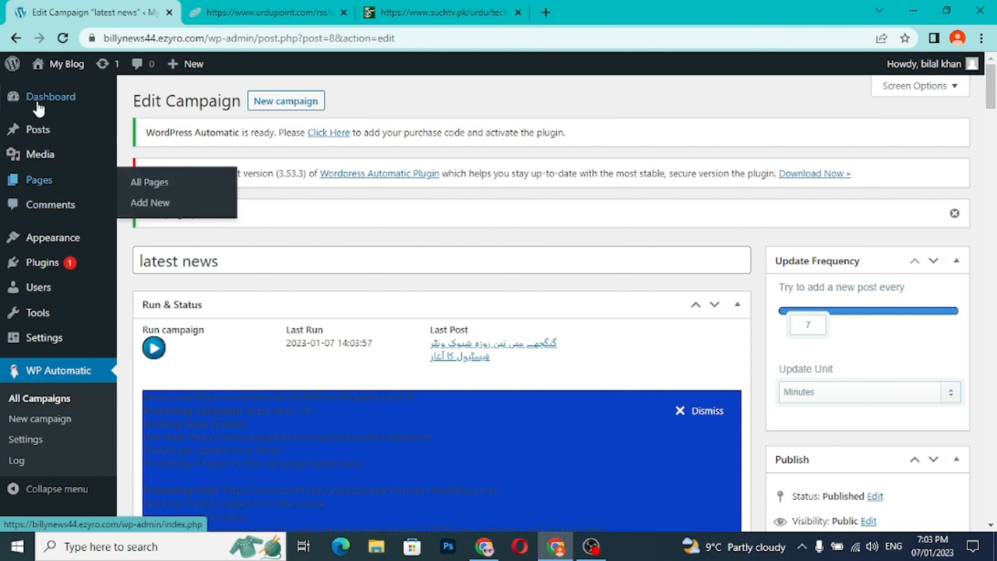
pyautogui.moveTo(9, 100)
pyautogui.moveTo(79, 68)
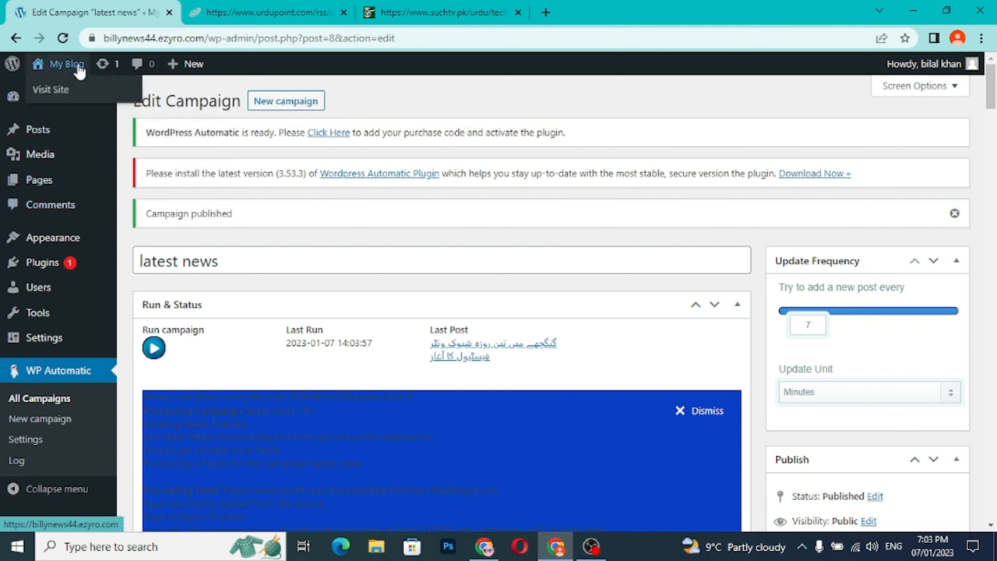
pyautogui.click(343, 12)
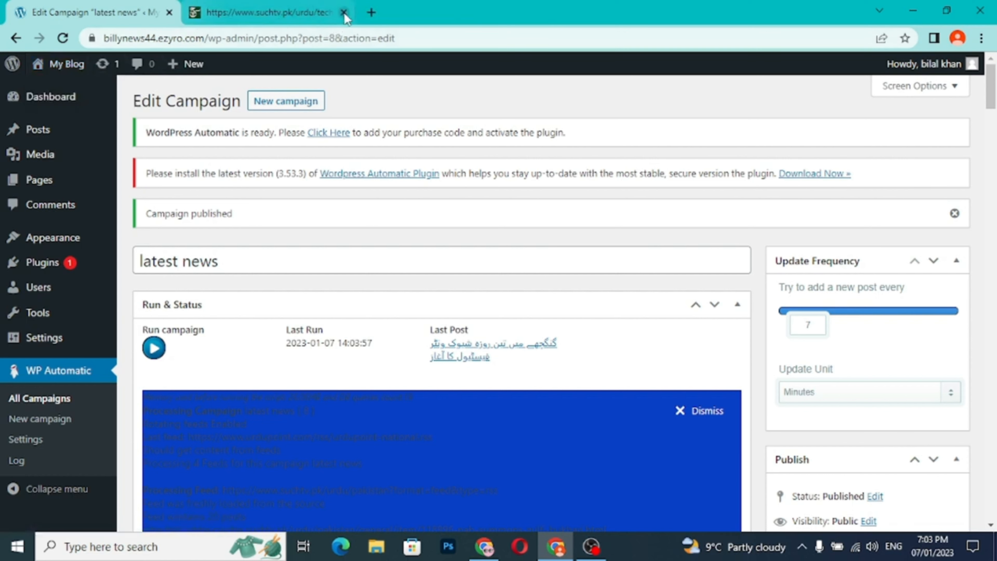
pyautogui.click(288, 12)
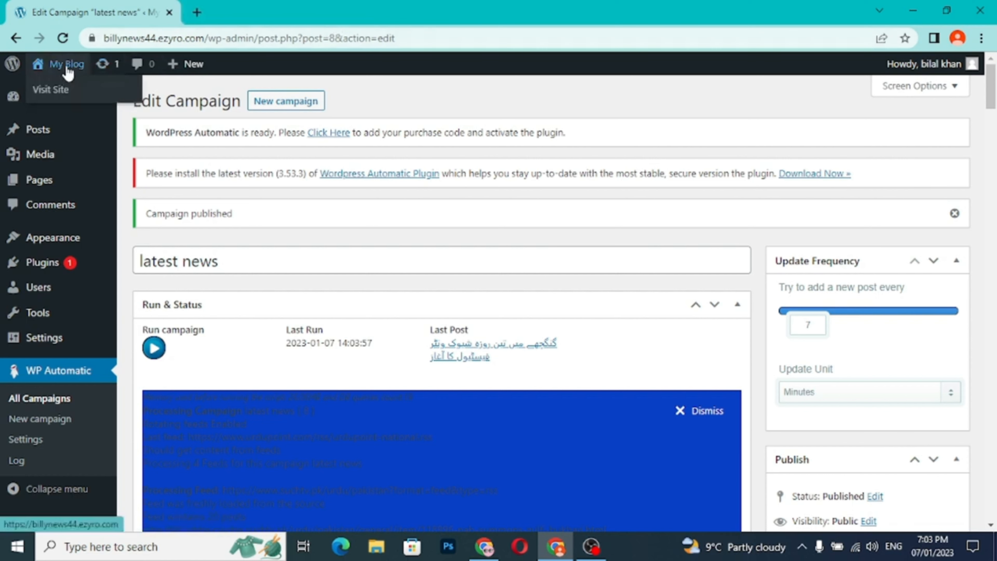
pyautogui.rightClick(68, 72)
pyautogui.click(103, 79)
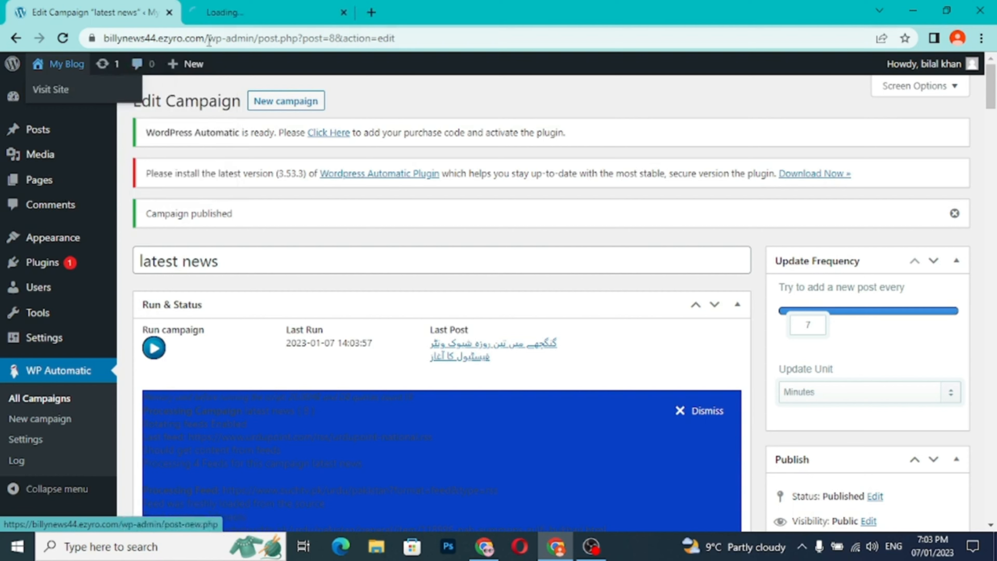
# - Look over the front page of the My Blog site for imported posts
pyautogui.click(270, 16)
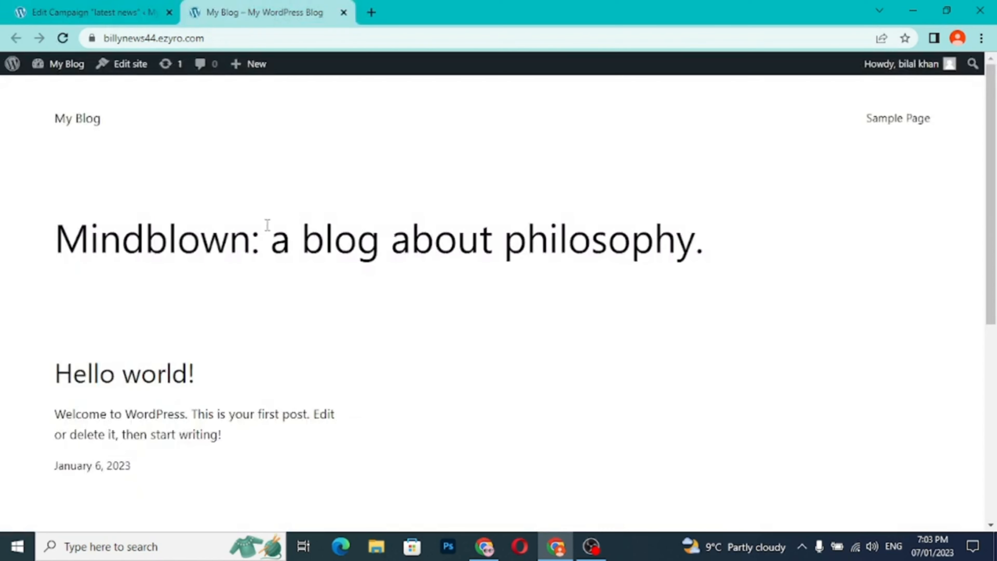
pyautogui.scroll(-2, 329, 317)
pyautogui.scroll(2, 328, 317)
# - Move the Privacy Policy and Sample Page pages to the trash from the site's list of pages
pyautogui.click(93, 12)
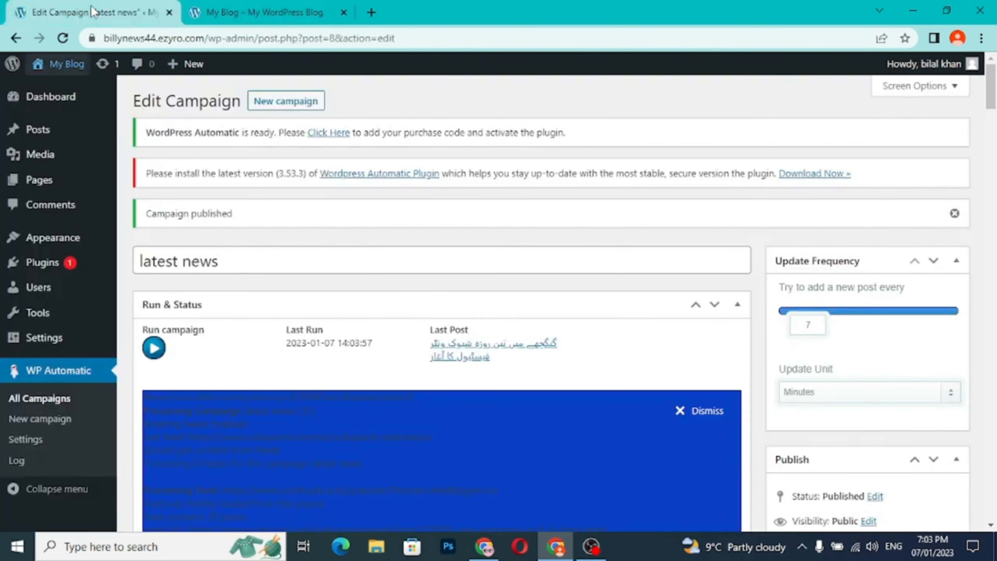
pyautogui.moveTo(46, 188)
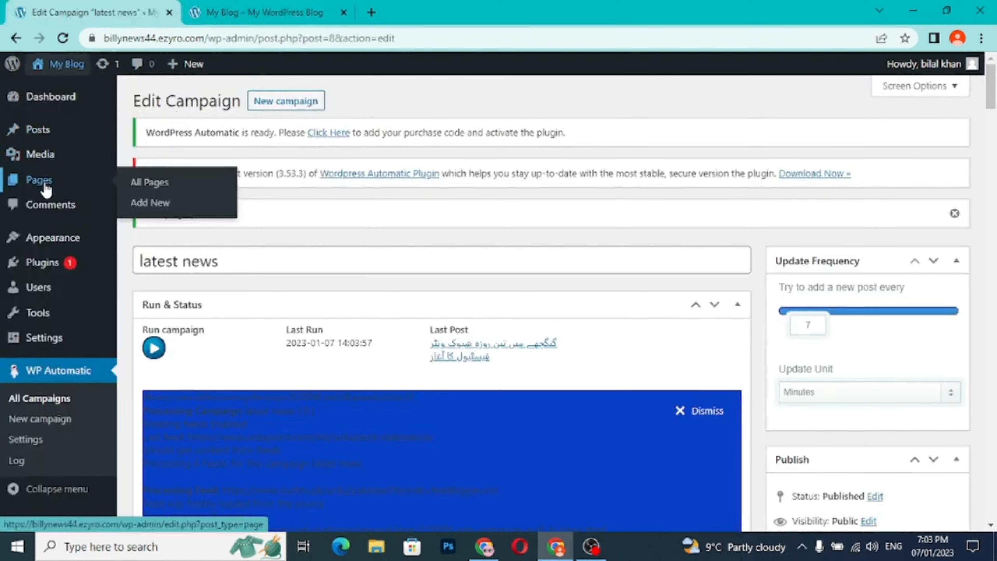
pyautogui.click(136, 190)
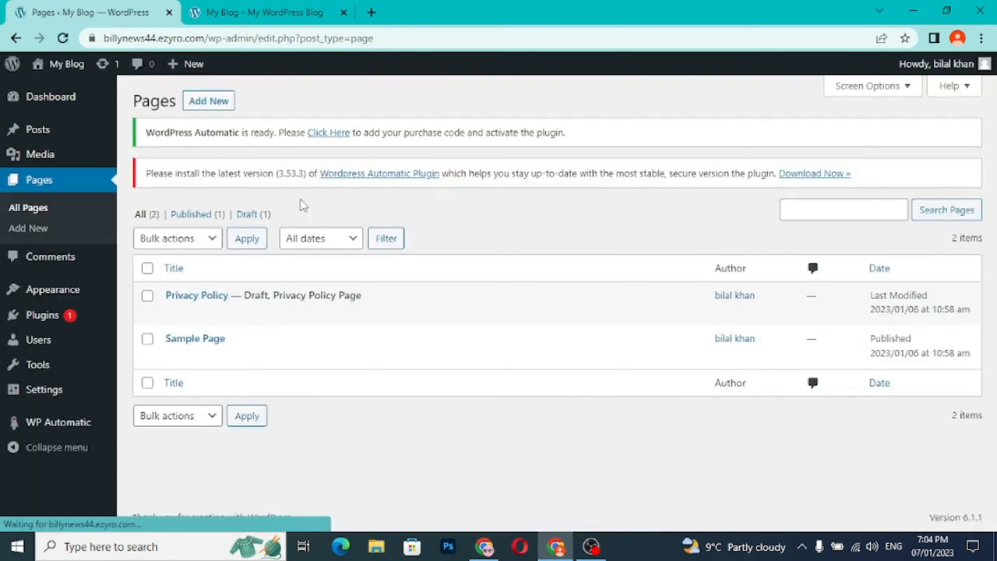
pyautogui.moveTo(265, 331)
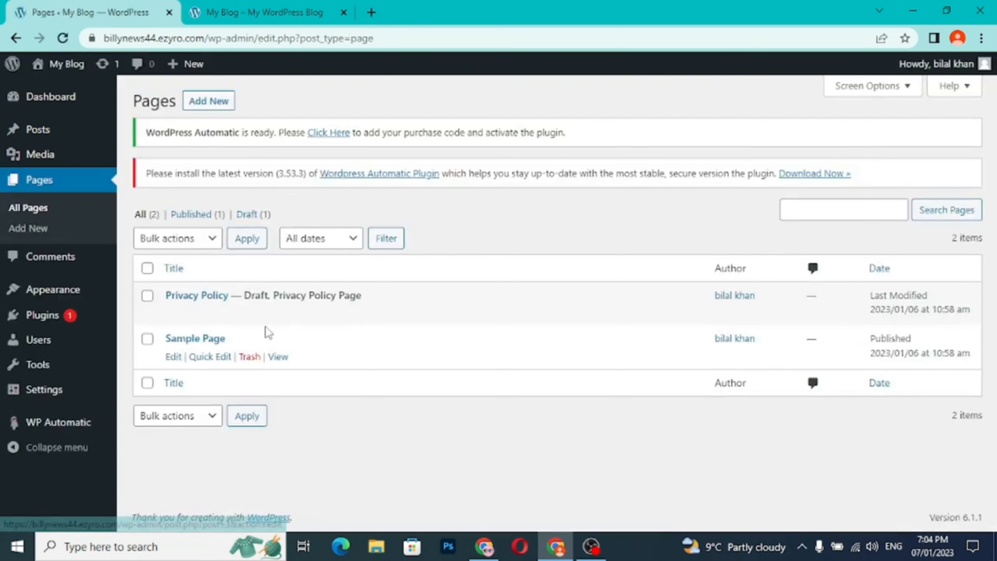
pyautogui.moveTo(218, 314)
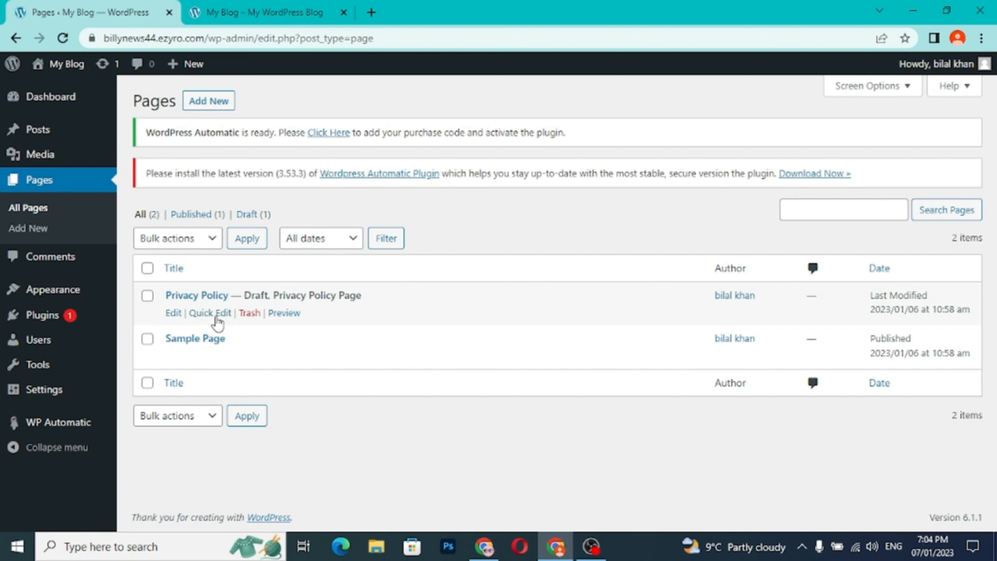
pyautogui.click(253, 315)
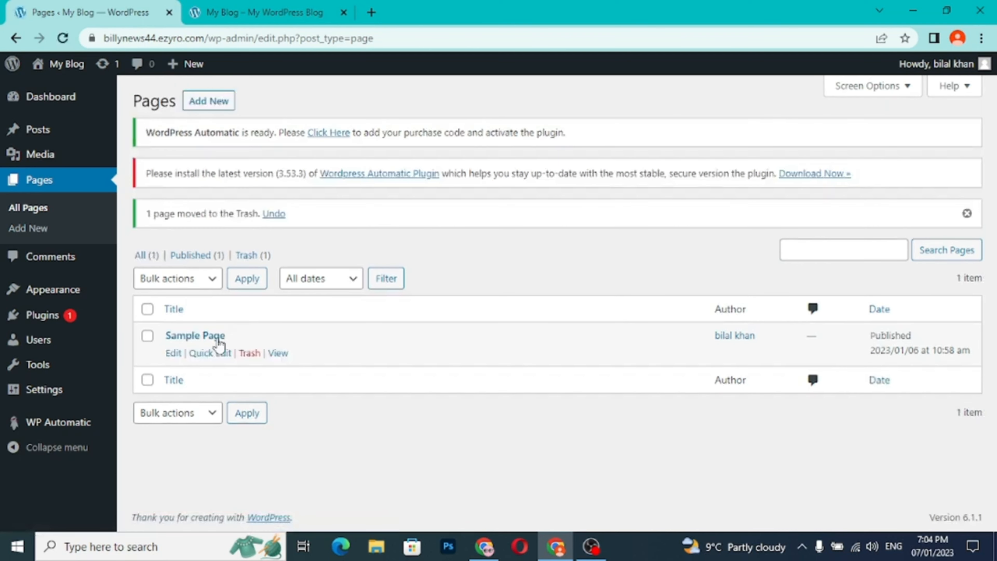
pyautogui.click(247, 356)
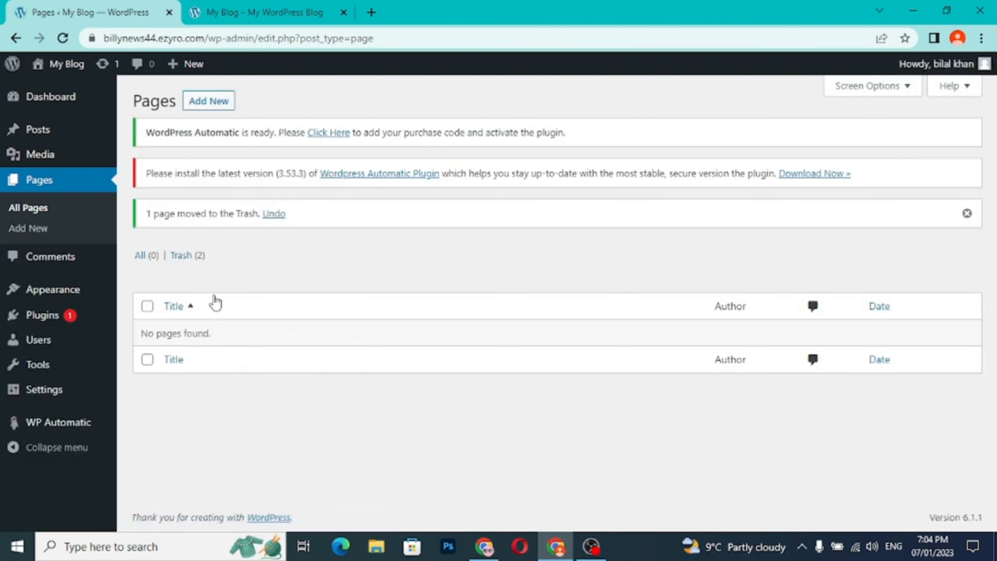
# - Create a new page titled "Home" and publish it
pyautogui.click(218, 105)
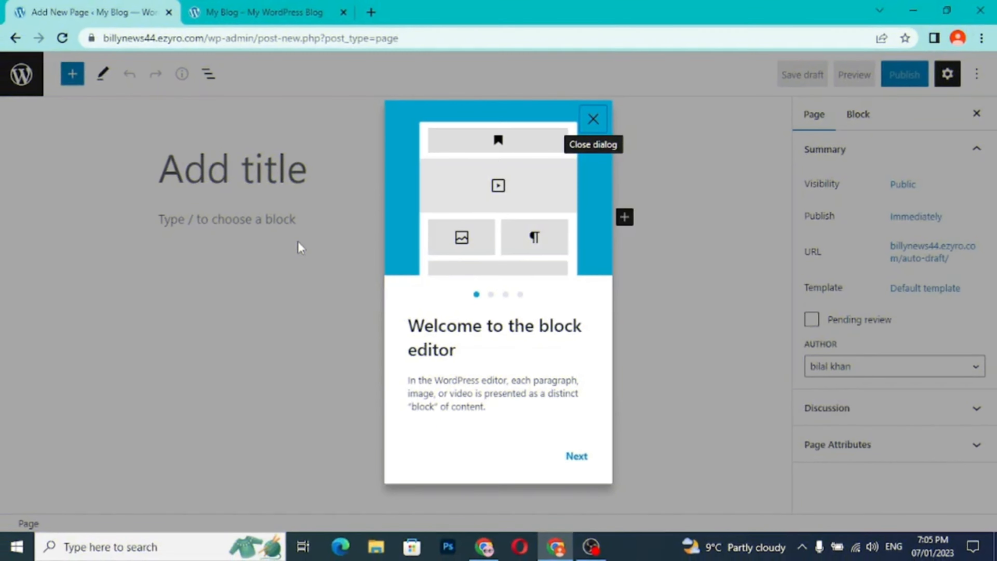
pyautogui.click(593, 120)
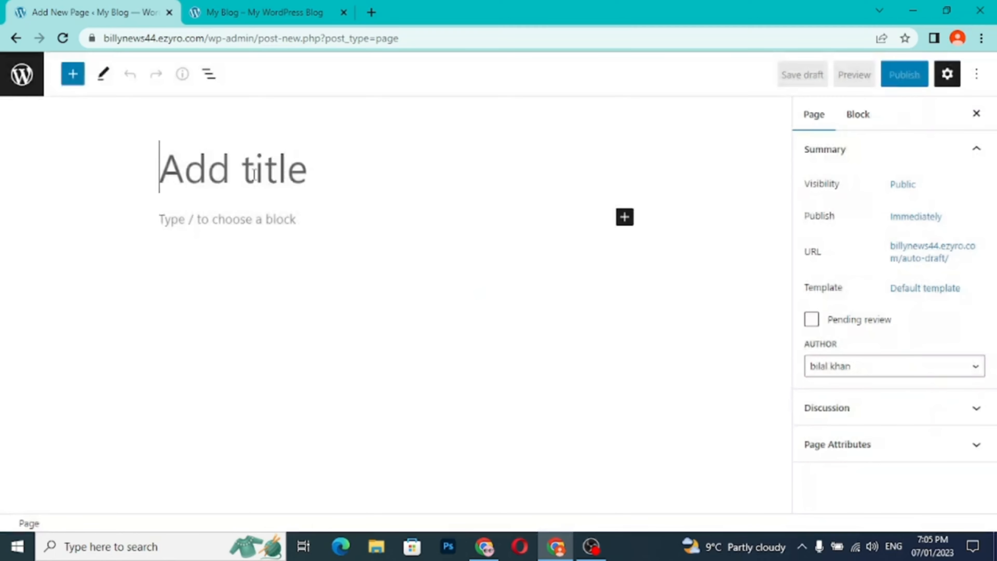
pyautogui.write('Home')
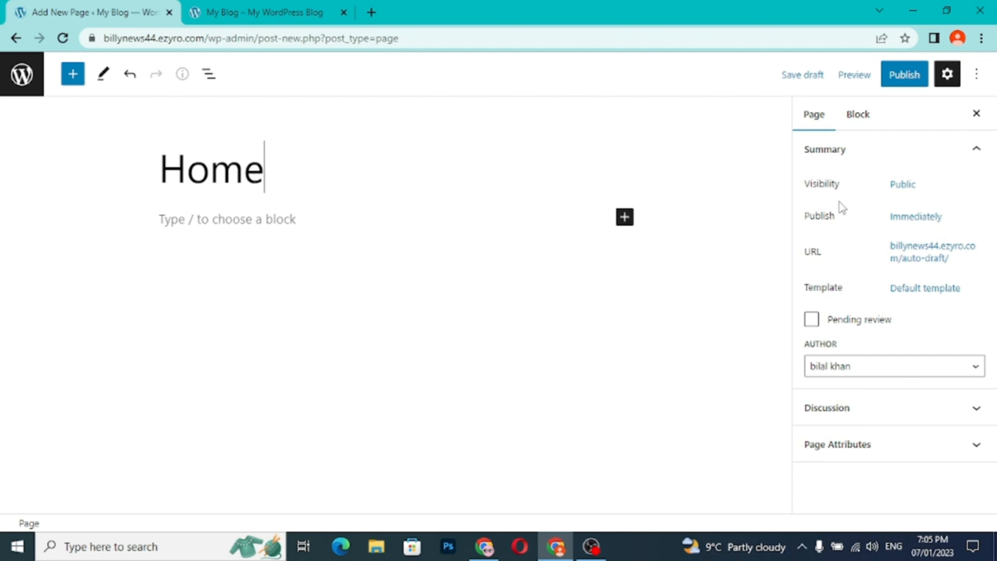
pyautogui.click(911, 79)
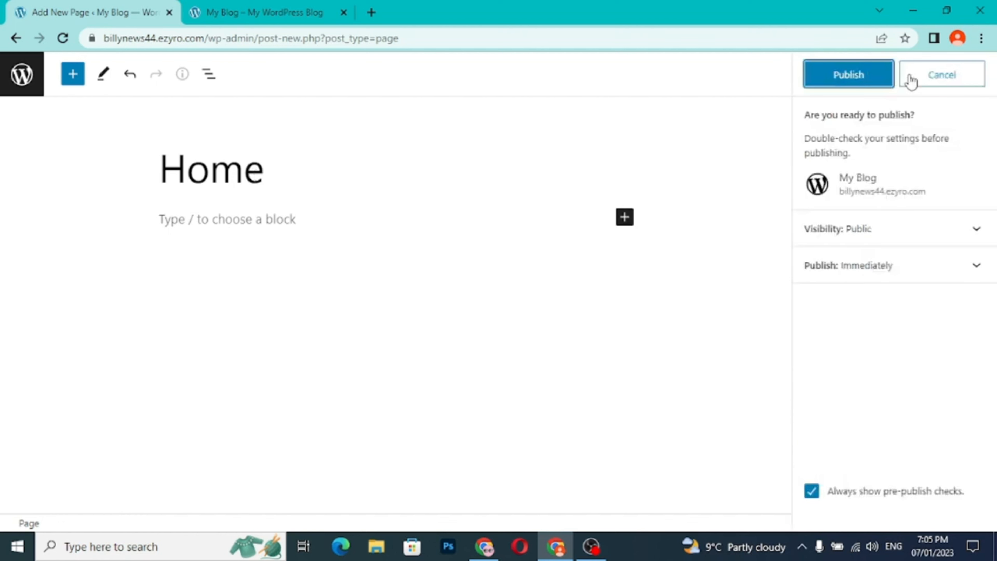
pyautogui.click(872, 76)
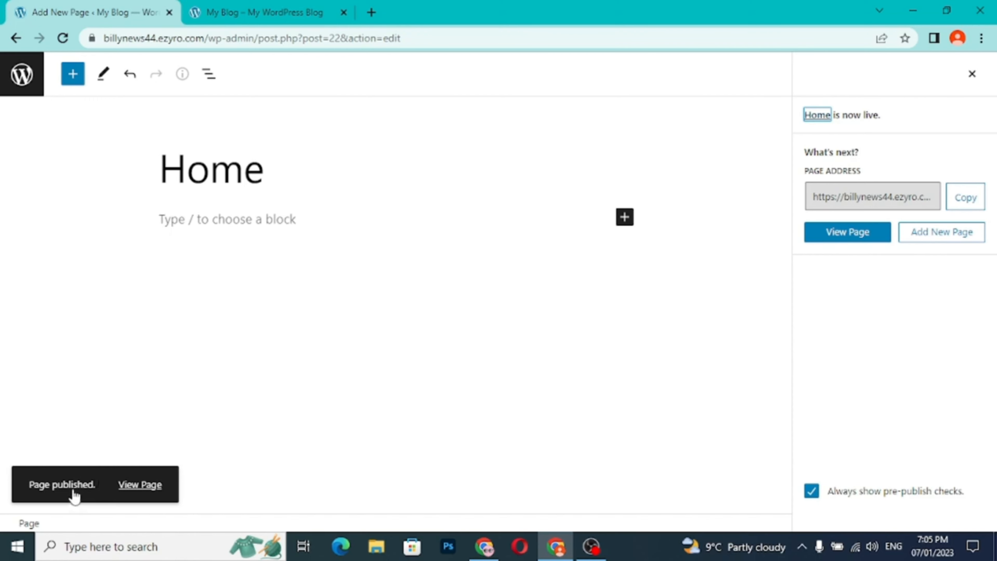
# - Reload the My Blog site and open the Home page from its navigation
pyautogui.click(280, 20)
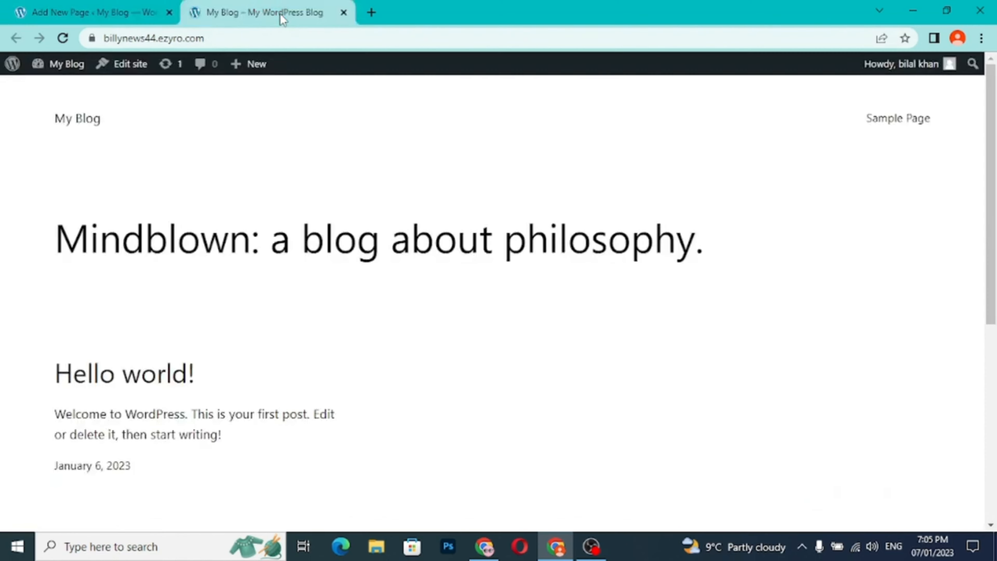
pyautogui.click(65, 42)
pyautogui.click(916, 124)
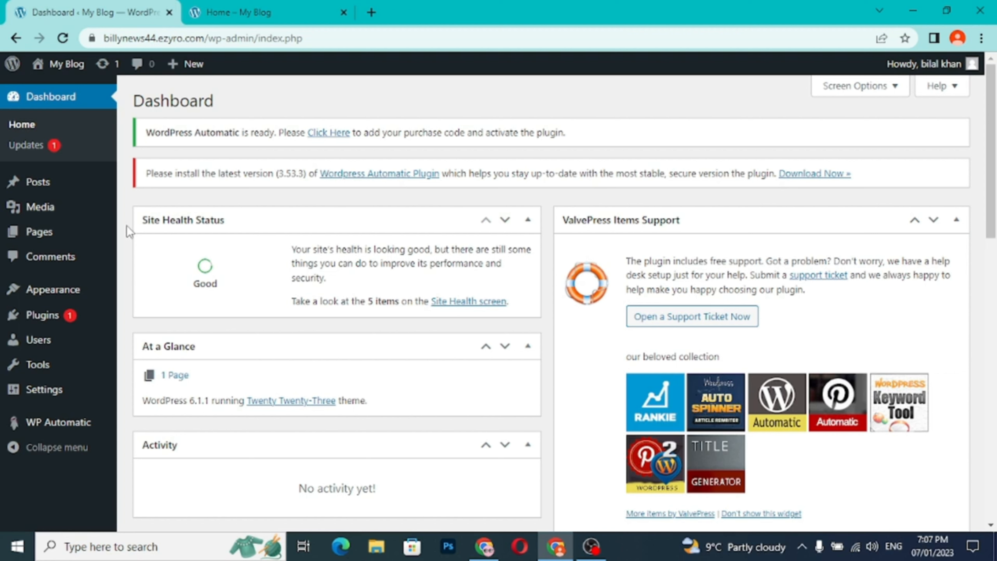
# - Open the list of all posts and look through the imported news drafts
pyautogui.click(62, 190)
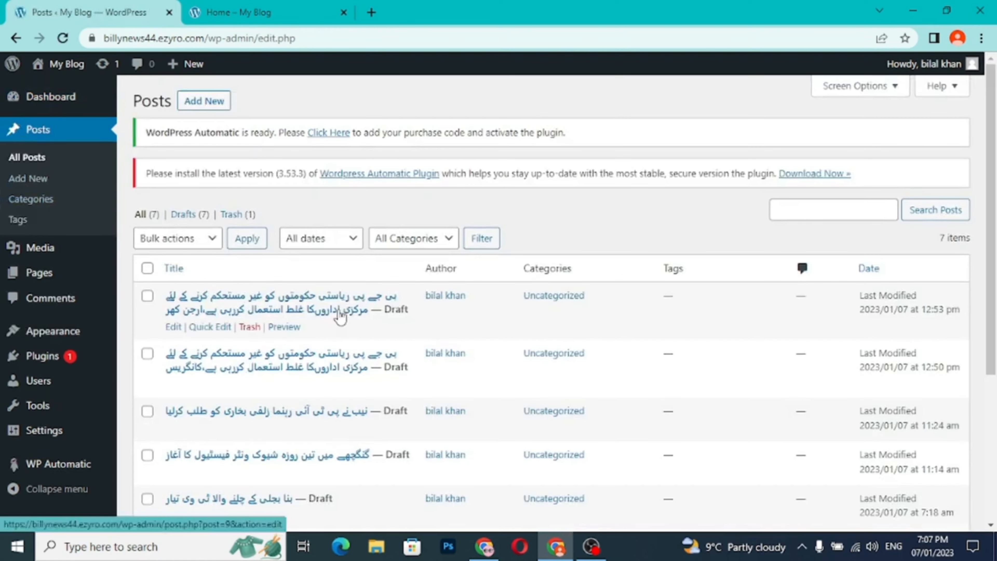
pyautogui.scroll(-5, 340, 316)
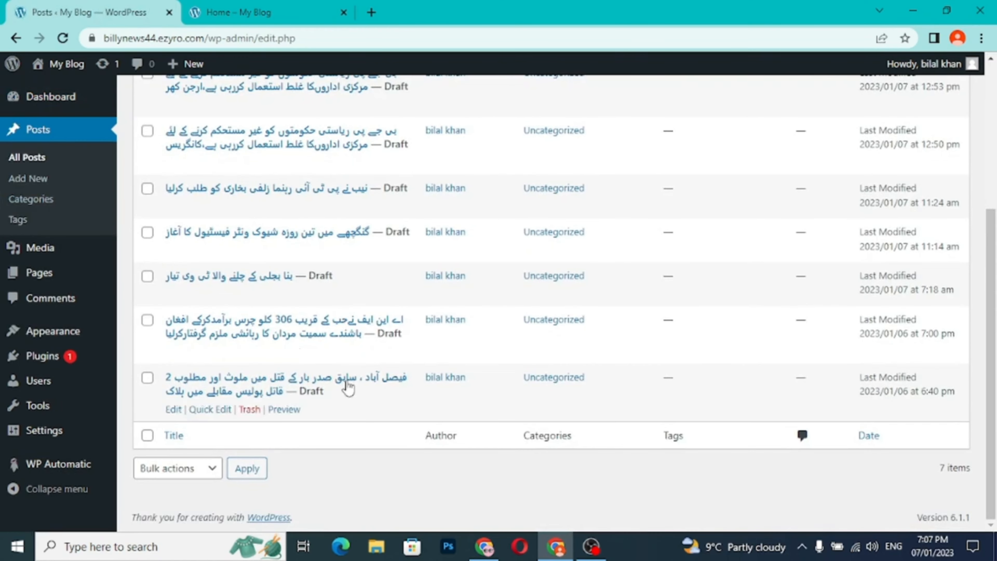
pyautogui.scroll(5, 290, 341)
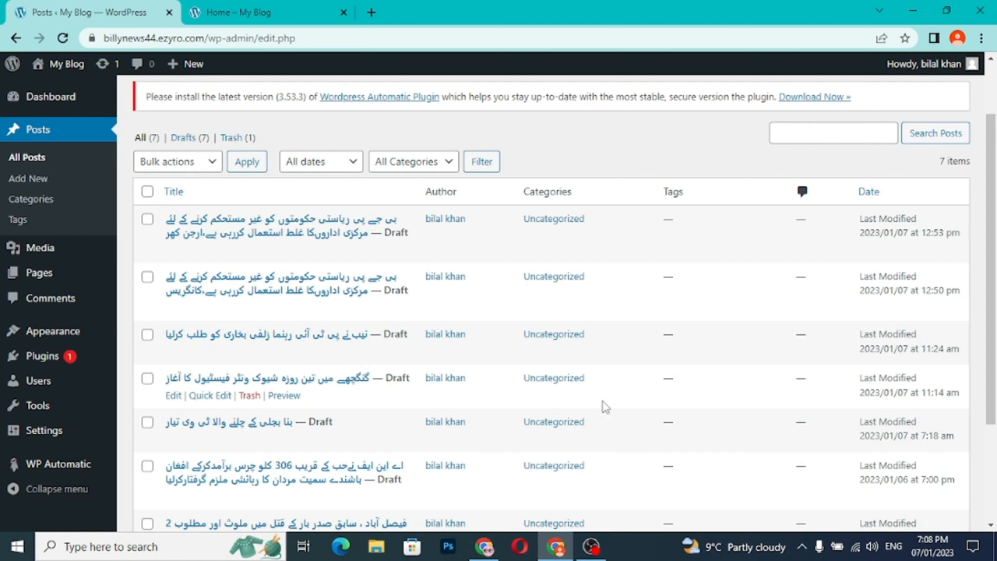
pyautogui.scroll(-5, 587, 437)
pyautogui.scroll(5, 585, 453)
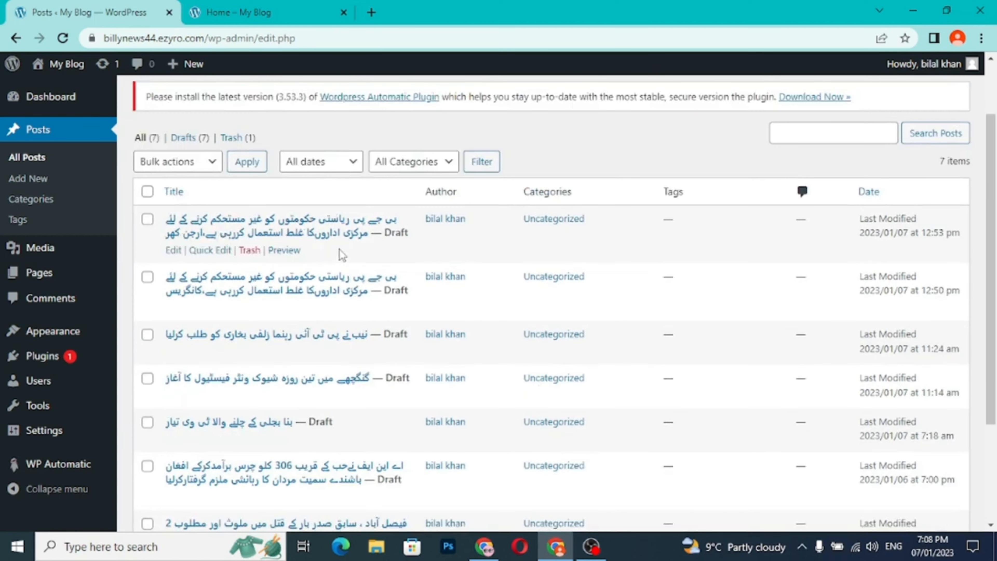
pyautogui.scroll(-1, 305, 417)
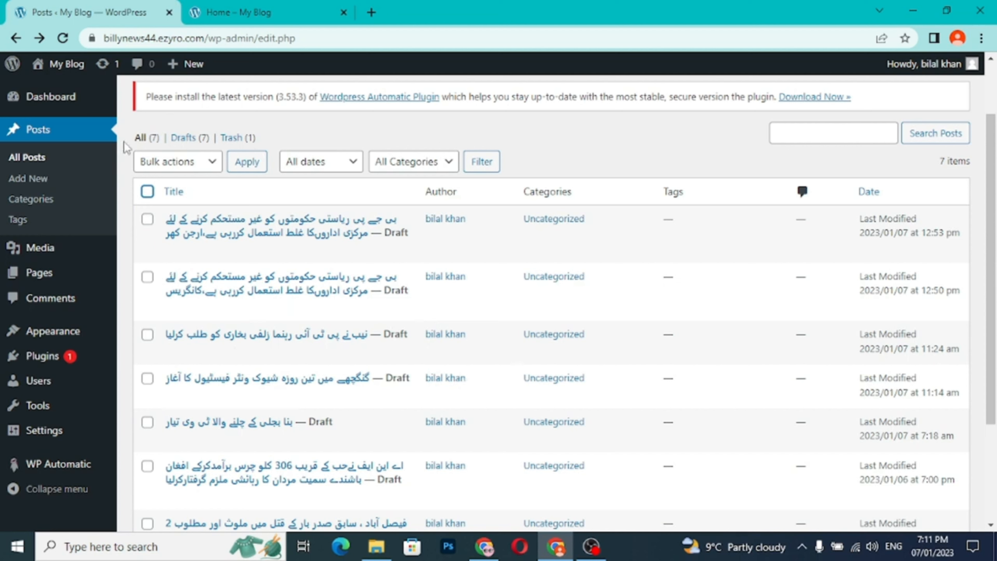
# - Bulk-edit all the listed draft posts and set their status to Published
pyautogui.click(148, 192)
pyautogui.scroll(-3, 240, 298)
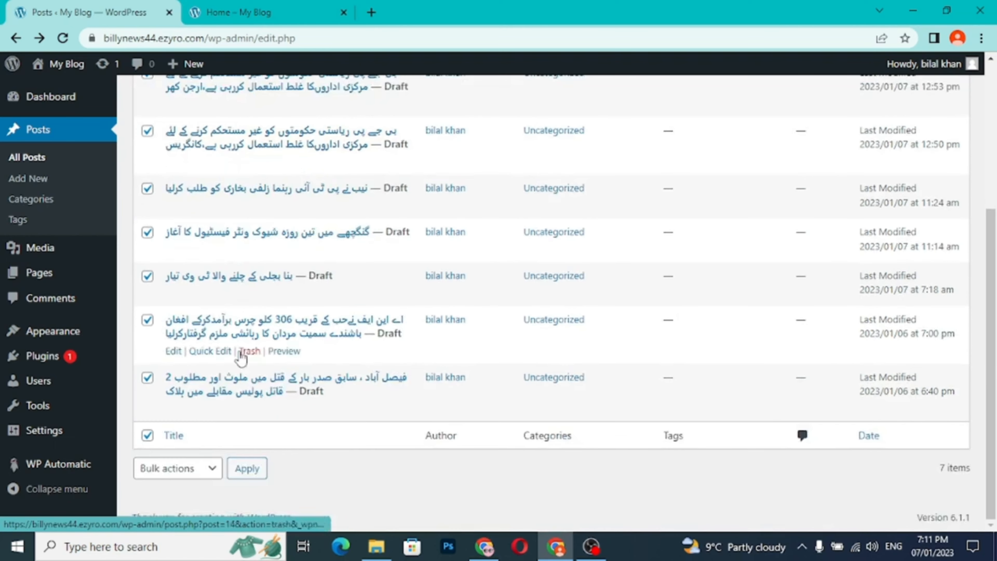
pyautogui.click(179, 468)
pyautogui.click(160, 503)
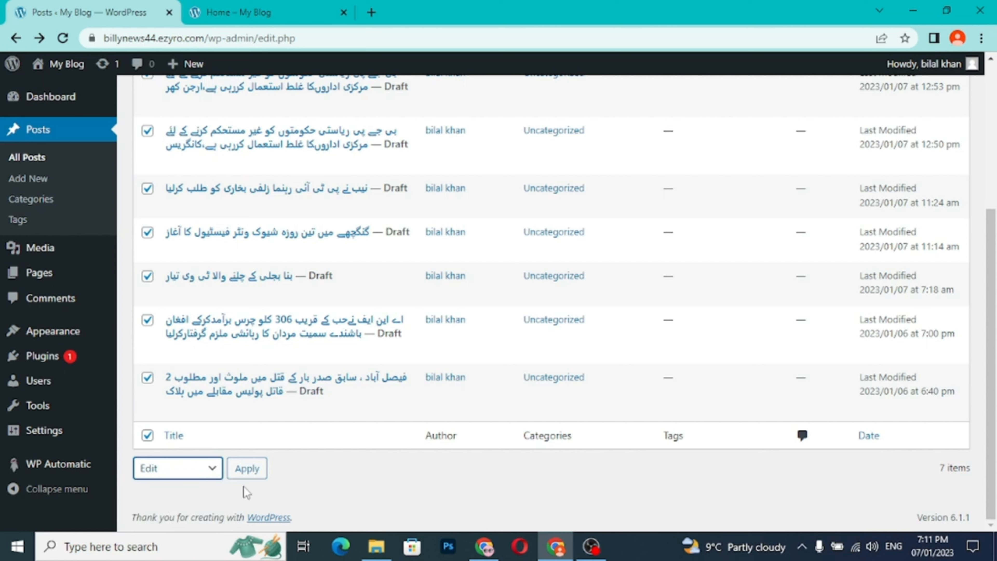
pyautogui.click(247, 468)
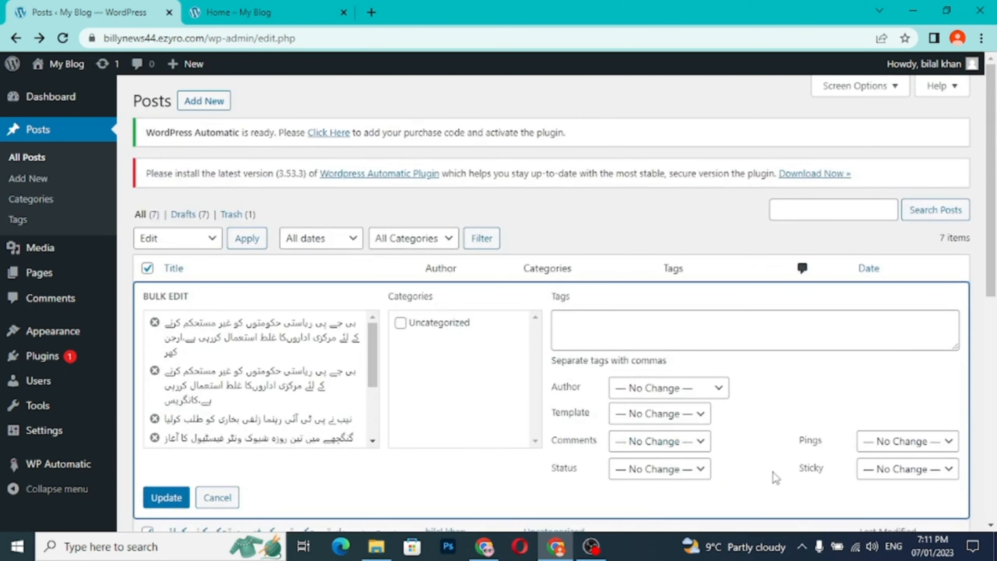
pyautogui.scroll(-5, 775, 477)
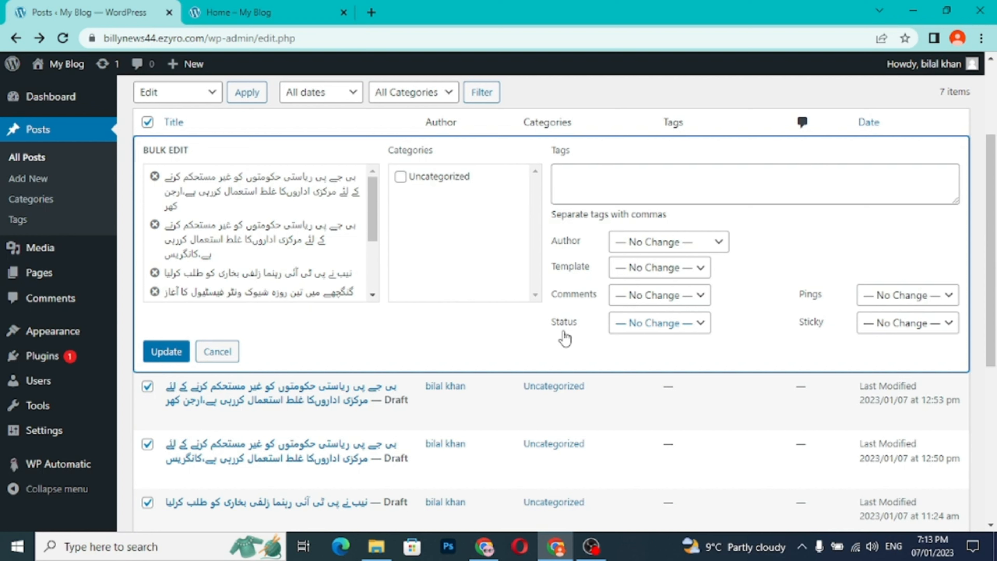
pyautogui.click(652, 333)
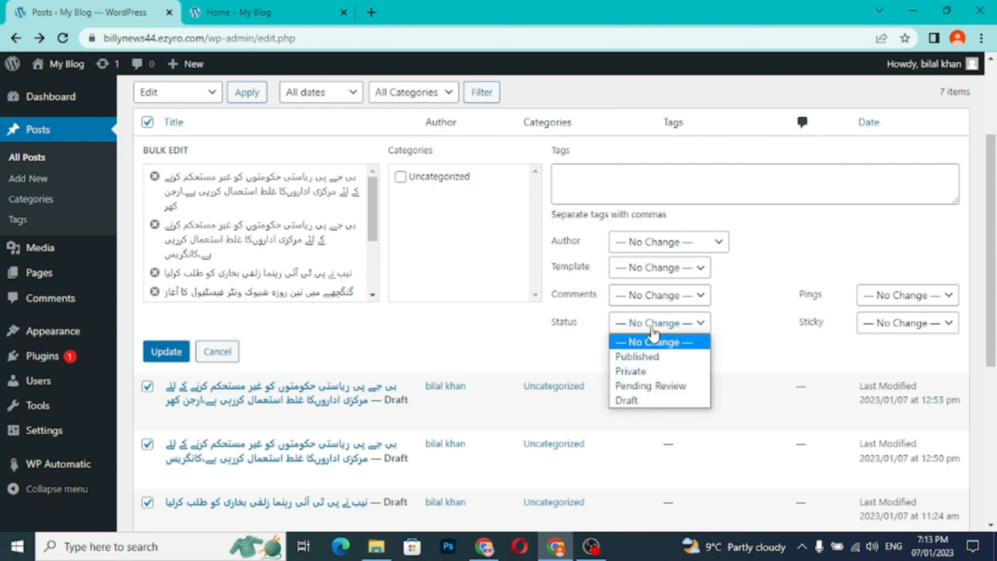
pyautogui.click(651, 357)
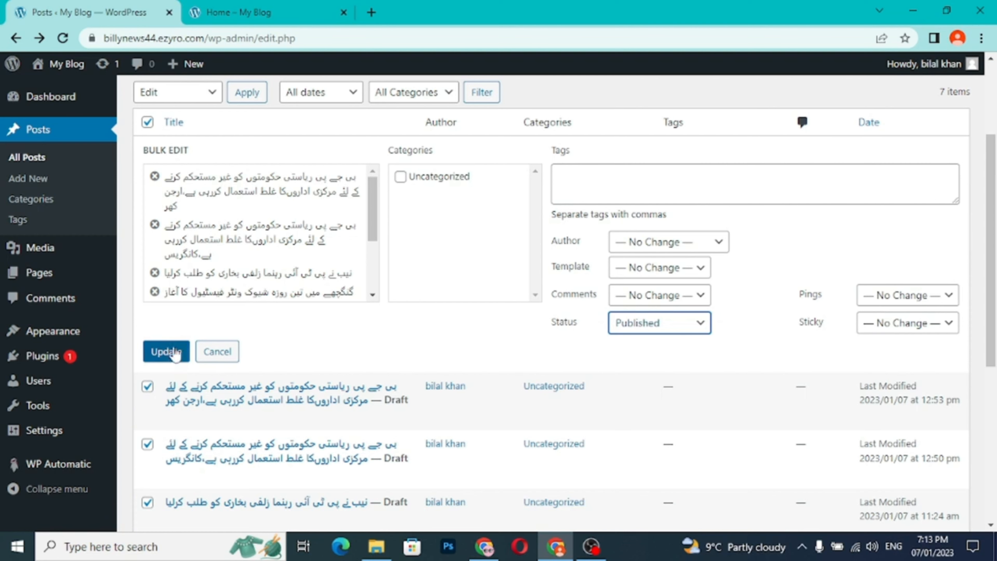
pyautogui.click(167, 351)
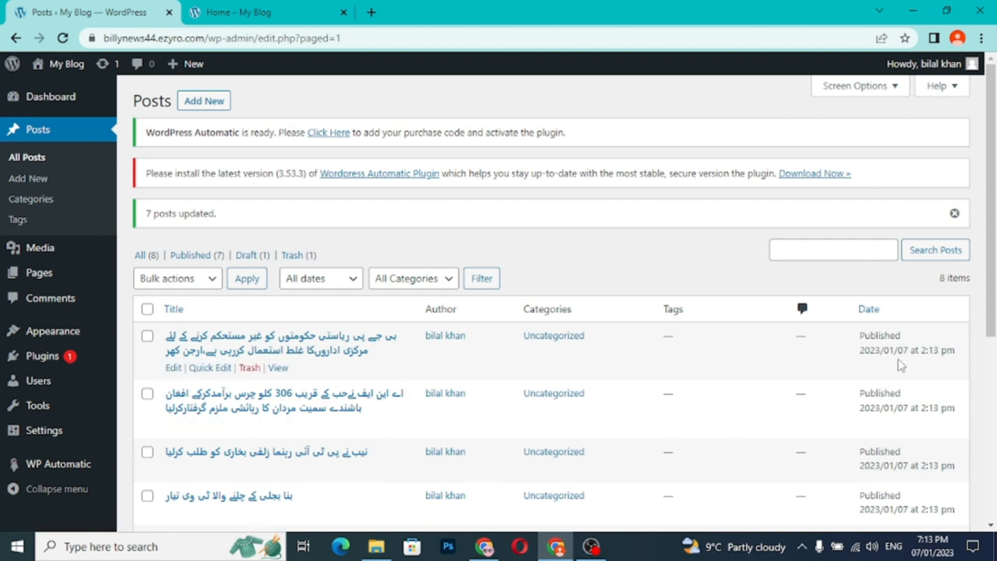
# - Check the publication status of the posts in the updated list
pyautogui.scroll(-5, 889, 445)
pyautogui.scroll(-1, 889, 443)
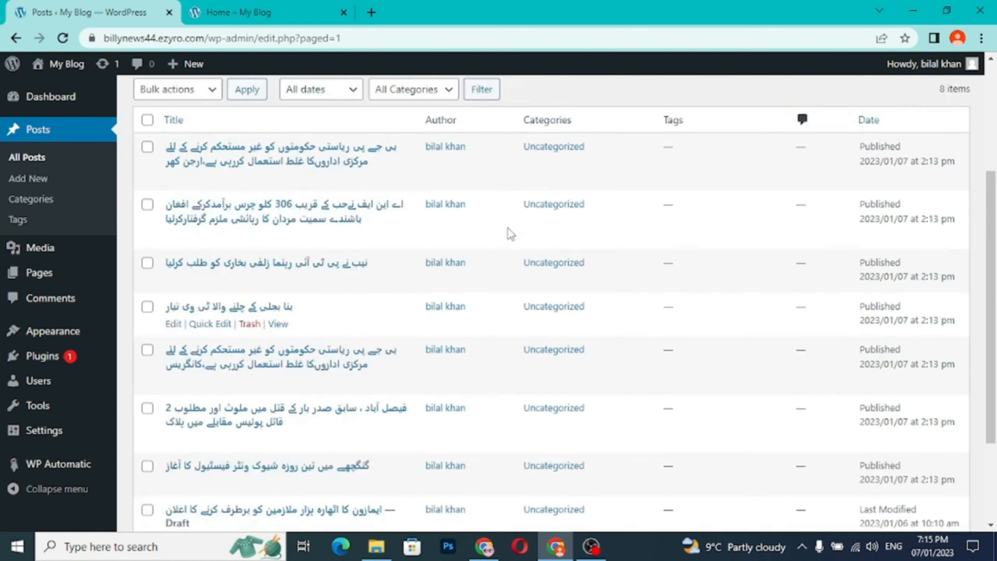
pyautogui.scroll(5, 508, 232)
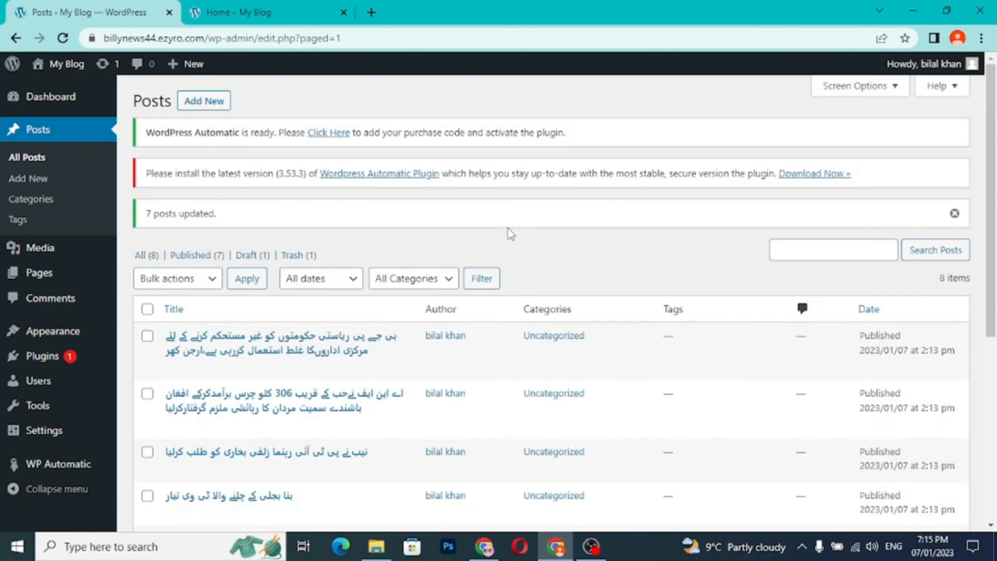
# - Open the My Blog front page on the live site and browse the published news posts
pyautogui.click(280, 13)
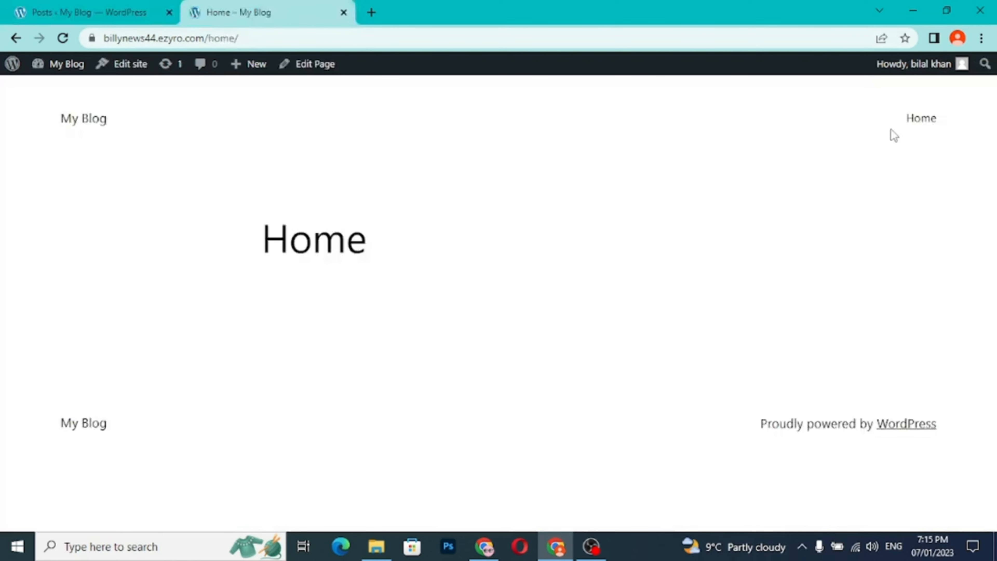
pyautogui.click(106, 126)
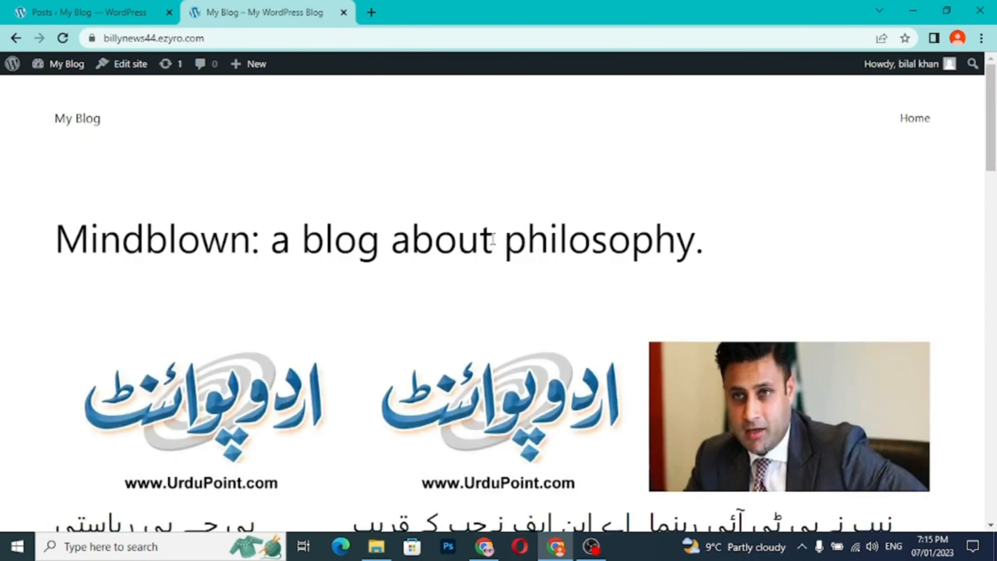
pyautogui.scroll(-7, 493, 239)
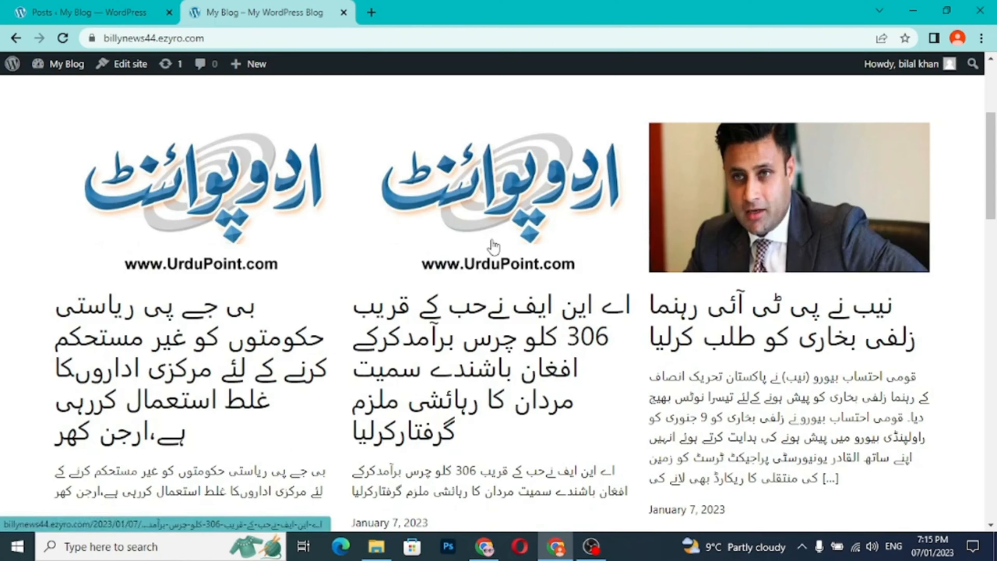
pyautogui.scroll(-11, 493, 246)
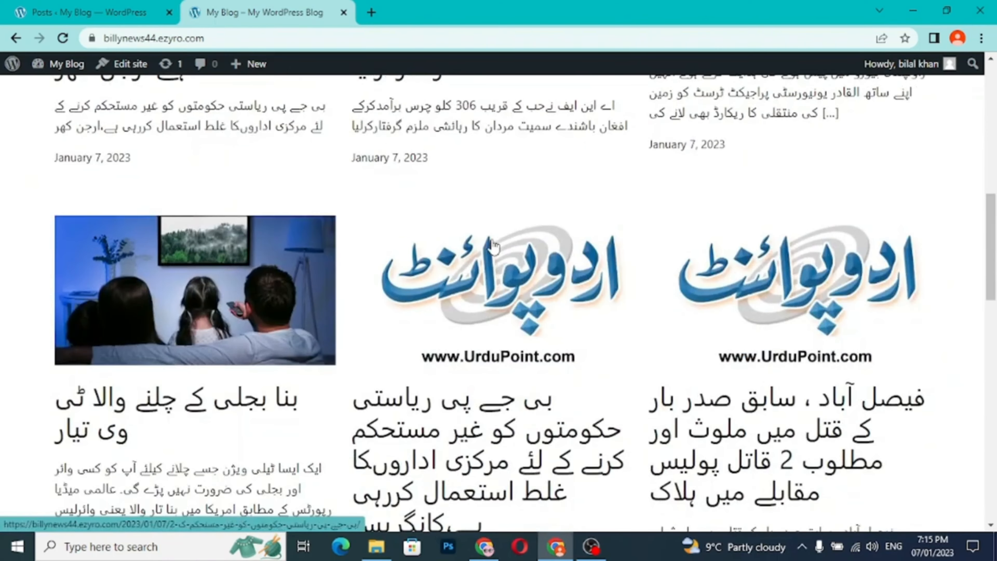
pyautogui.scroll(-9, 493, 246)
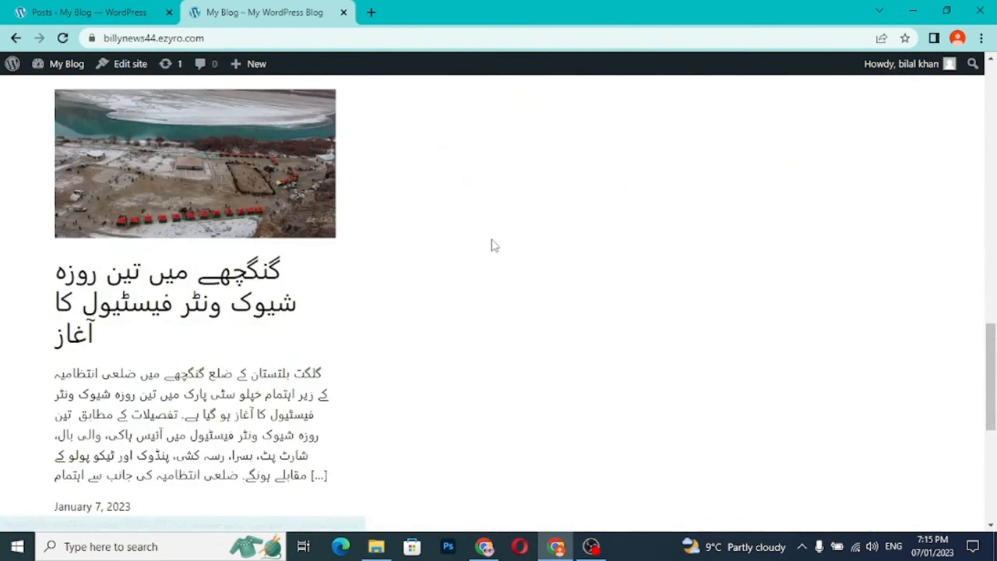
# - Open the news post about the 306 kg seizure from the blog's front page and look through its content
pyautogui.scroll(-3, 494, 245)
pyautogui.scroll(20, 495, 245)
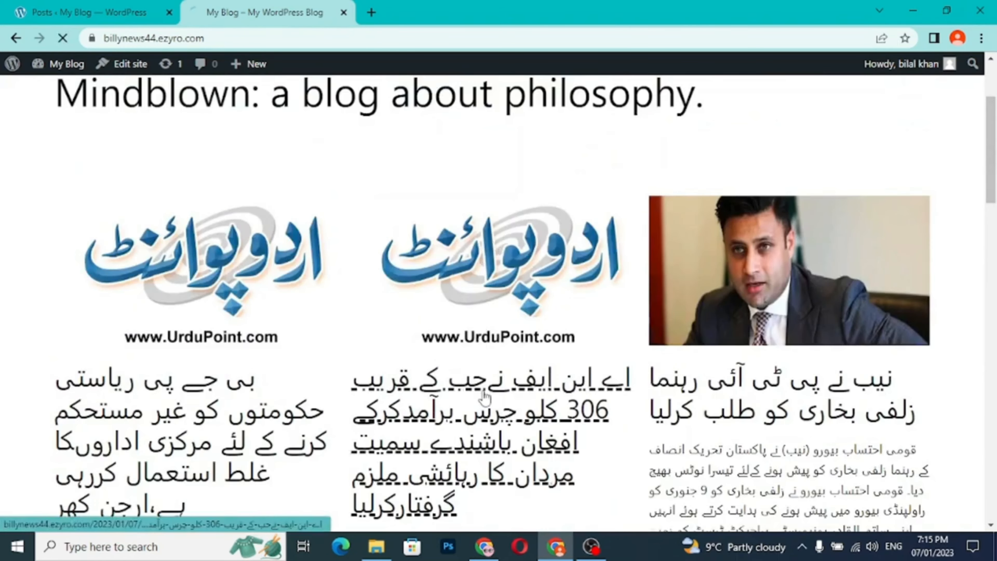
pyautogui.click(485, 396)
pyautogui.scroll(-20, 511, 299)
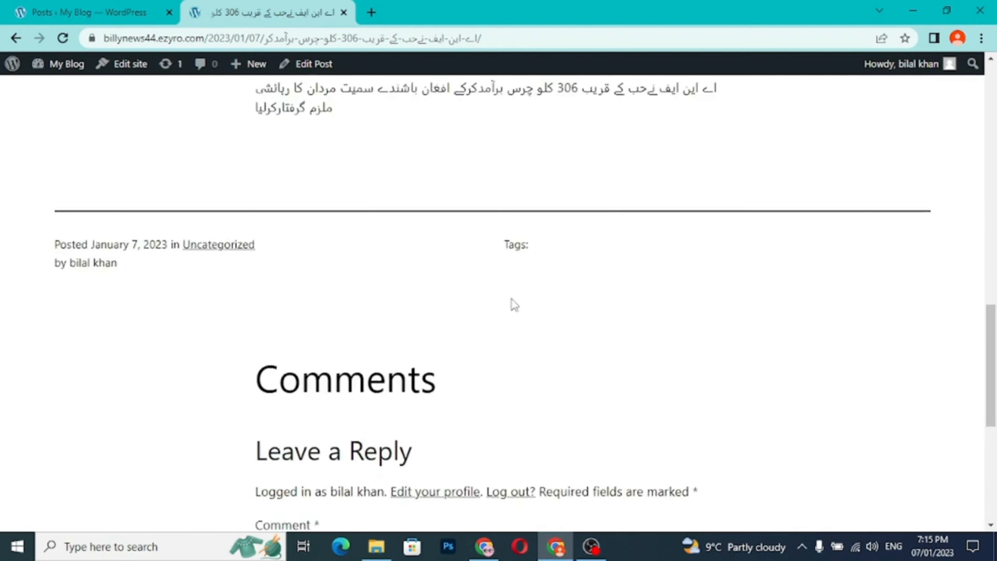
pyautogui.scroll(-3, 512, 299)
pyautogui.scroll(7, 512, 299)
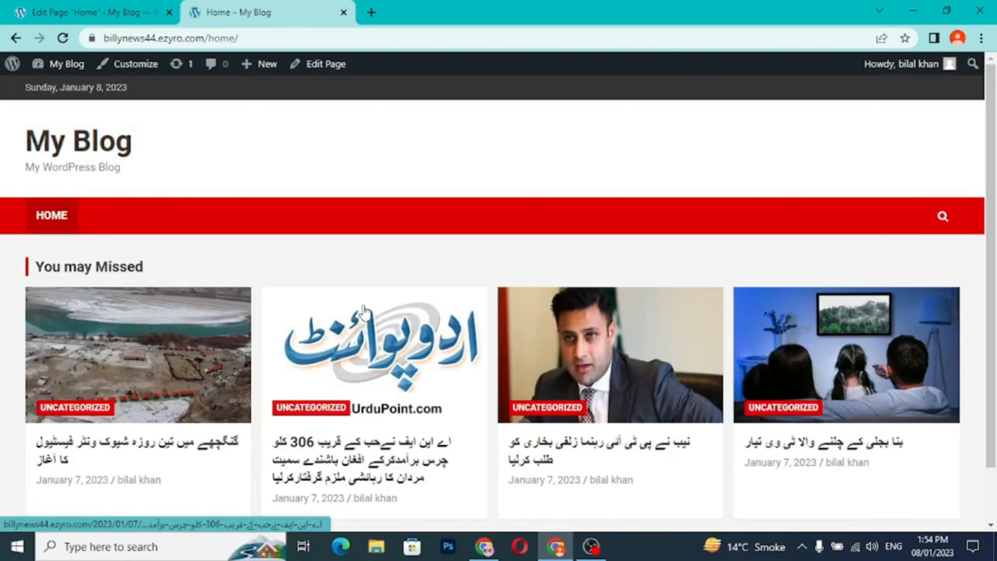
# - Compare the Home page with the site's front page by browsing the story sections on each
pyautogui.scroll(-1, 344, 342)
pyautogui.scroll(1, 196, 200)
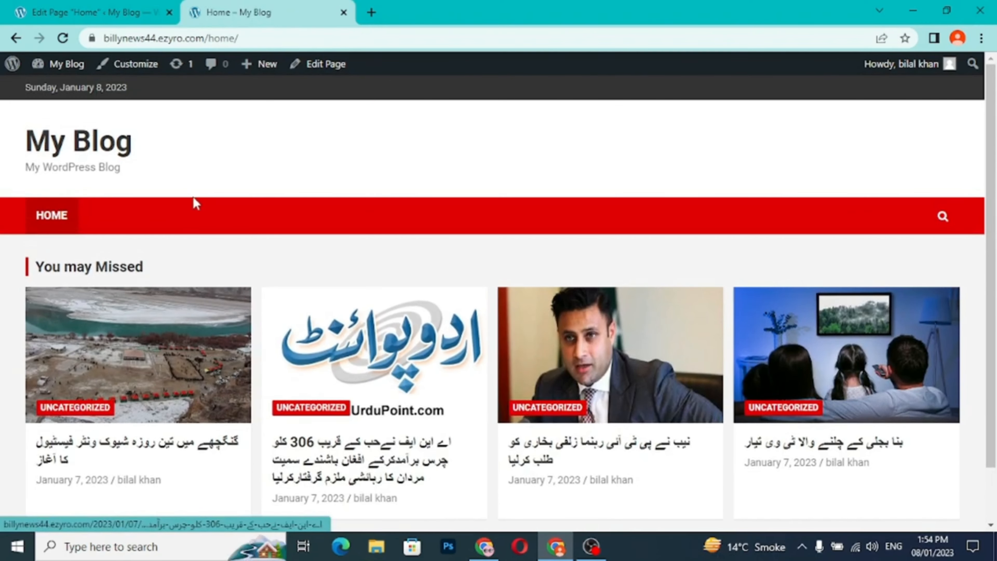
pyautogui.click(90, 141)
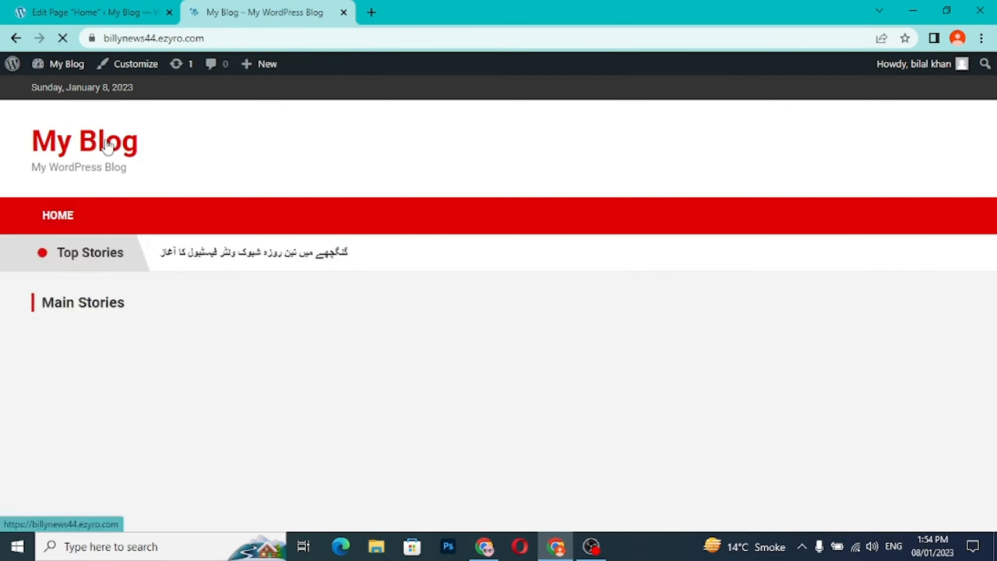
pyautogui.scroll(-15, 418, 333)
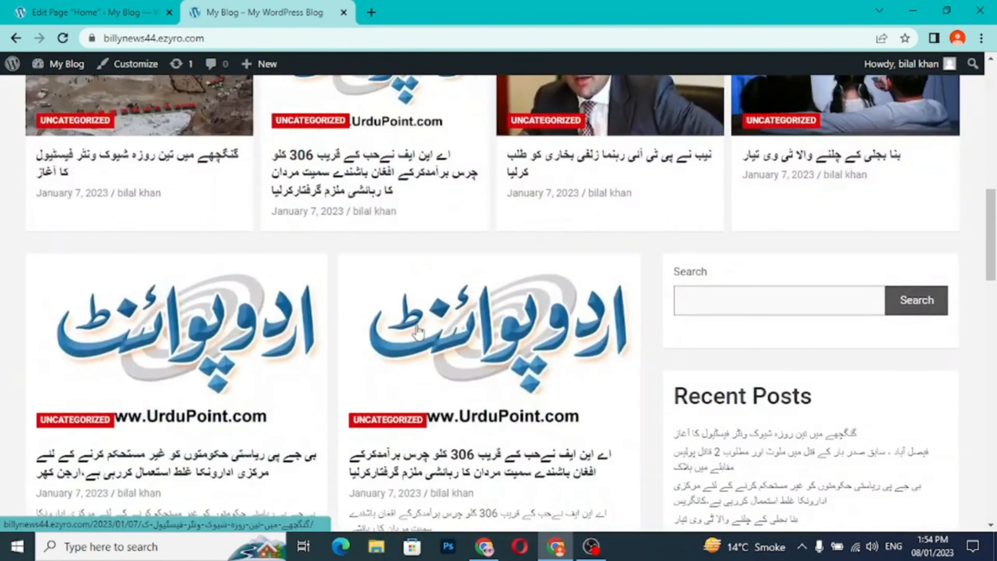
pyautogui.scroll(-7, 419, 332)
pyautogui.scroll(10, 419, 332)
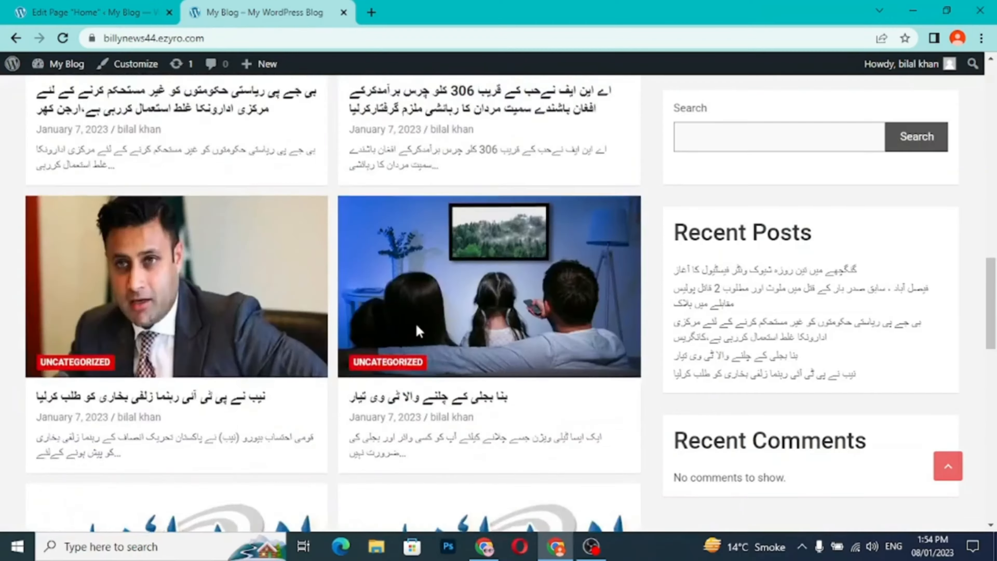
pyautogui.scroll(12, 419, 332)
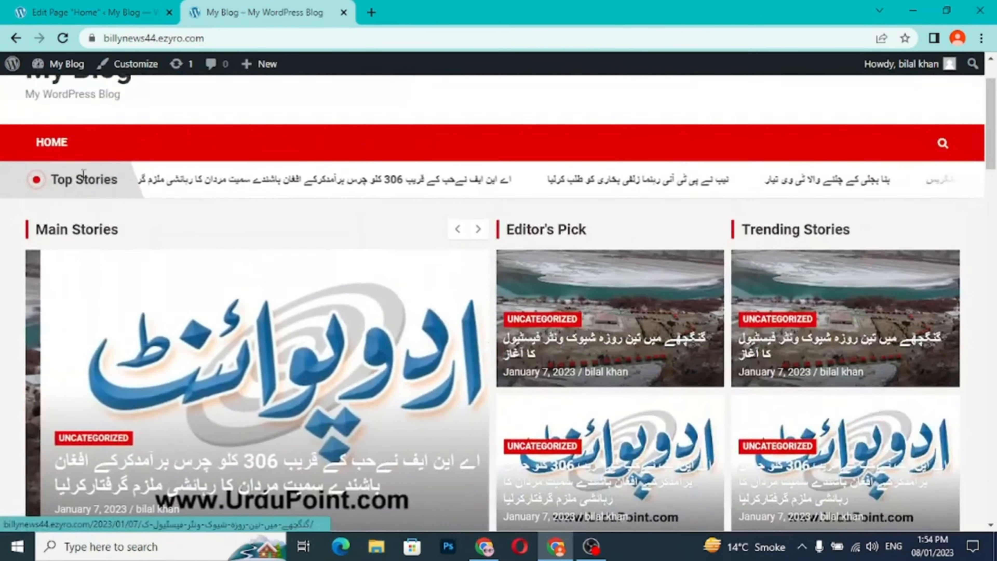
pyautogui.click(60, 149)
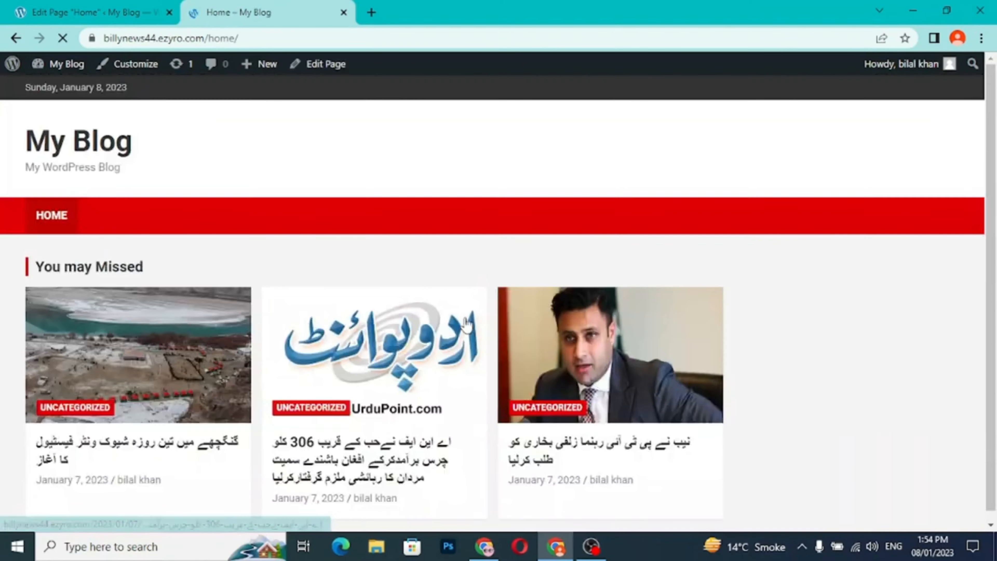
pyautogui.scroll(-2, 469, 357)
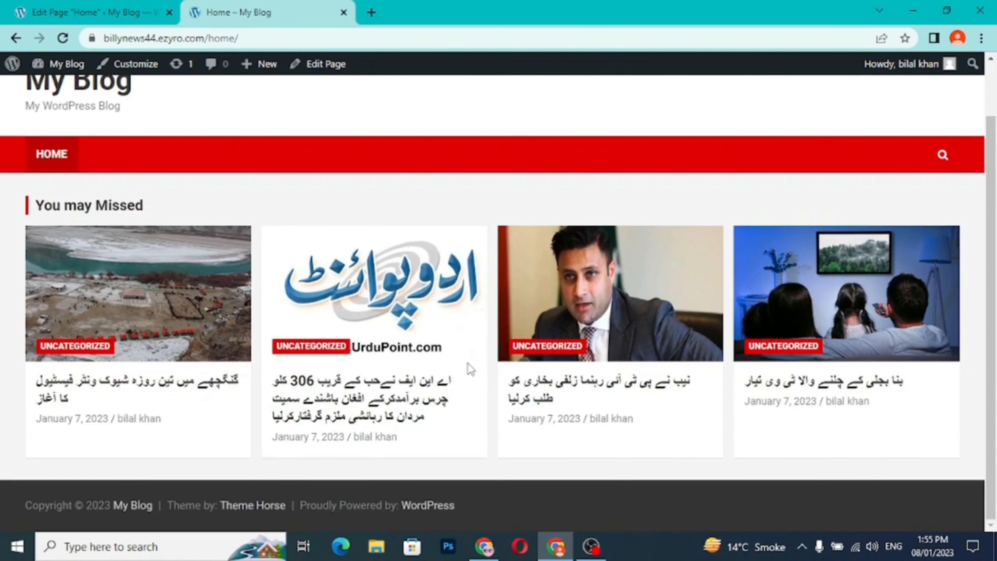
# - In the theme customizer, make the homepage display a static page, choose Home as that page, and publish the change
pyautogui.click(117, 23)
pyautogui.click(22, 75)
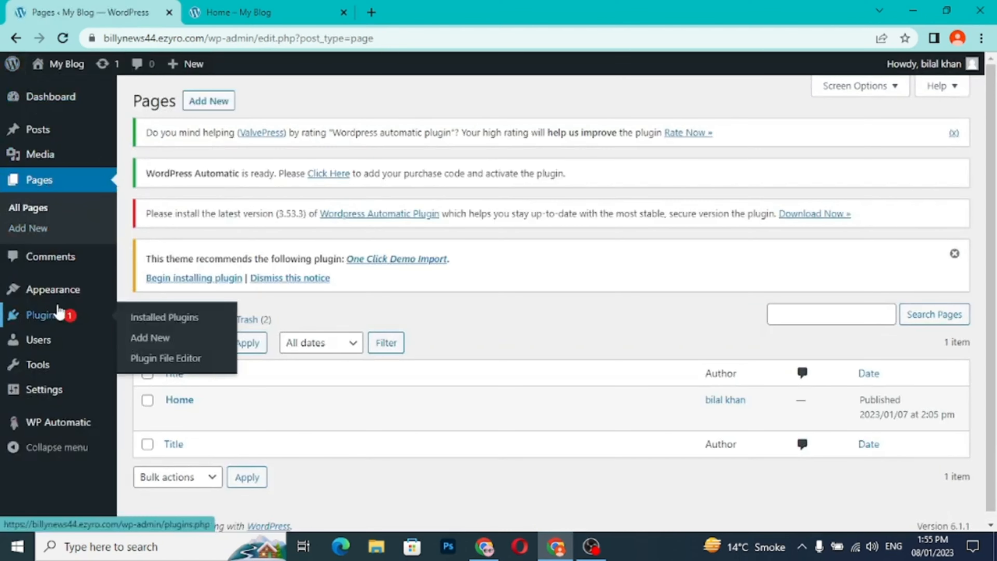
pyautogui.moveTo(64, 295)
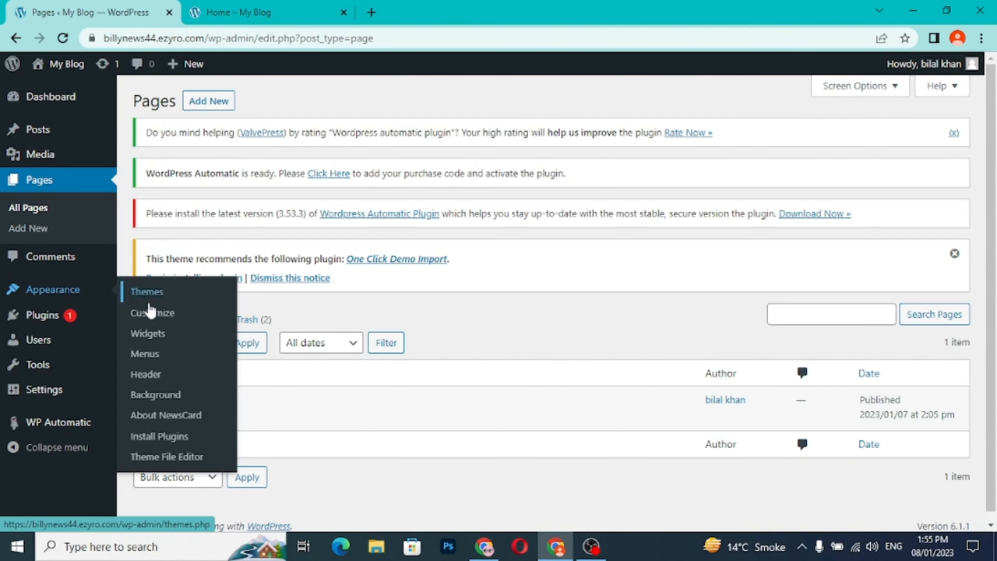
pyautogui.click(153, 323)
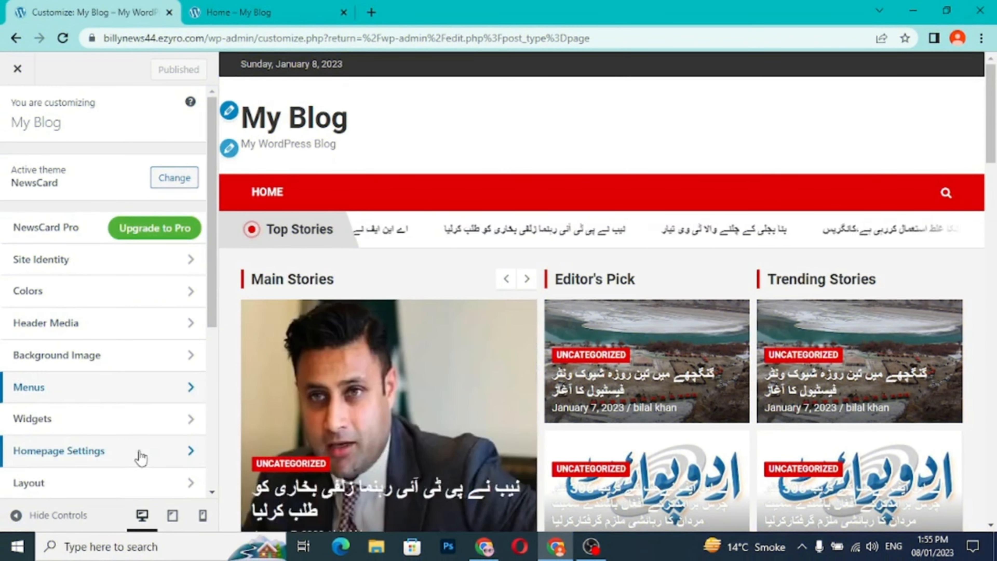
pyautogui.click(191, 451)
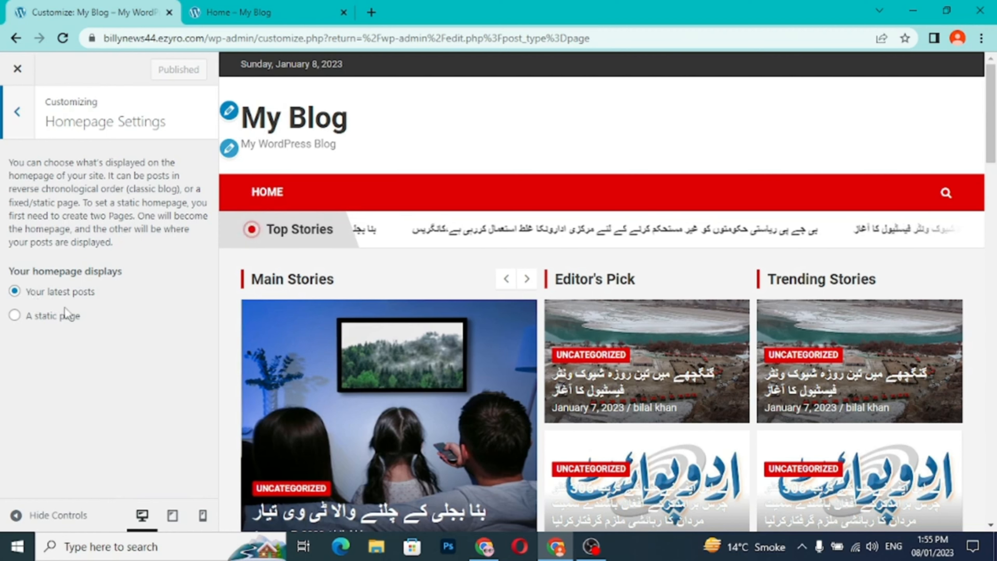
pyautogui.click(14, 316)
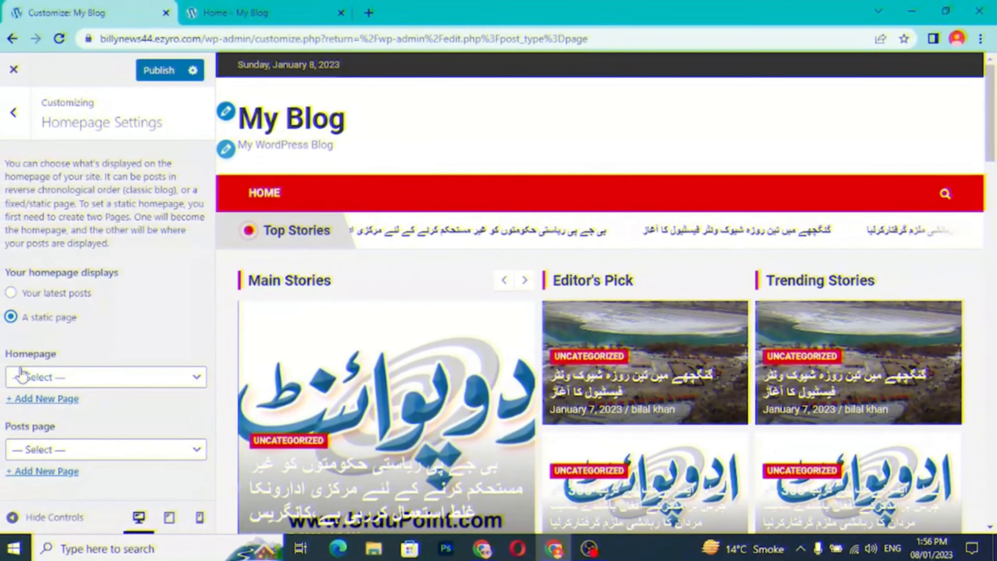
pyautogui.click(62, 377)
pyautogui.click(48, 410)
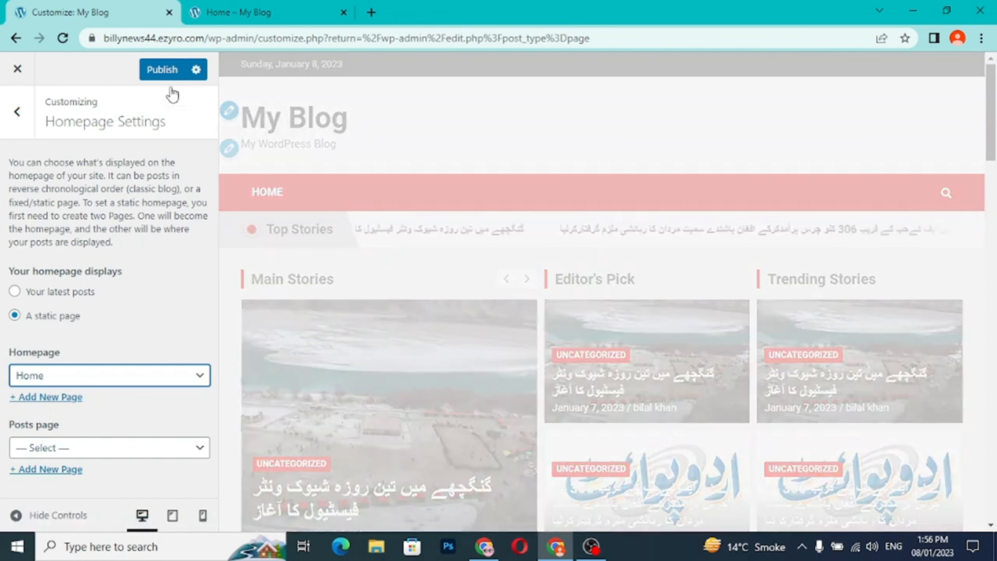
pyautogui.click(164, 72)
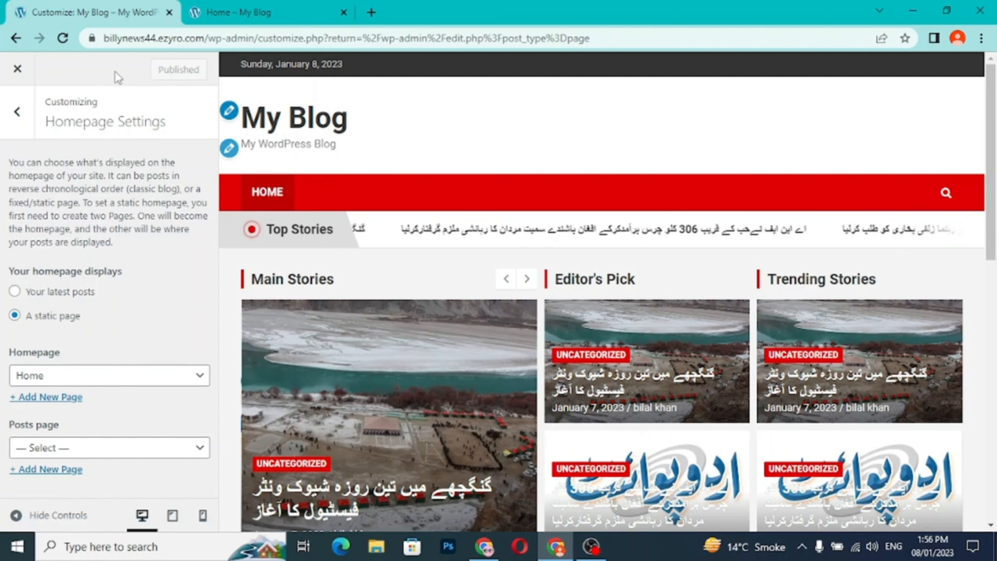
# - Open Home from the live site's navigation and check the story sections on the front page
pyautogui.click(261, 15)
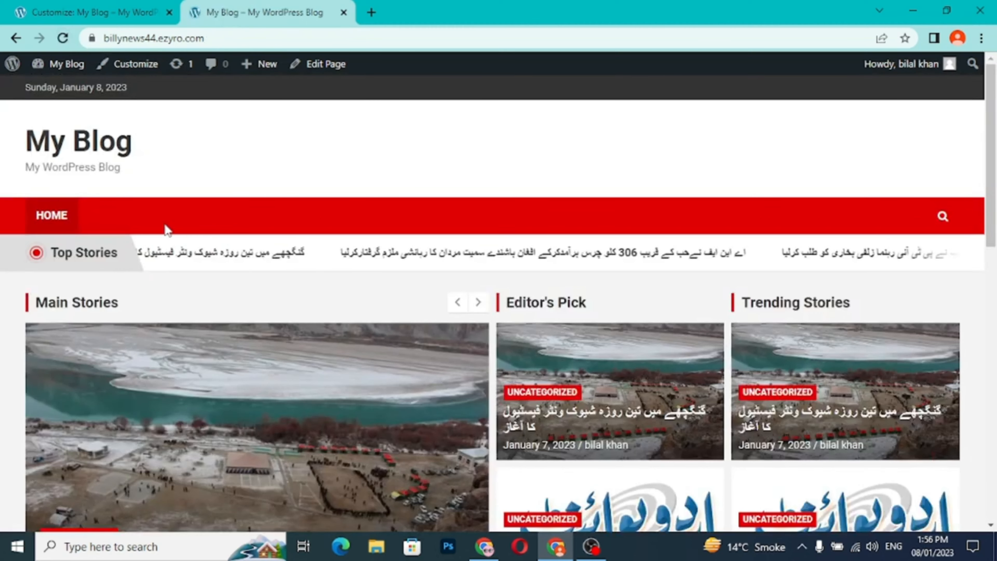
pyautogui.click(55, 226)
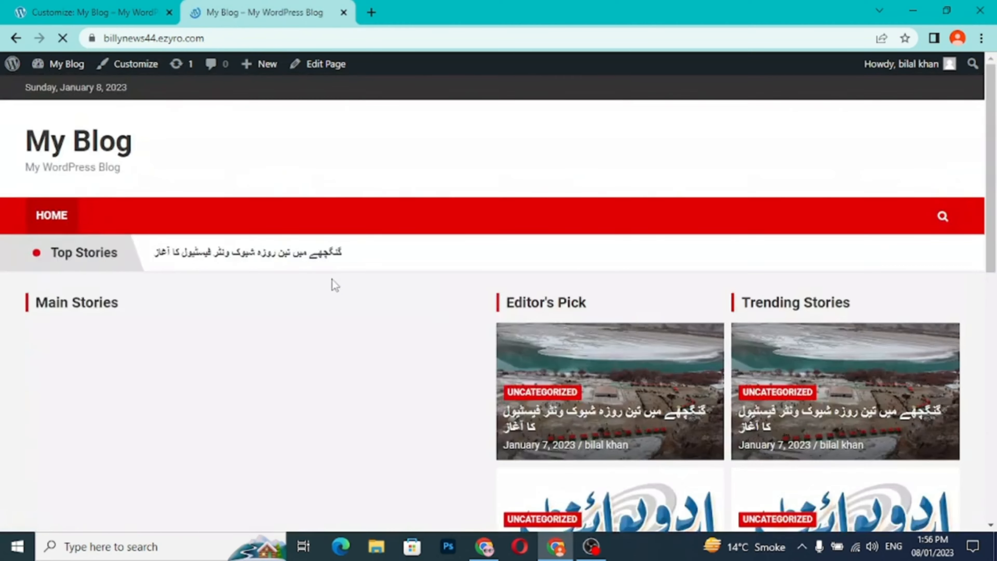
pyautogui.scroll(-15, 332, 279)
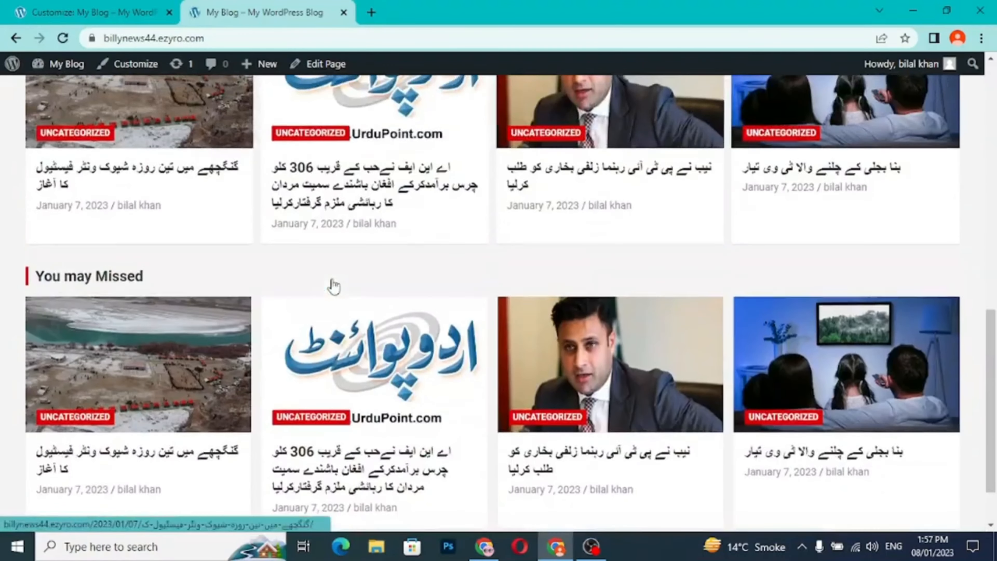
pyautogui.scroll(20, 333, 286)
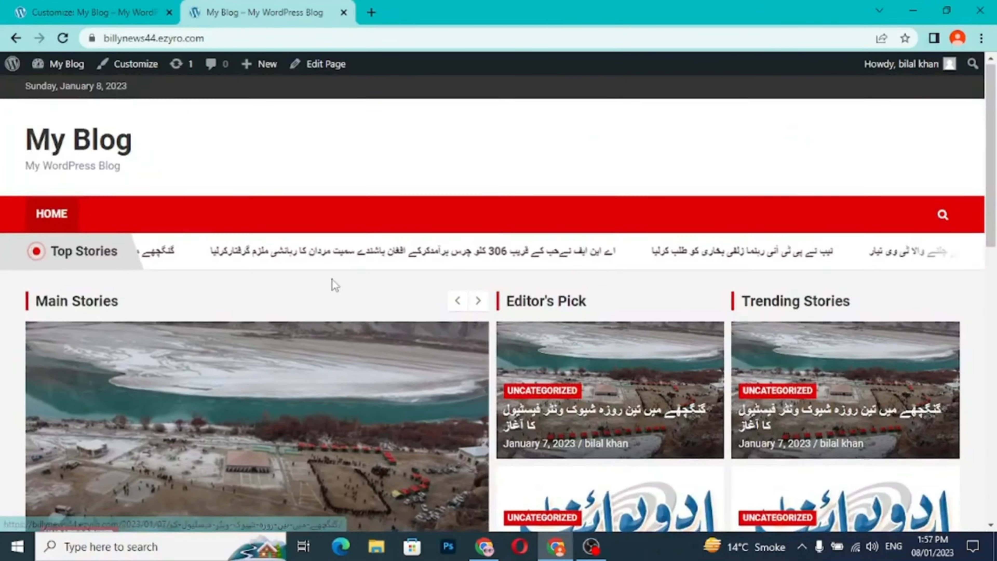
pyautogui.scroll(-15, 334, 284)
pyautogui.scroll(10, 334, 284)
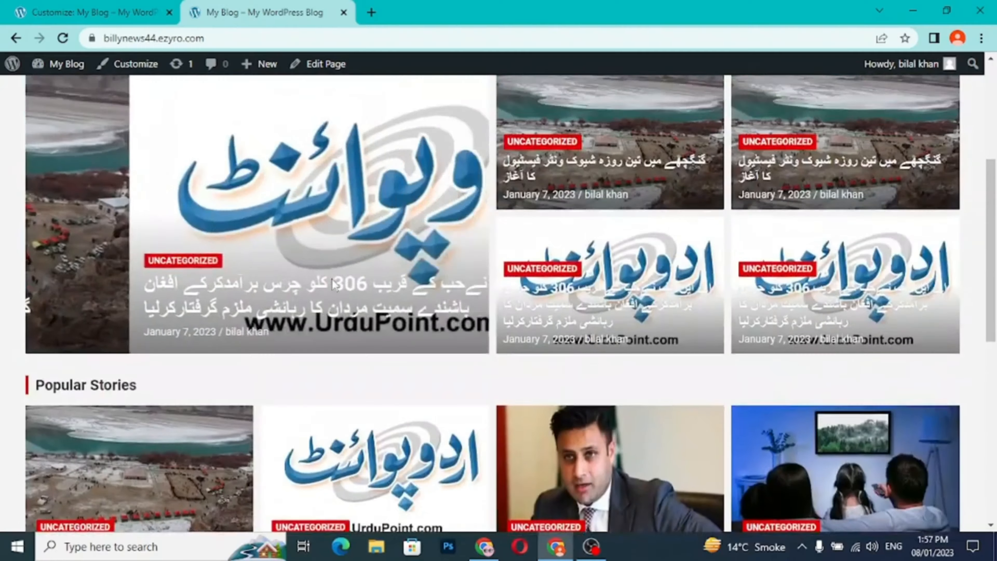
pyautogui.scroll(5, 334, 284)
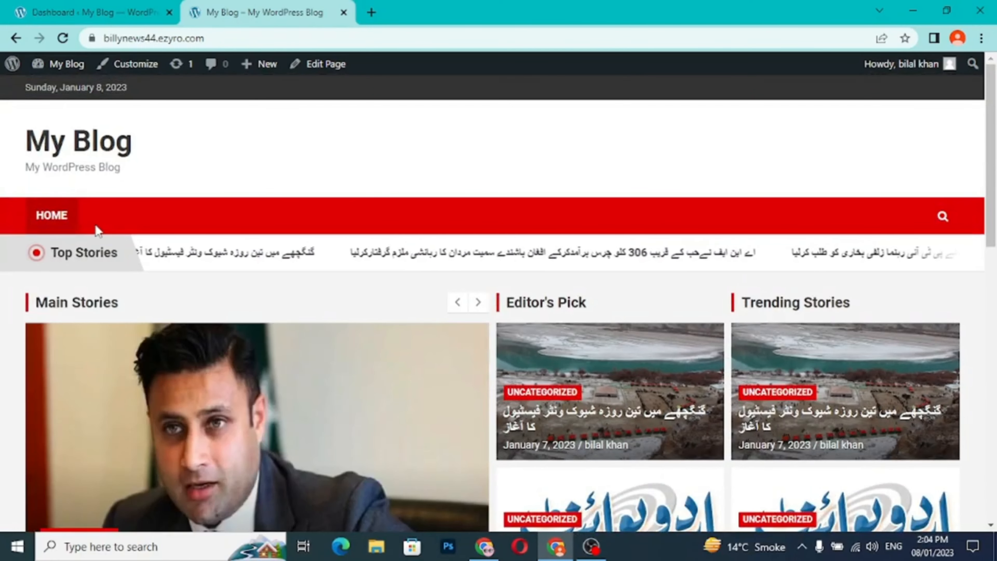
pyautogui.scroll(-7, 222, 323)
pyautogui.scroll(7, 211, 306)
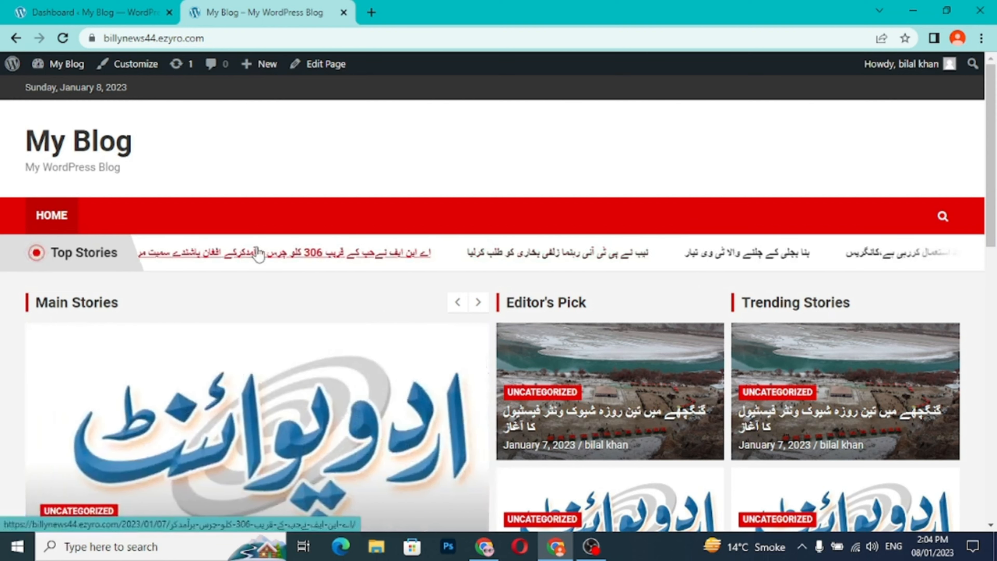
# - Create a new page titled "about us" from the dashboard's page list and publish it
pyautogui.click(113, 16)
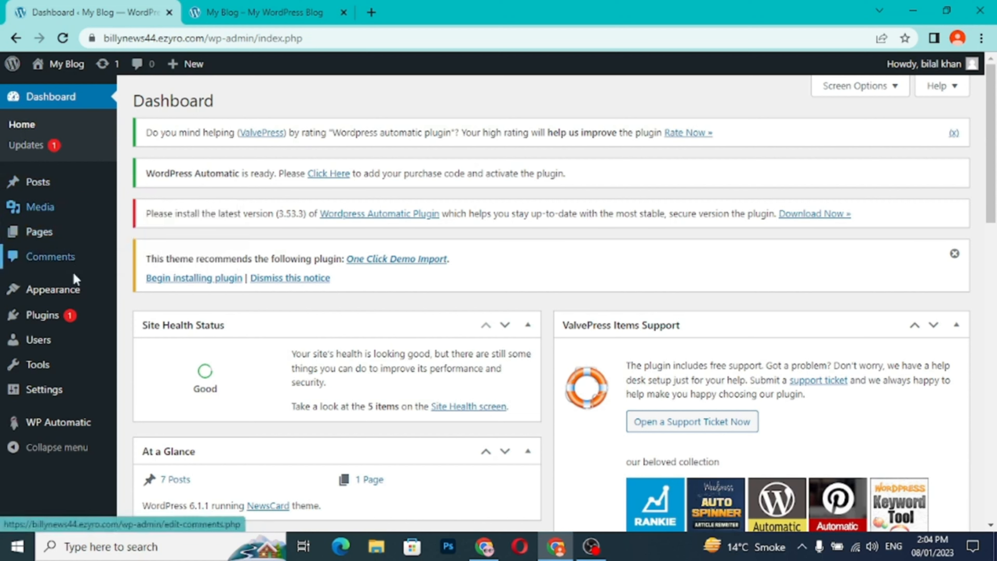
pyautogui.moveTo(57, 240)
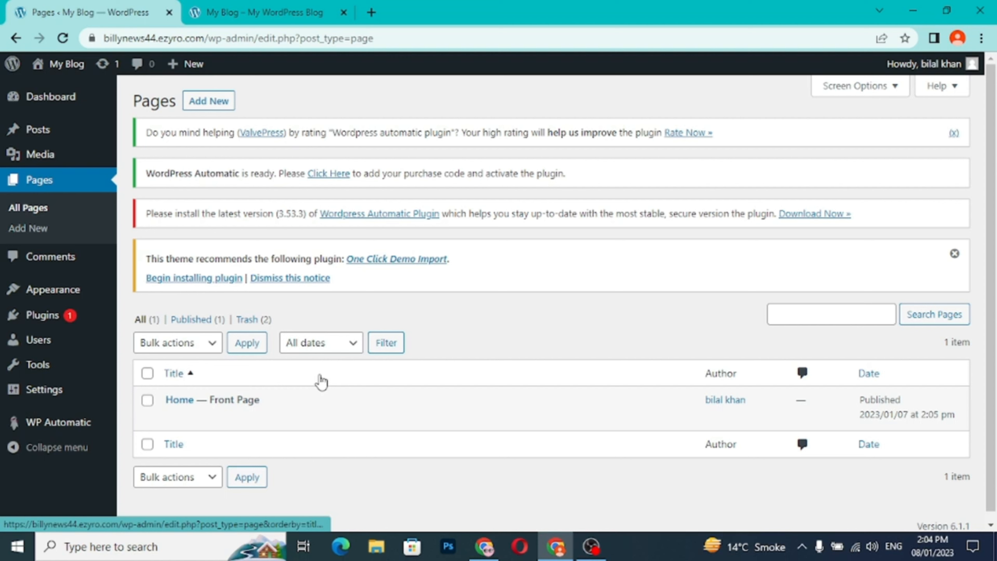
pyautogui.moveTo(177, 410)
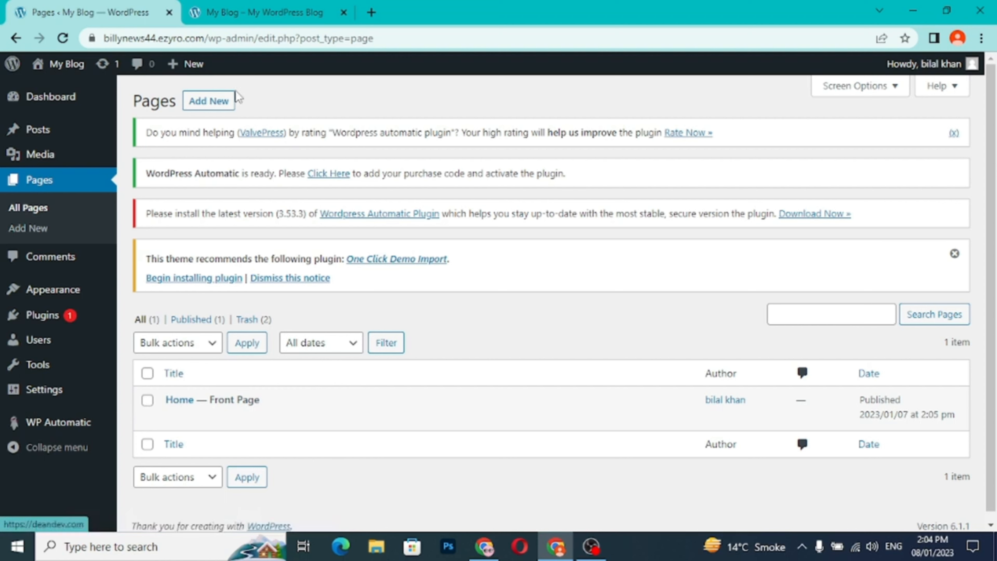
pyautogui.click(210, 103)
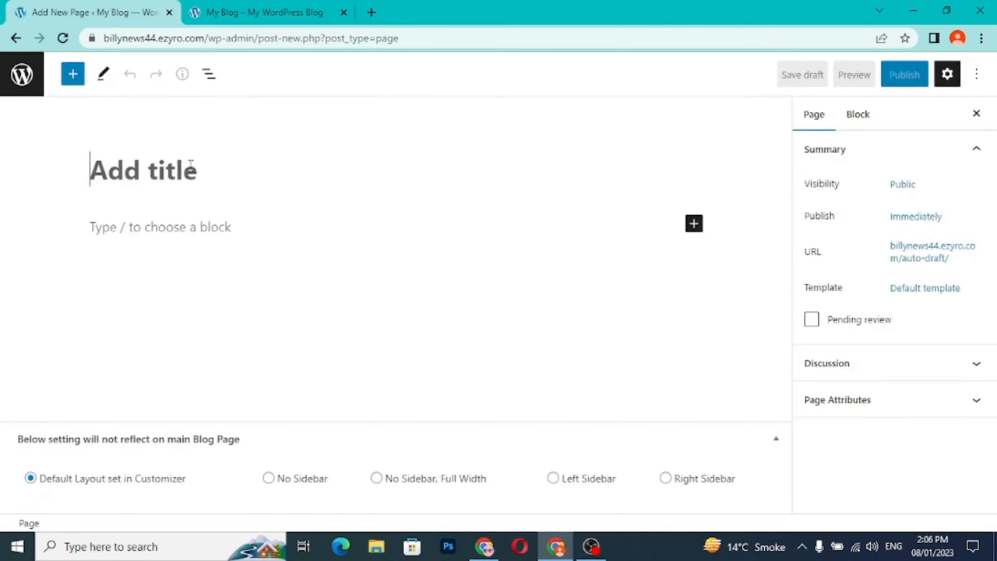
pyautogui.write('a')
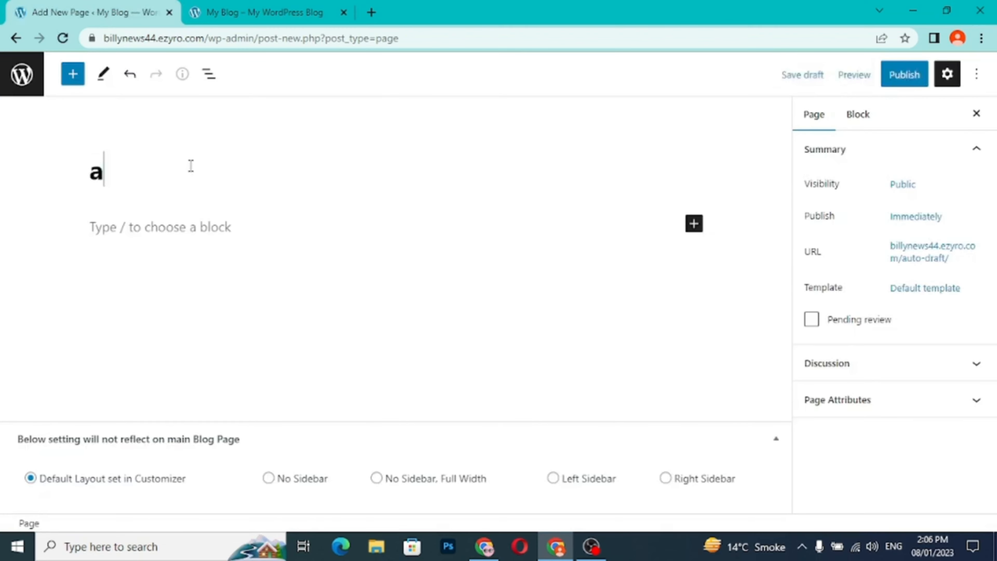
pyautogui.write('bout us')
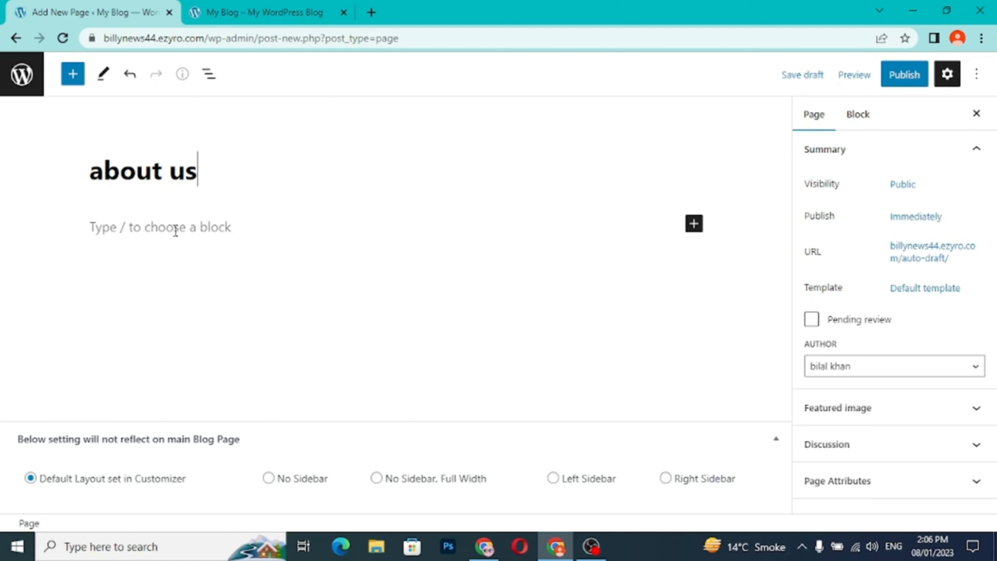
pyautogui.click(905, 81)
pyautogui.click(848, 74)
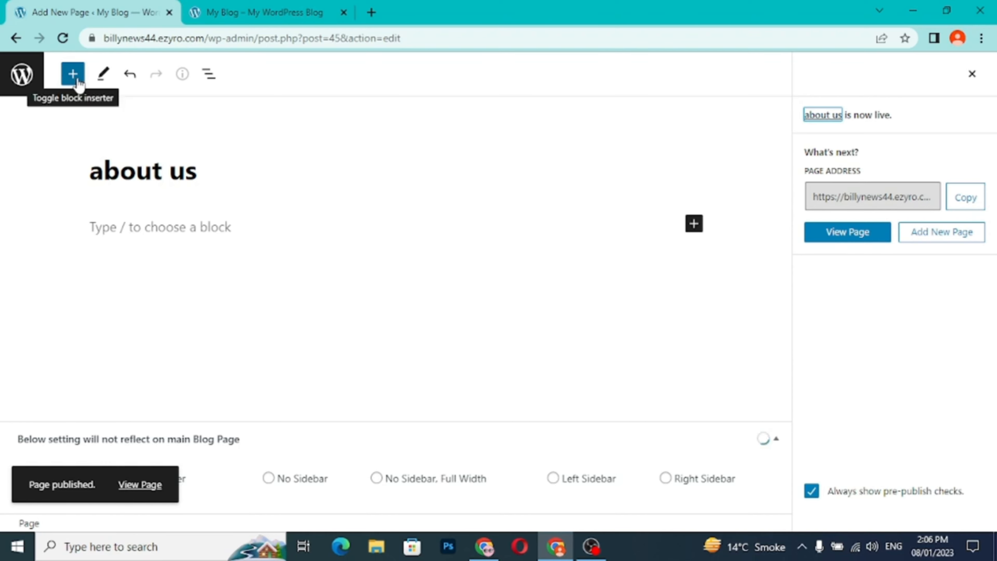
# - Create a new page titled "Privacy policy" from the dashboard's page list and publish it
pyautogui.click(16, 39)
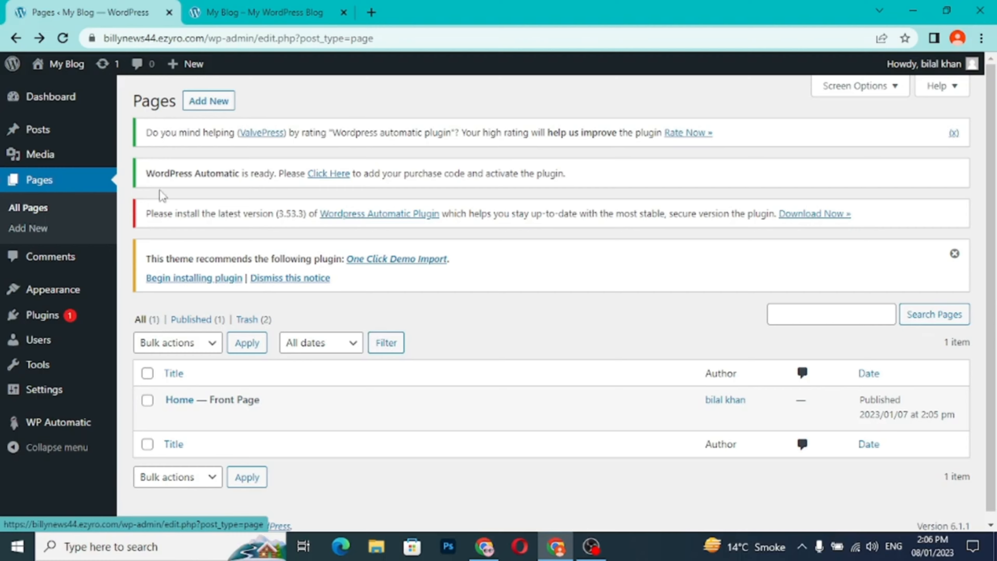
pyautogui.click(213, 103)
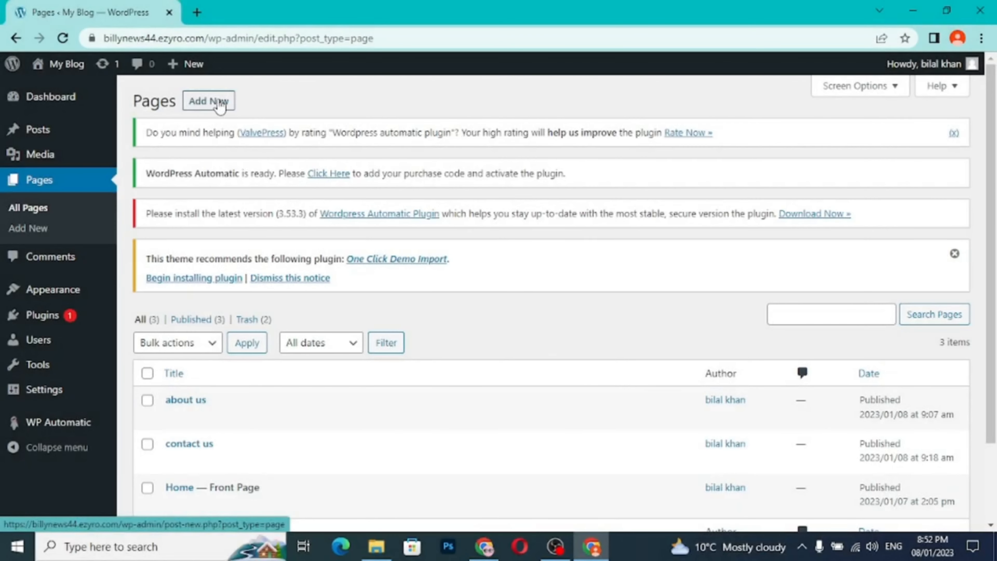
pyautogui.click(220, 104)
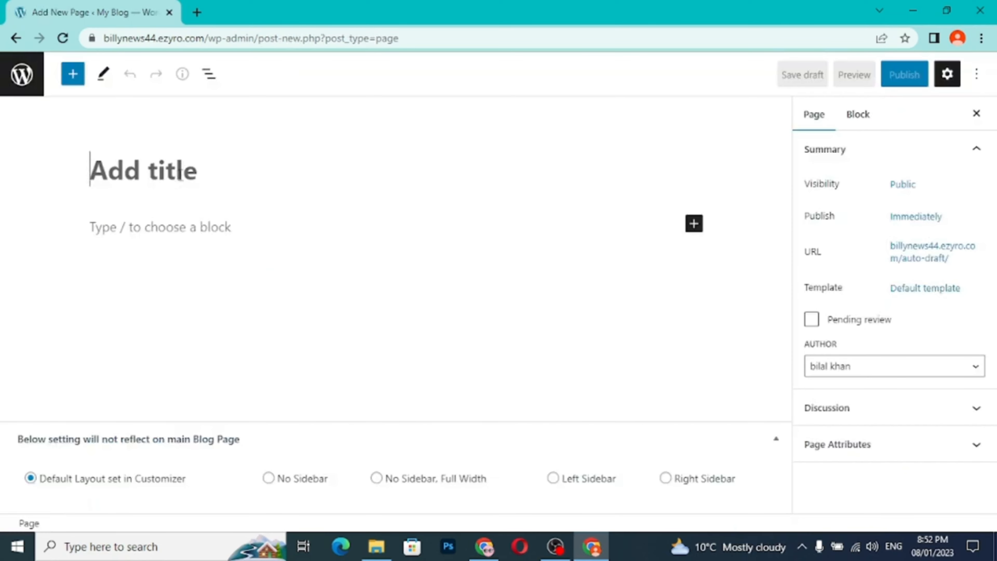
pyautogui.write('Privacy policy')
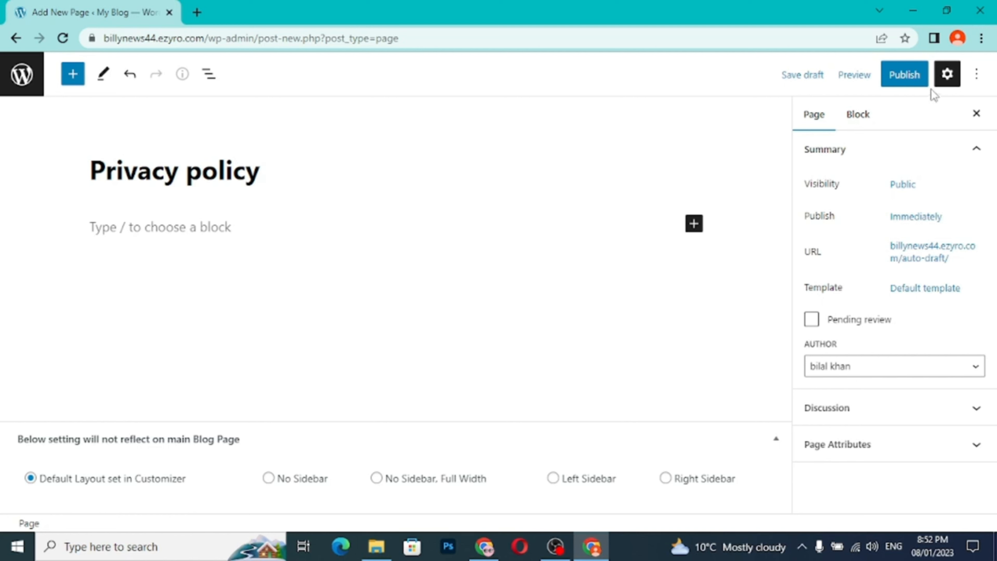
pyautogui.click(913, 80)
pyautogui.click(866, 83)
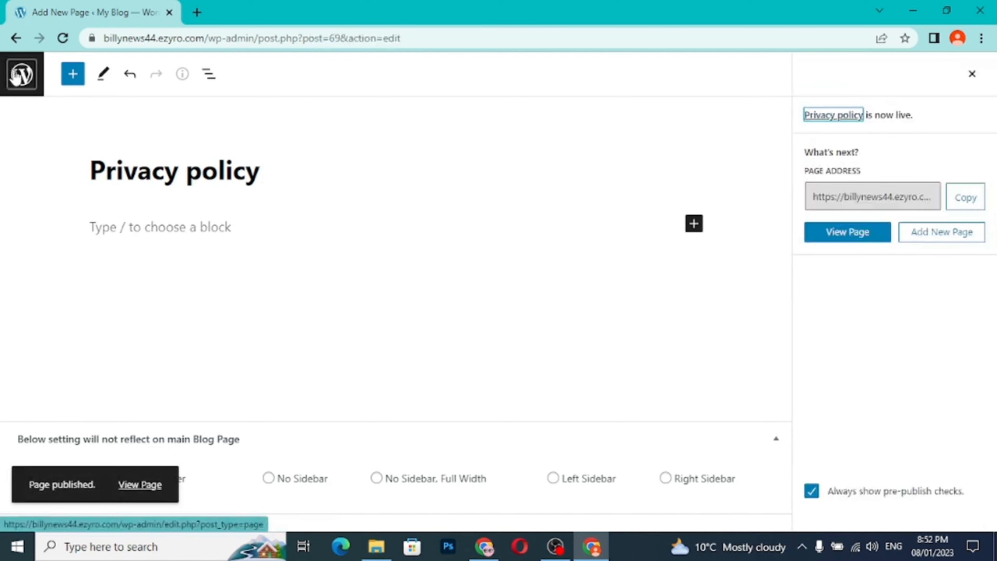
# - Return to the page list, create another page titled "Terms and Condition" and publish it
pyautogui.click(22, 76)
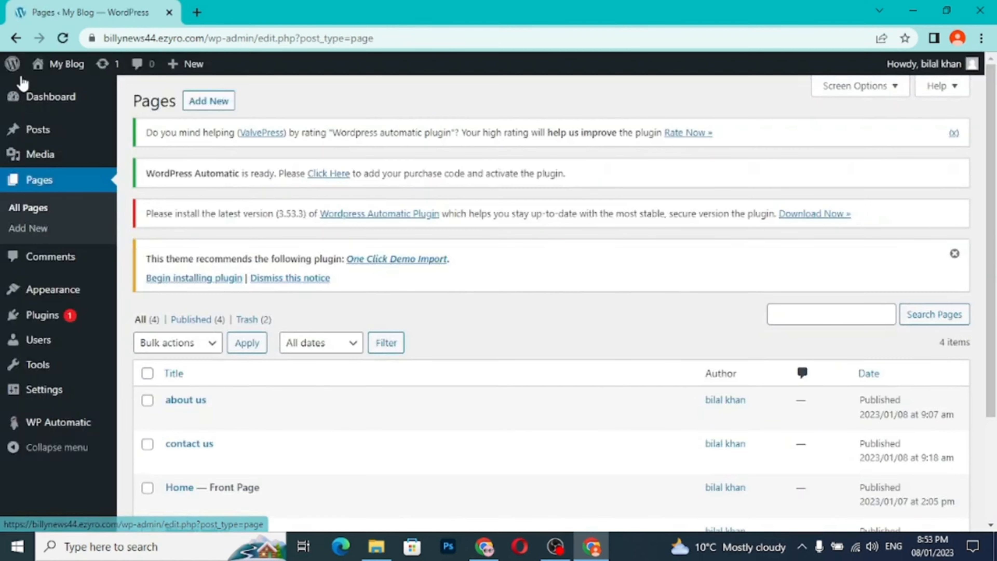
pyautogui.click(198, 108)
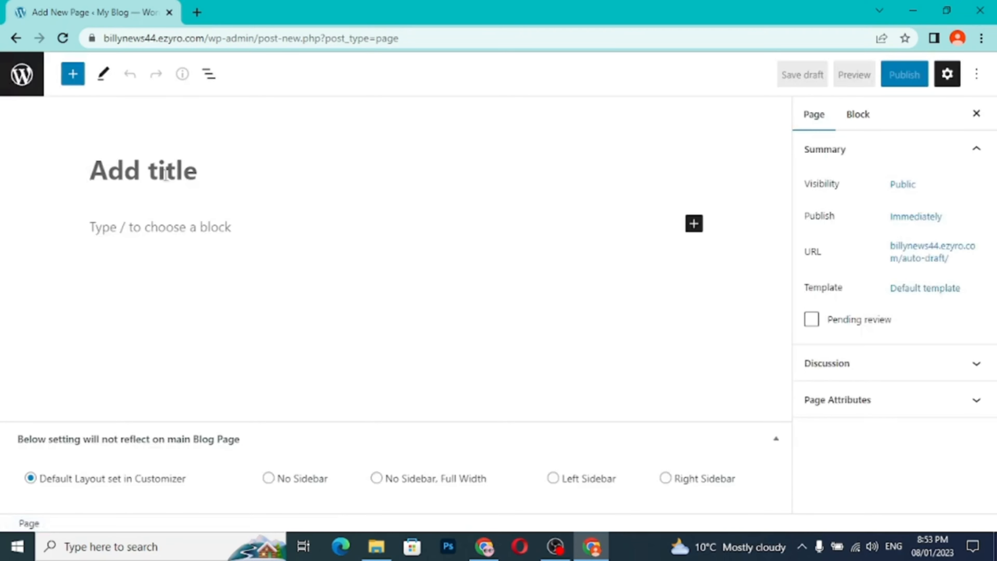
pyautogui.write('Terms and Condition')
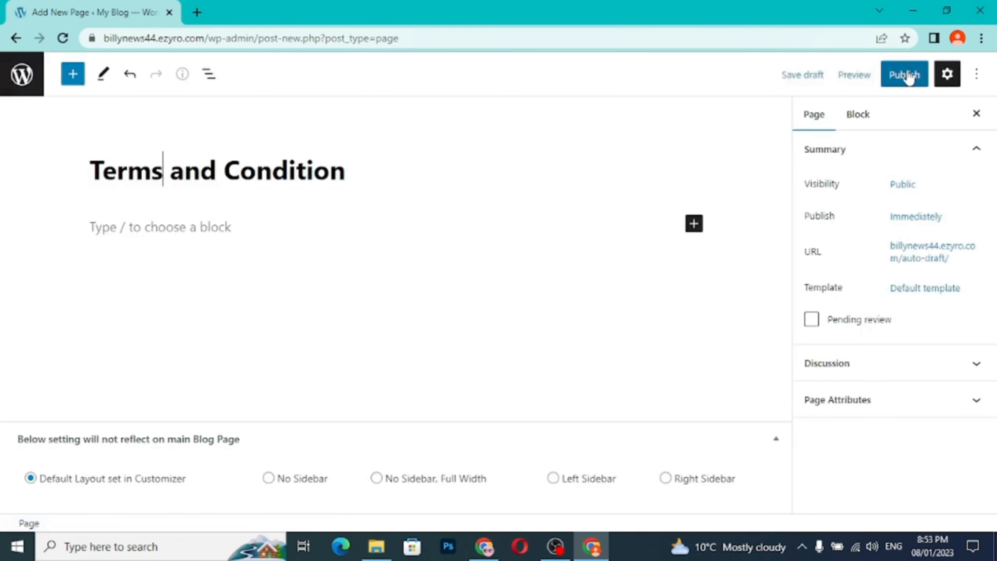
pyautogui.click(906, 76)
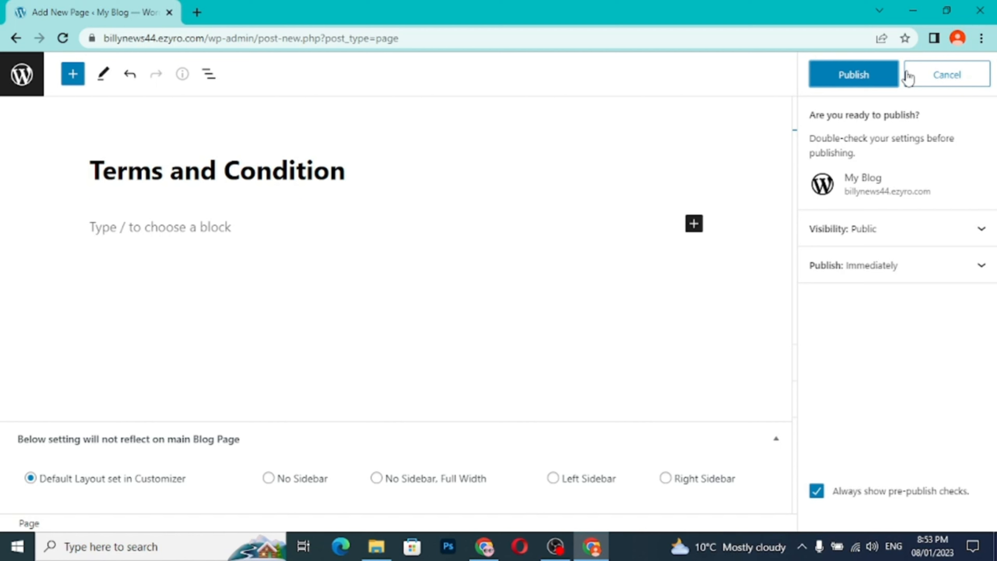
pyautogui.click(870, 83)
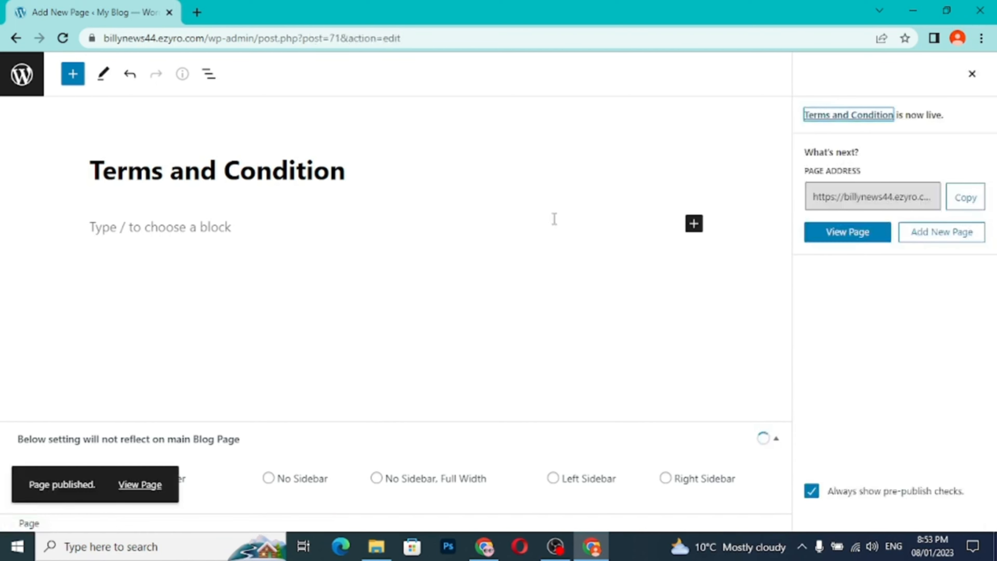
# - Review the dashboard's page list and check how the pages are shown in the live site's navigation
pyautogui.click(30, 78)
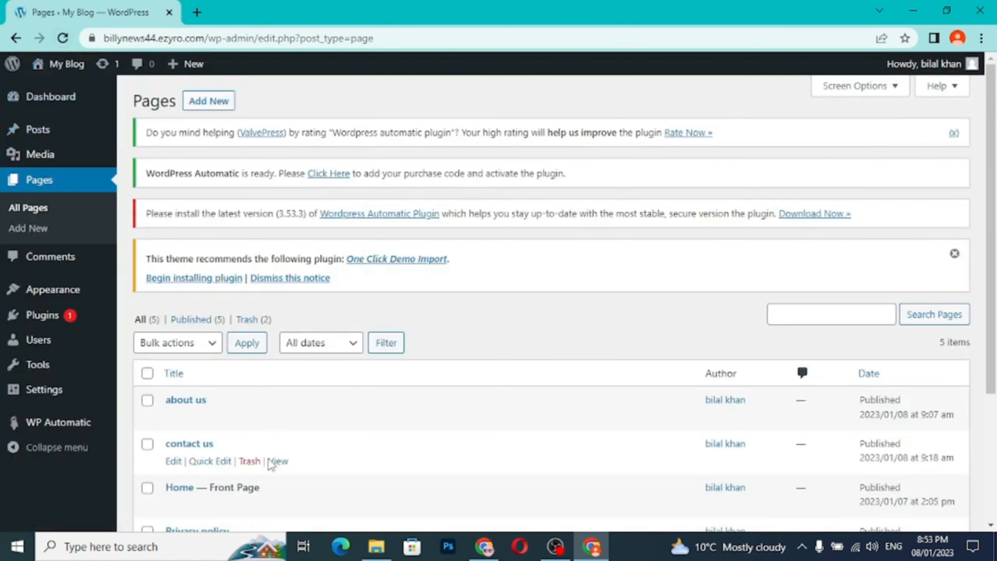
pyautogui.scroll(-1, 263, 472)
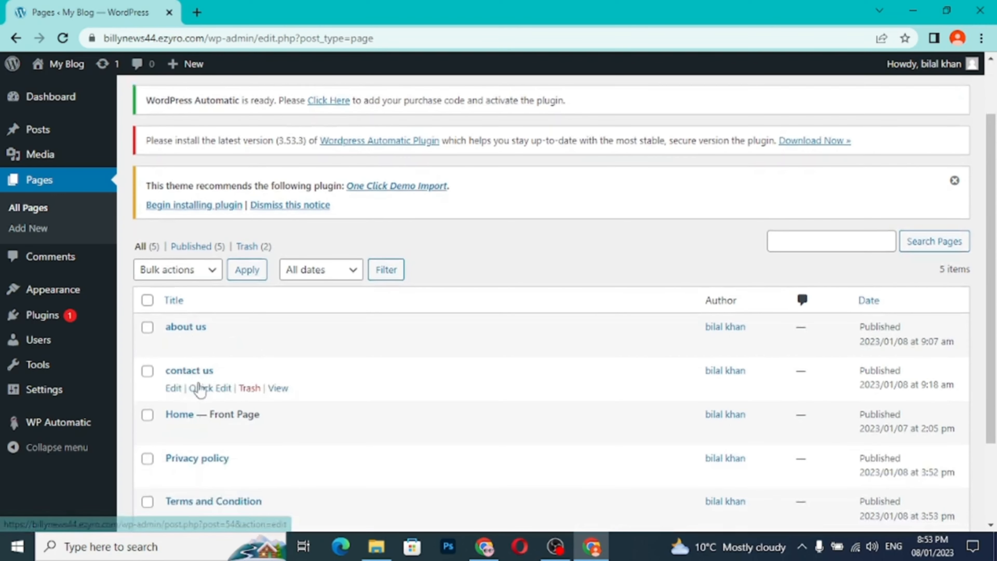
pyautogui.scroll(-1, 326, 428)
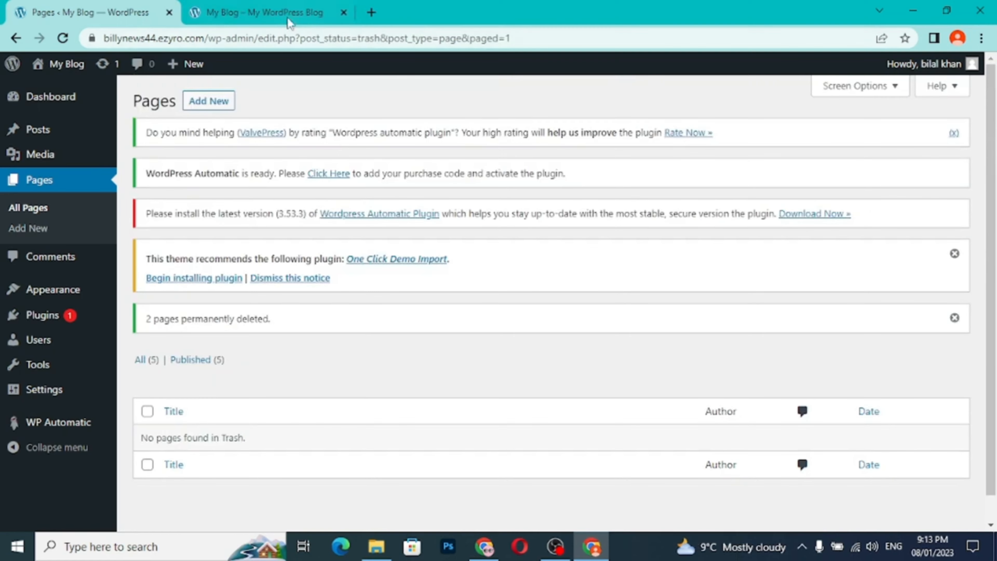
pyautogui.click(289, 18)
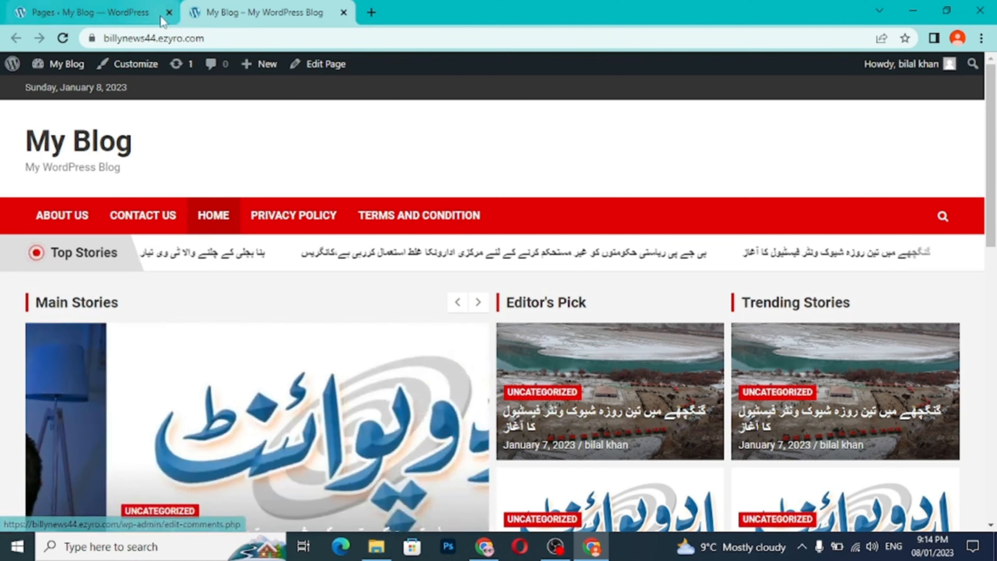
pyautogui.click(146, 16)
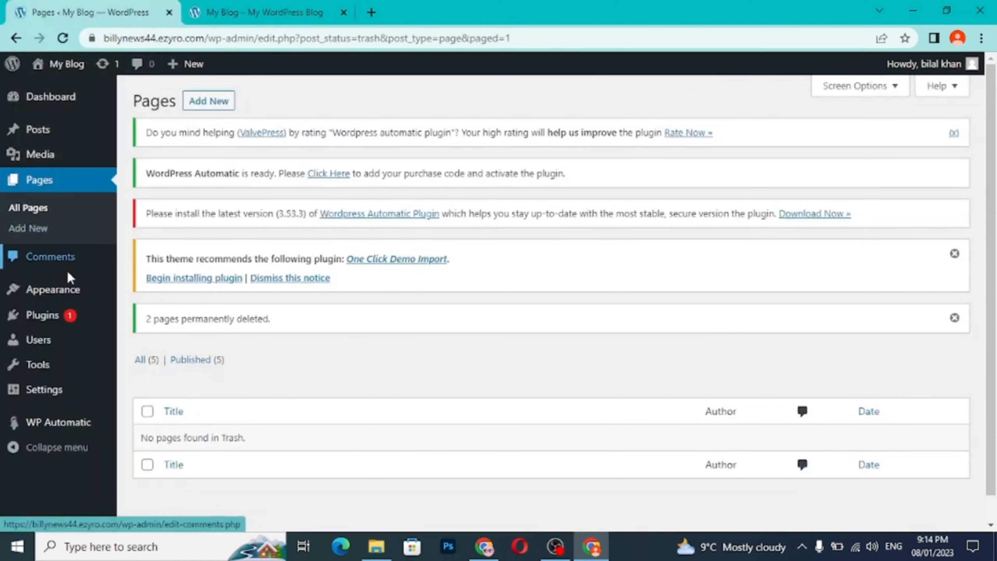
# - Open the post categories from the dashboard and add a new category named "sports"
pyautogui.moveTo(67, 297)
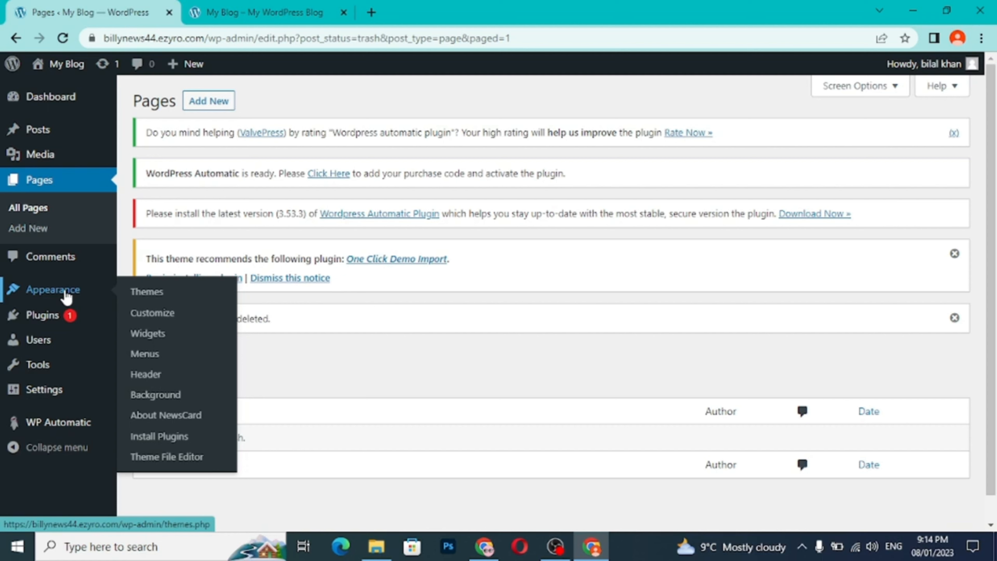
pyautogui.moveTo(39, 142)
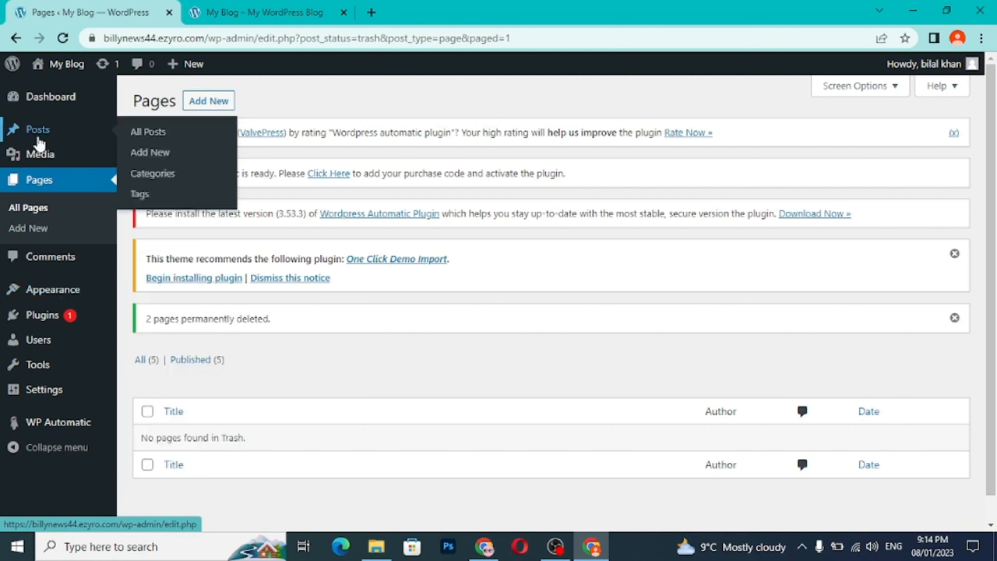
pyautogui.click(161, 180)
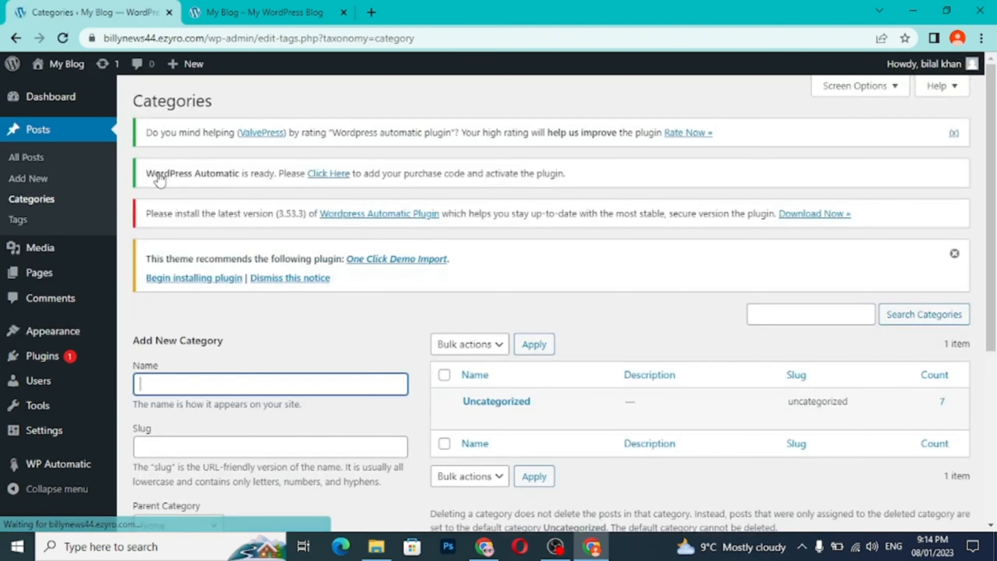
pyautogui.scroll(-3, 344, 369)
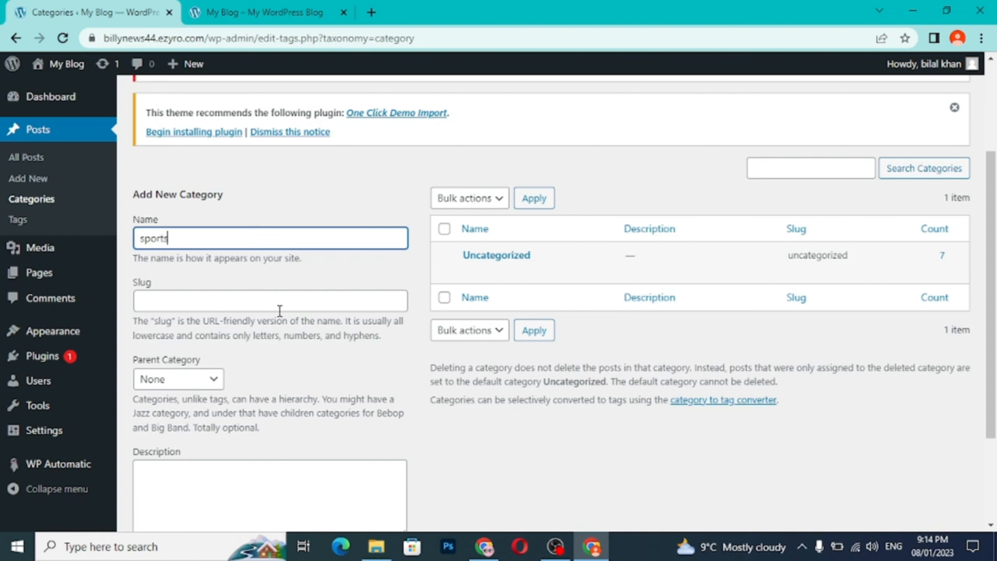
pyautogui.scroll(-3, 516, 404)
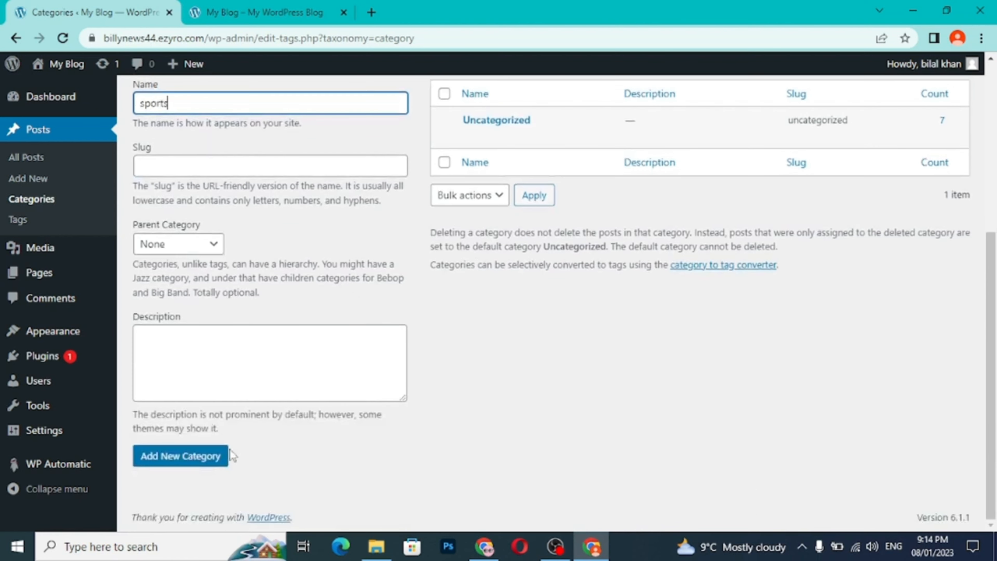
pyautogui.click(217, 458)
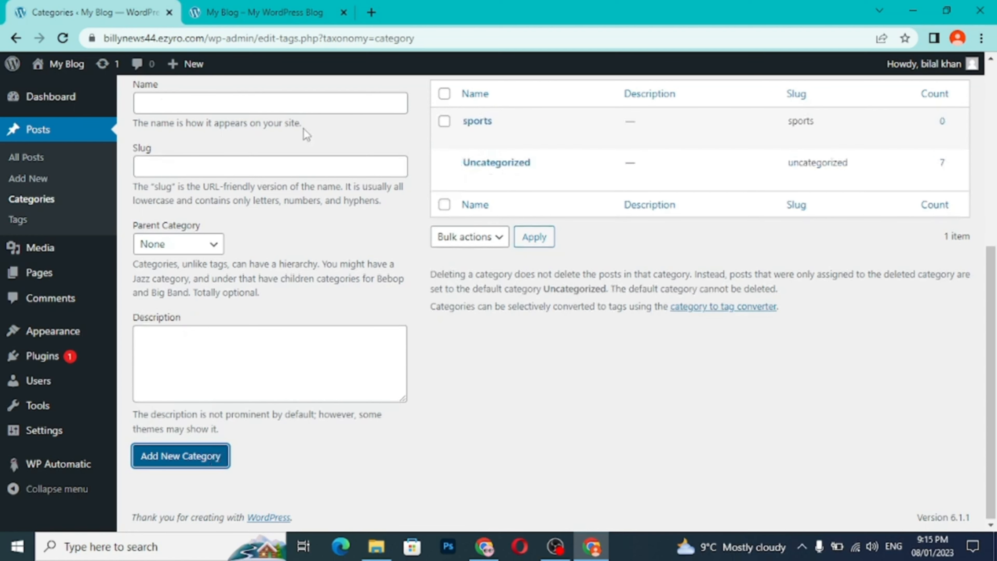
# - Add another post category named "health"
pyautogui.click(273, 105)
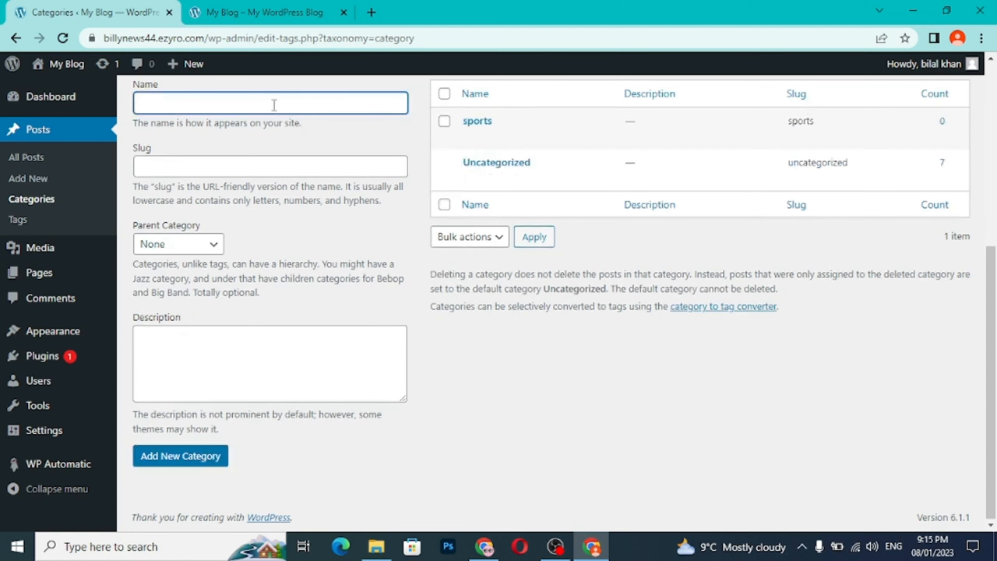
pyautogui.write('health')
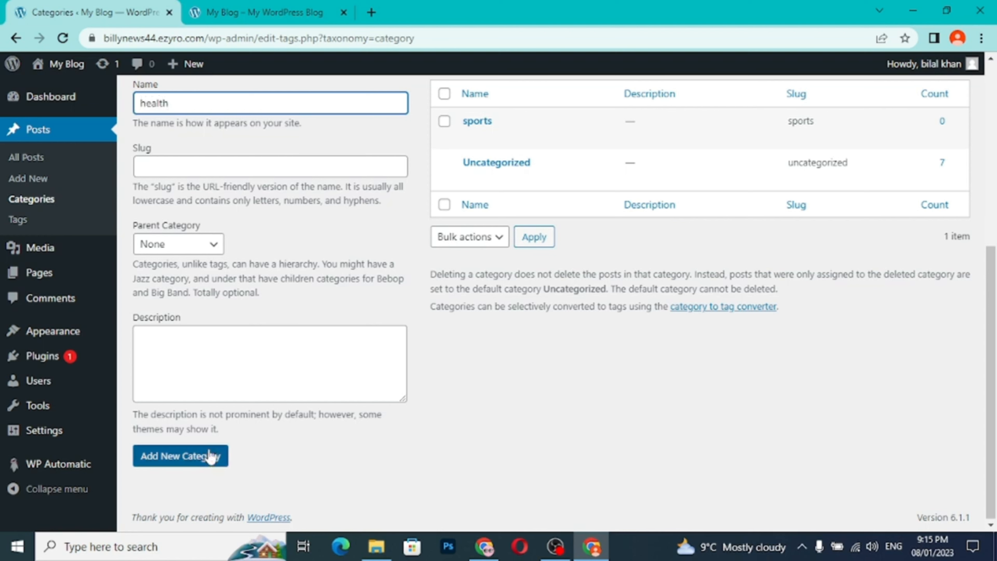
pyautogui.click(211, 457)
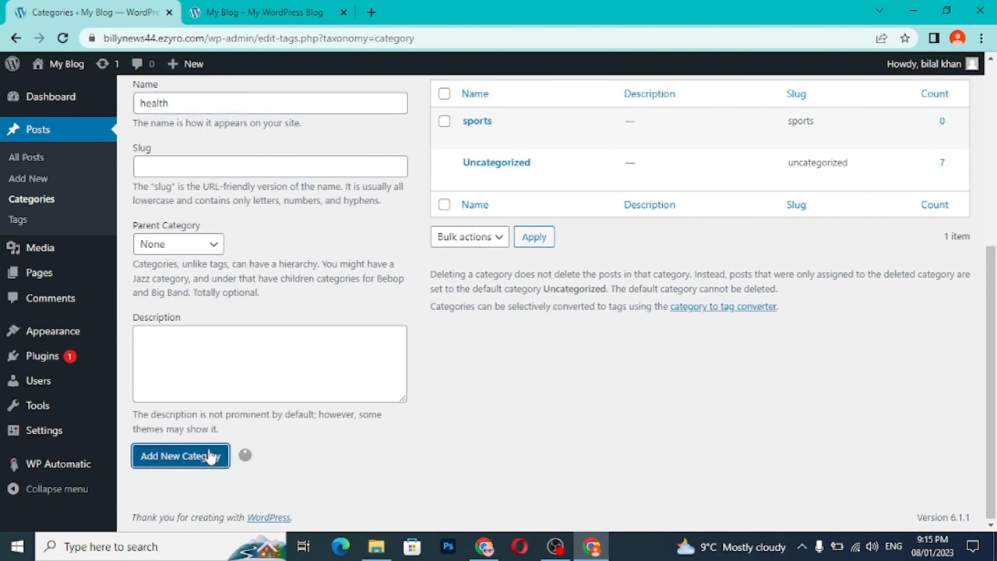
# - Add two more post categories named "bollywood" and "politics news"
pyautogui.click(229, 102)
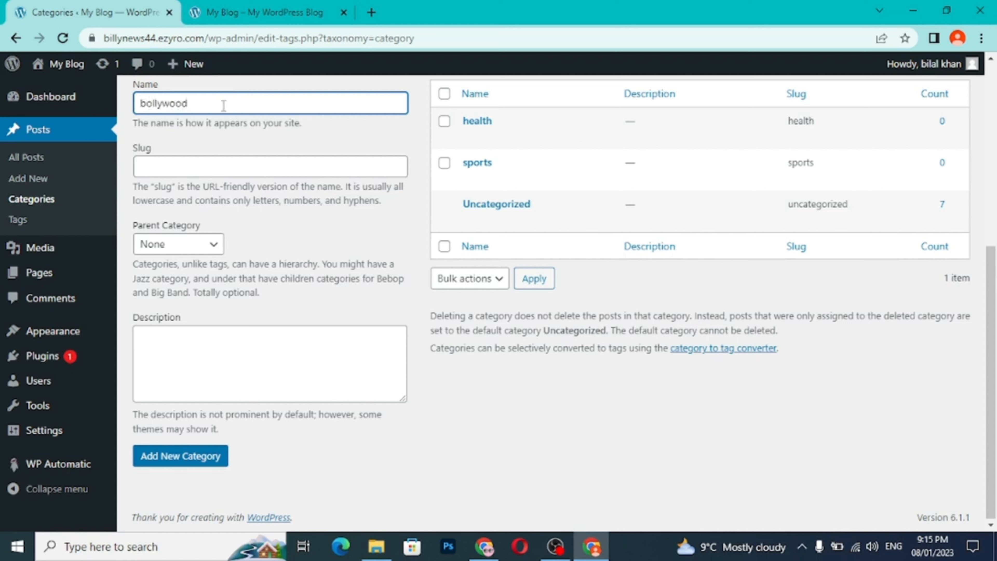
pyautogui.click(180, 465)
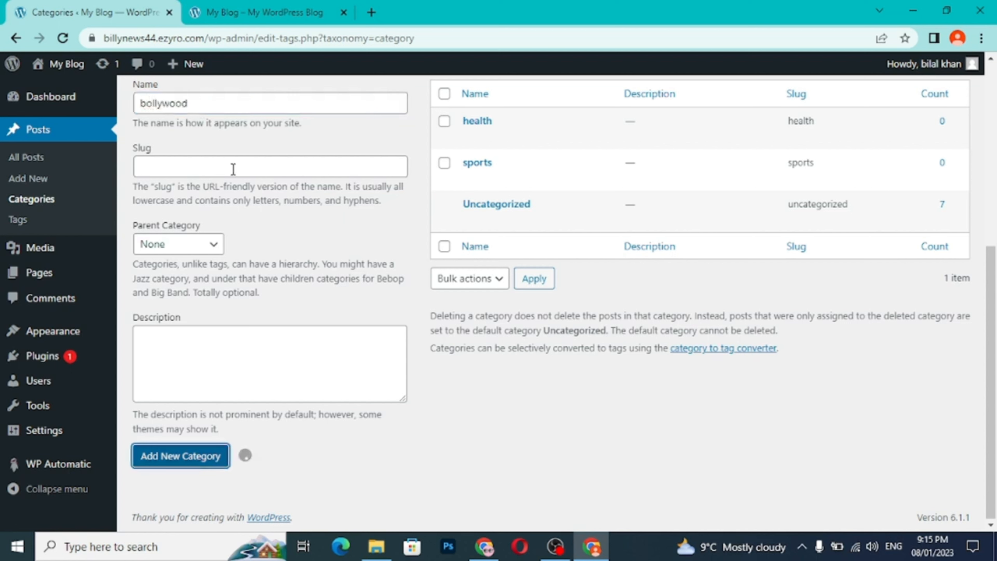
pyautogui.click(221, 105)
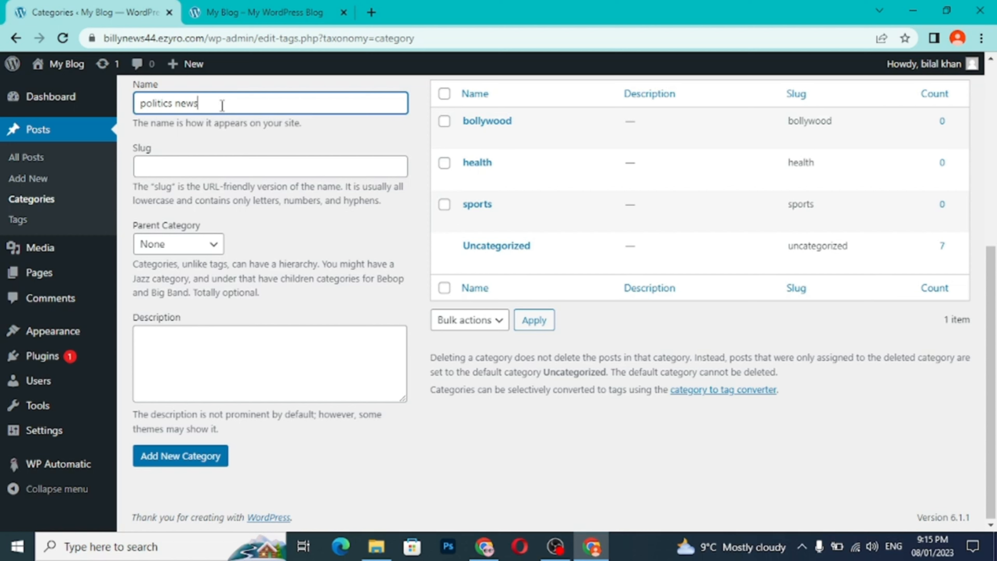
pyautogui.click(179, 457)
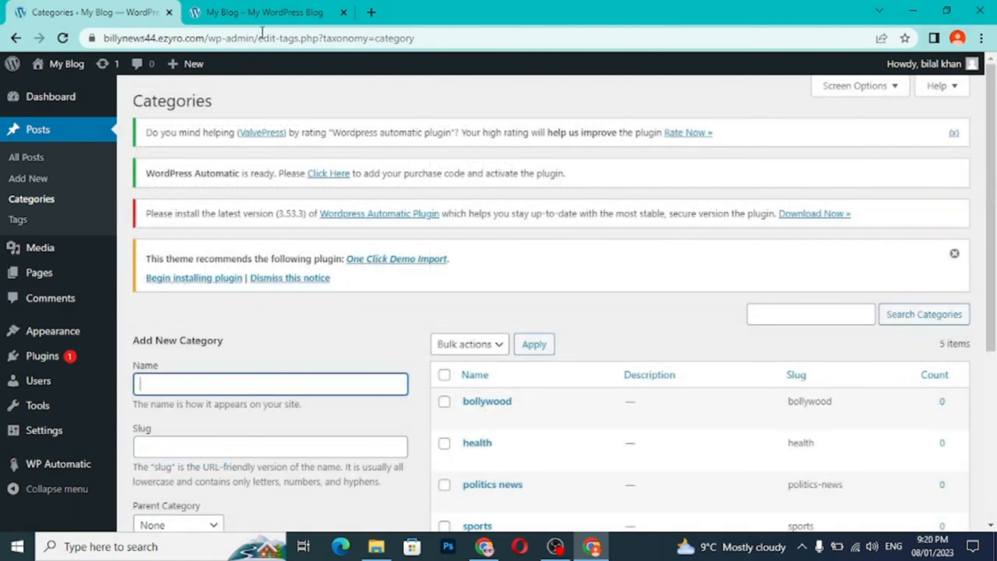
# - Reload the live site and compare its navigation bar with the dashboard's category list
pyautogui.click(267, 13)
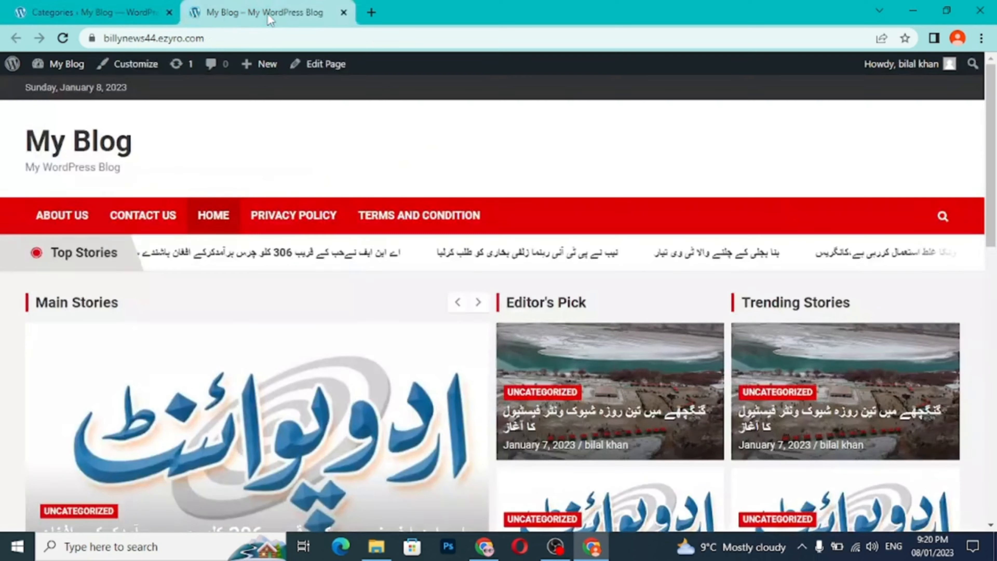
pyautogui.click(63, 38)
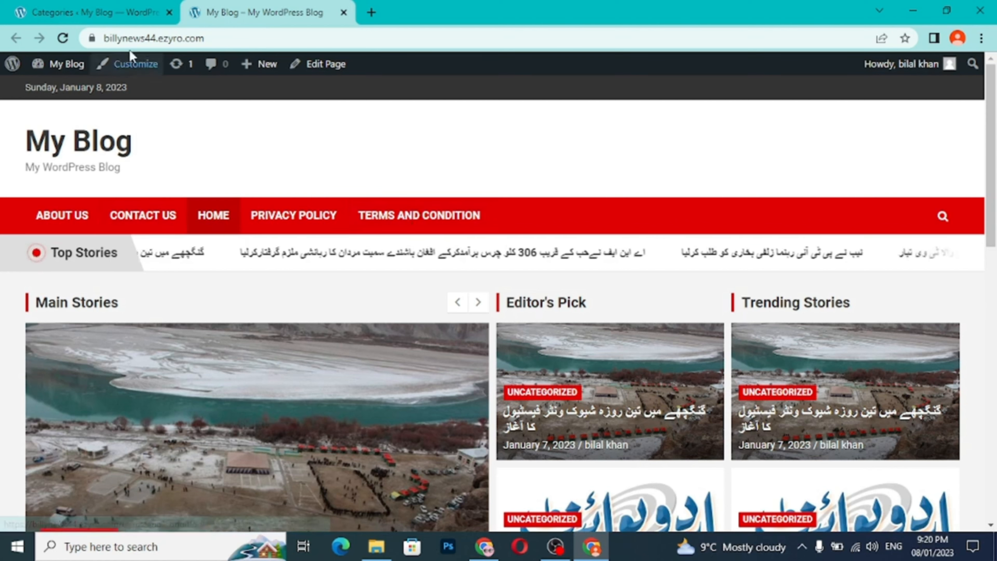
pyautogui.click(123, 15)
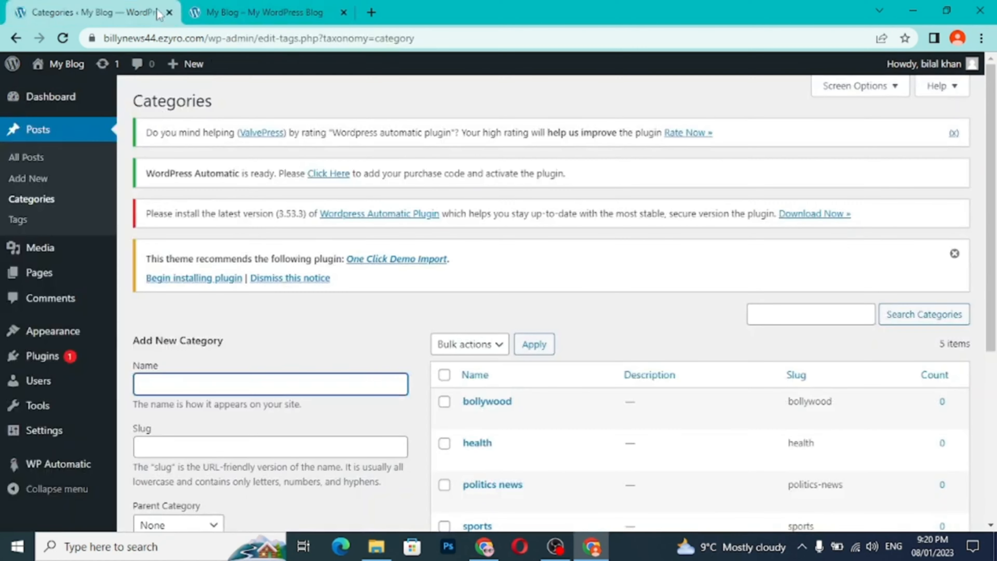
pyautogui.click(264, 13)
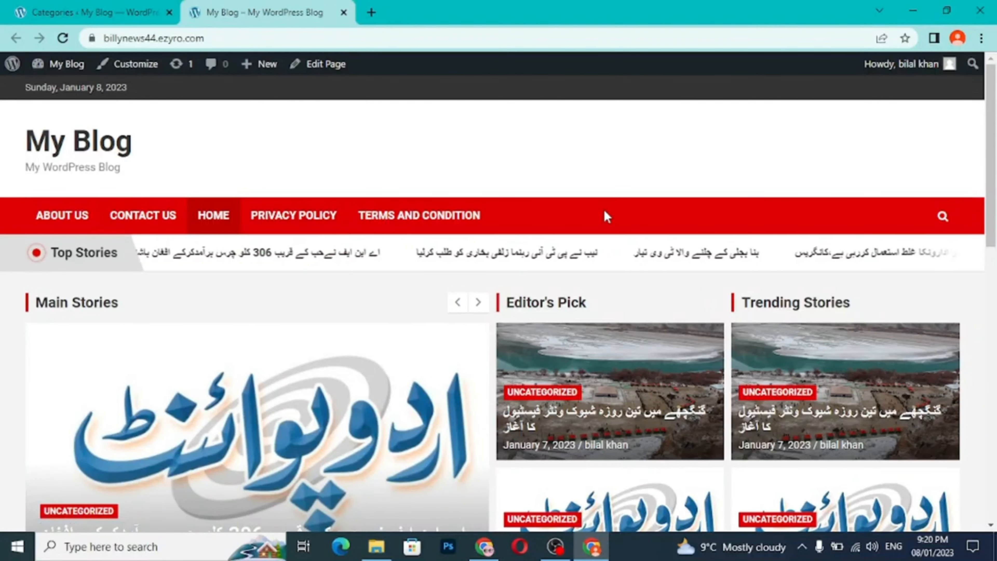
# - Create a navigation menu named "Main menu" in the dashboard with Primary as its display location
pyautogui.click(100, 16)
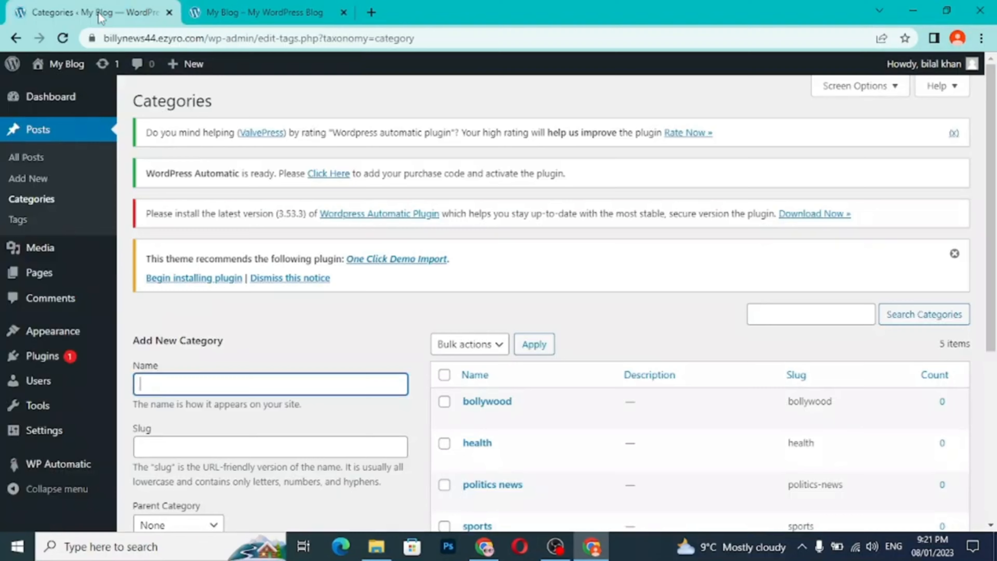
pyautogui.moveTo(68, 341)
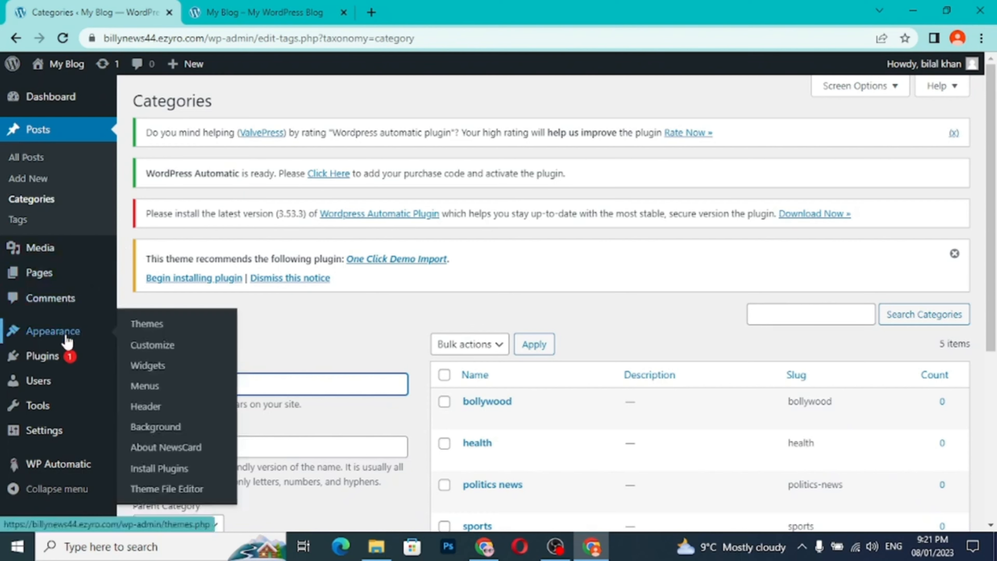
pyautogui.click(163, 388)
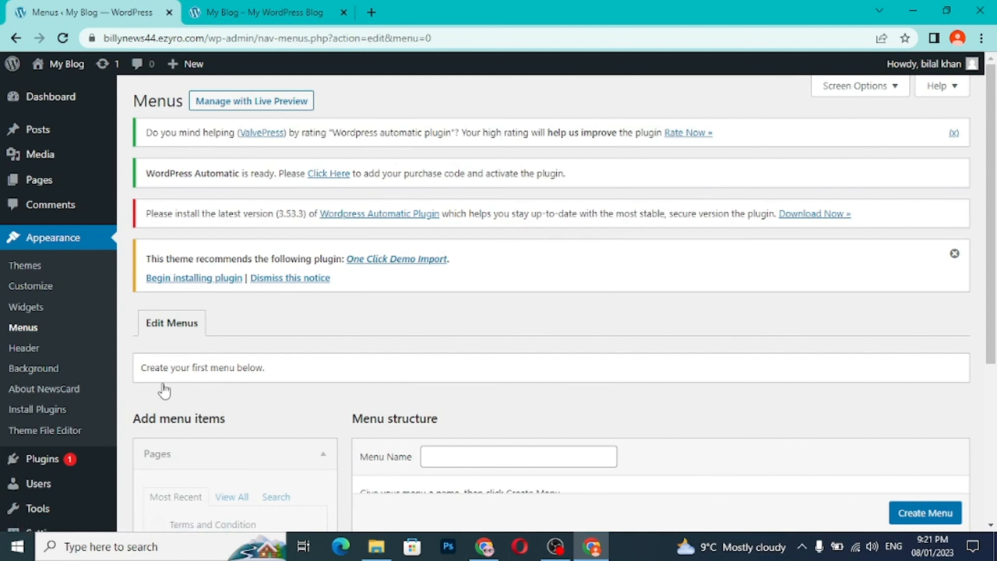
pyautogui.scroll(-2, 477, 451)
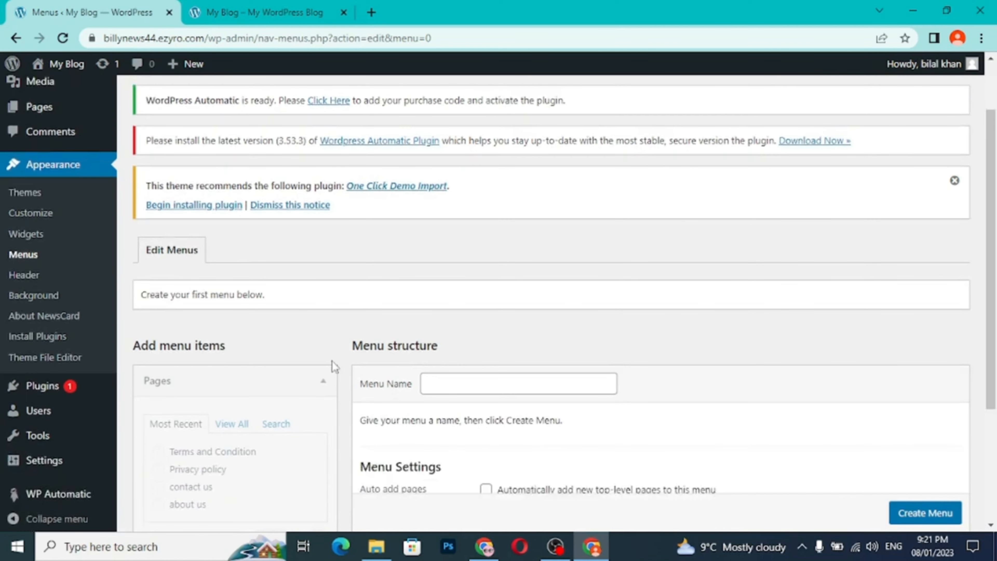
pyautogui.click(444, 384)
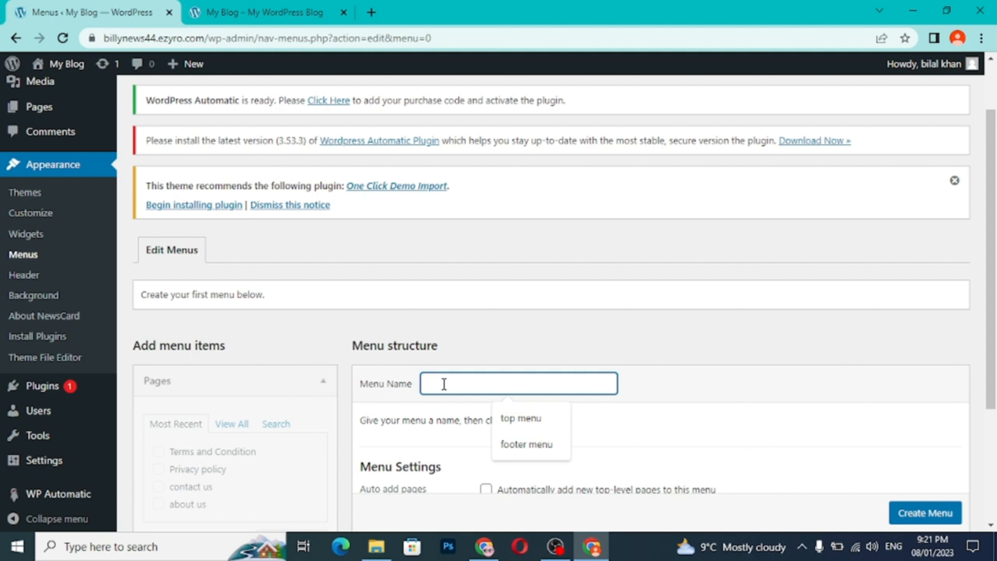
pyautogui.write('M')
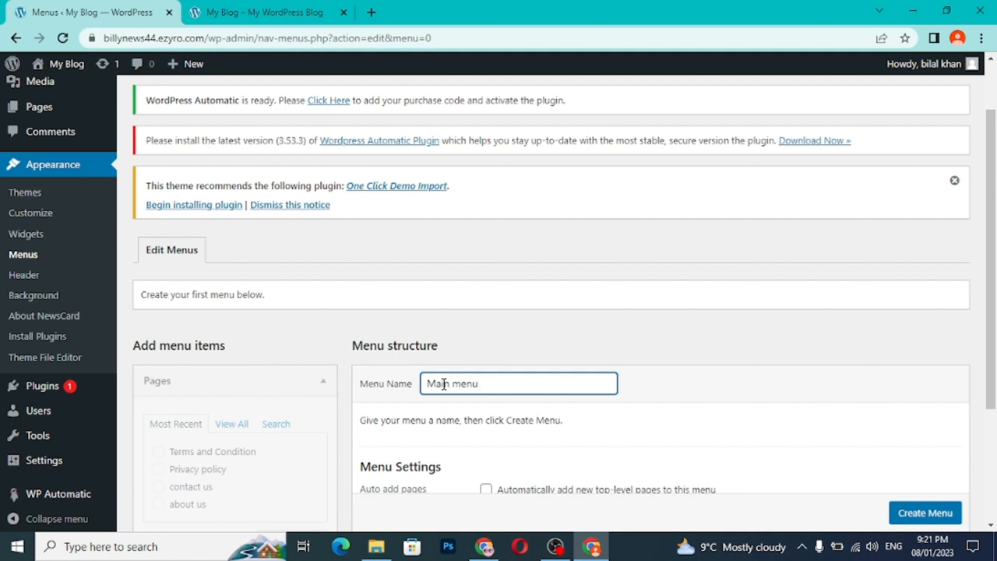
pyautogui.write('ain menu')
pyautogui.scroll(-4, 444, 383)
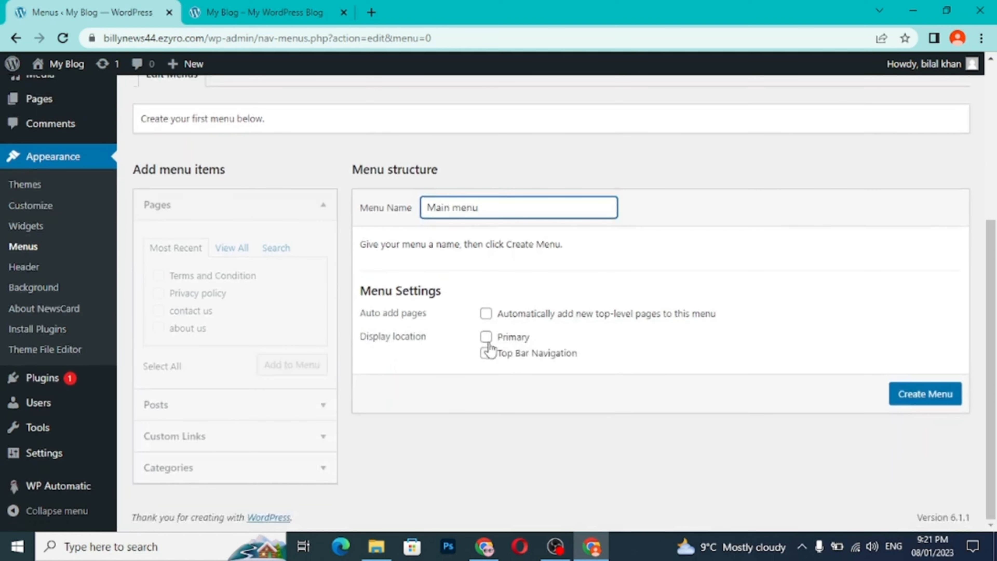
pyautogui.click(487, 338)
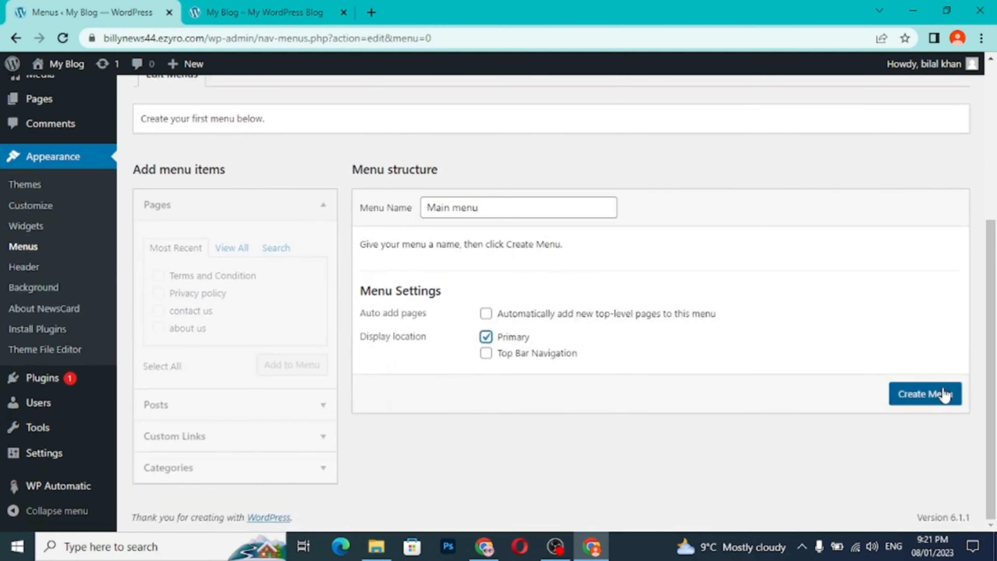
pyautogui.click(944, 394)
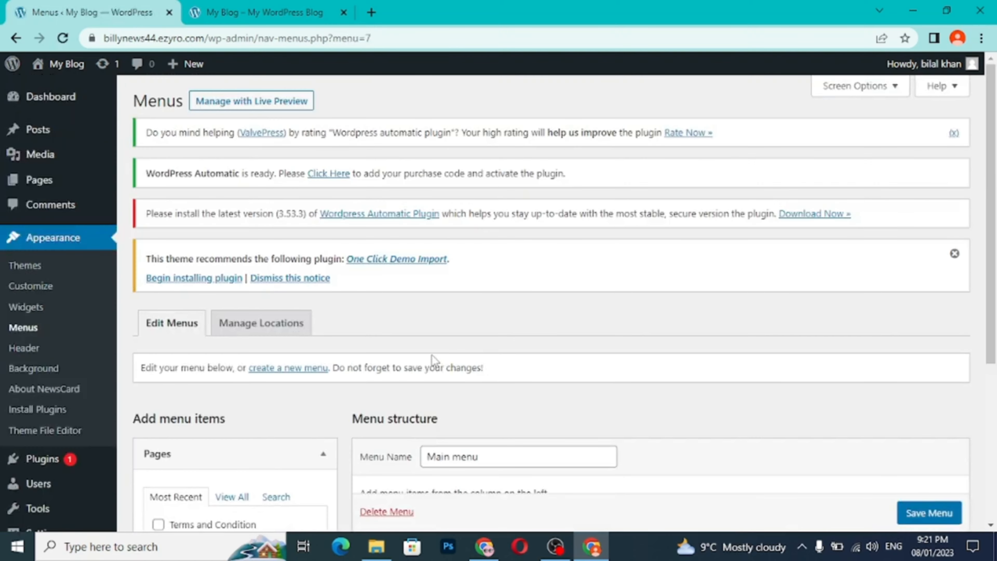
# - Open Main menu in the live preview customizer and add the Home, about us and contact us pages to it
pyautogui.scroll(-5, 431, 355)
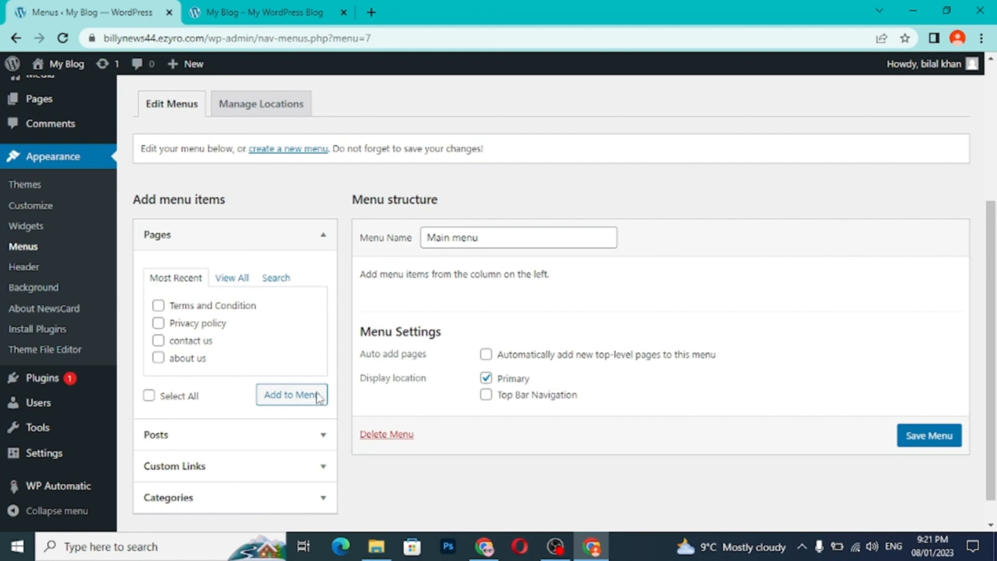
pyautogui.scroll(5, 301, 396)
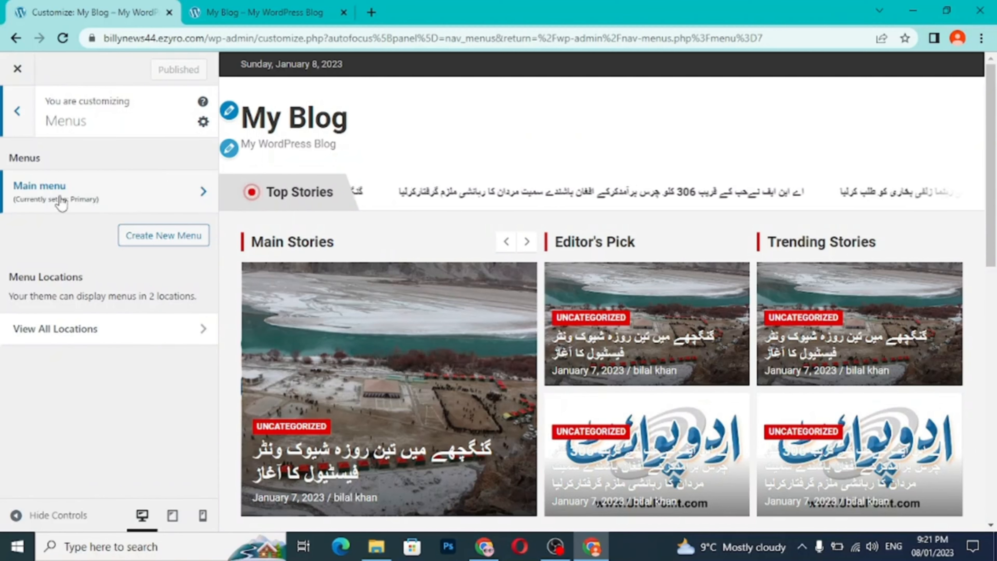
pyautogui.click(205, 195)
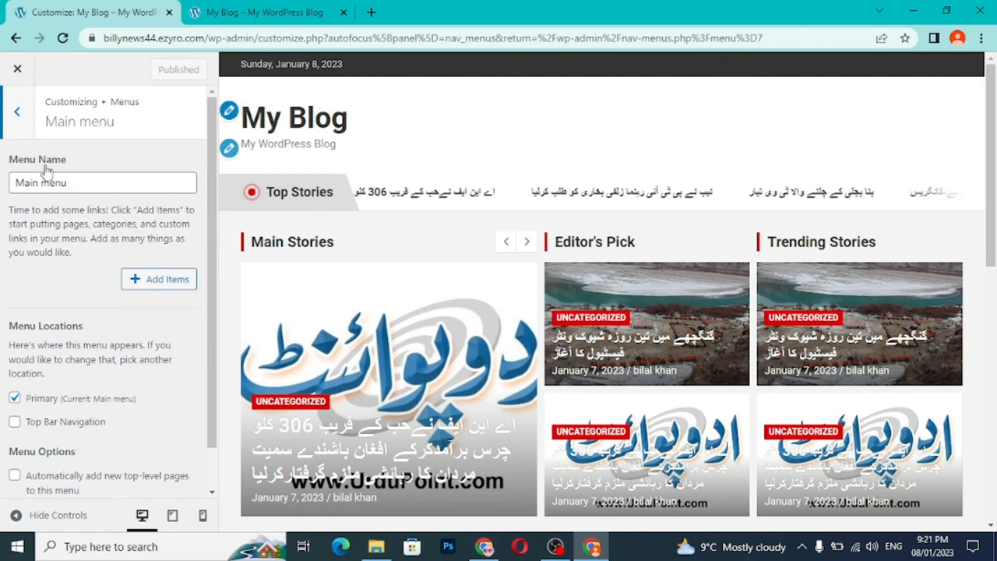
pyautogui.click(149, 283)
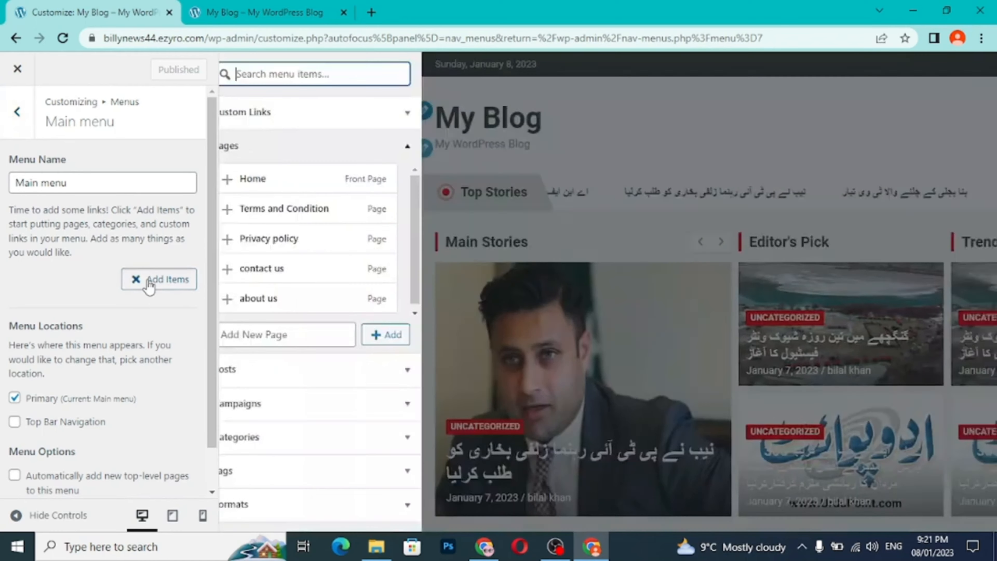
pyautogui.click(244, 179)
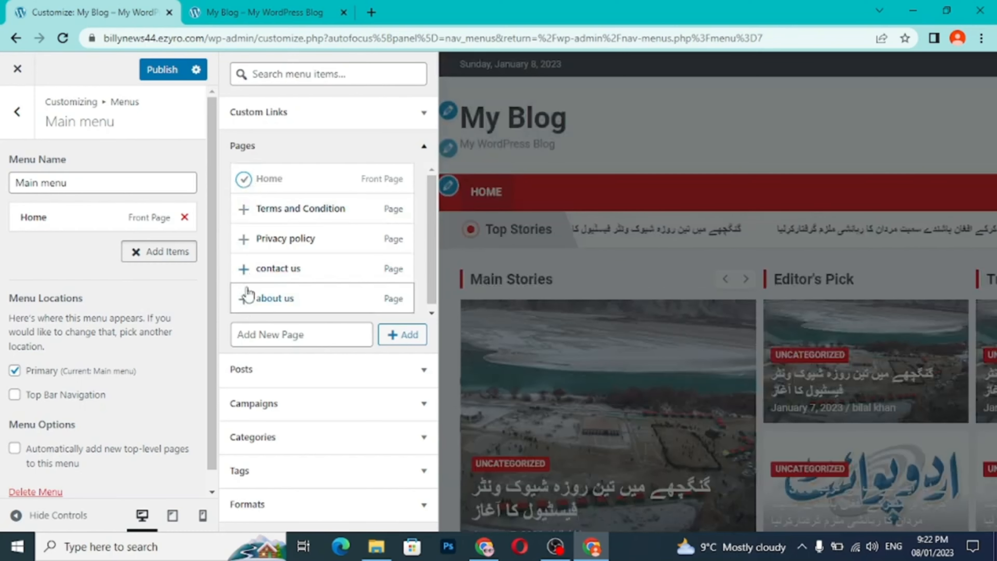
pyautogui.click(244, 299)
pyautogui.click(244, 268)
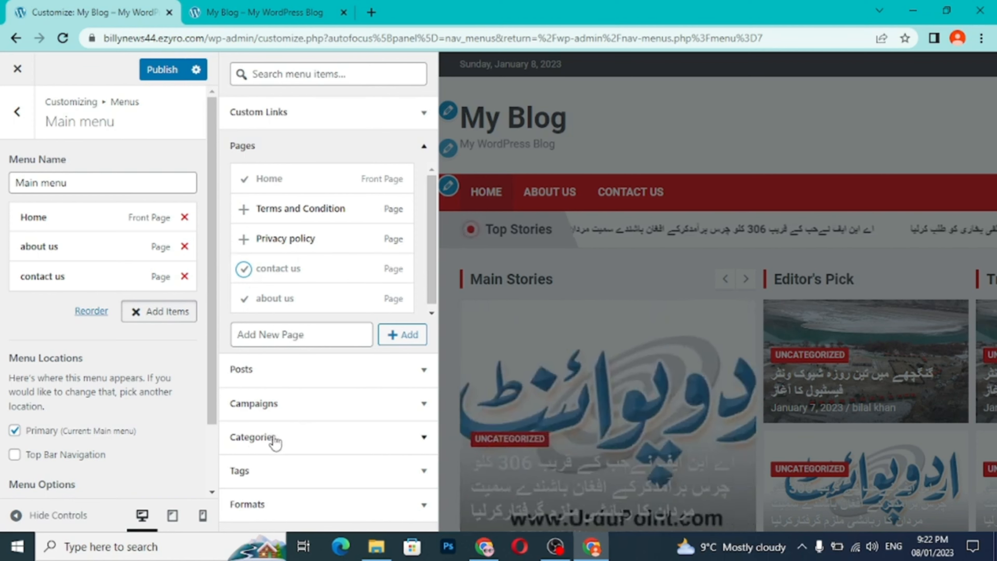
# - Add the sports, health, bollywood and politics news categories to Main menu and finish adding items
pyautogui.click(256, 442)
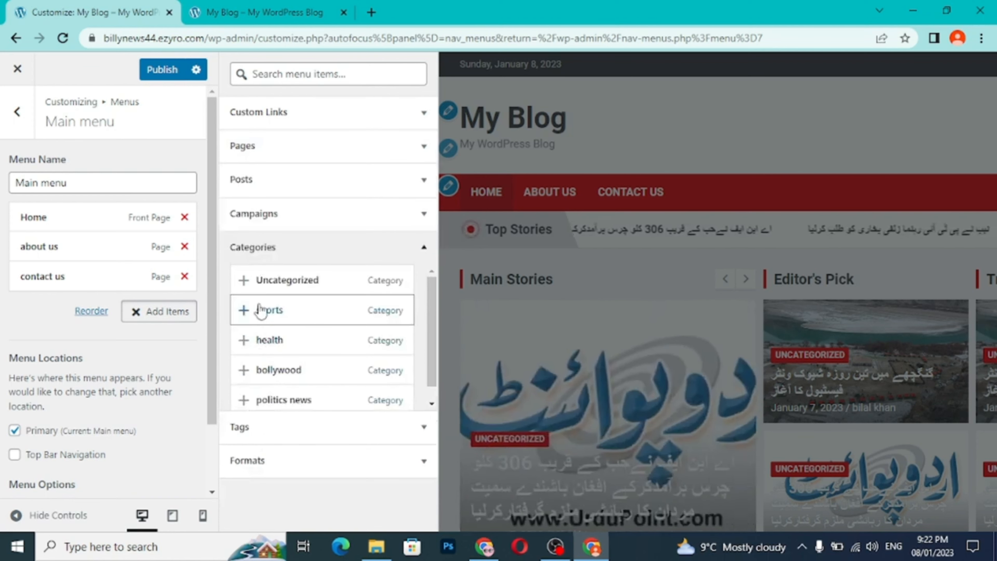
pyautogui.click(244, 310)
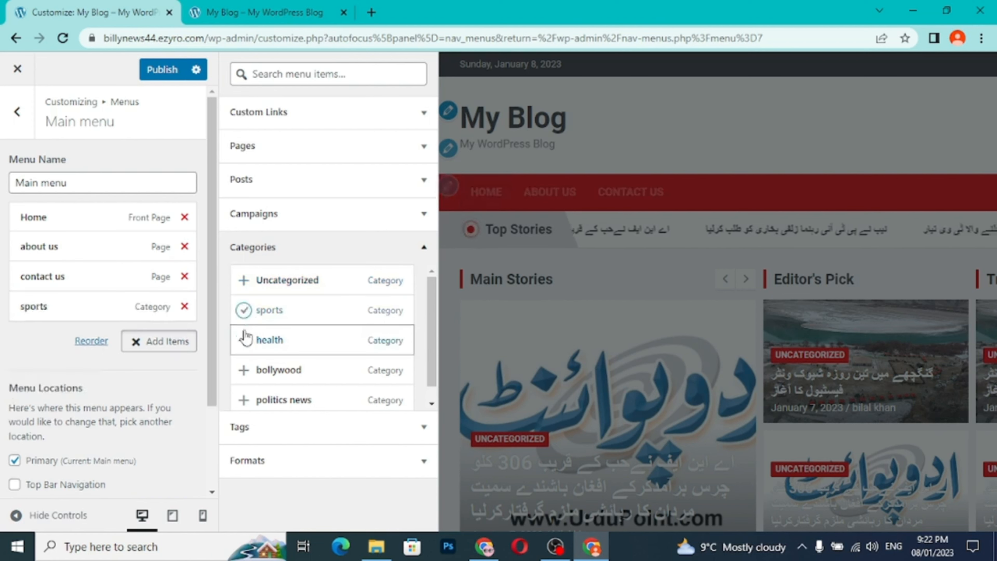
pyautogui.click(244, 340)
pyautogui.click(243, 370)
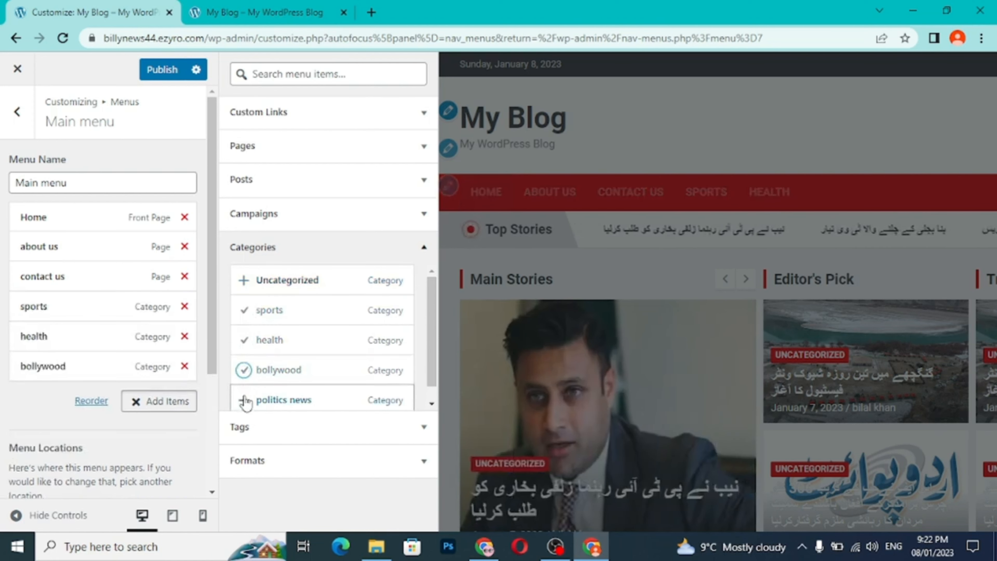
pyautogui.click(244, 400)
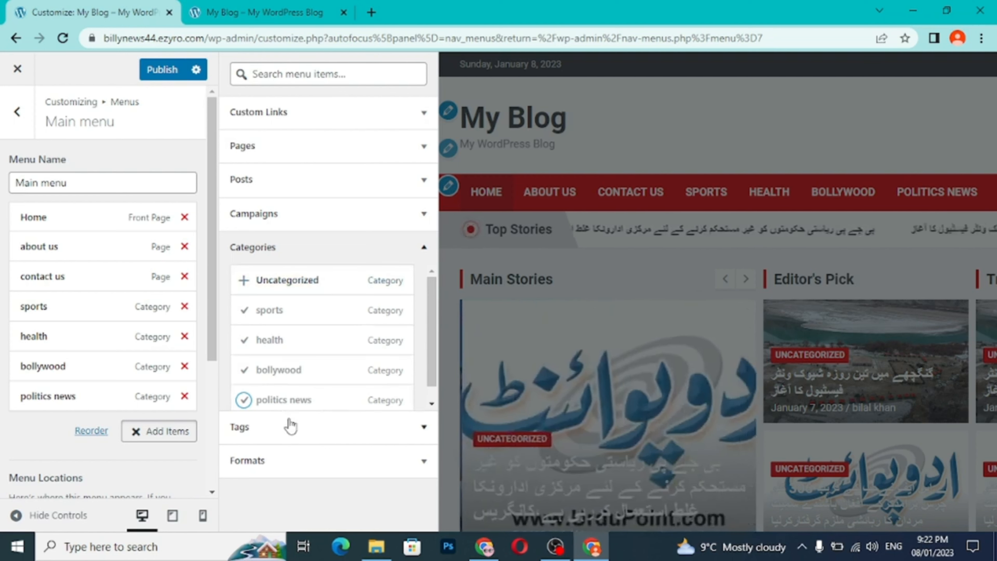
pyautogui.click(173, 436)
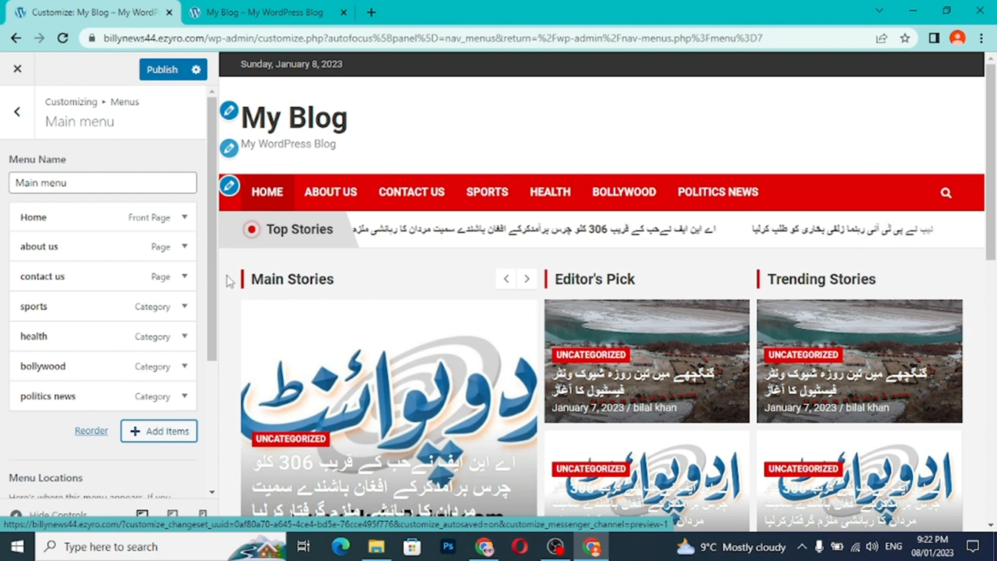
# - Publish the Main menu changes and close the customizer
pyautogui.scroll(-5, 155, 442)
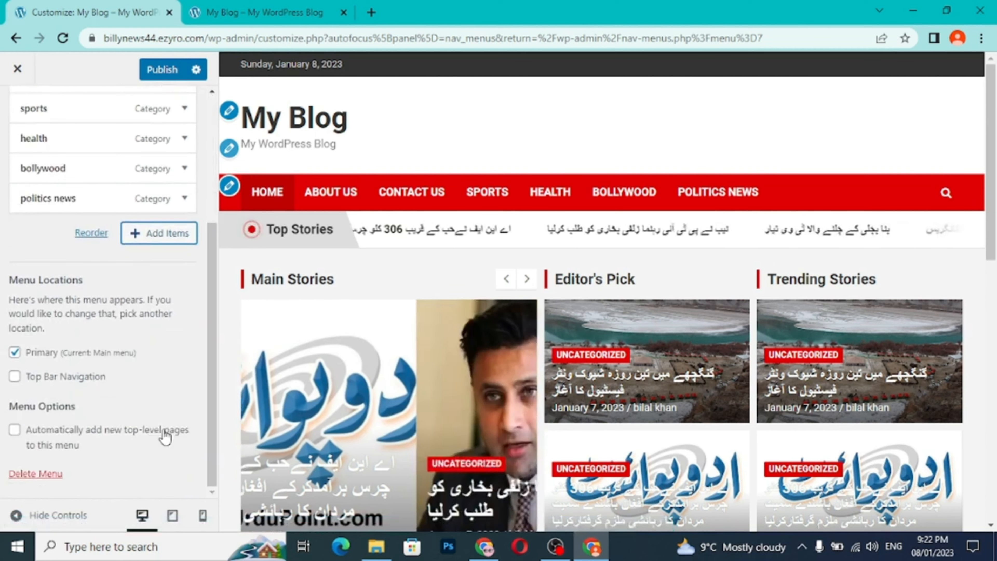
pyautogui.scroll(5, 161, 436)
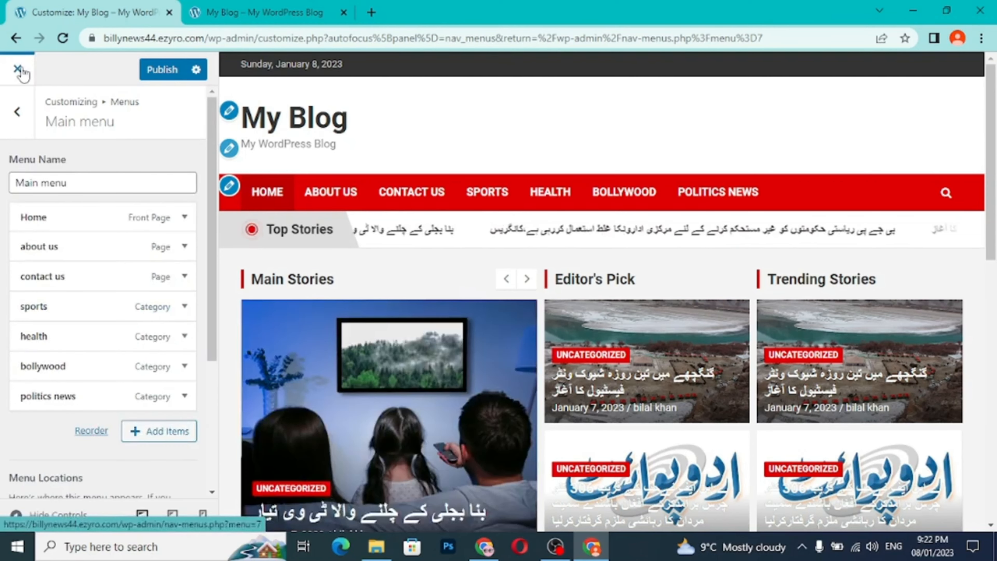
pyautogui.click(16, 112)
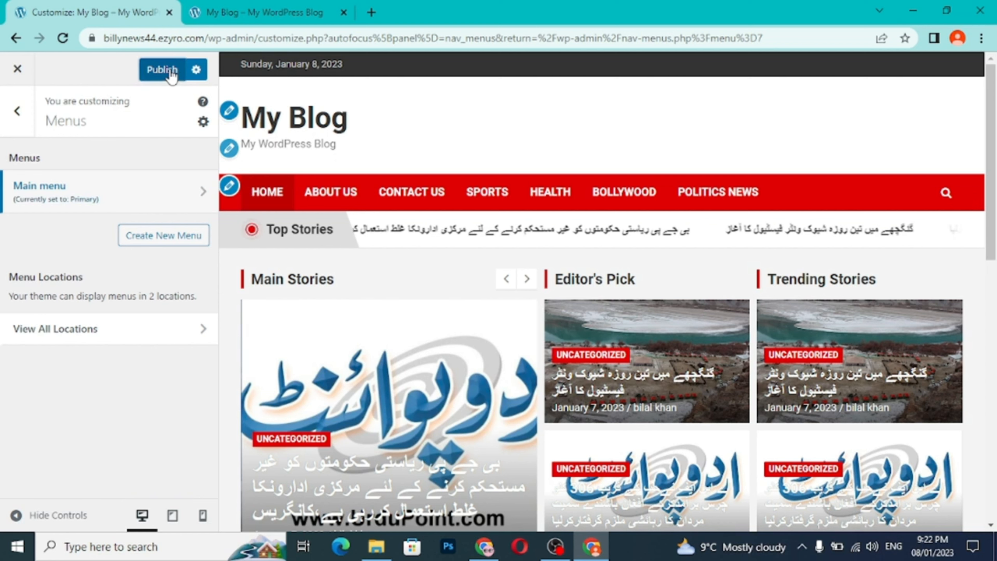
pyautogui.click(172, 73)
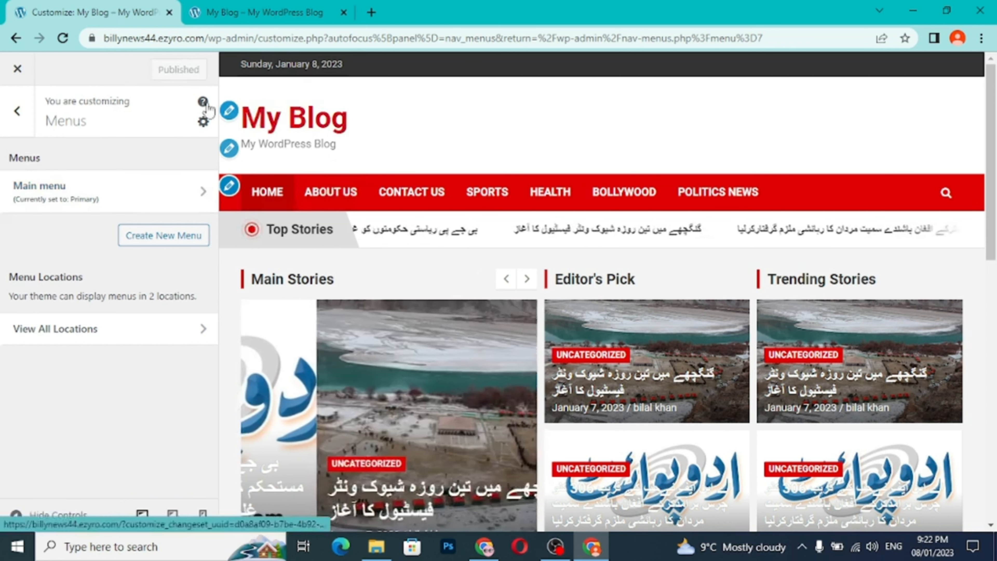
pyautogui.click(17, 71)
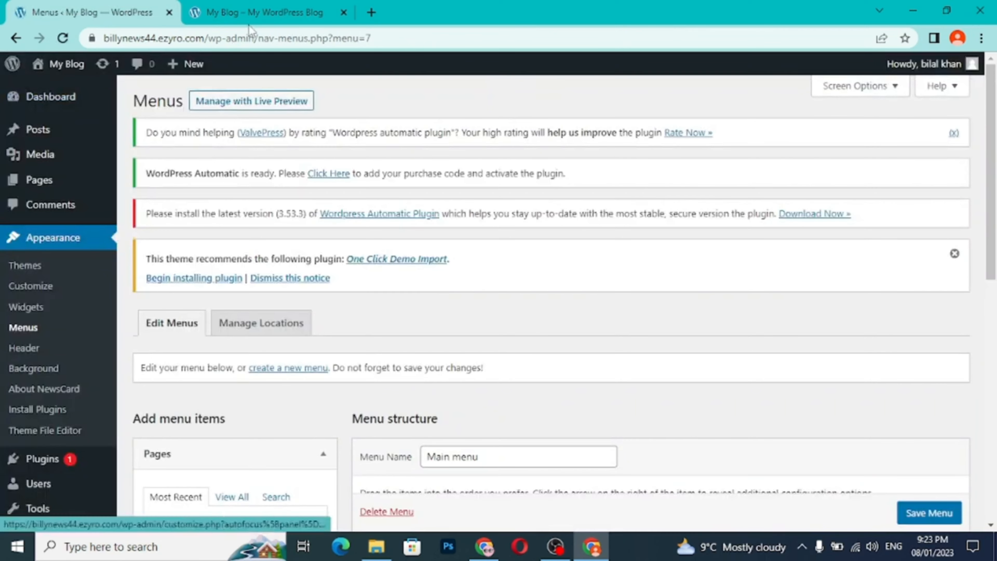
# - Reload the live site and check its navigation bar and home page
pyautogui.click(258, 18)
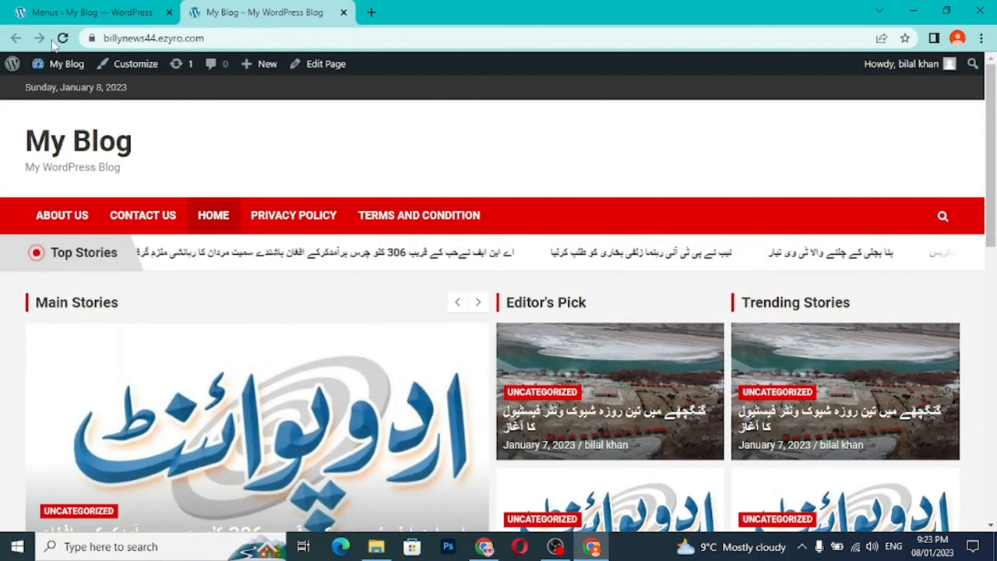
pyautogui.click(64, 39)
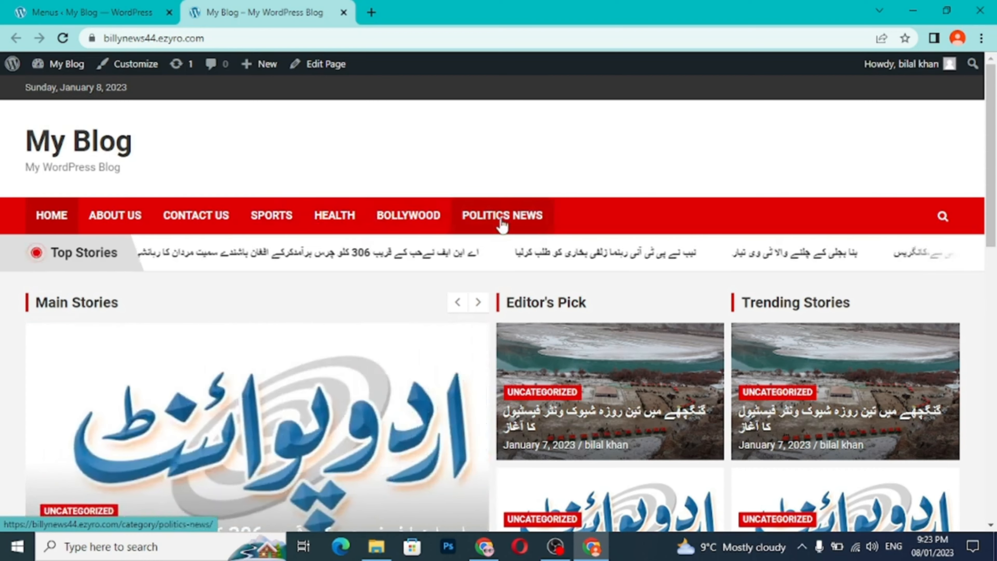
pyautogui.scroll(-5, 502, 225)
pyautogui.scroll(5, 501, 225)
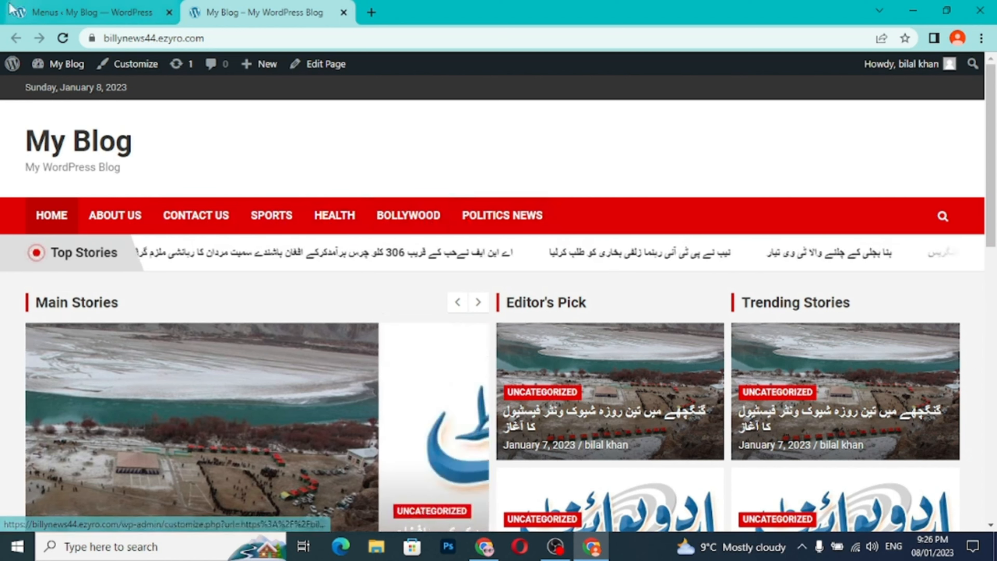
# - Return to the admin Menus page and open Main menu for reordering in the live preview customizer
pyautogui.click(38, 14)
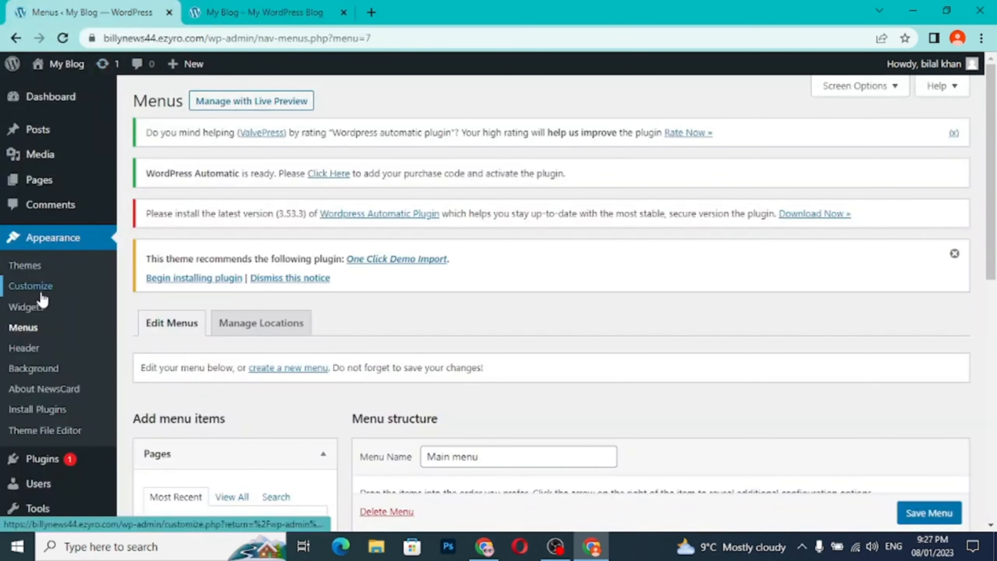
pyautogui.click(27, 331)
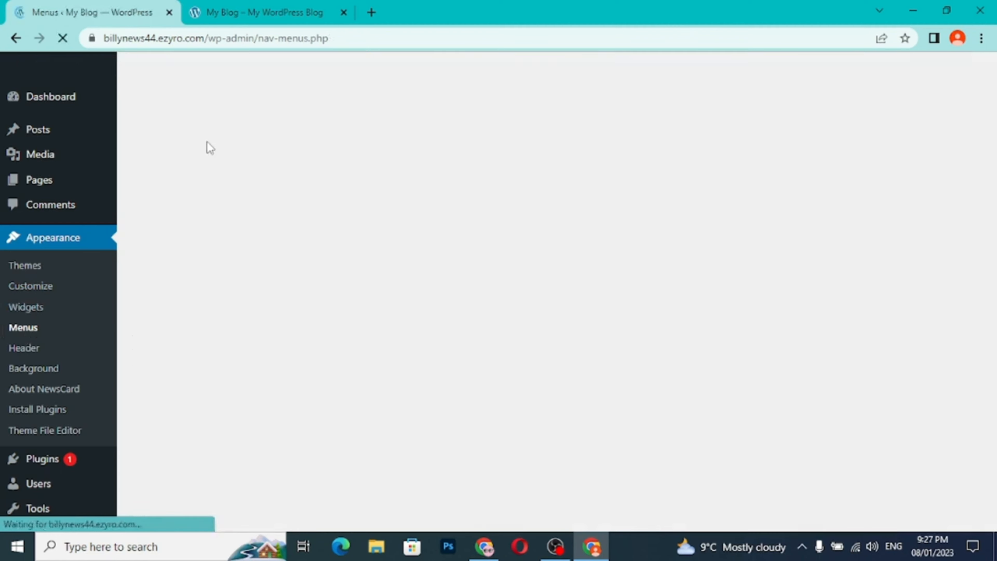
pyautogui.scroll(-4, 301, 323)
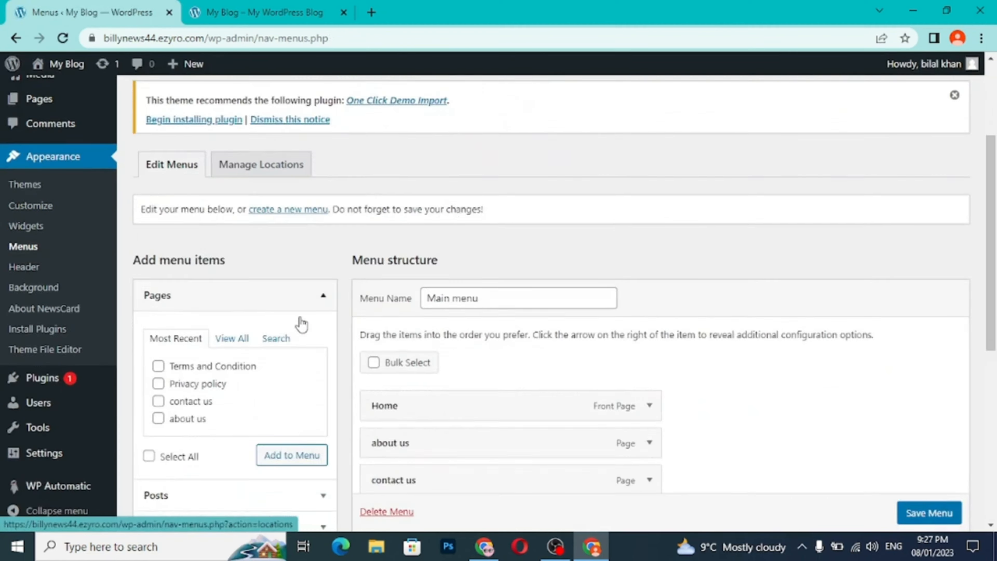
pyautogui.scroll(2, 302, 323)
pyautogui.scroll(4, 289, 259)
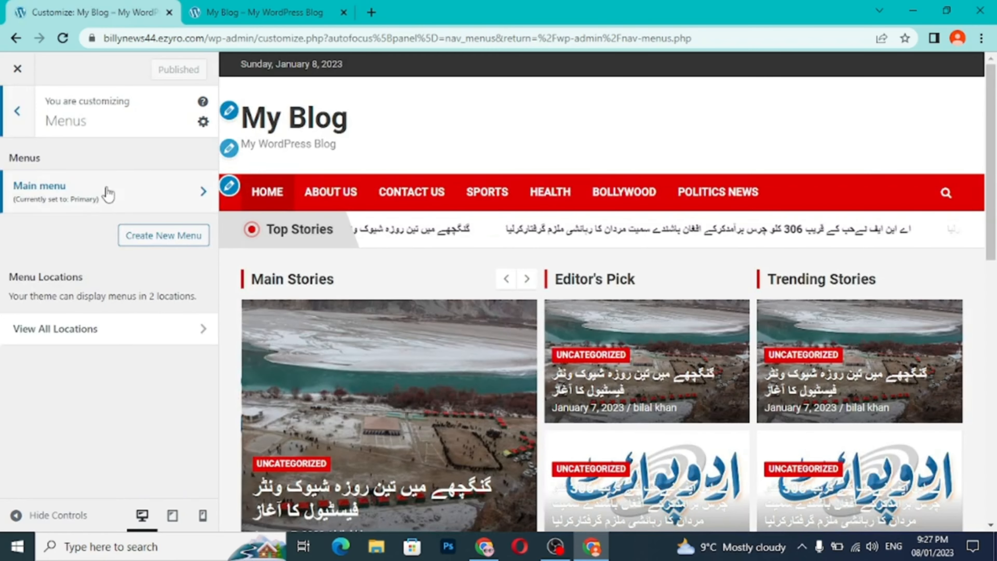
pyautogui.click(94, 199)
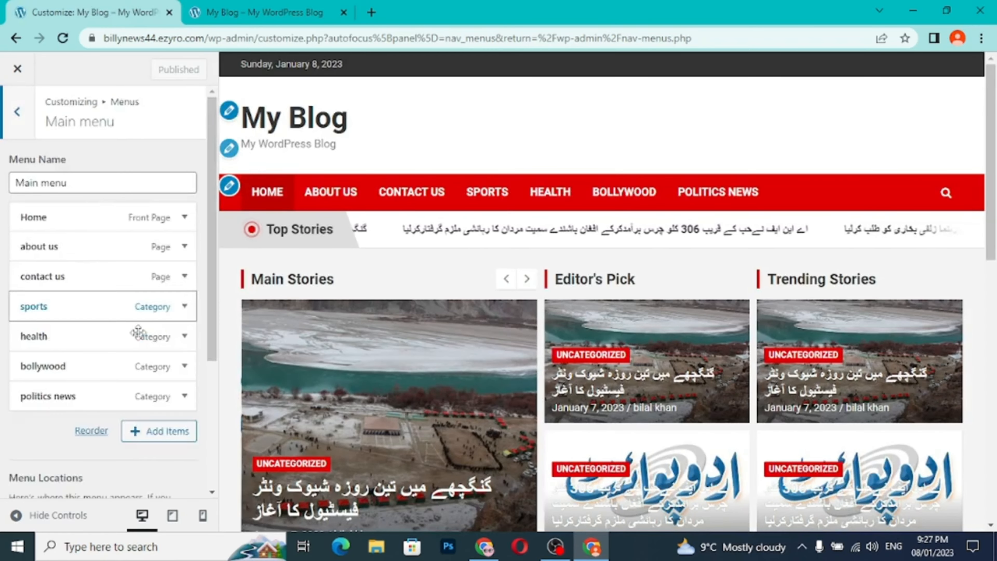
pyautogui.click(95, 435)
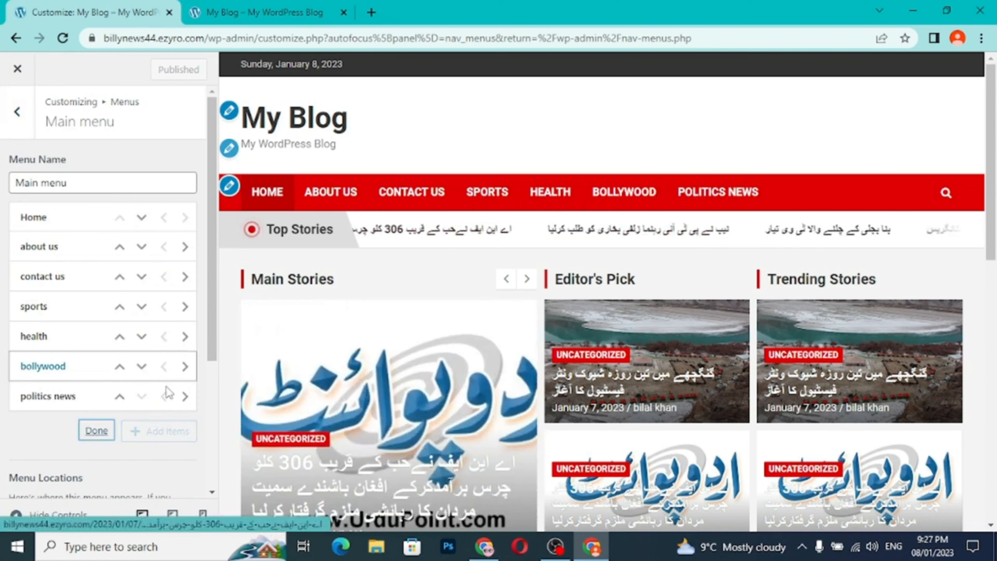
# - Rearrange the Main menu categories below contact us as politics news, bollywood, health and sports, and finish reordering
pyautogui.click(120, 397)
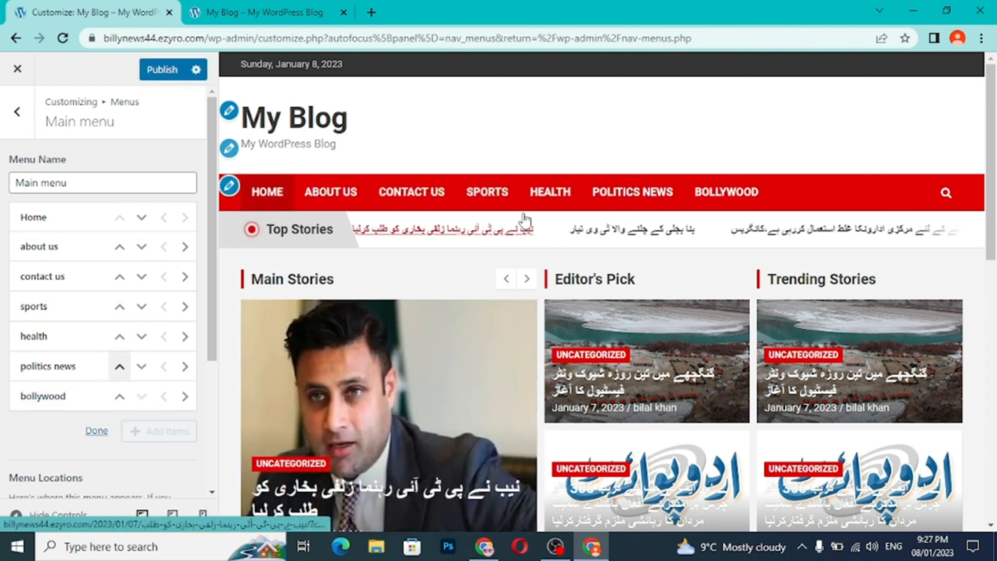
pyautogui.click(119, 366)
pyautogui.click(120, 337)
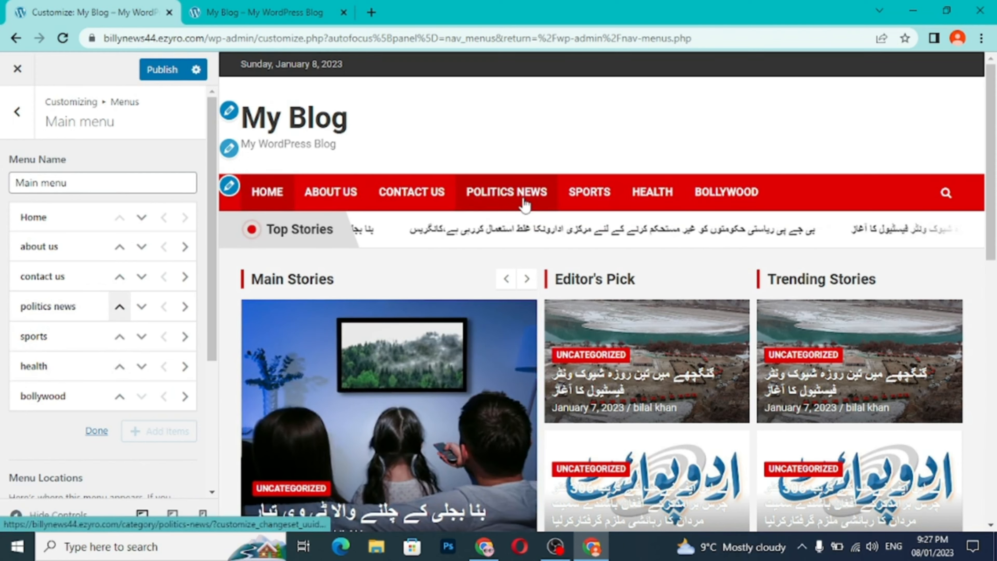
pyautogui.click(120, 366)
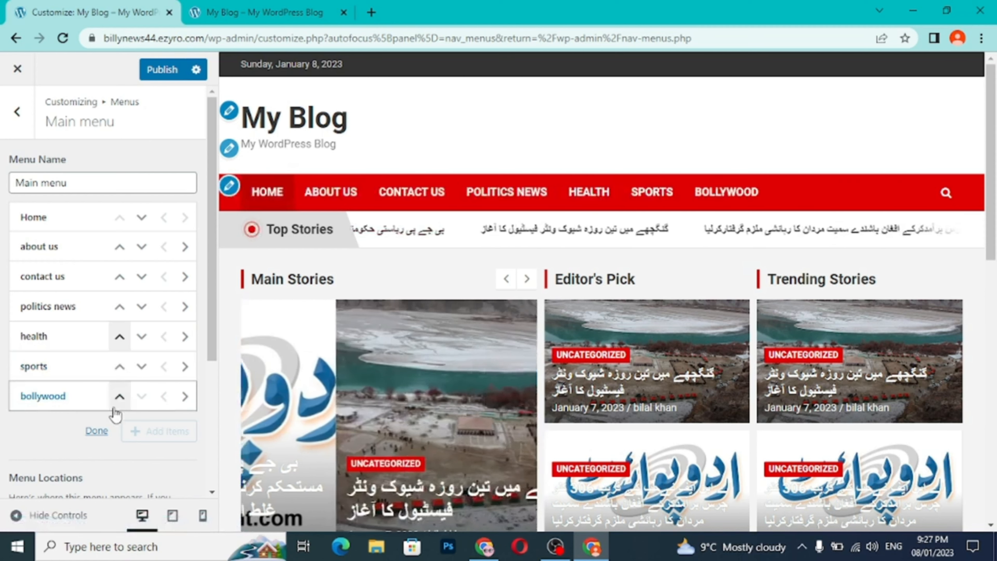
pyautogui.click(120, 396)
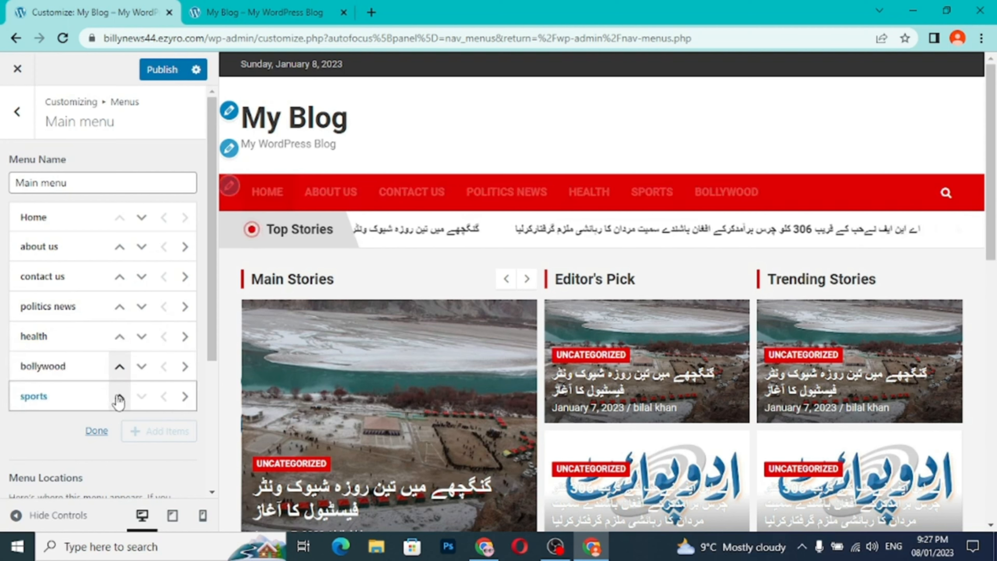
pyautogui.click(120, 366)
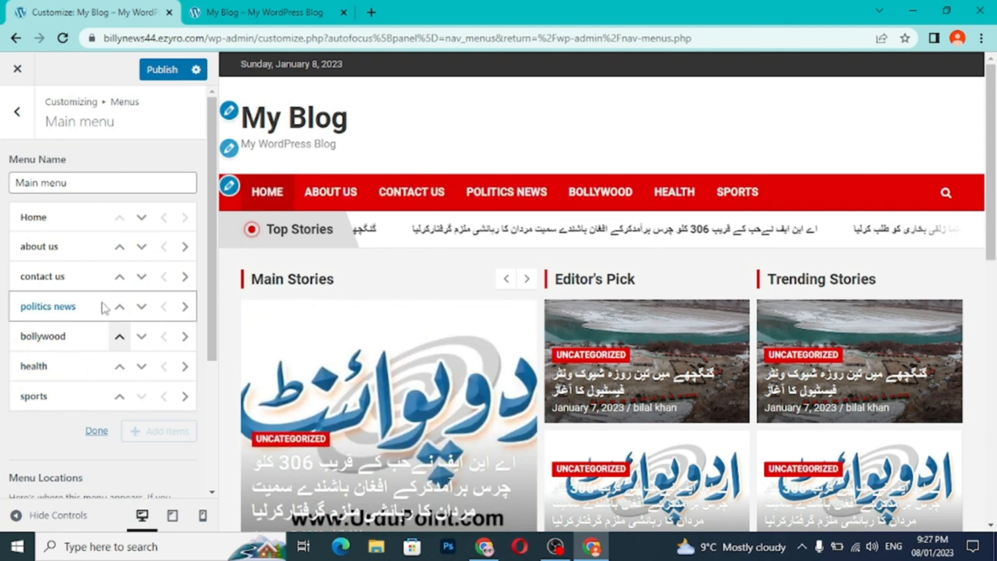
pyautogui.click(96, 430)
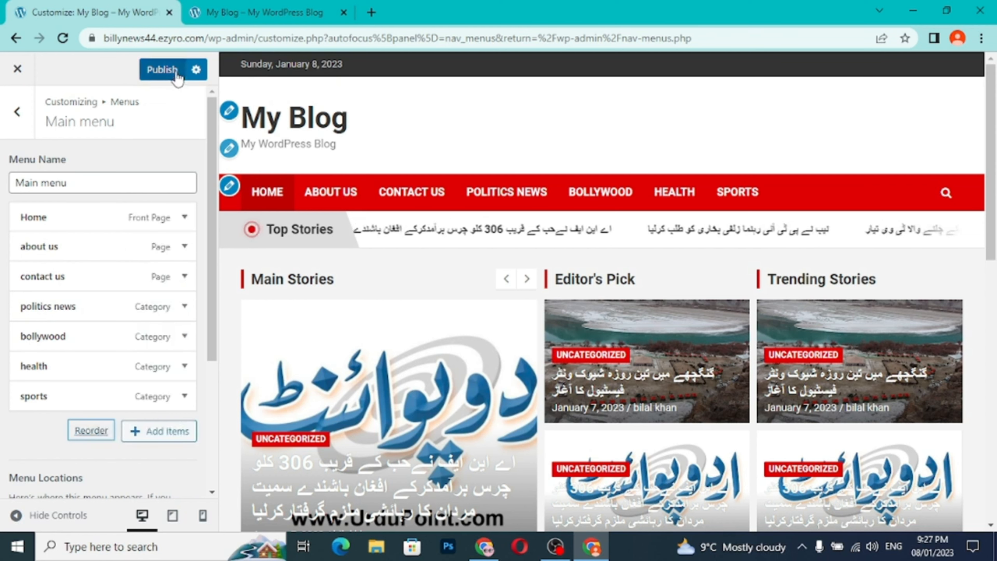
# - Publish the reordered Main menu, leave the customizer and reload the live site
pyautogui.click(178, 73)
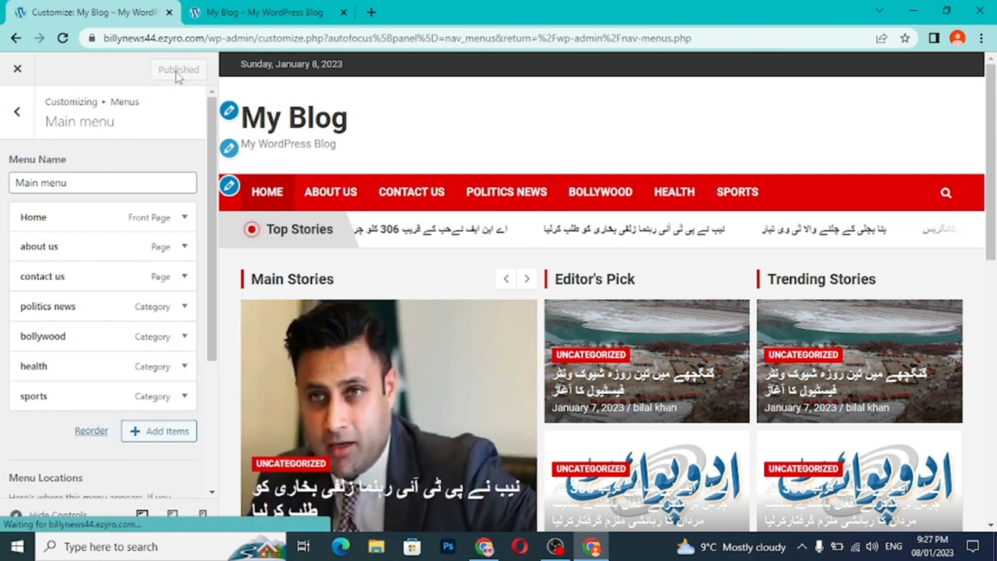
pyautogui.click(18, 69)
pyautogui.click(264, 12)
pyautogui.click(64, 39)
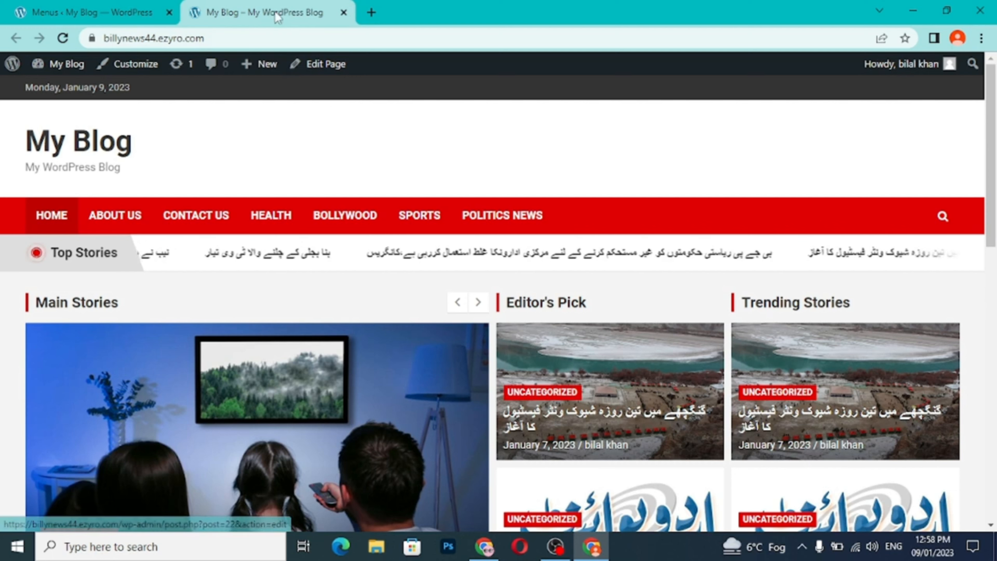
# - Make sports and politics news sub items of bollywood in the admin Menus editor and save Main menu
pyautogui.click(122, 17)
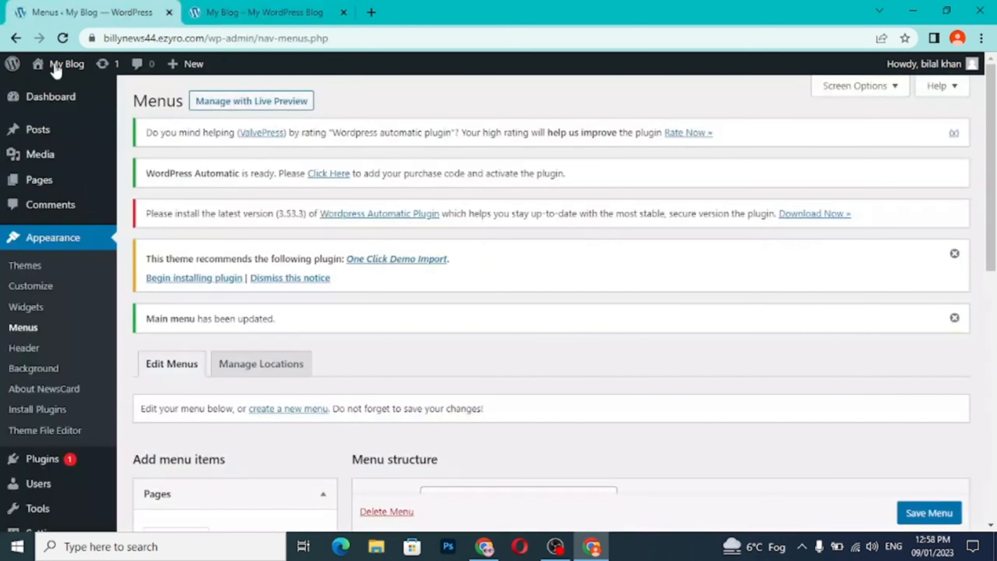
pyautogui.moveTo(37, 103)
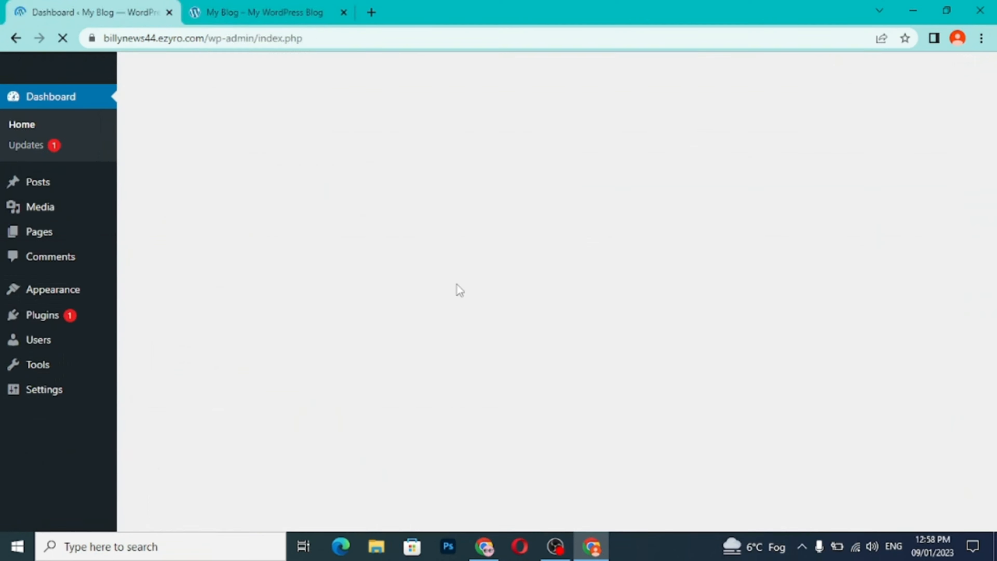
pyautogui.click(78, 289)
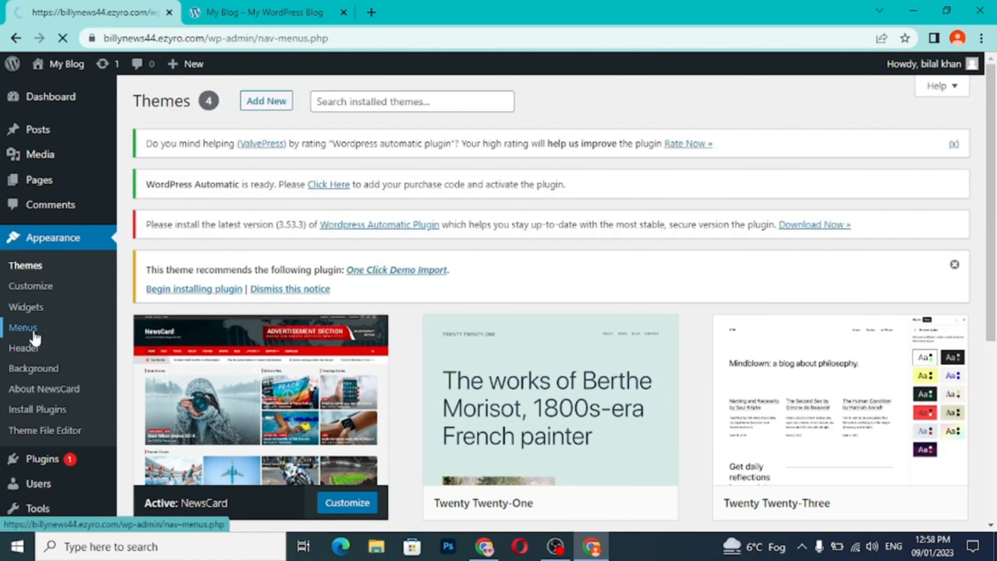
pyautogui.scroll(-10, 434, 331)
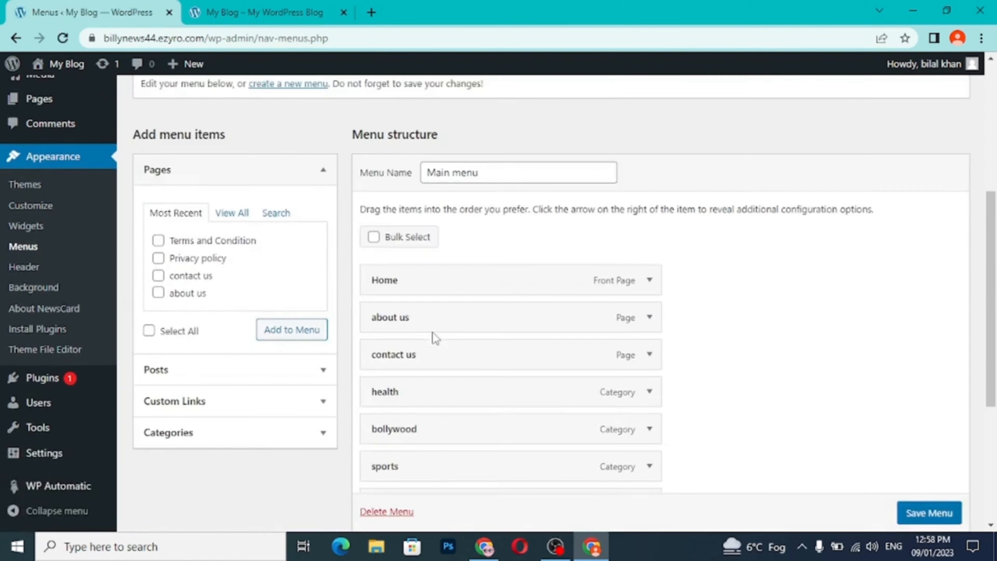
pyautogui.scroll(2, 486, 310)
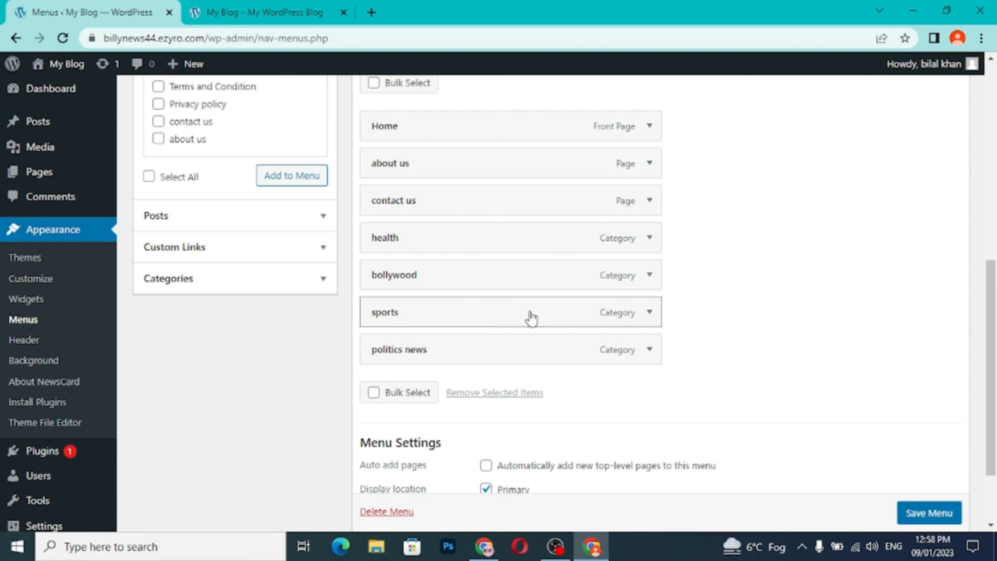
pyautogui.moveTo(568, 311); pyautogui.dragTo(613, 314)
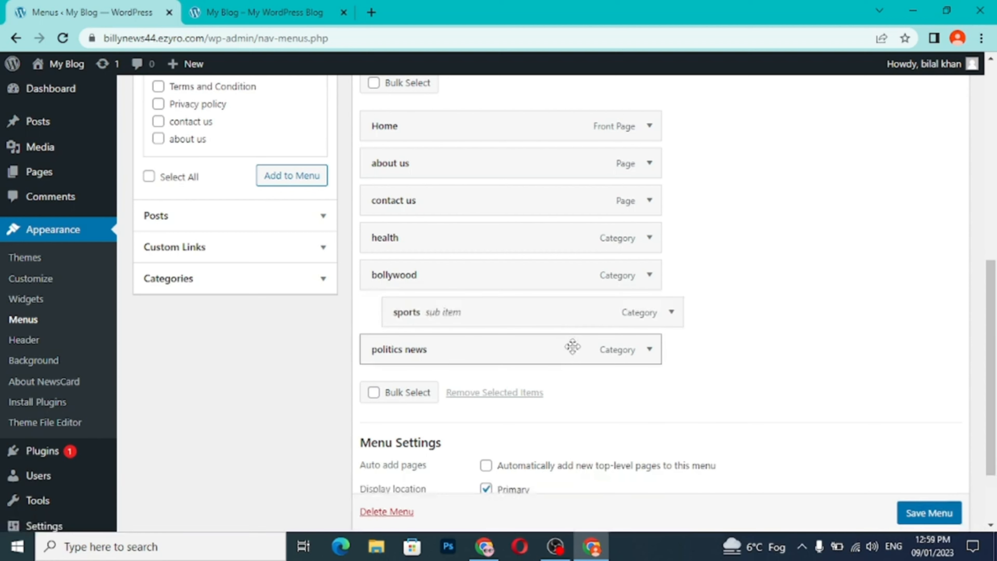
pyautogui.moveTo(573, 346)
pyautogui.mouseDown()
pyautogui.moveTo(607, 345)
pyautogui.moveTo(592, 345)
pyautogui.mouseUp()
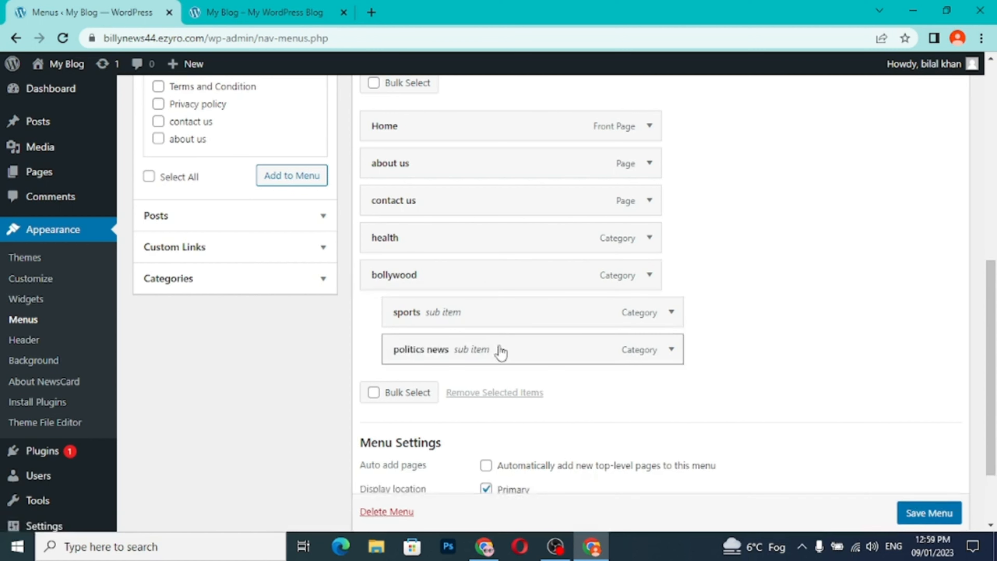
pyautogui.scroll(-1, 938, 522)
pyautogui.click(937, 518)
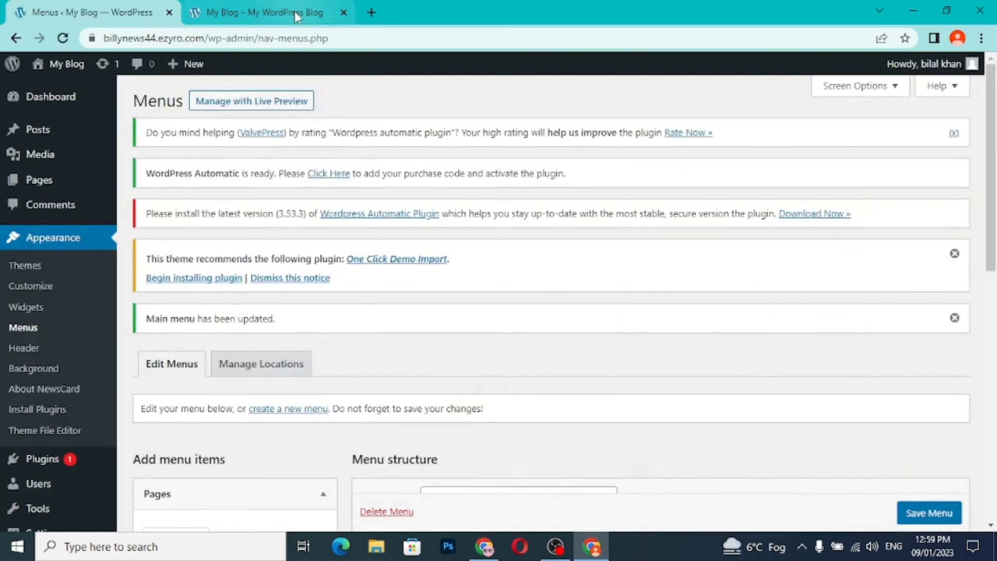
# - Reload the live site and check the Bollywood submenu in the navigation bar
pyautogui.click(302, 13)
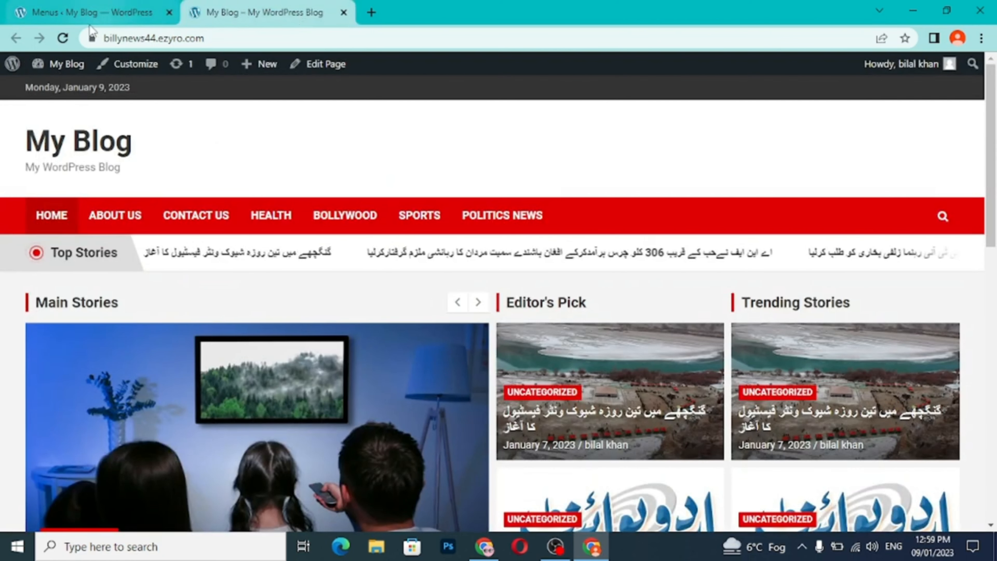
pyautogui.click(67, 35)
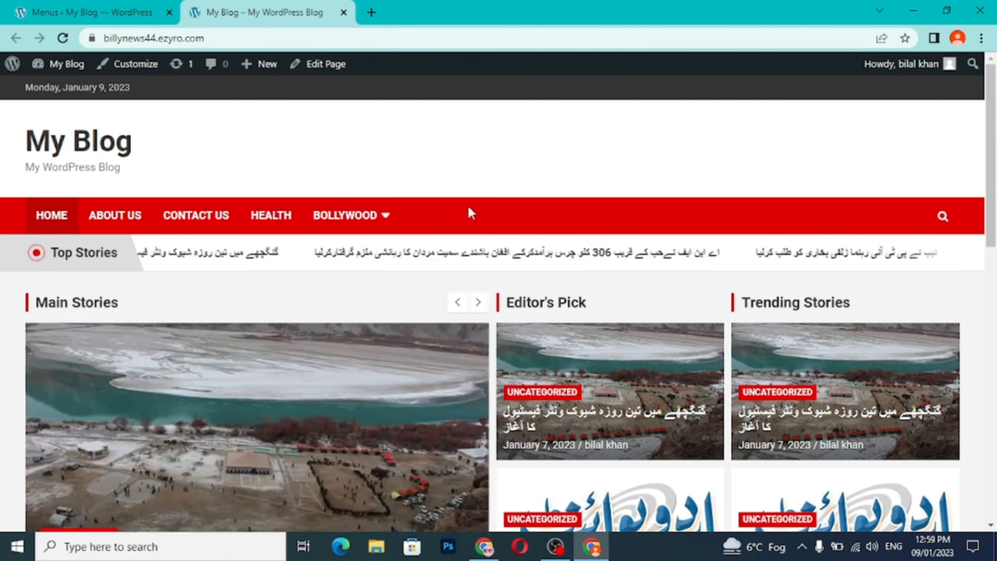
pyautogui.moveTo(383, 220)
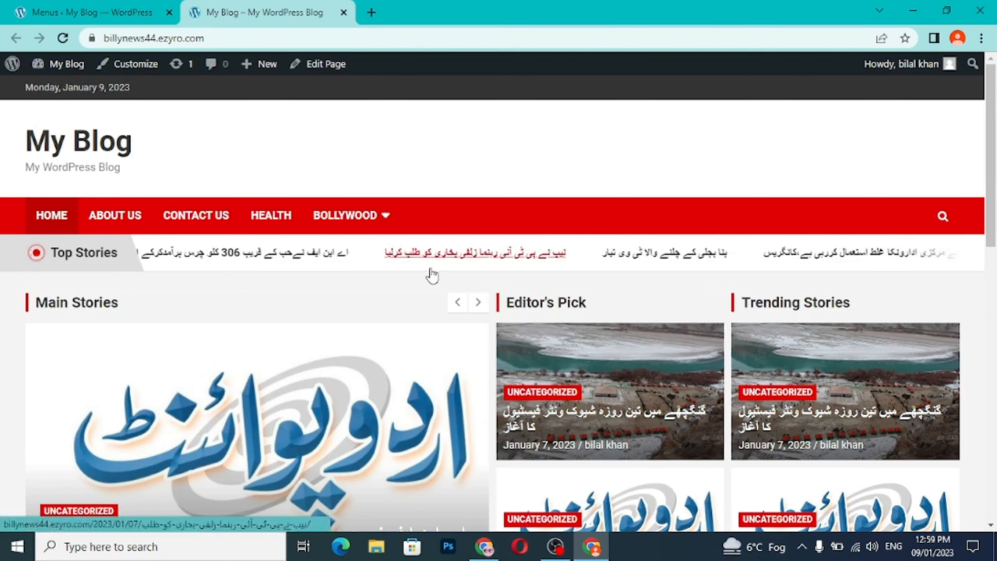
pyautogui.moveTo(360, 235)
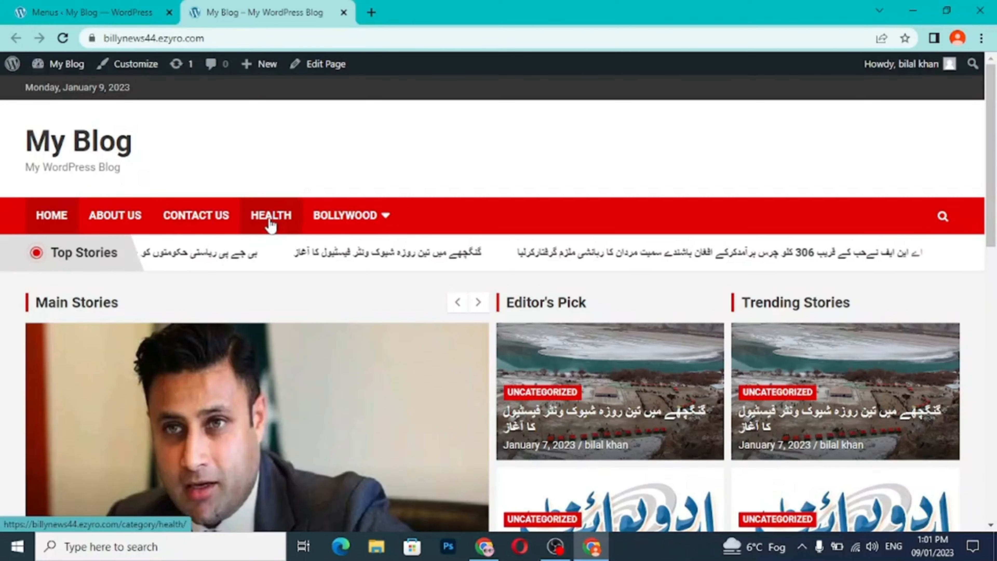
# - View the health, bollywood and sports category pages from the live site's navigation bar
pyautogui.click(271, 226)
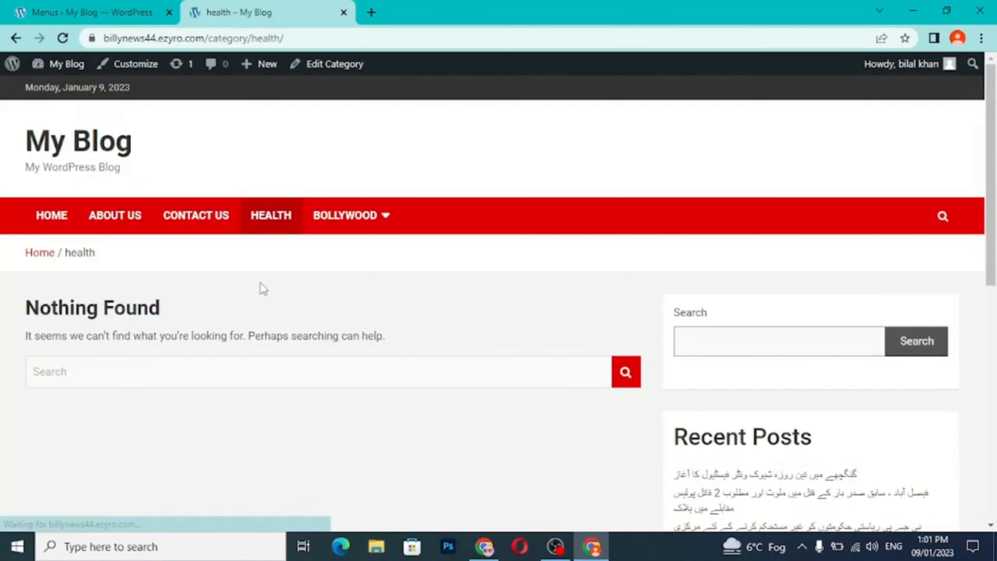
pyautogui.click(348, 216)
pyautogui.moveTo(350, 223)
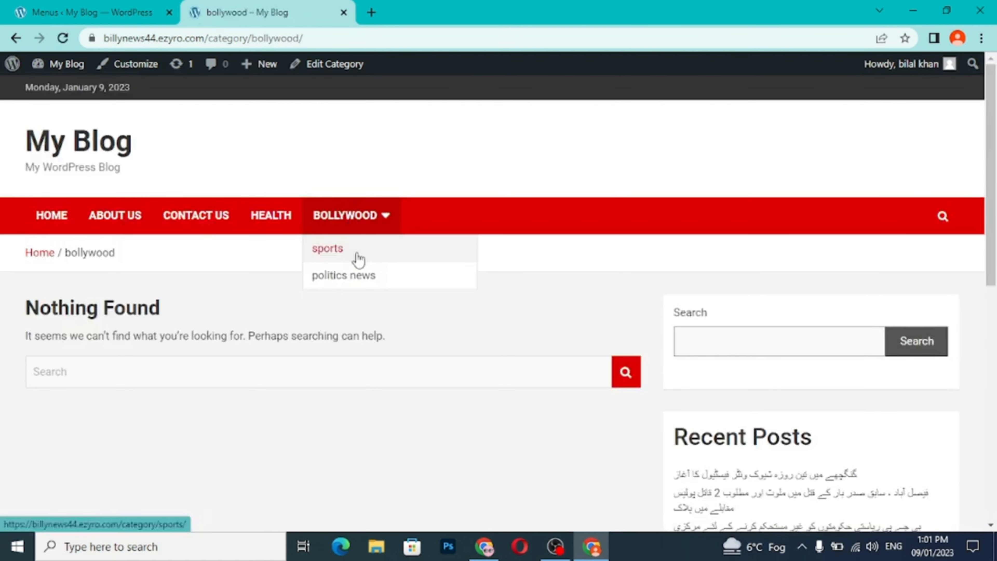
pyautogui.click(354, 256)
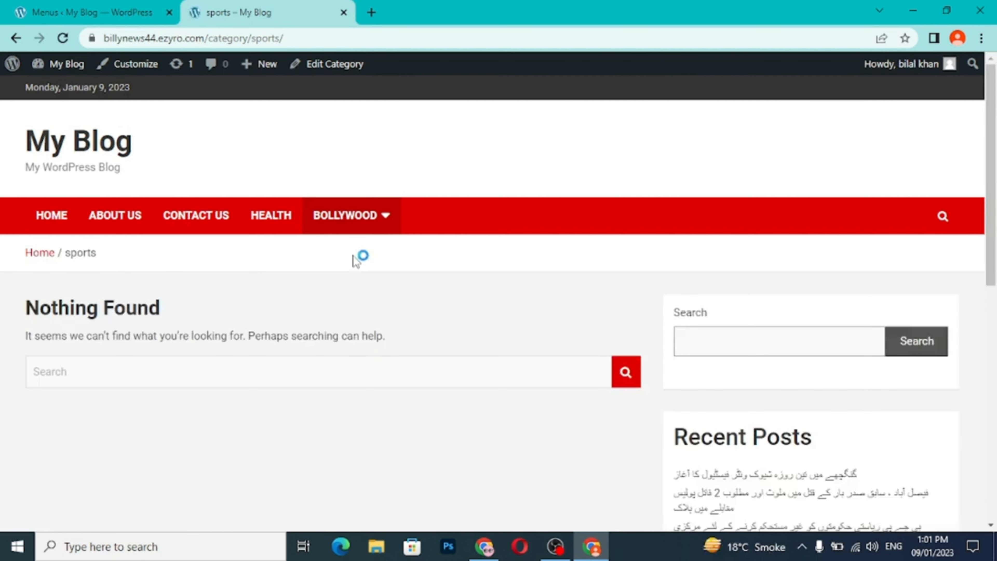
# - Return to the live site's home page and look over its story sections and navigation bar
pyautogui.click(73, 217)
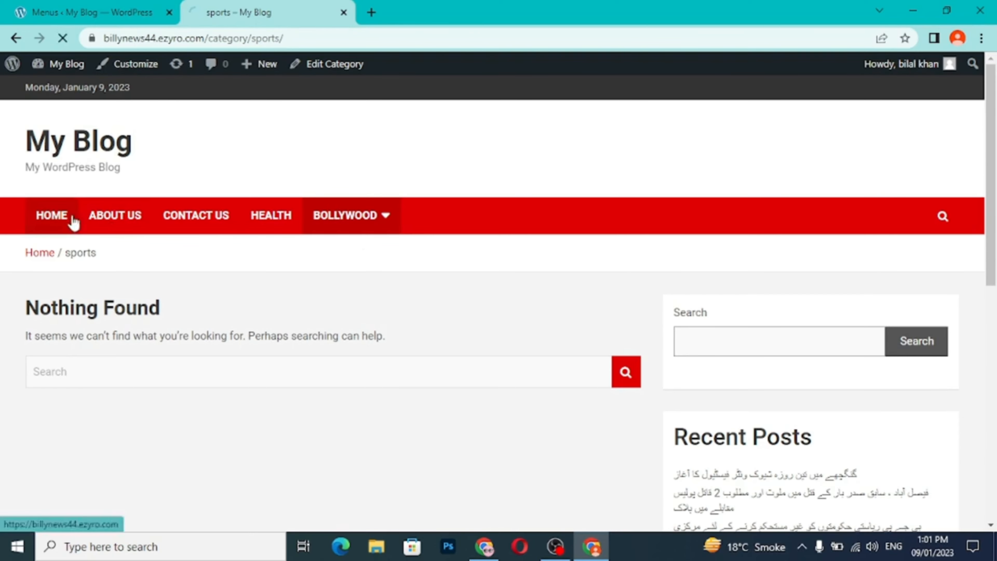
pyautogui.scroll(-10, 378, 343)
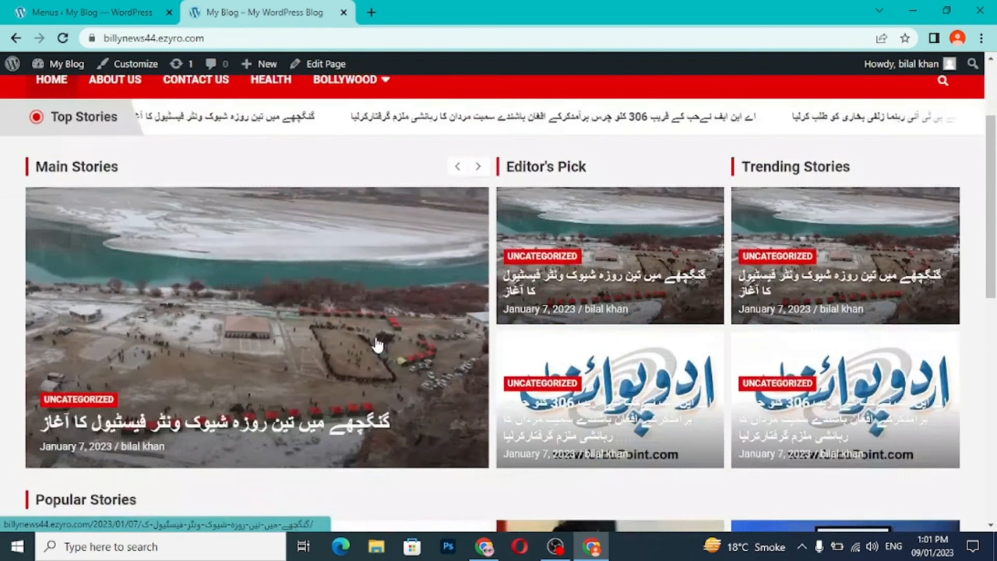
pyautogui.scroll(10, 377, 344)
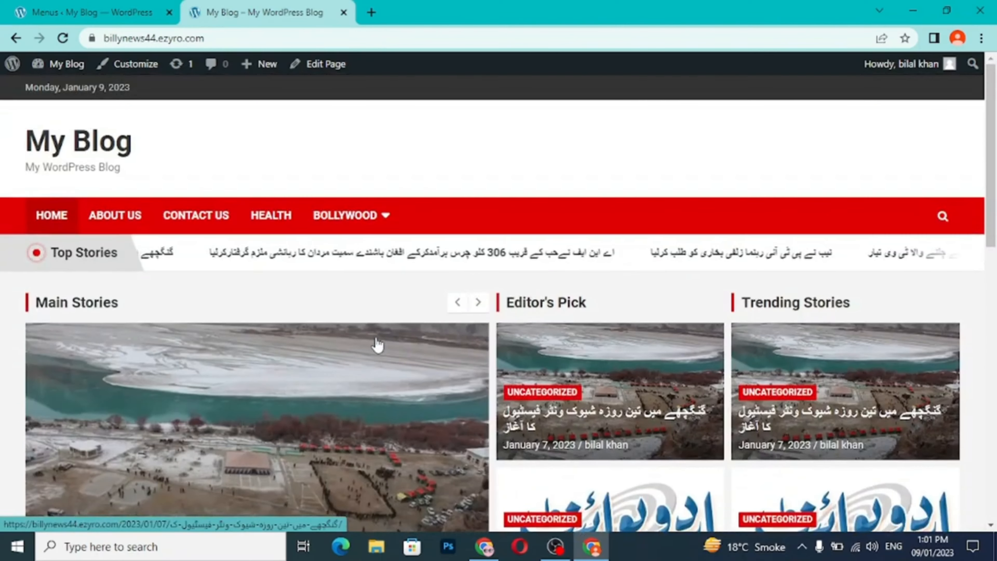
pyautogui.moveTo(357, 227)
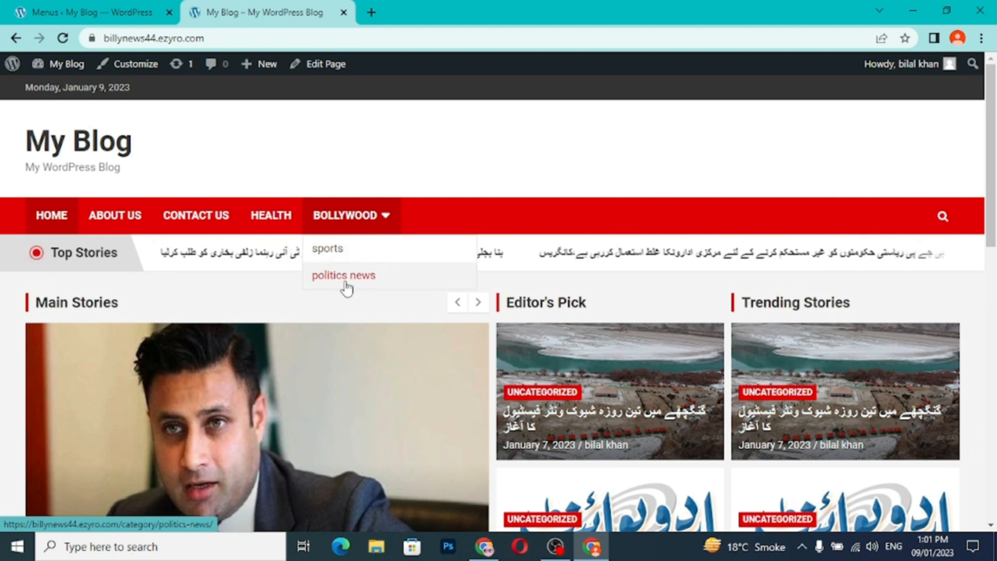
# - Switch back to the WordPress admin and open the list of all posts
pyautogui.click(99, 19)
pyautogui.moveTo(94, 156)
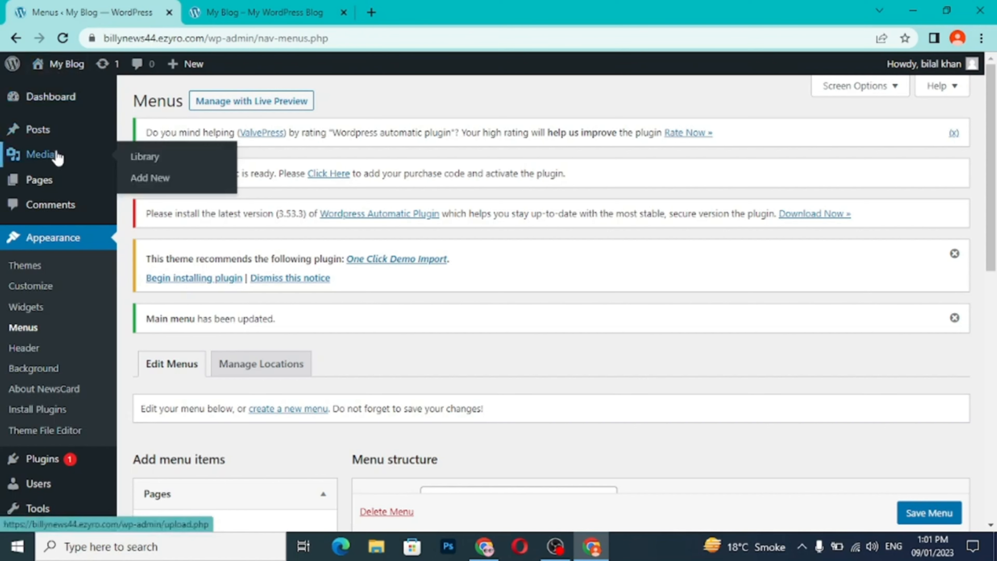
pyautogui.moveTo(46, 140)
pyautogui.click(138, 143)
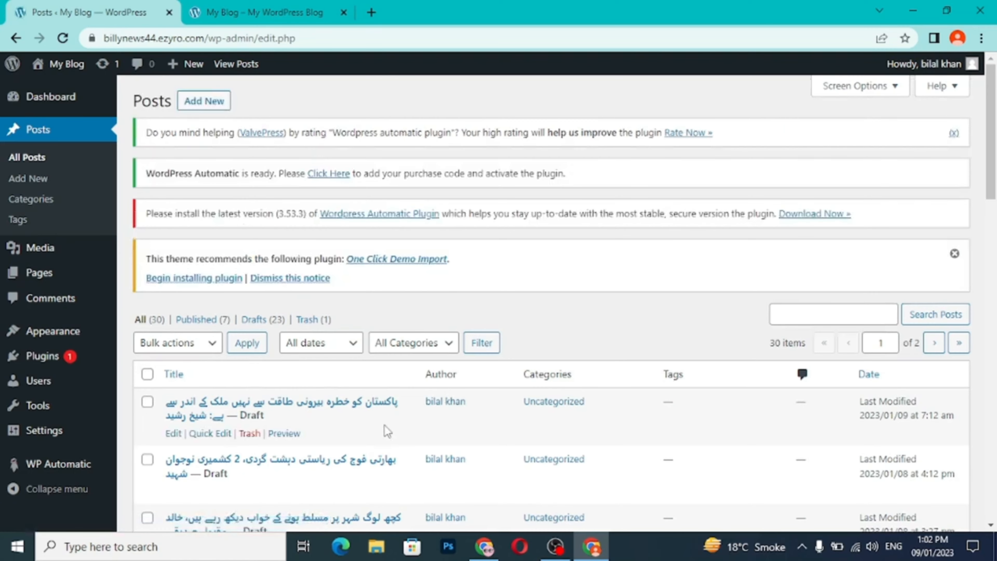
# - Look through the list of all posts, checking which category each post is filed under
pyautogui.scroll(-3, 388, 432)
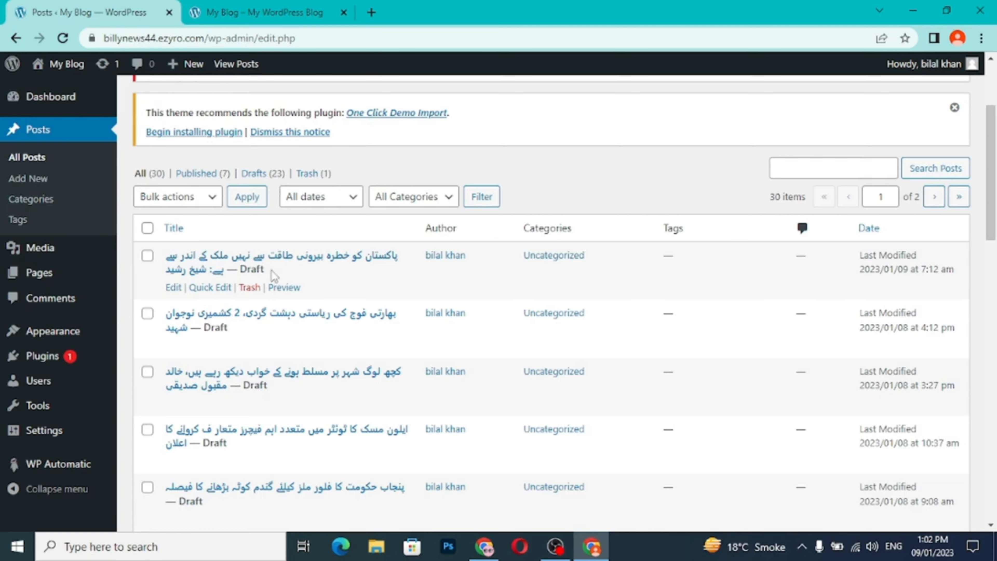
pyautogui.scroll(-20, 267, 433)
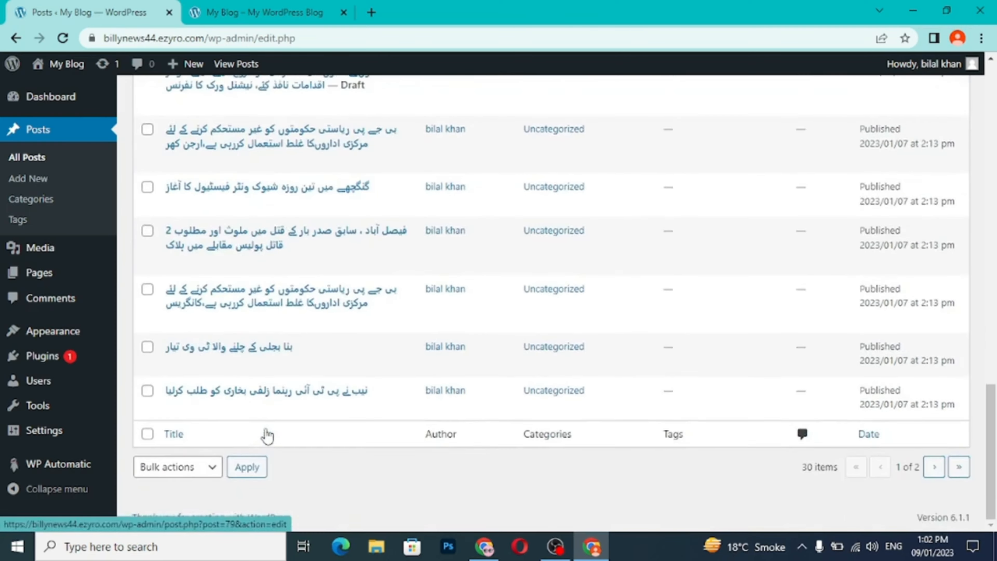
pyautogui.scroll(15, 267, 433)
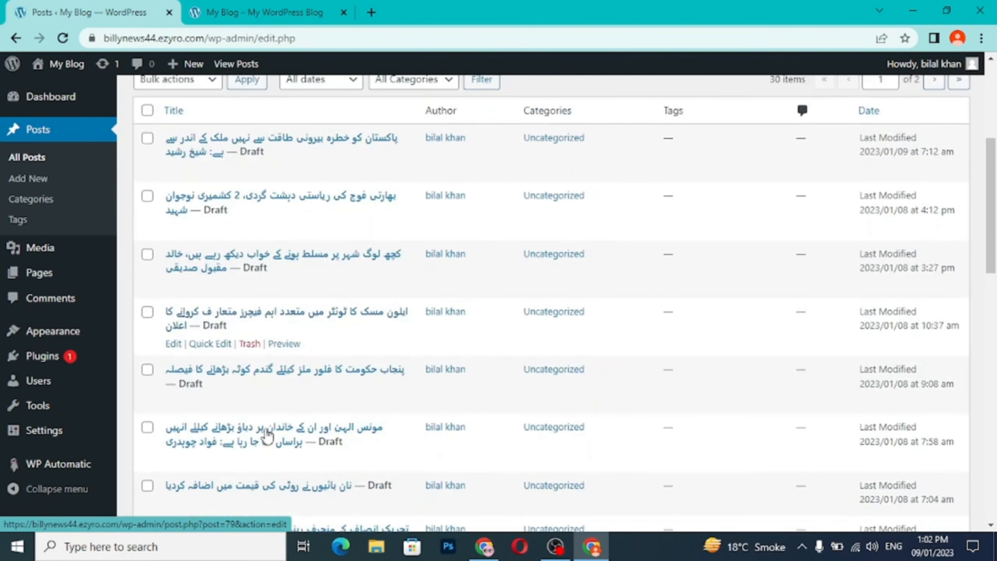
pyautogui.scroll(3, 414, 345)
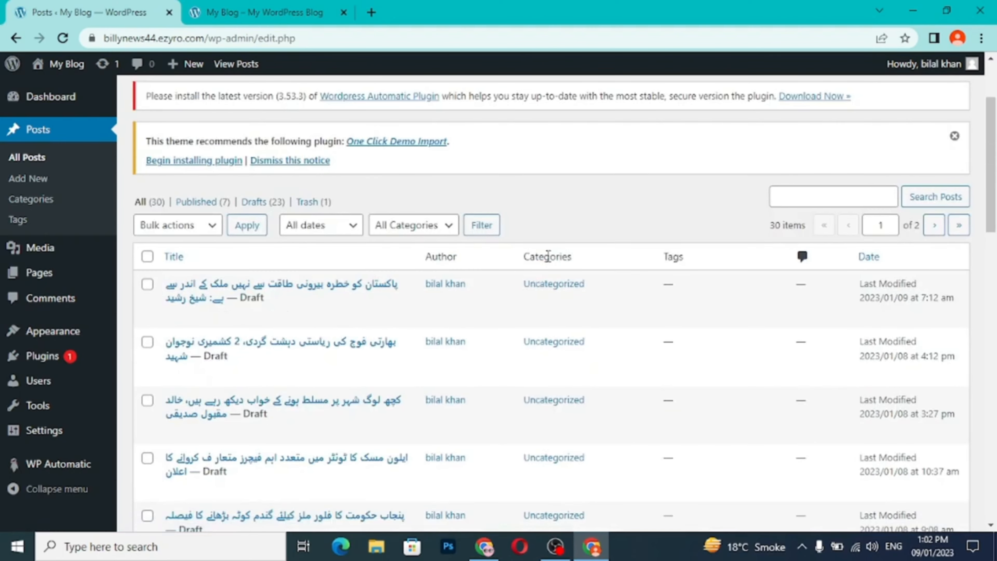
pyautogui.scroll(-8, 556, 436)
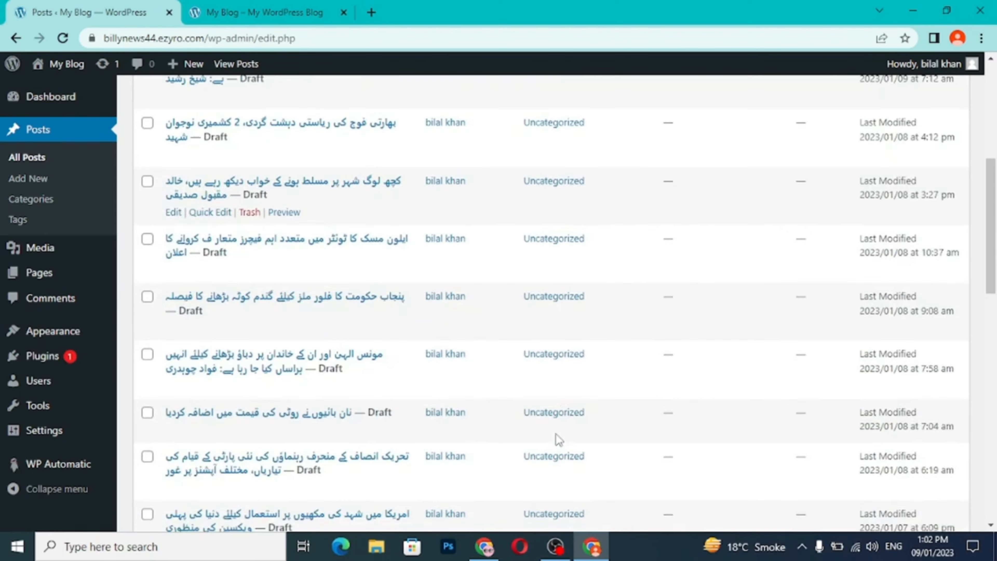
pyautogui.scroll(-12, 556, 434)
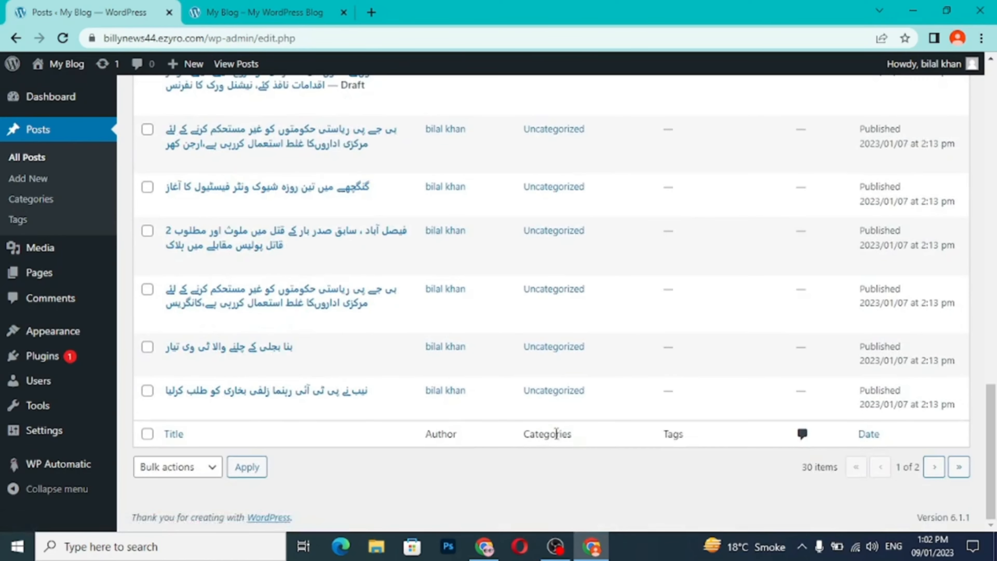
pyautogui.scroll(20, 557, 434)
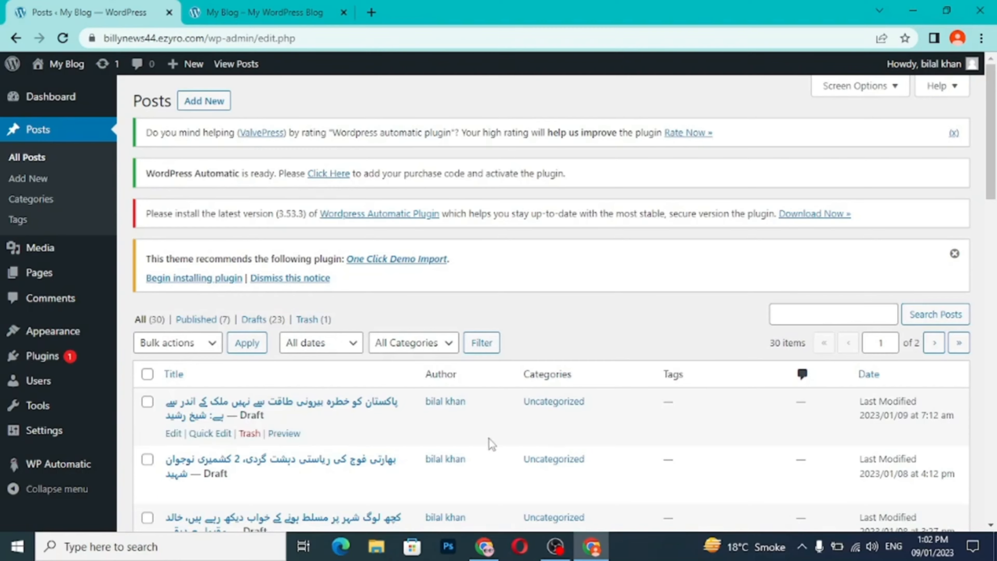
# - Quick-edit the first draft in the posts list to replace the Uncategorized category with politics news
pyautogui.scroll(-3, 463, 439)
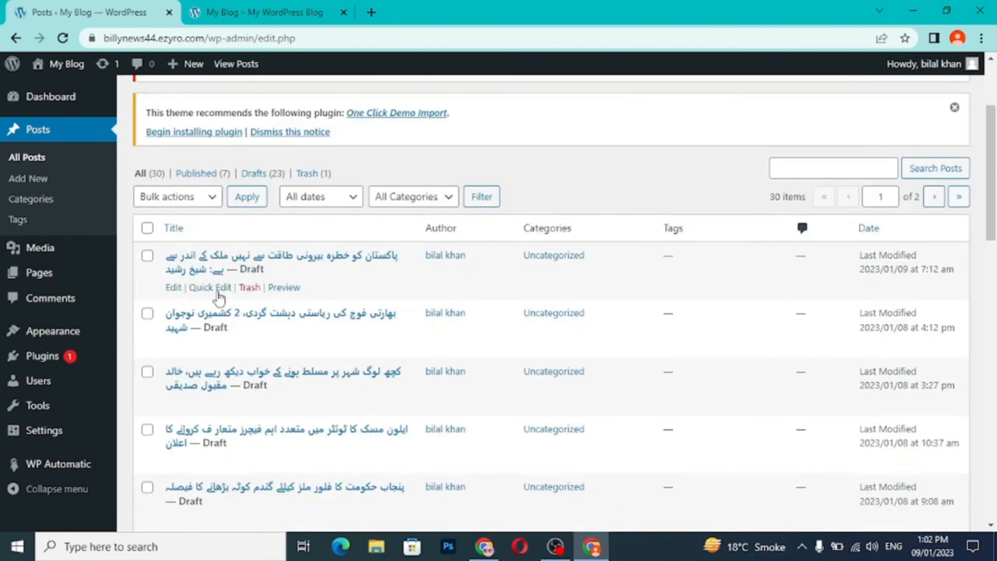
pyautogui.click(210, 287)
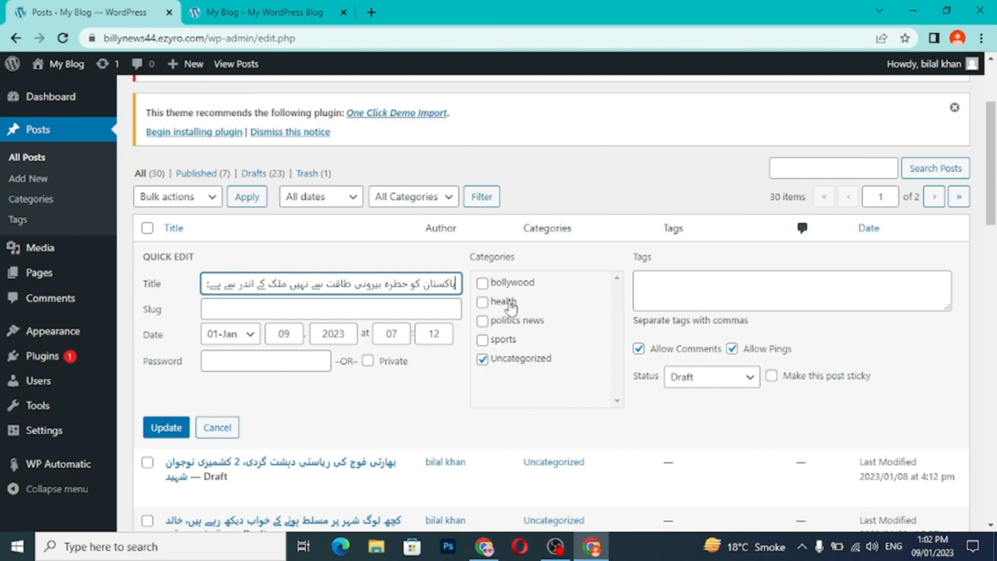
pyautogui.click(482, 322)
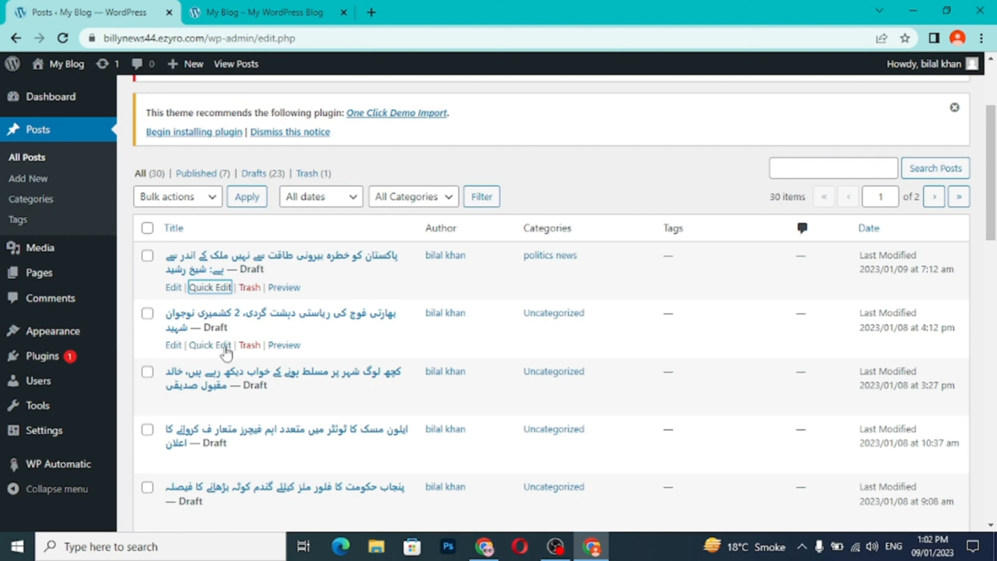
# - Quick-edit the second draft in the posts list to replace the Uncategorized category with bollywood
pyautogui.click(226, 345)
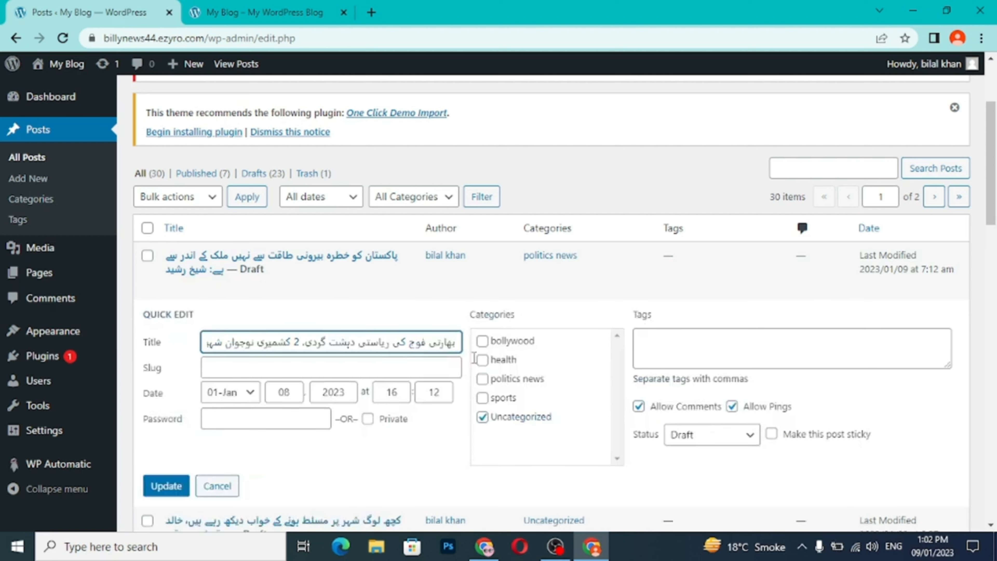
pyautogui.click(483, 422)
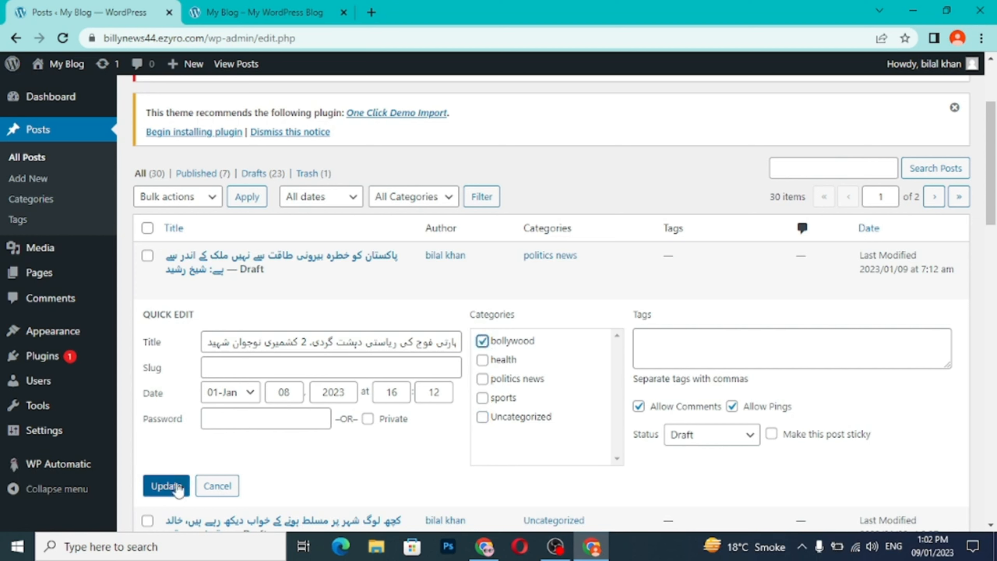
pyautogui.click(166, 485)
# - Quick-edit the third draft in the posts list to replace the Uncategorized category with health
pyautogui.scroll(-3, 327, 467)
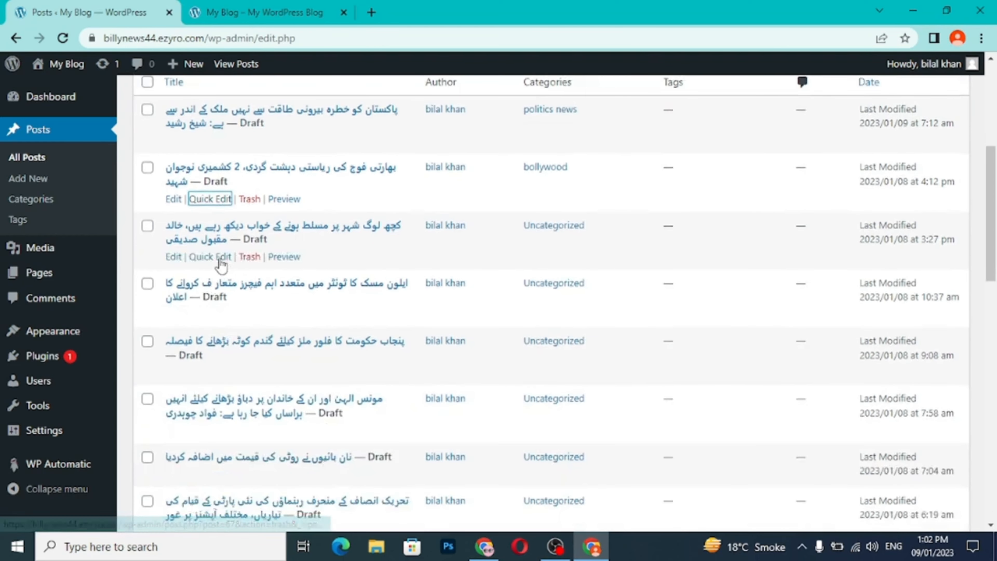
pyautogui.click(221, 261)
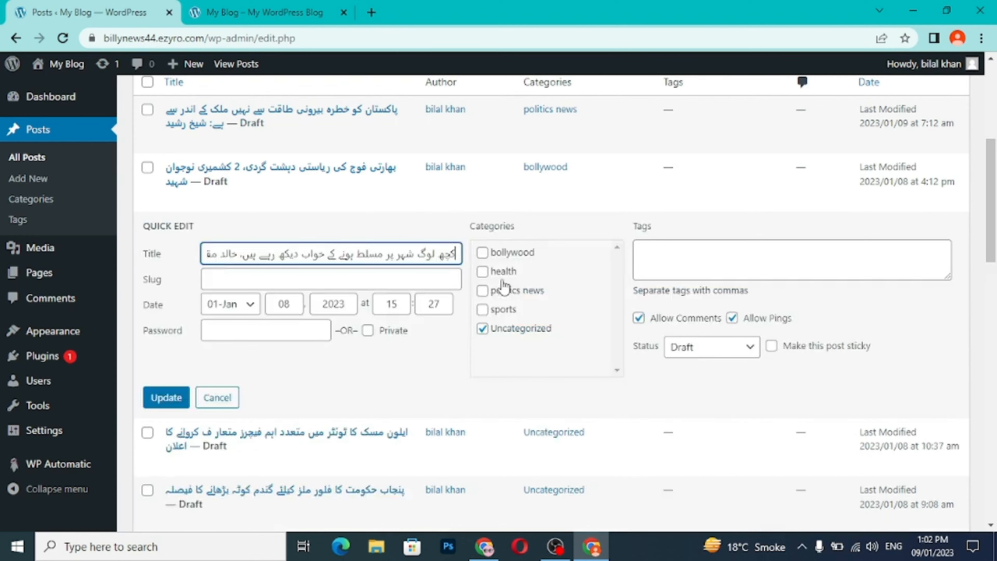
pyautogui.click(483, 273)
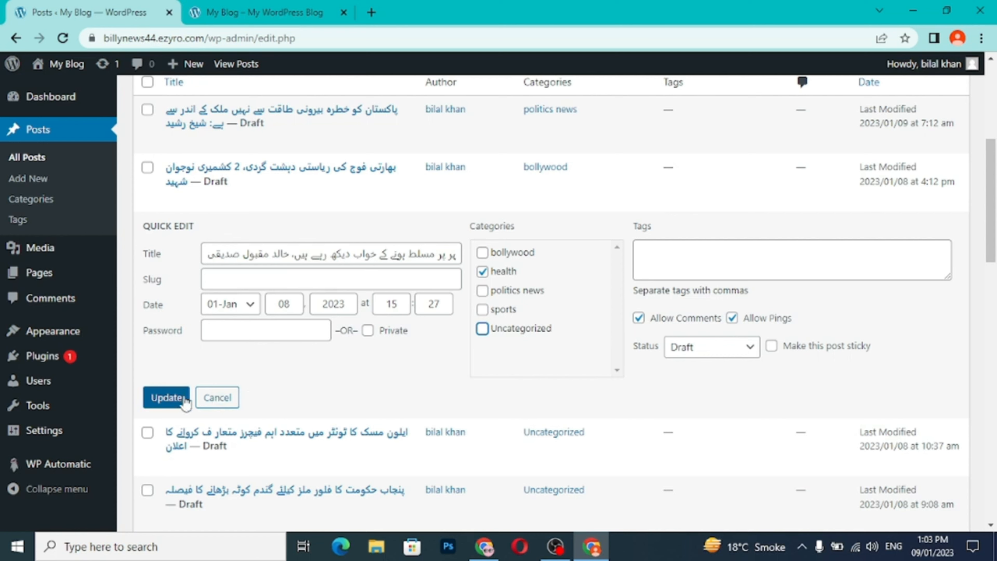
pyautogui.click(166, 397)
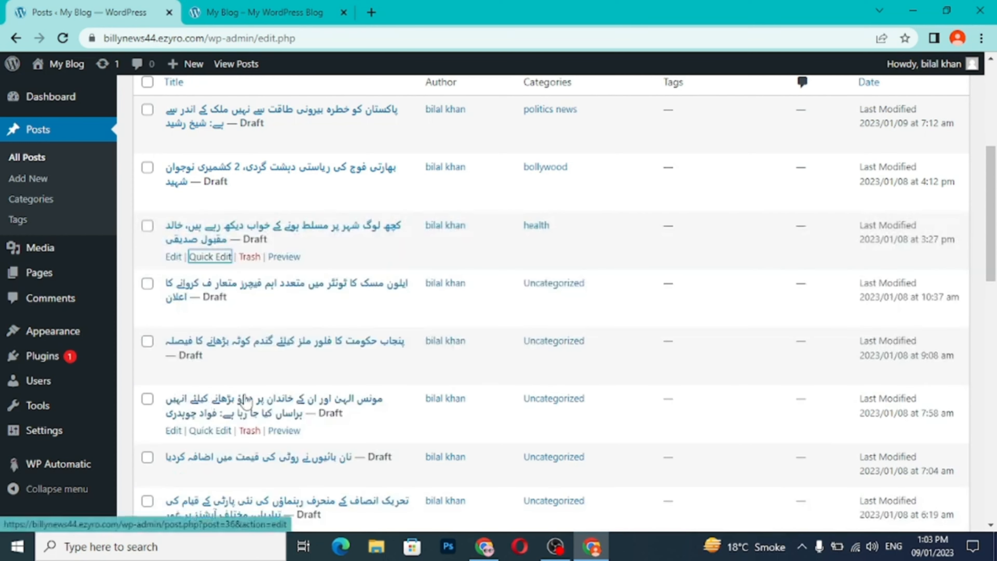
# - Quick-edit the fifth draft, last modified 2023/01/08 at 9:08 am, to replace the Uncategorized category with sports
pyautogui.scroll(-3, 247, 400)
pyautogui.scroll(3, 236, 401)
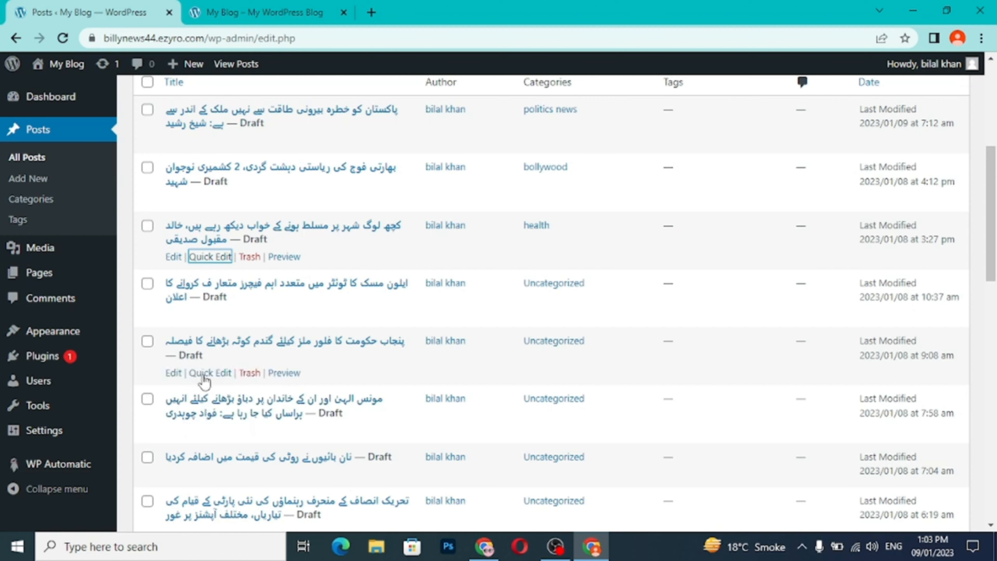
pyautogui.click(209, 373)
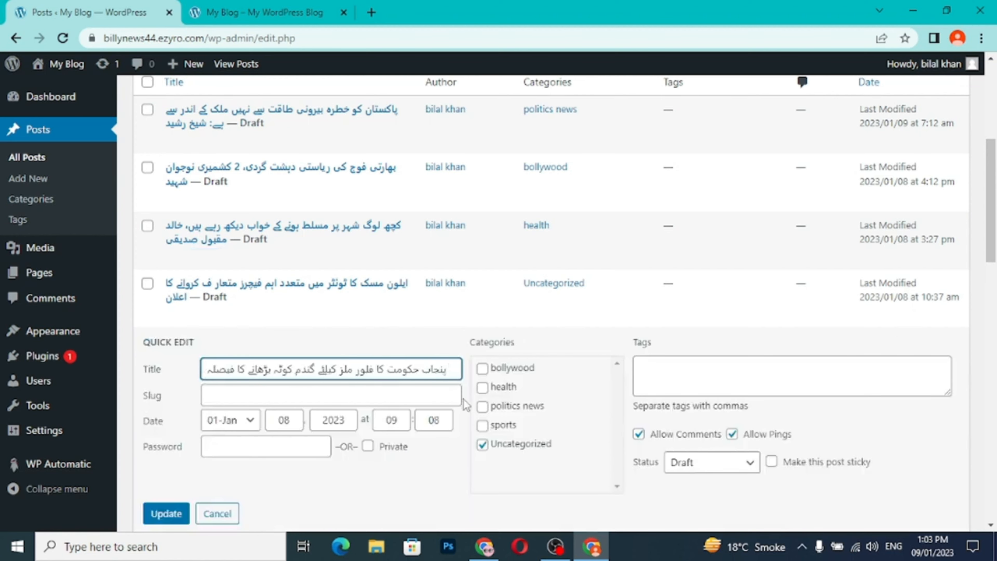
pyautogui.scroll(-2, 463, 399)
pyautogui.click(482, 371)
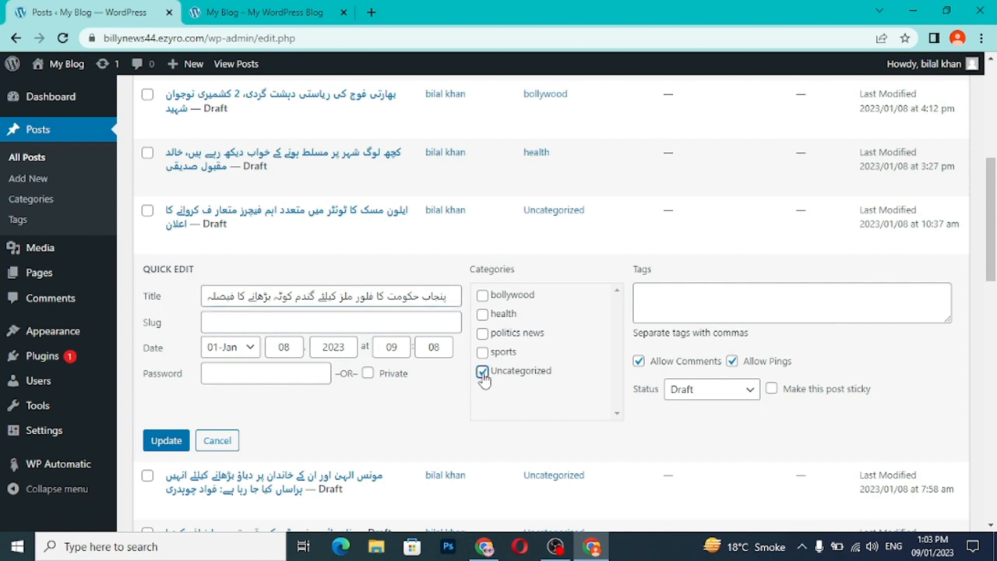
pyautogui.click(483, 373)
pyautogui.click(172, 442)
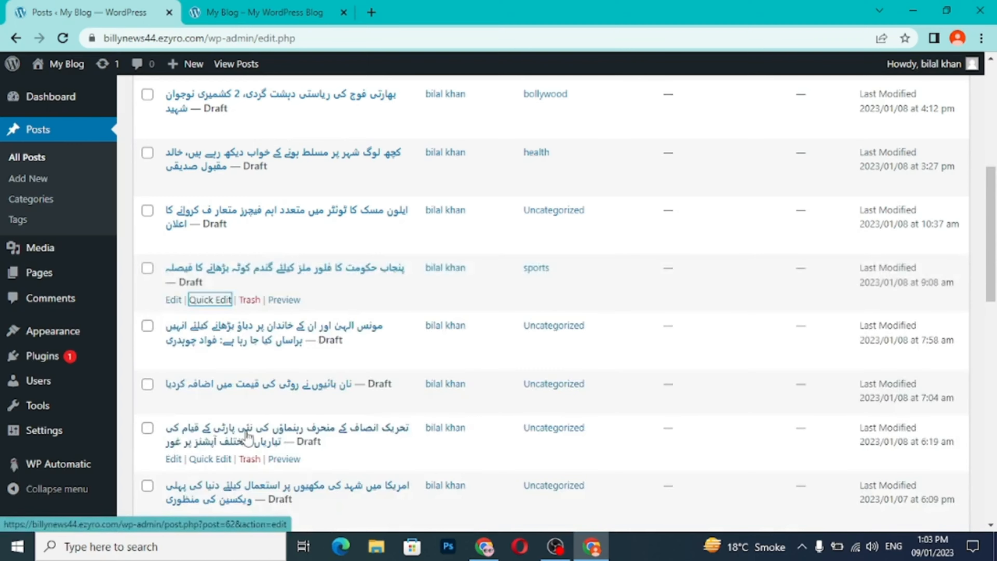
# - Review the posts list to check the newly assigned categories and the posts still uncategorized
pyautogui.scroll(-10, 246, 436)
pyautogui.scroll(20, 247, 436)
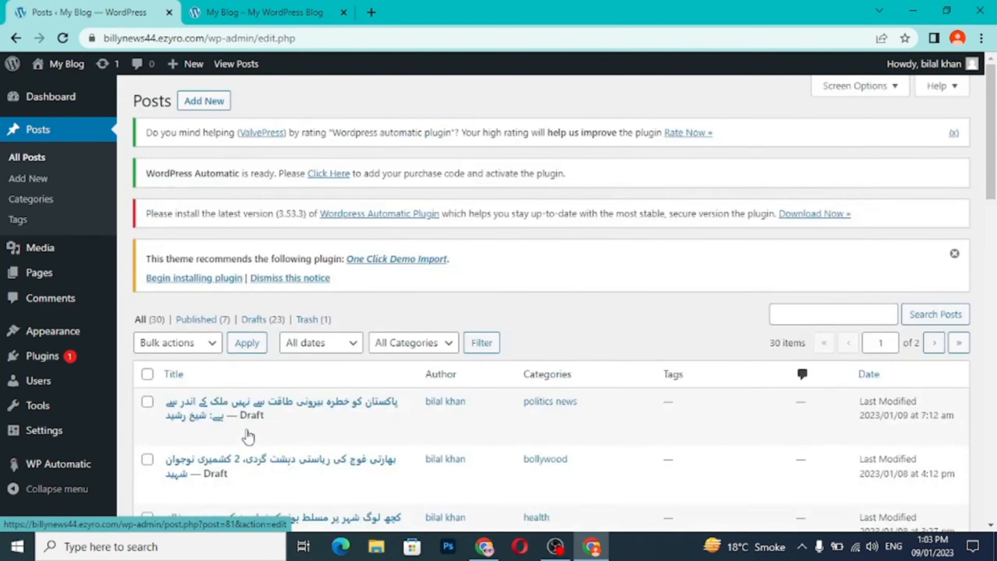
pyautogui.scroll(-15, 248, 436)
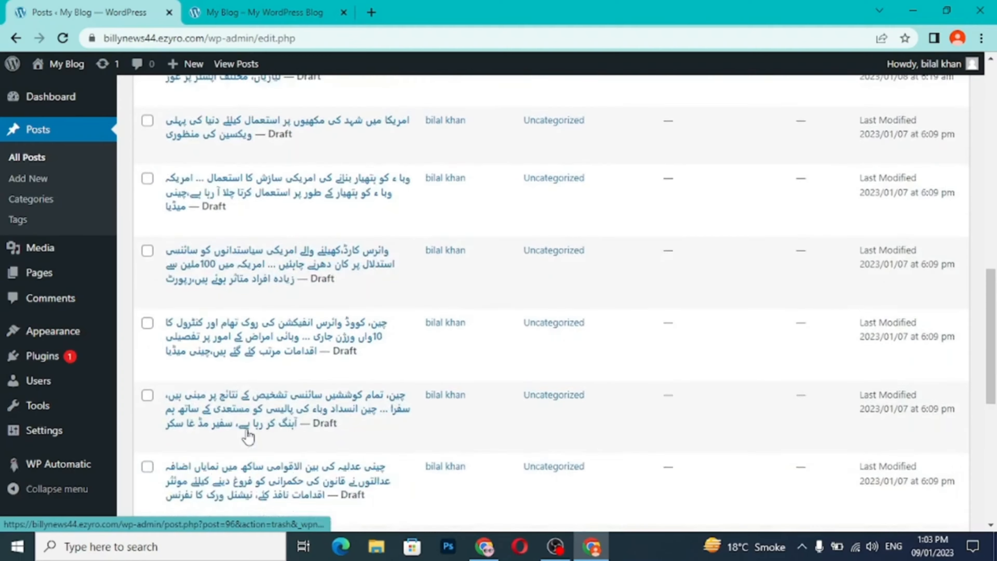
pyautogui.scroll(-5, 248, 435)
pyautogui.scroll(20, 248, 435)
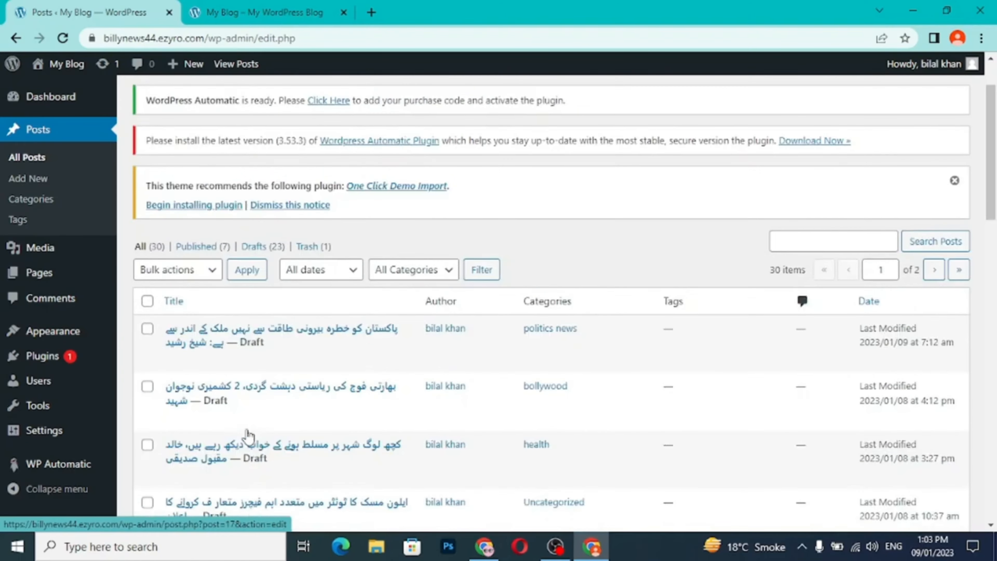
pyautogui.scroll(3, 248, 435)
pyautogui.scroll(-5, 248, 435)
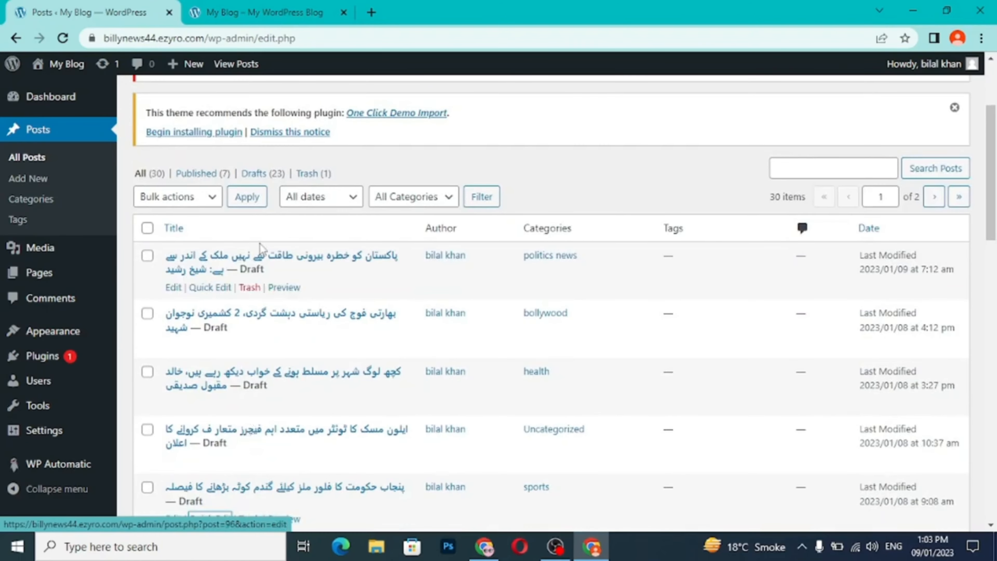
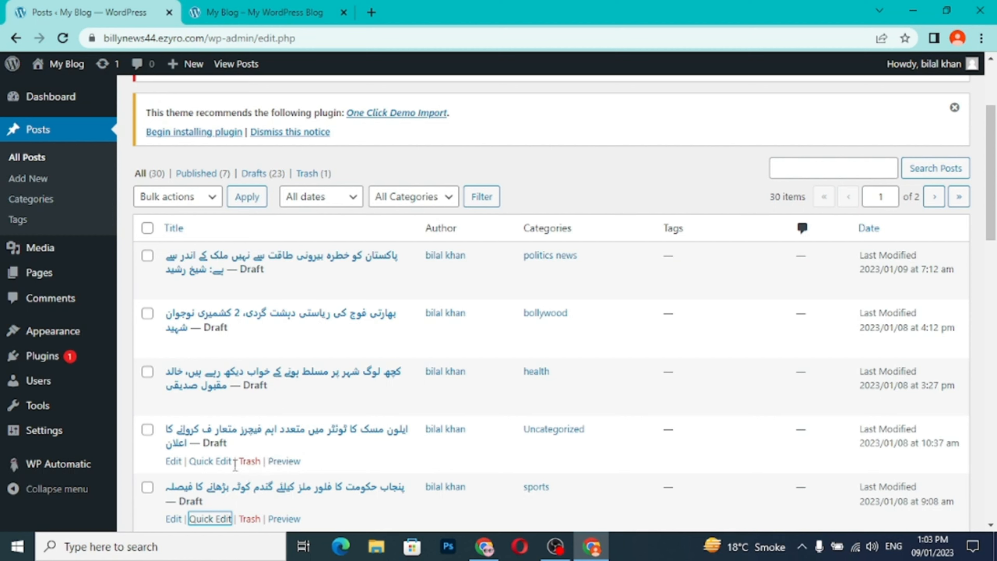
# - Quick-edit the fourth draft, last modified 2023/01/08 at 10:37 am, to replace the Uncategorized category with health
pyautogui.click(222, 462)
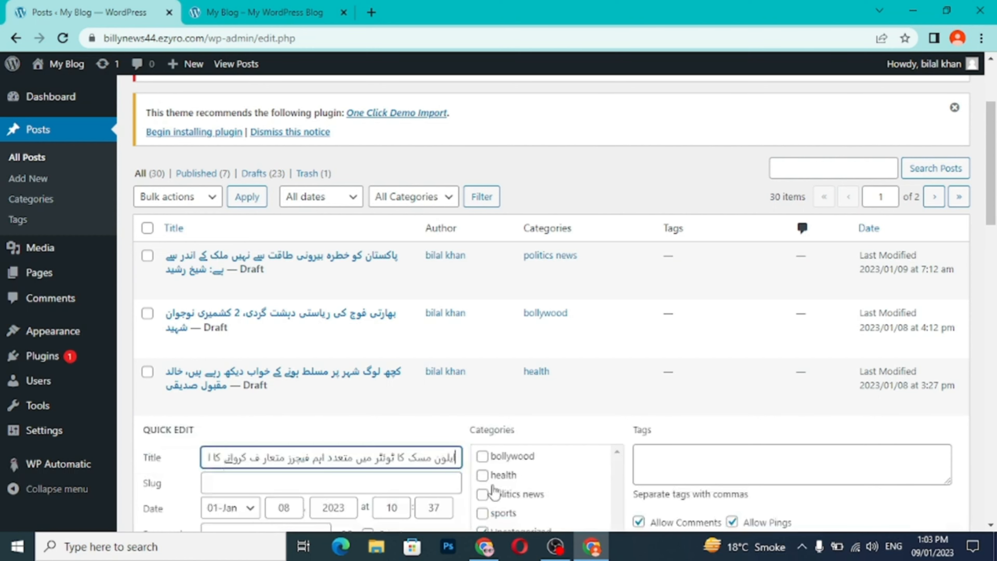
pyautogui.click(482, 476)
pyautogui.scroll(-3, 556, 471)
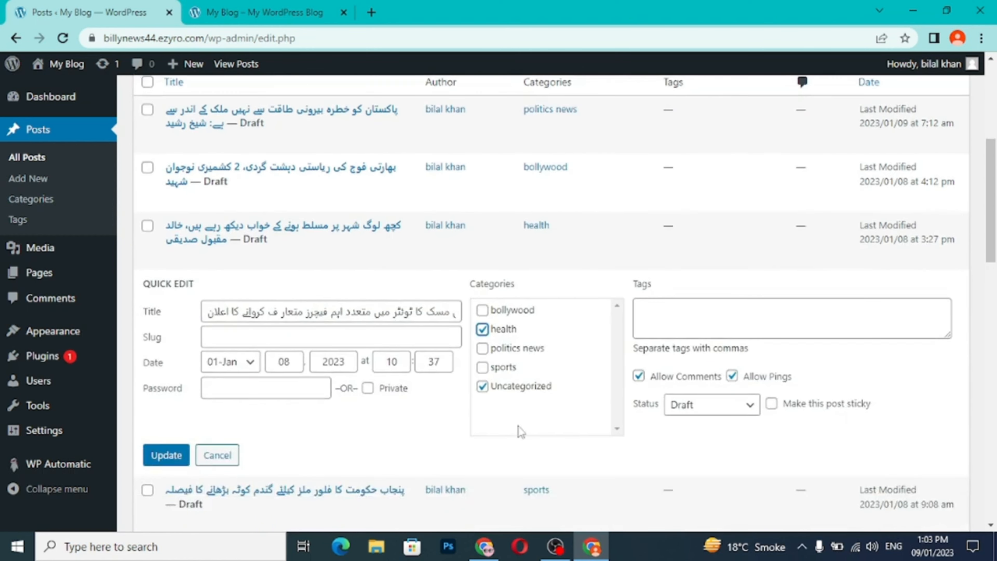
pyautogui.click(482, 387)
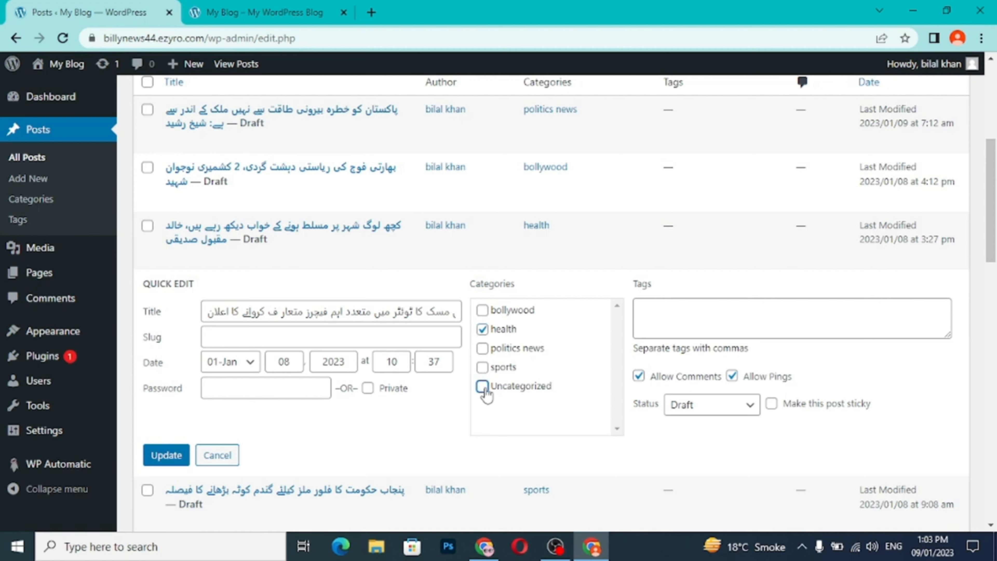
pyautogui.click(166, 456)
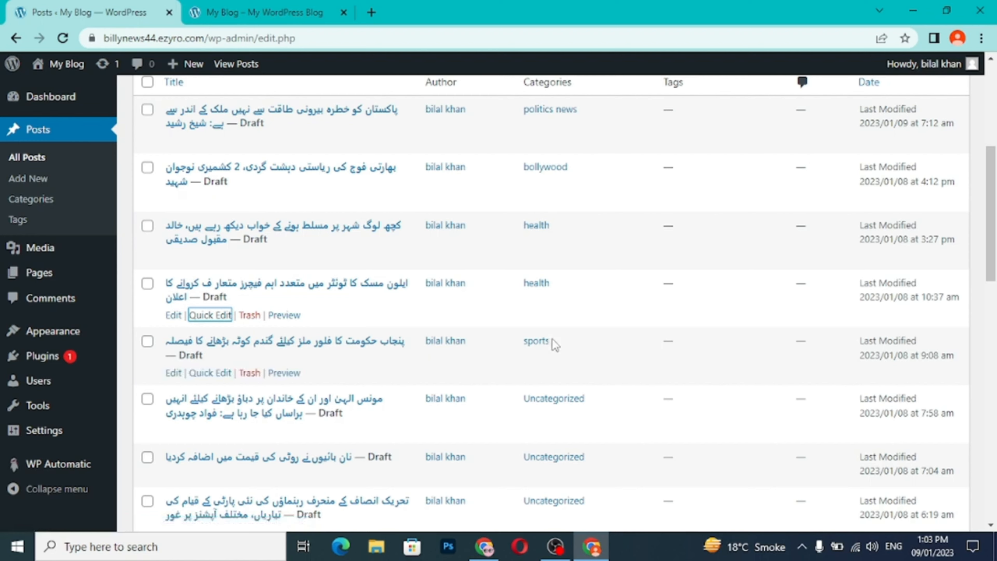
# - Check the live site's health and sports category pages for the assigned posts, and review the statuses and categories in the posts list
pyautogui.scroll(-6, 557, 424)
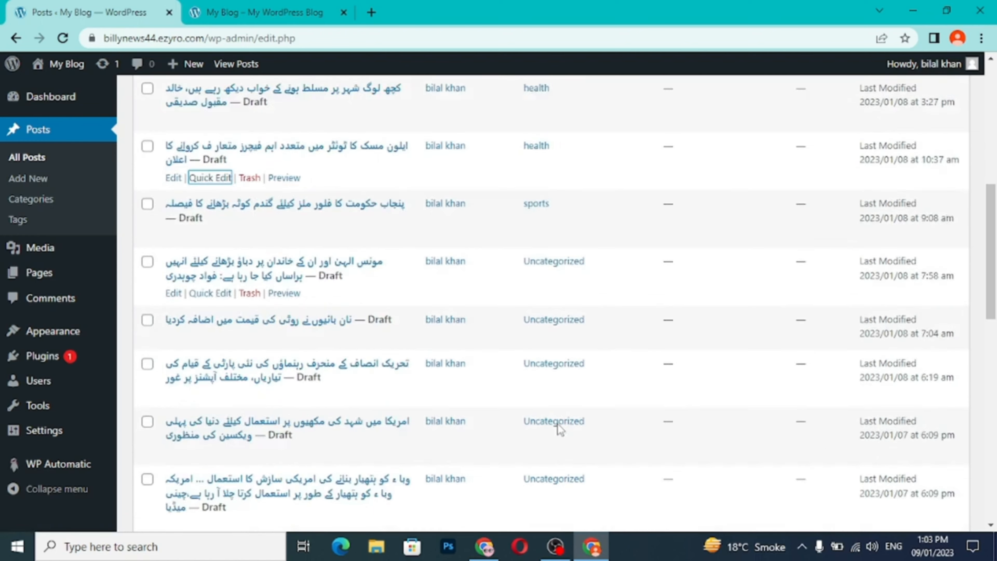
pyautogui.scroll(9, 558, 424)
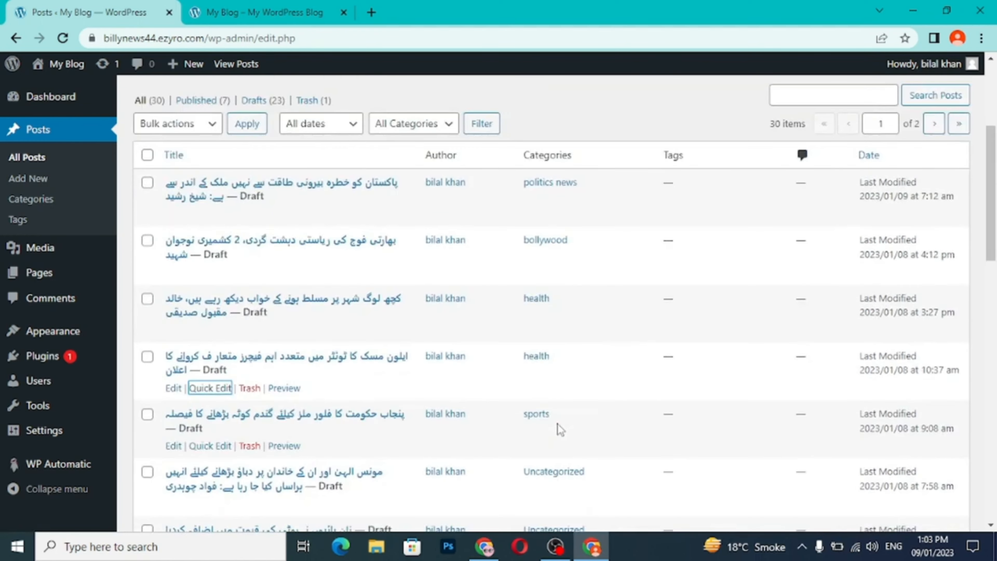
pyautogui.click(266, 13)
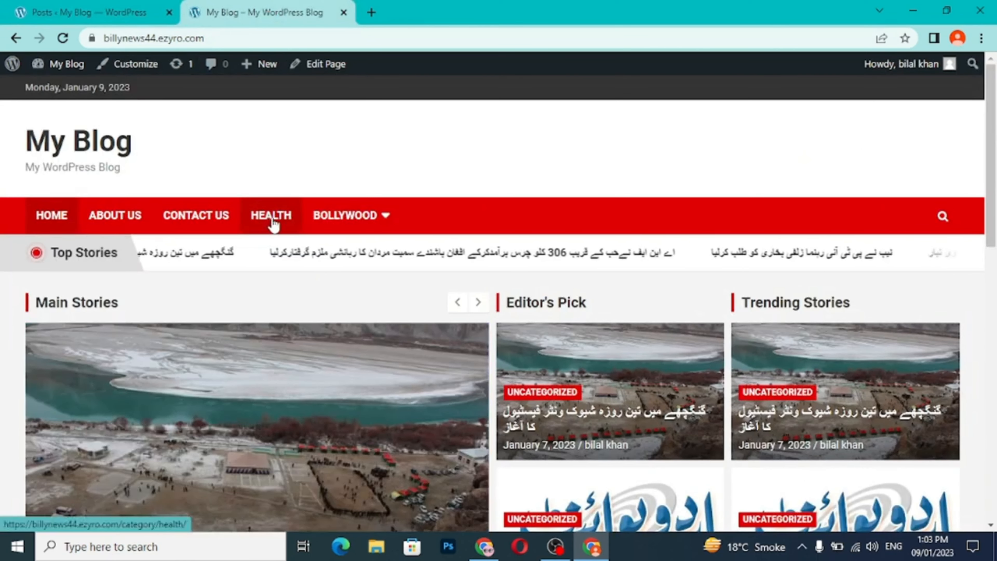
pyautogui.click(269, 221)
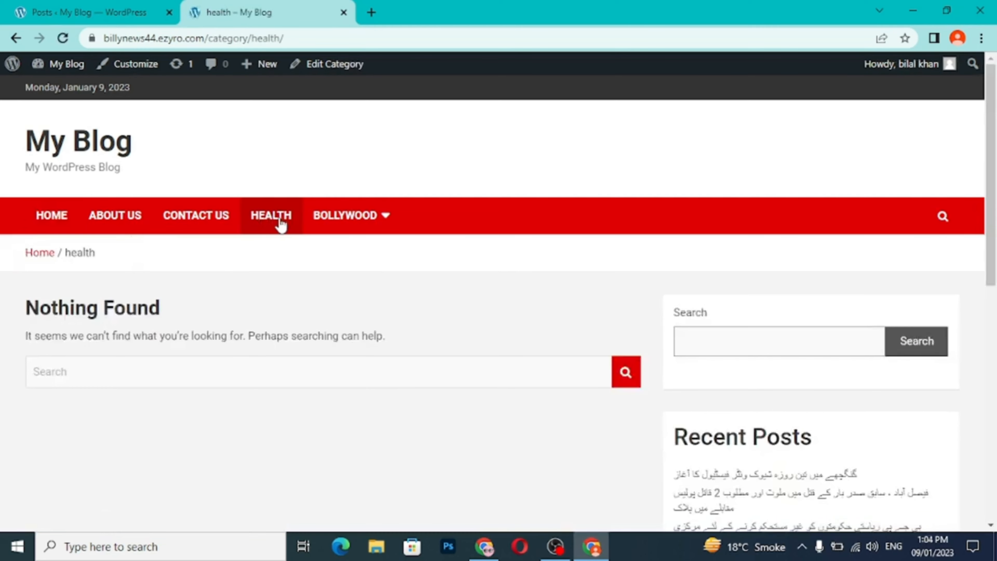
pyautogui.moveTo(338, 223)
pyautogui.click(337, 252)
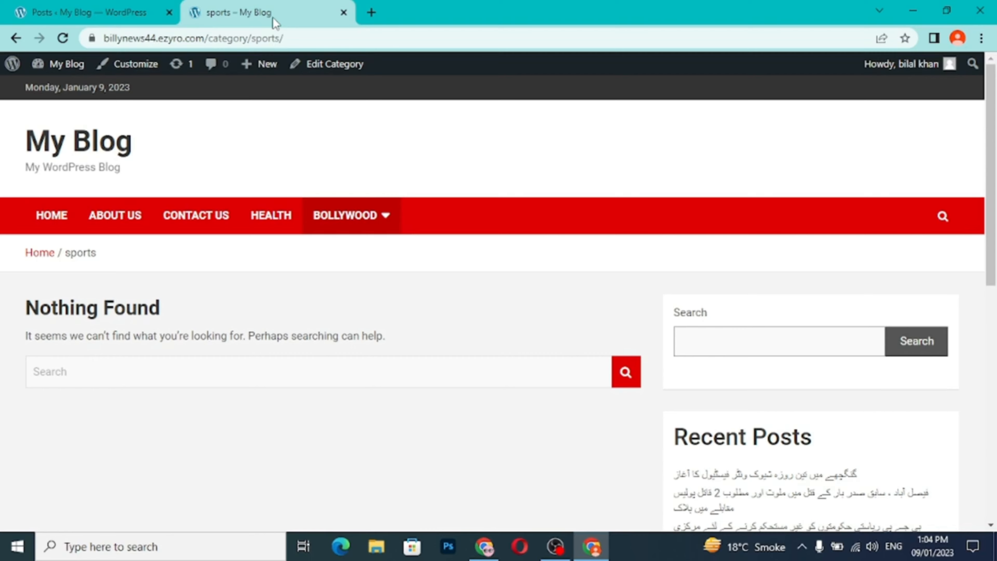
pyautogui.click(89, 12)
pyautogui.scroll(-10, 597, 344)
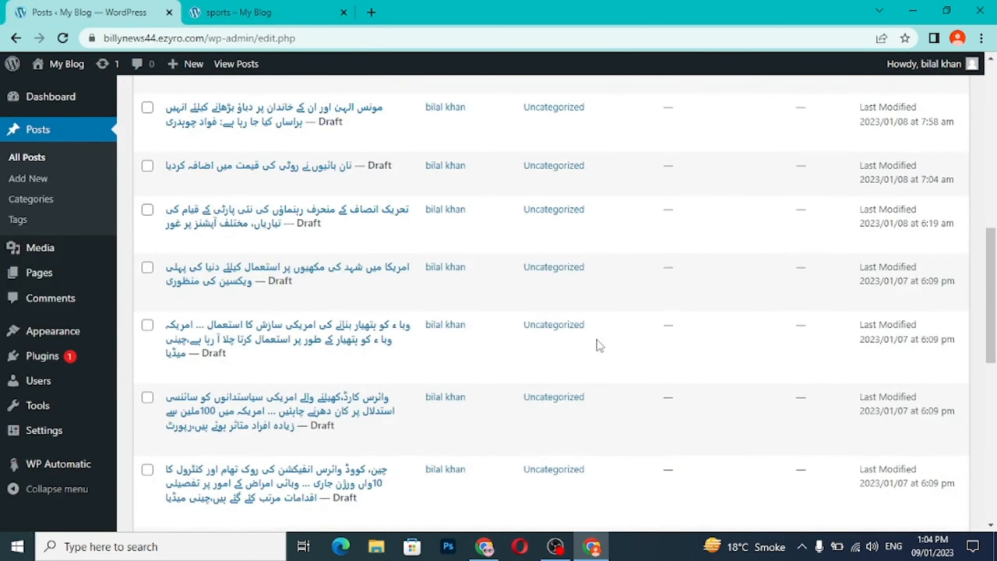
pyautogui.scroll(-10, 599, 346)
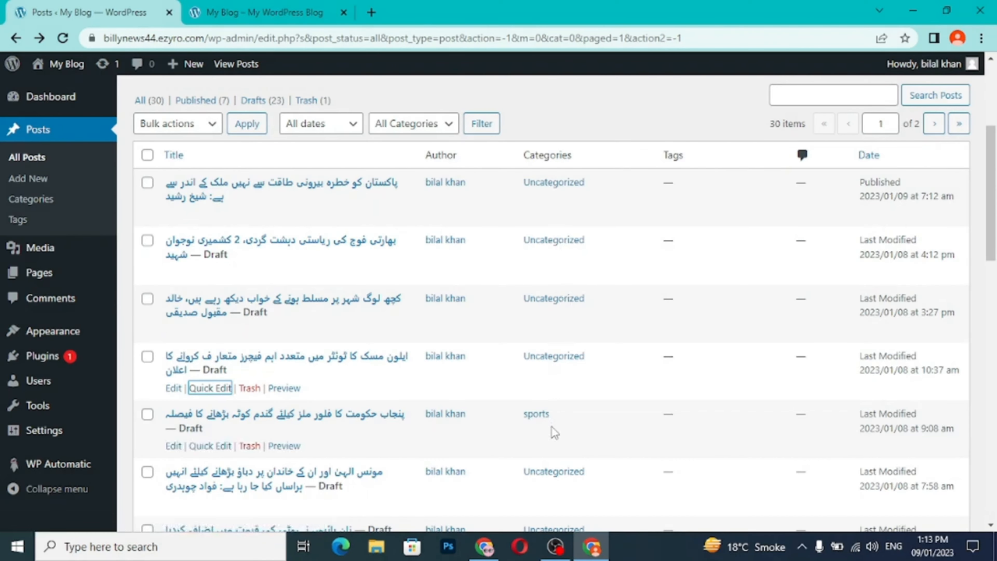
pyautogui.scroll(-3, 556, 480)
pyautogui.scroll(-7, 557, 465)
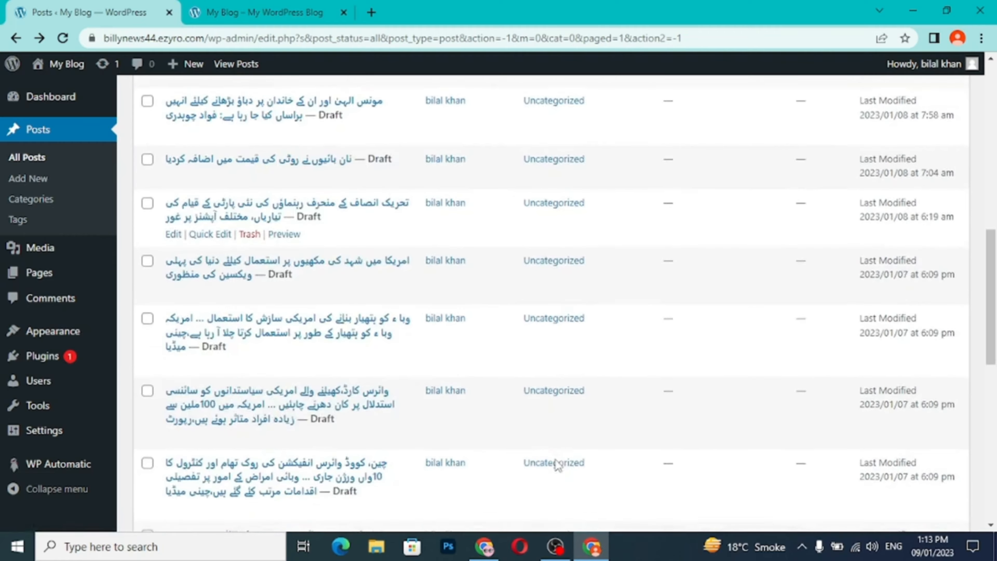
# - Quick-edit the first post in the posts list to replace the Uncategorized category with bollywood
pyautogui.scroll(15, 557, 463)
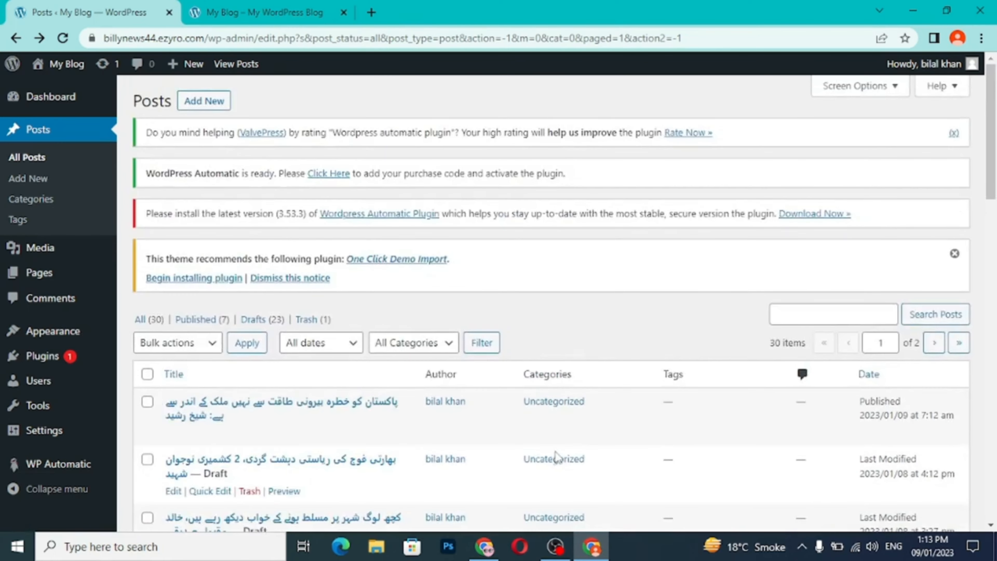
pyautogui.click(220, 435)
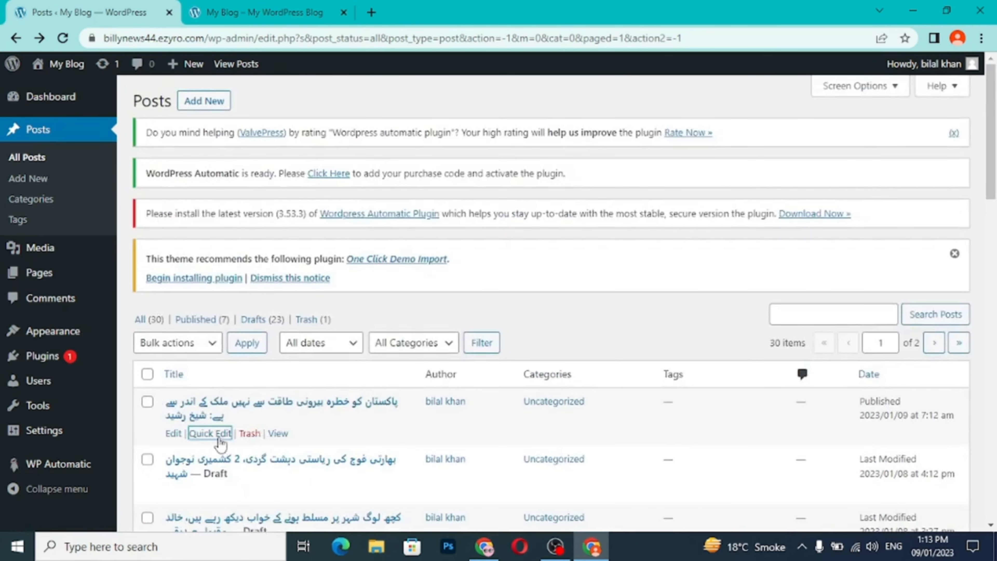
pyautogui.scroll(-3, 459, 434)
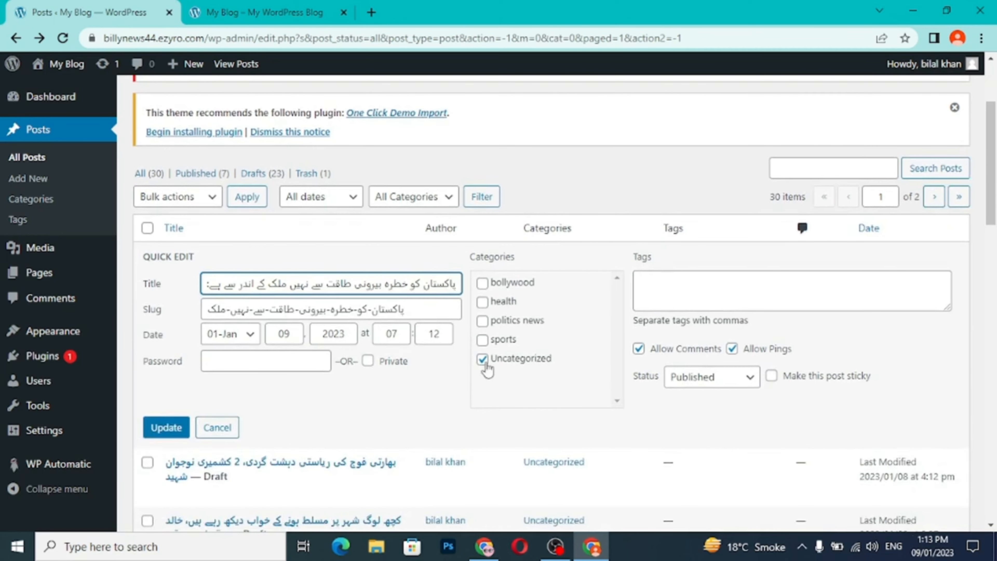
pyautogui.click(484, 361)
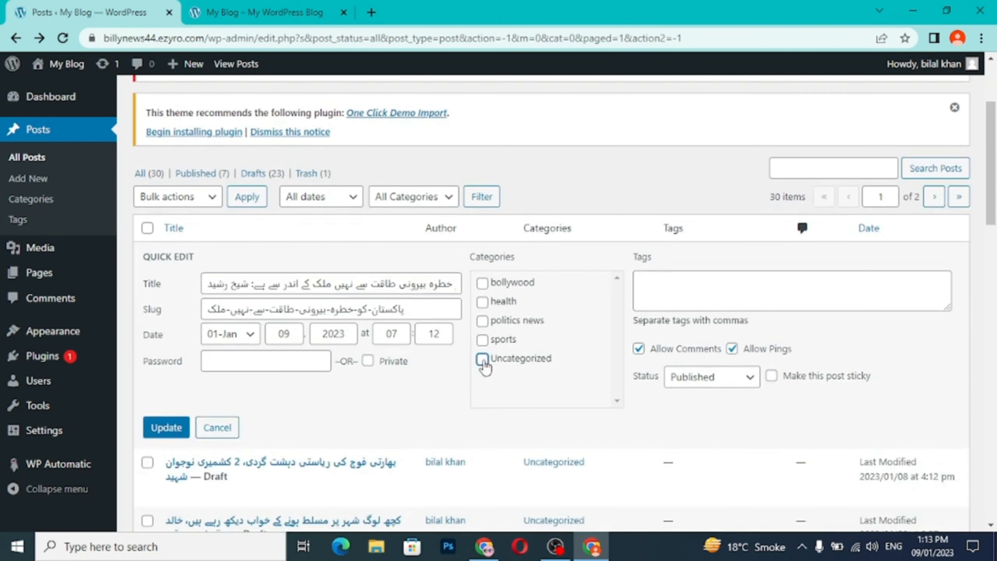
pyautogui.click(483, 285)
pyautogui.click(167, 427)
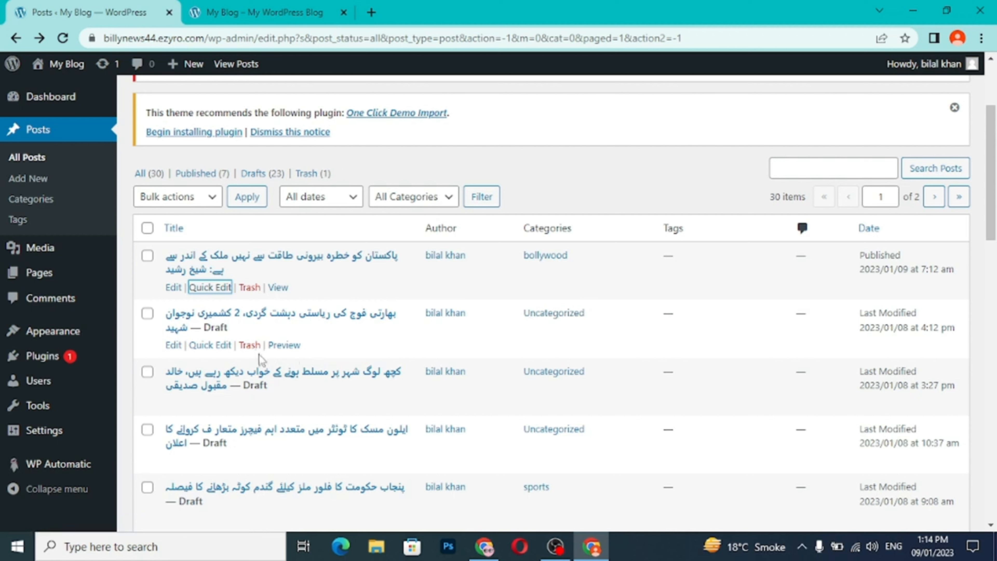
# - Quick-edit the second post, a draft, to replace Uncategorized with bollywood and set its status to Published
pyautogui.click(218, 345)
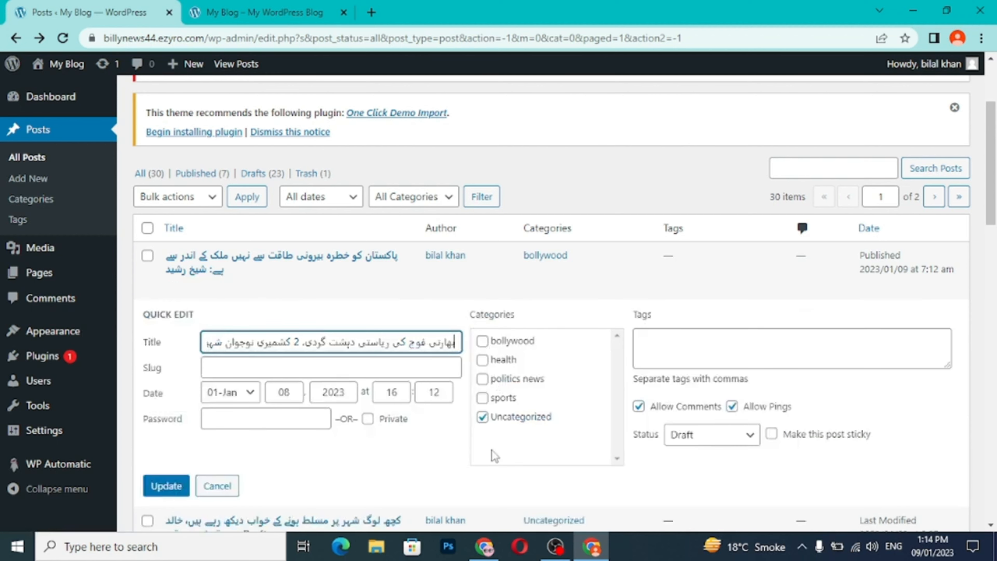
pyautogui.click(481, 417)
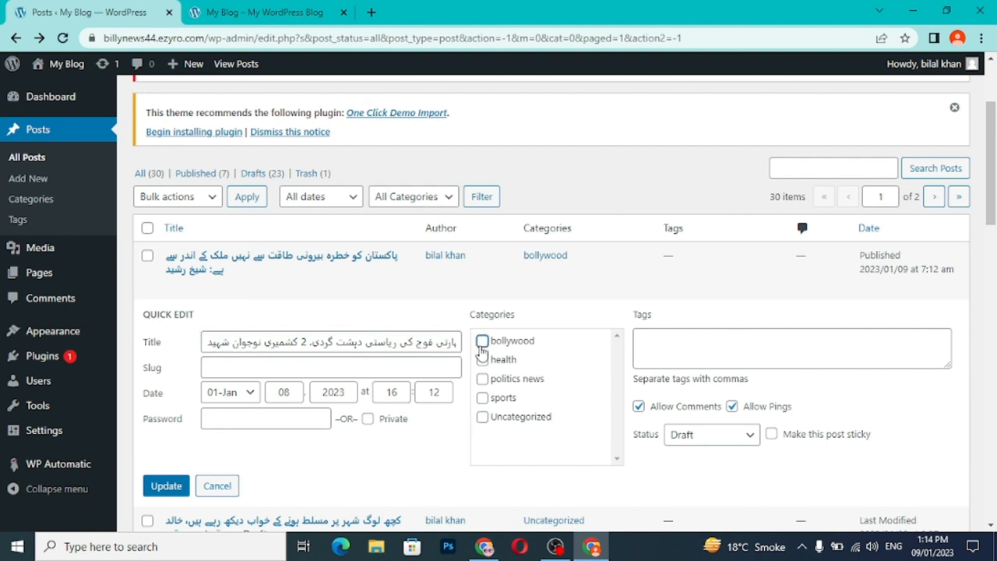
pyautogui.click(687, 436)
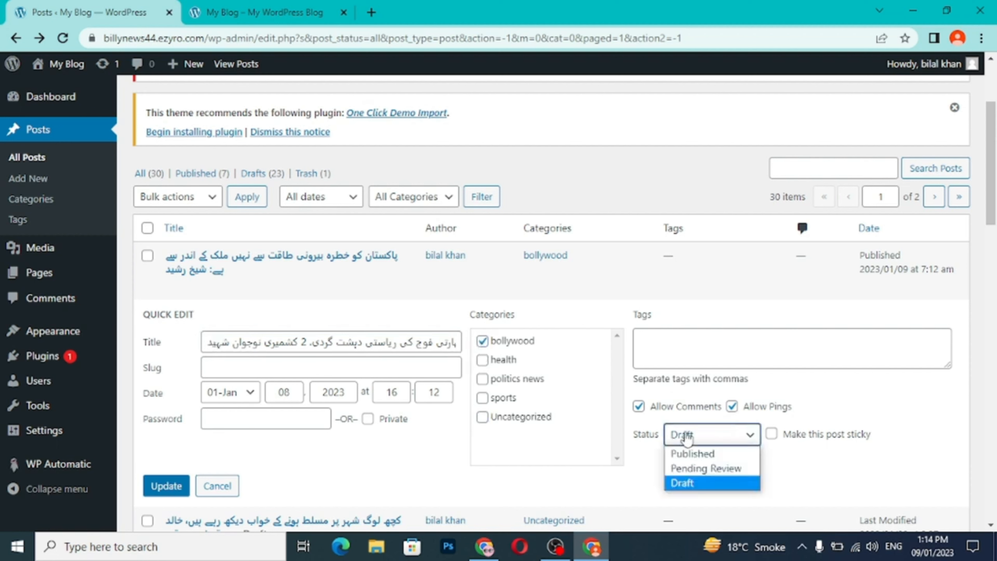
pyautogui.click(688, 451)
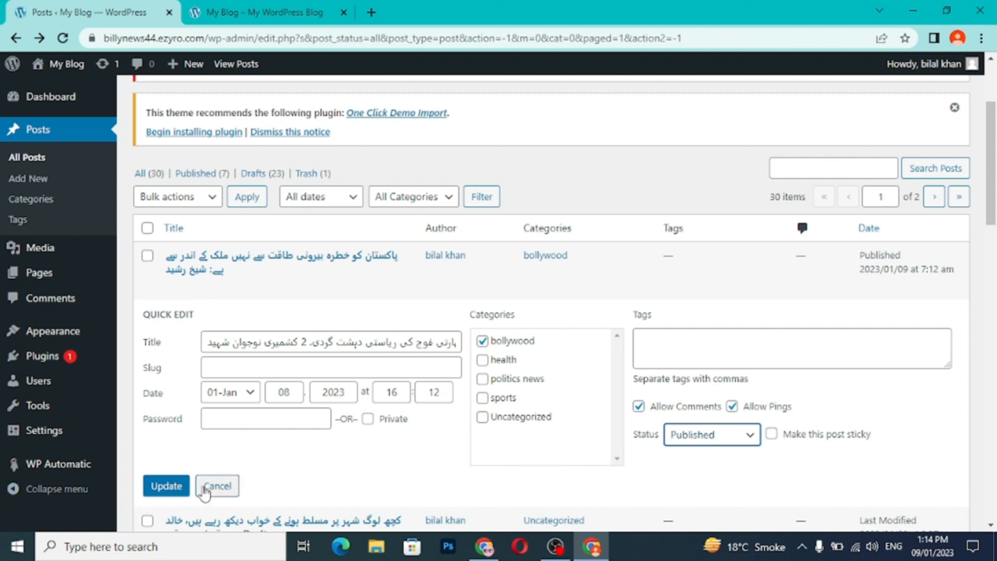
pyautogui.click(167, 485)
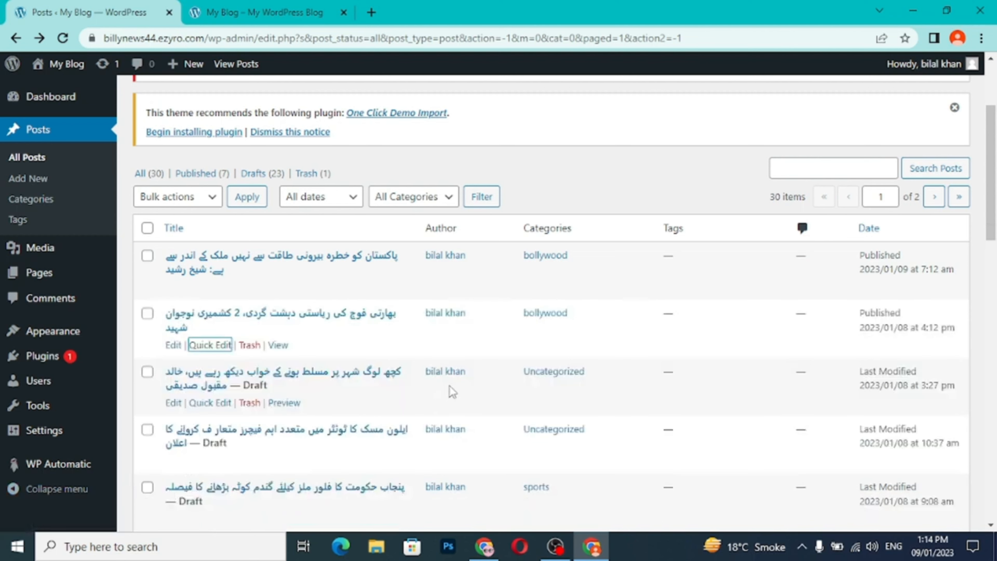
# - Quick-edit the third post, a draft, to replace Uncategorized with health and set its status to Published
pyautogui.click(210, 403)
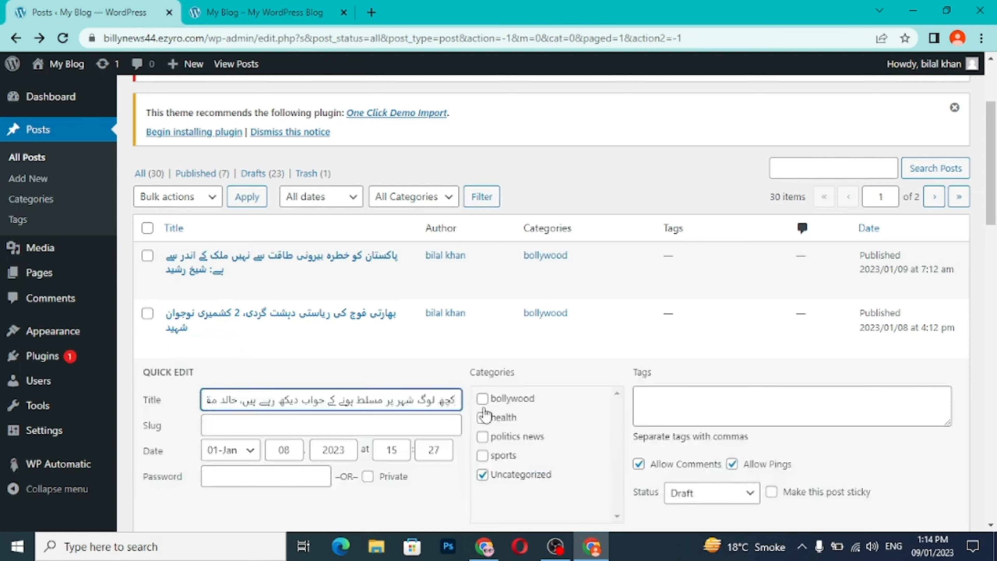
pyautogui.click(482, 417)
pyautogui.click(482, 475)
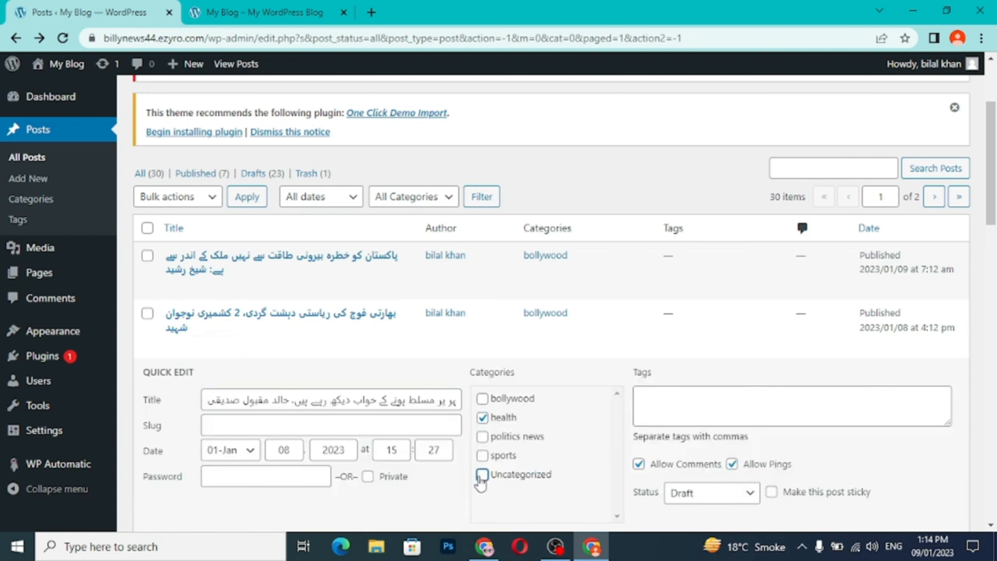
pyautogui.scroll(-5, 365, 514)
pyautogui.click(669, 277)
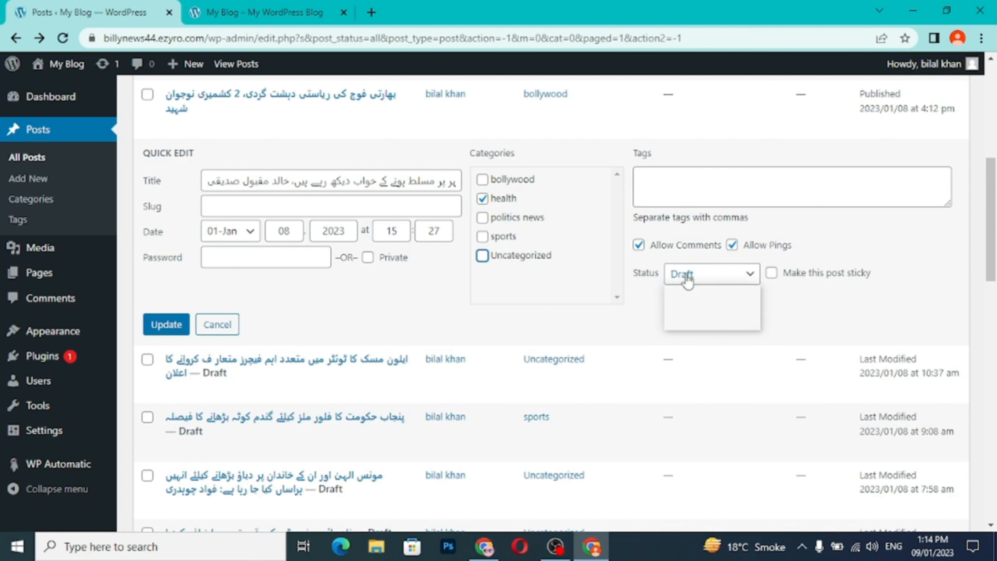
pyautogui.click(702, 294)
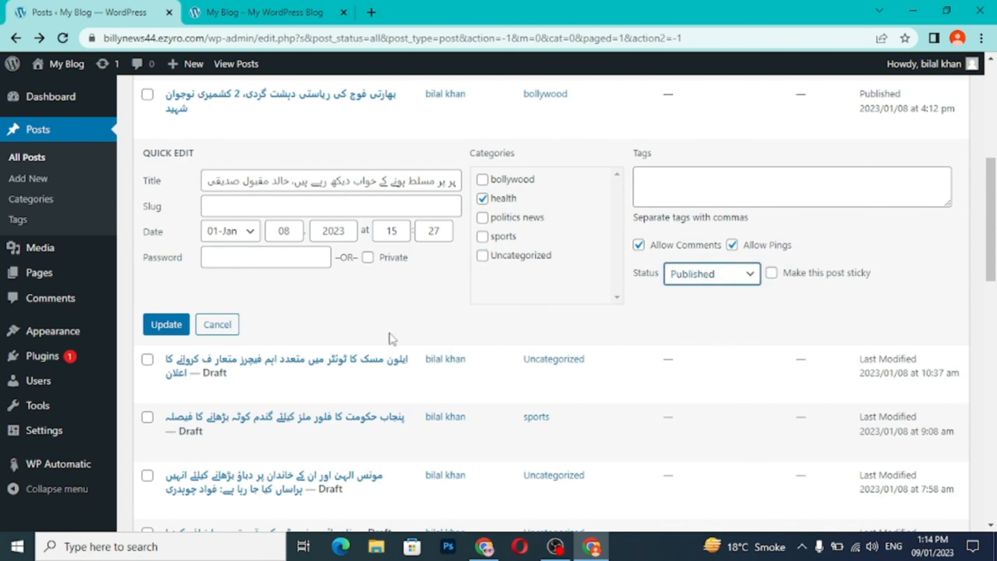
pyautogui.click(166, 325)
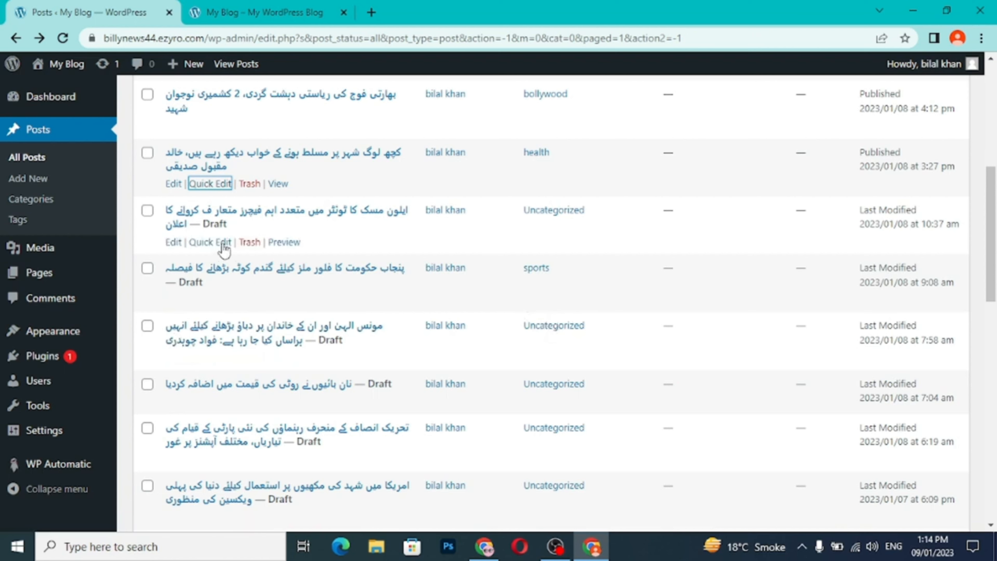
# - Quick-edit the draft last modified 2023/01/08 at 10:37 am to replace Uncategorized with politics news and set its status to Published
pyautogui.click(224, 244)
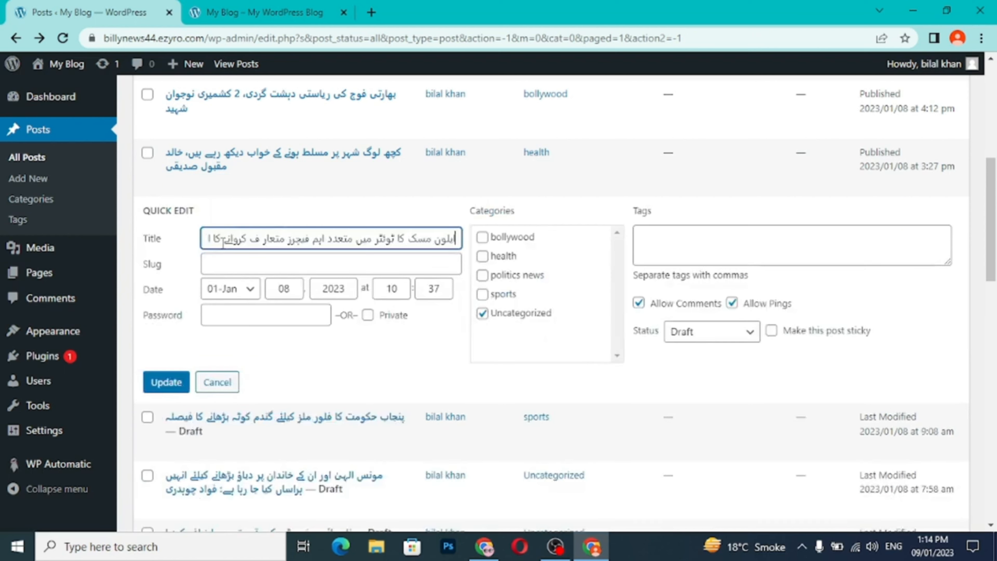
pyautogui.click(482, 276)
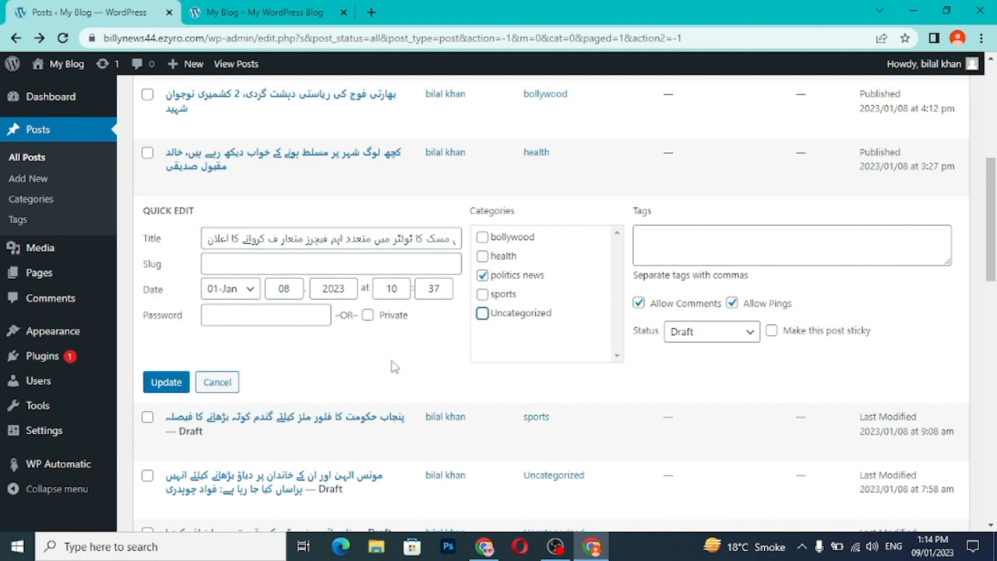
pyautogui.click(696, 332)
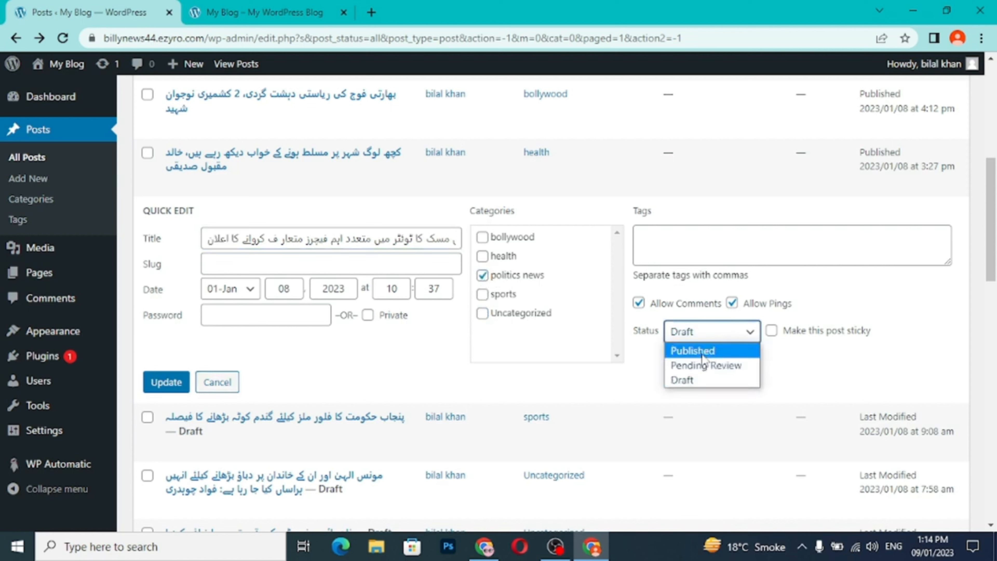
pyautogui.click(693, 350)
pyautogui.click(180, 382)
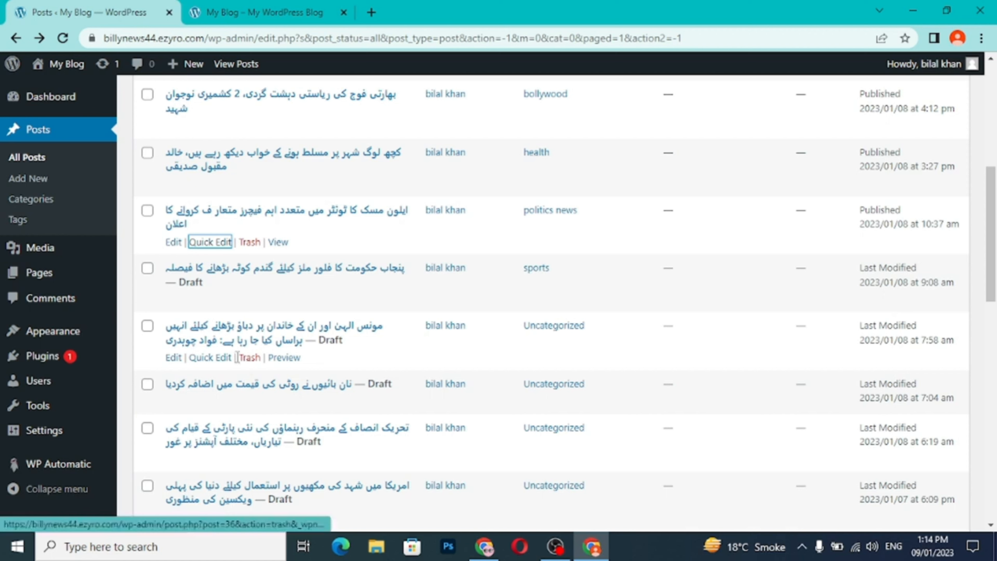
# - Quick-edit the draft last modified 2023/01/08 at 7:58 am to replace Uncategorized with sports and set its status to Published
pyautogui.click(228, 358)
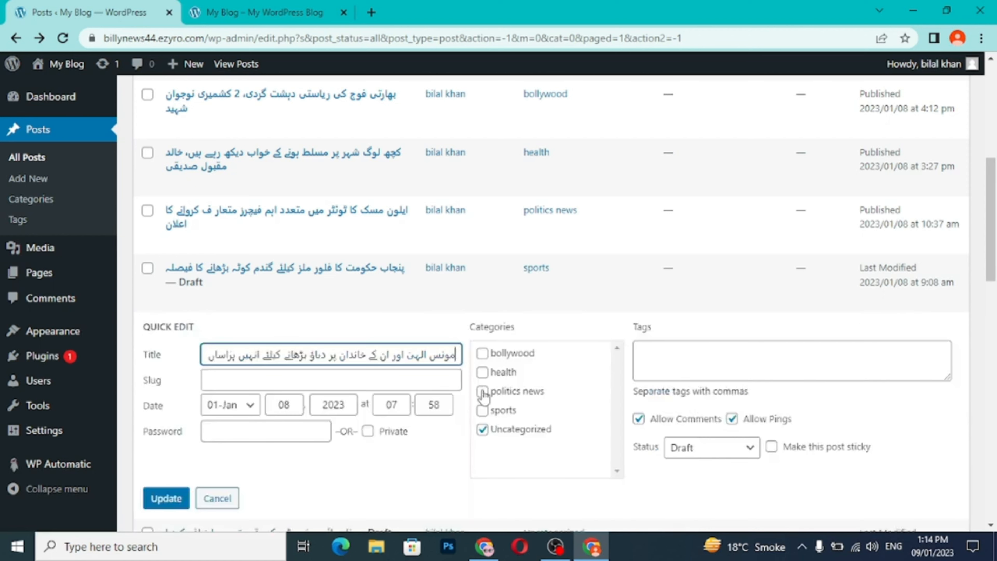
pyautogui.click(483, 410)
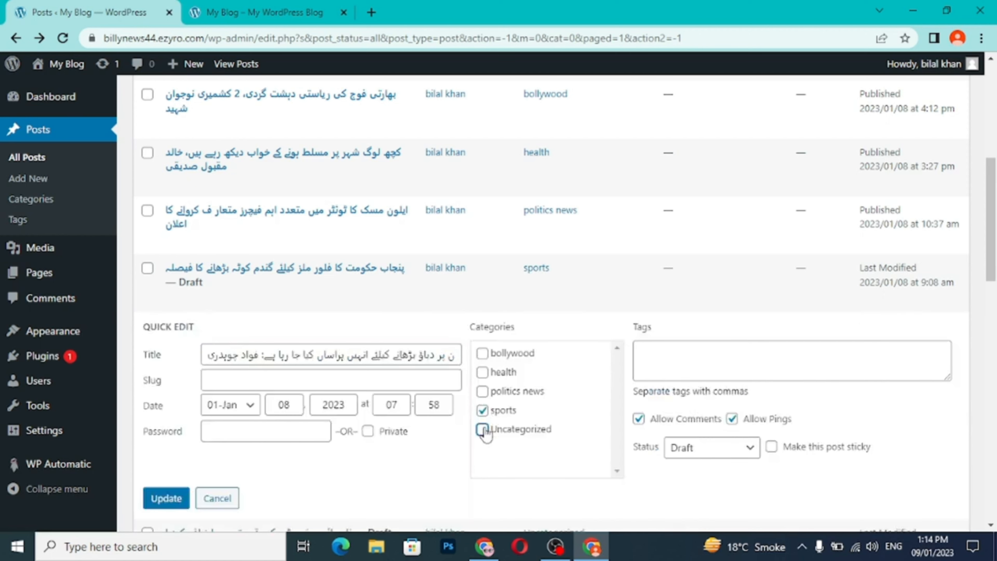
pyautogui.click(704, 457)
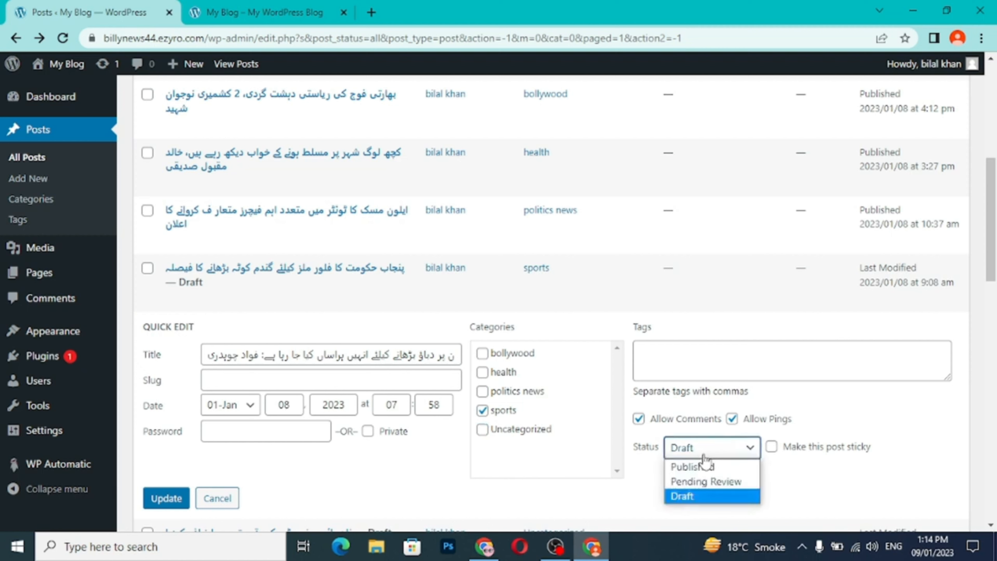
pyautogui.click(703, 467)
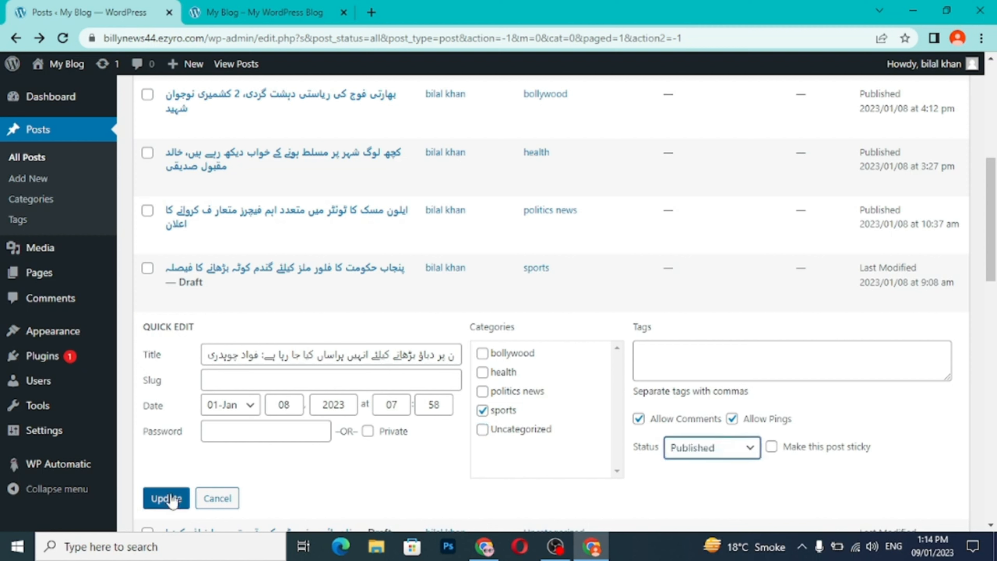
pyautogui.click(173, 498)
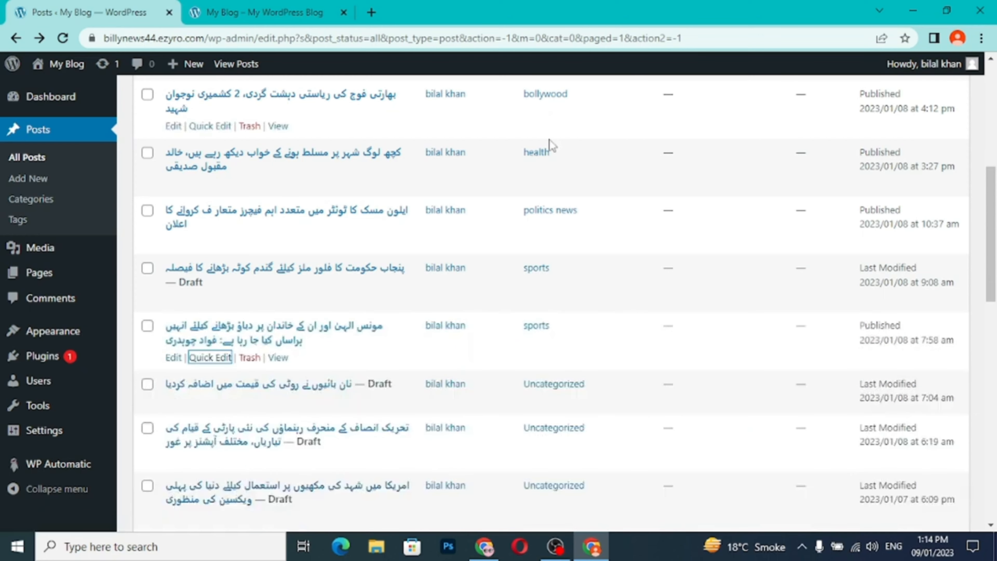
# - Reload the blog's home page and check the posts on the health and bollywood category pages
pyautogui.scroll(-10, 569, 404)
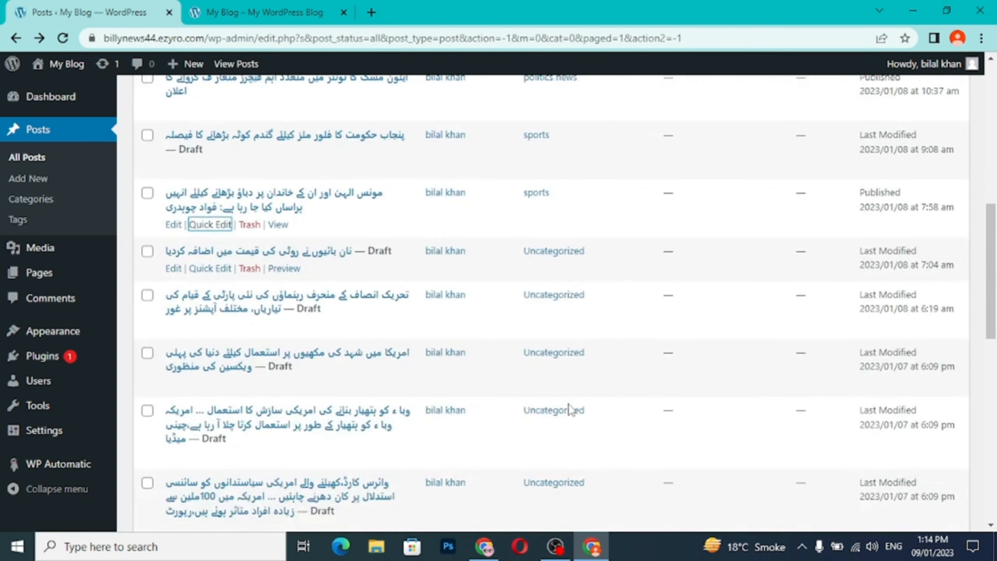
pyautogui.scroll(10, 569, 404)
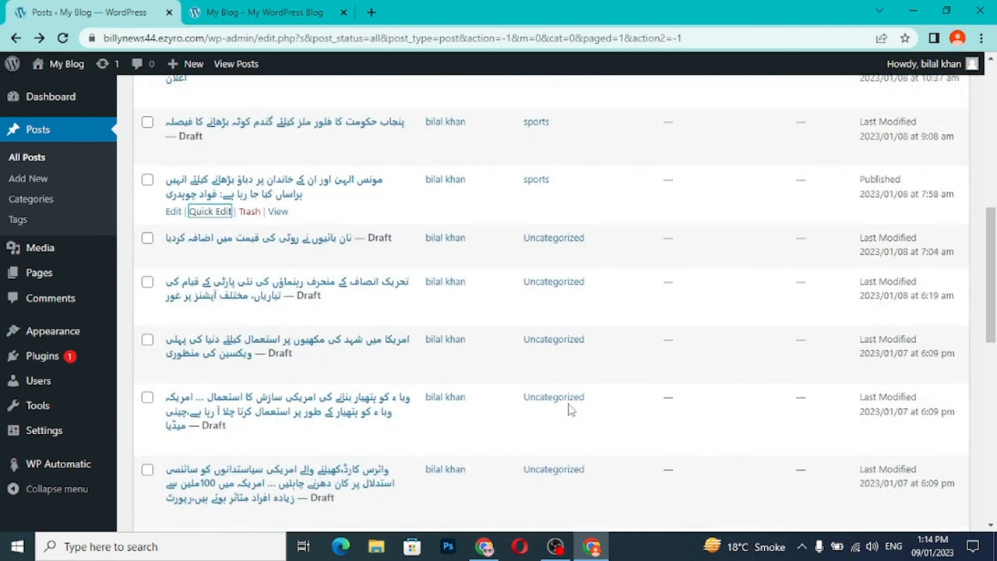
pyautogui.click(271, 12)
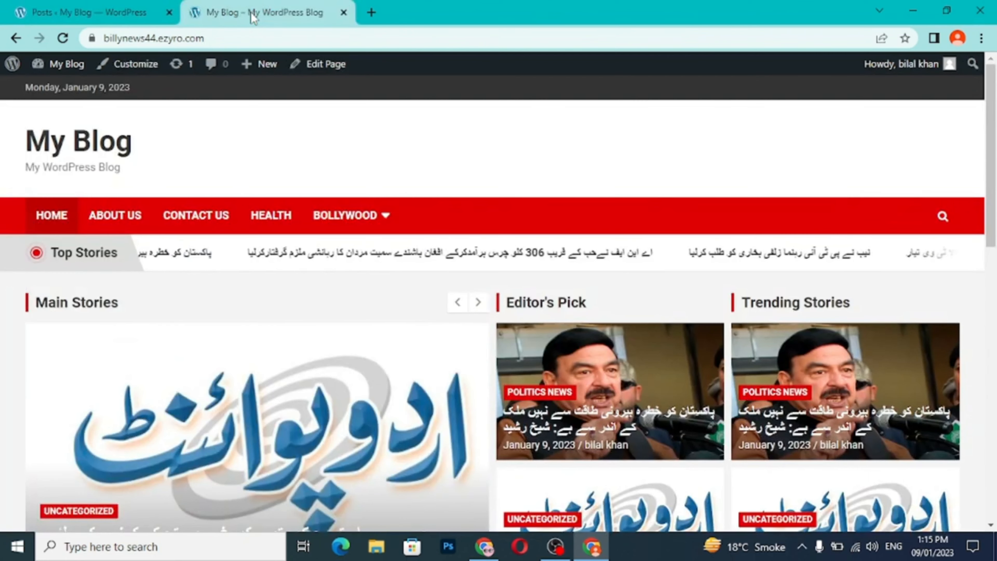
pyautogui.click(67, 39)
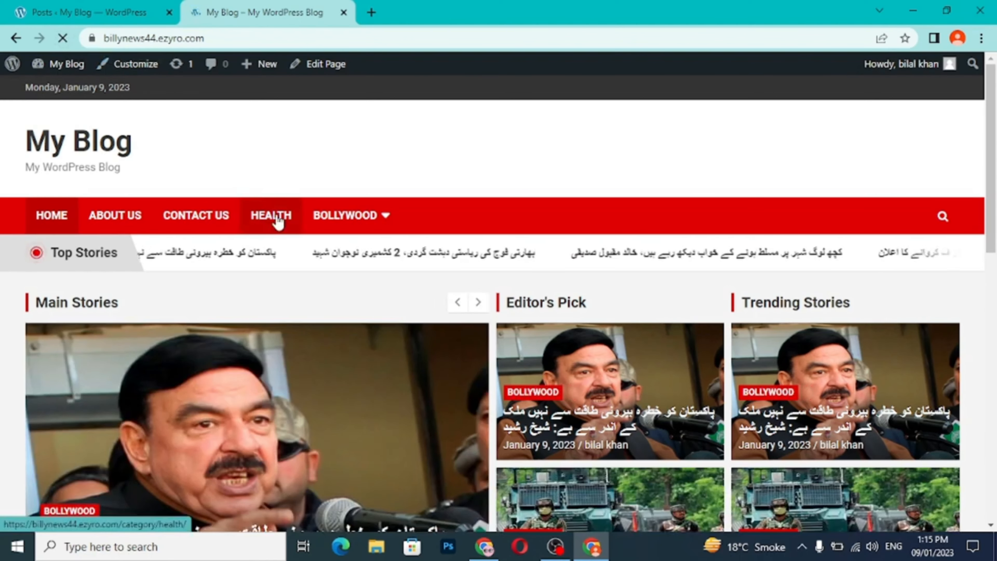
pyautogui.click(277, 218)
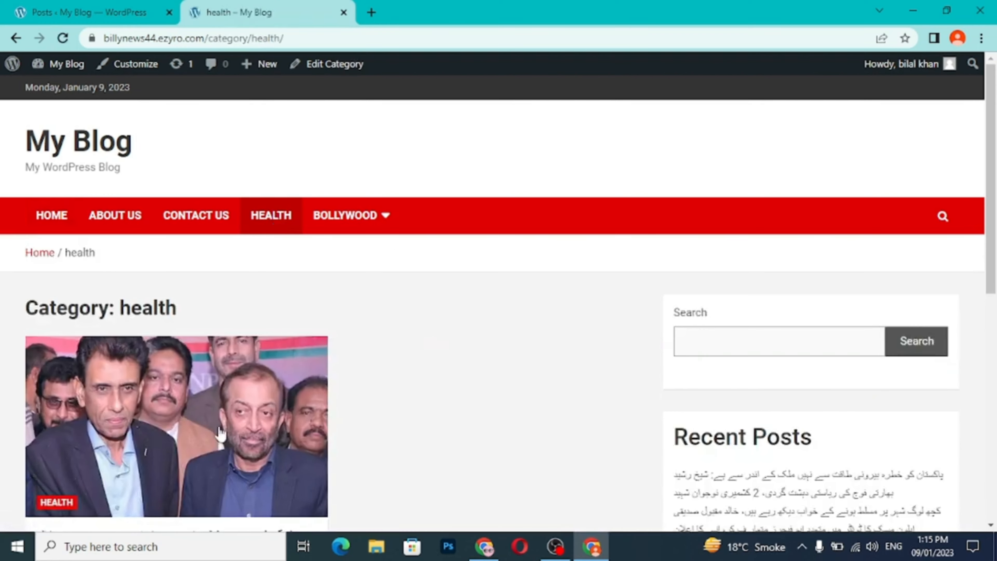
pyautogui.moveTo(337, 226)
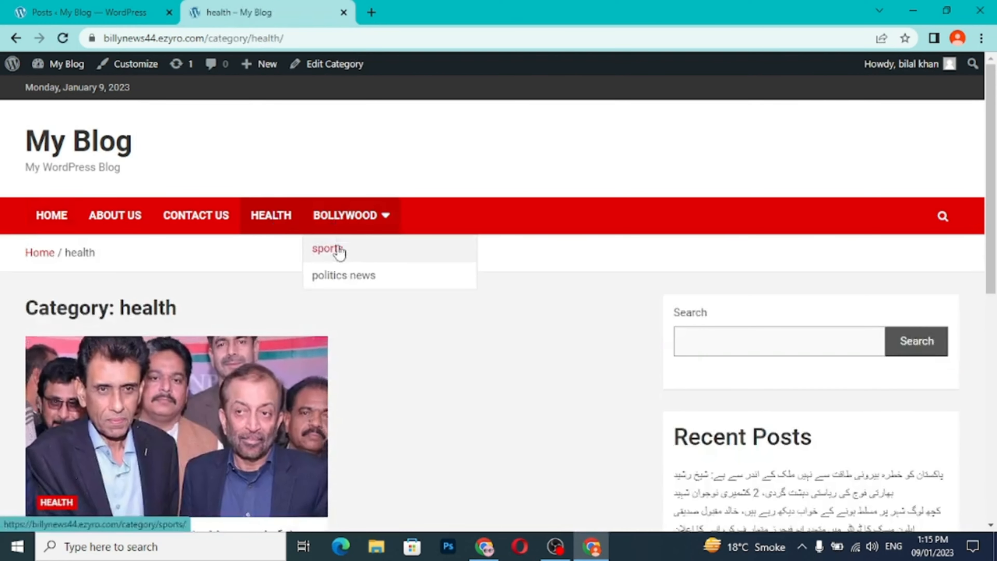
pyautogui.click(346, 225)
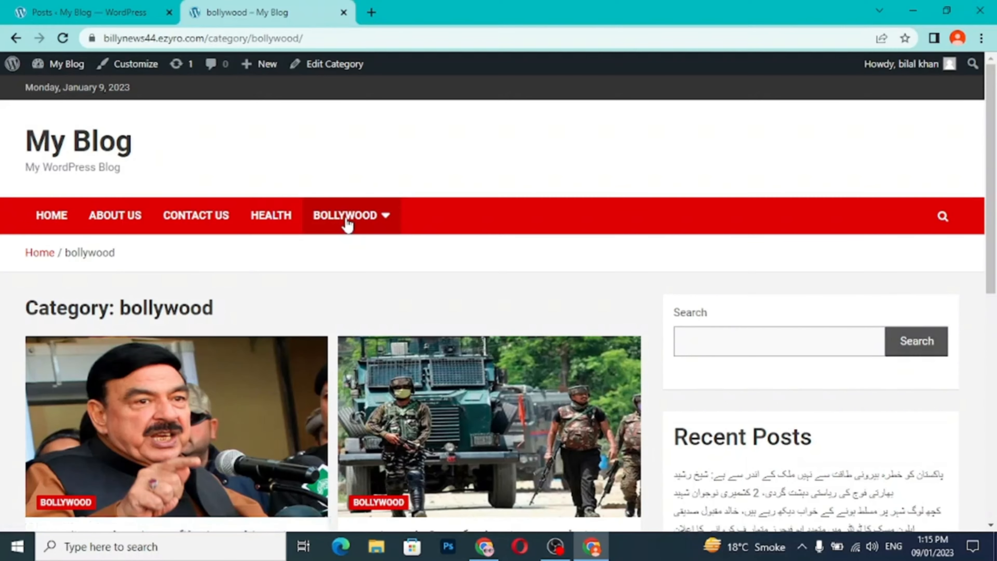
pyautogui.scroll(-3, 345, 223)
pyautogui.scroll(3, 346, 222)
# - Check the posts on the blog's sports and politics news category pages
pyautogui.moveTo(345, 222)
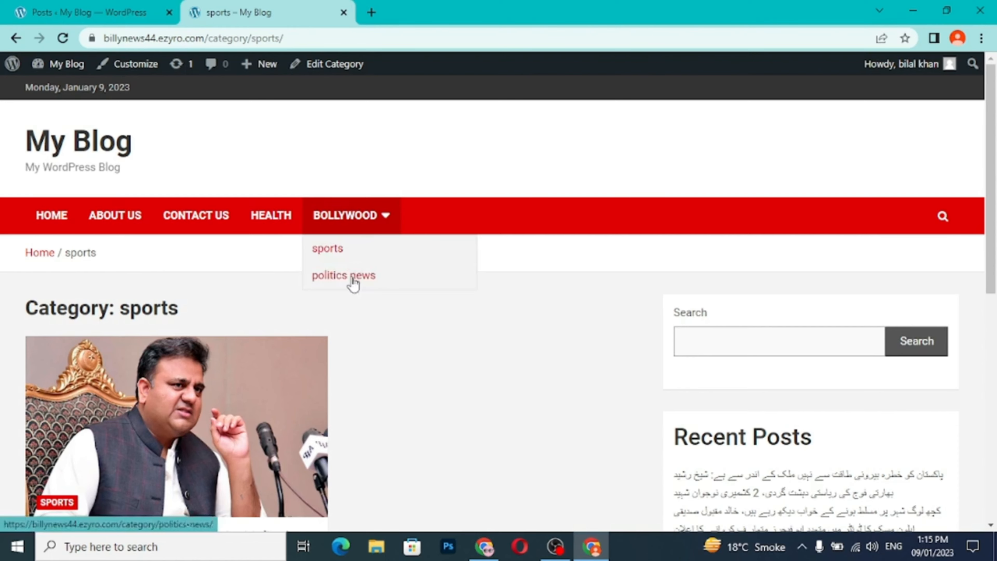
pyautogui.click(353, 279)
pyautogui.scroll(-5, 353, 280)
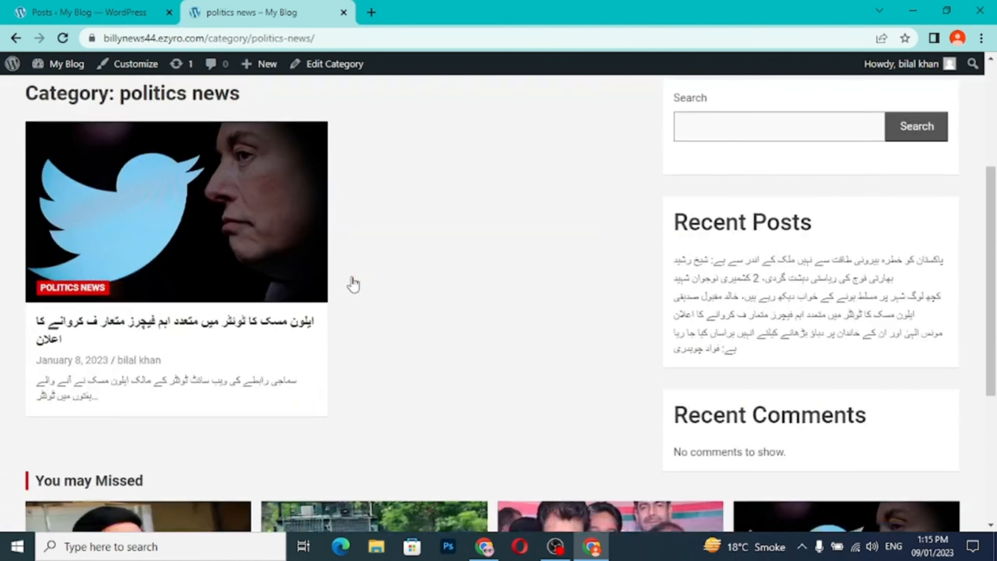
pyautogui.scroll(-3, 353, 284)
pyautogui.scroll(3, 349, 282)
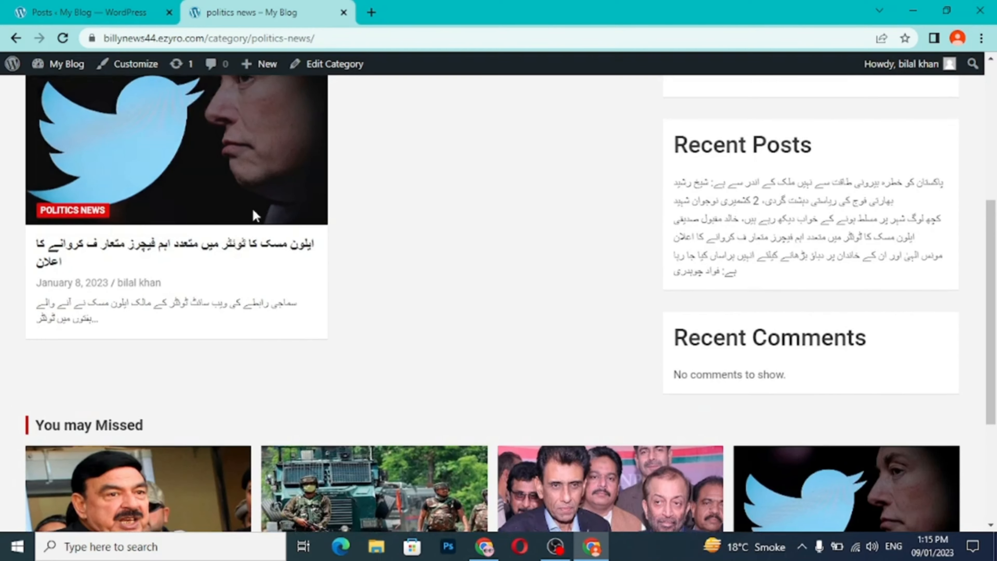
pyautogui.scroll(4, 256, 216)
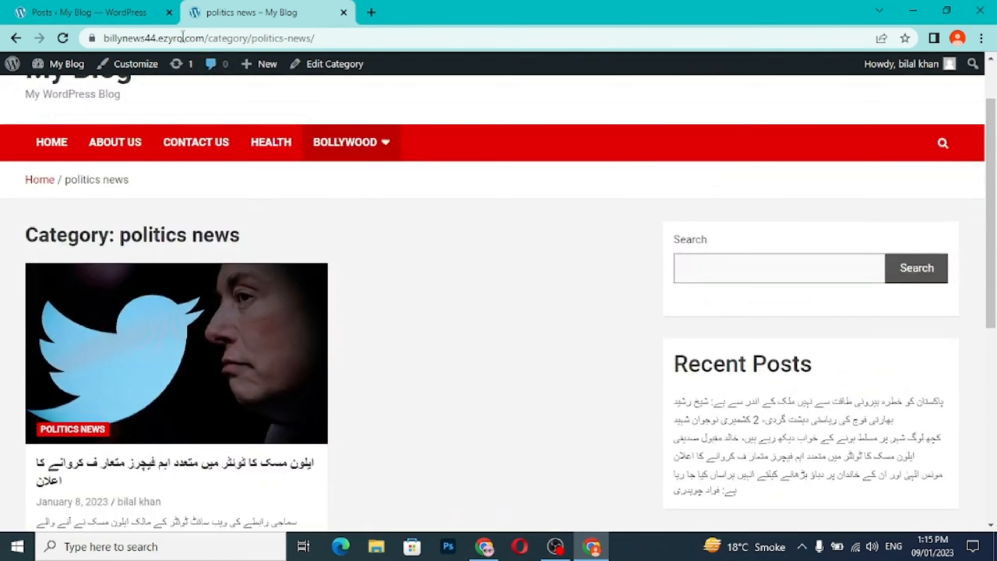
# - Return to the WordPress posts list and review the categories and publishing status of all listed posts
pyautogui.click(142, 17)
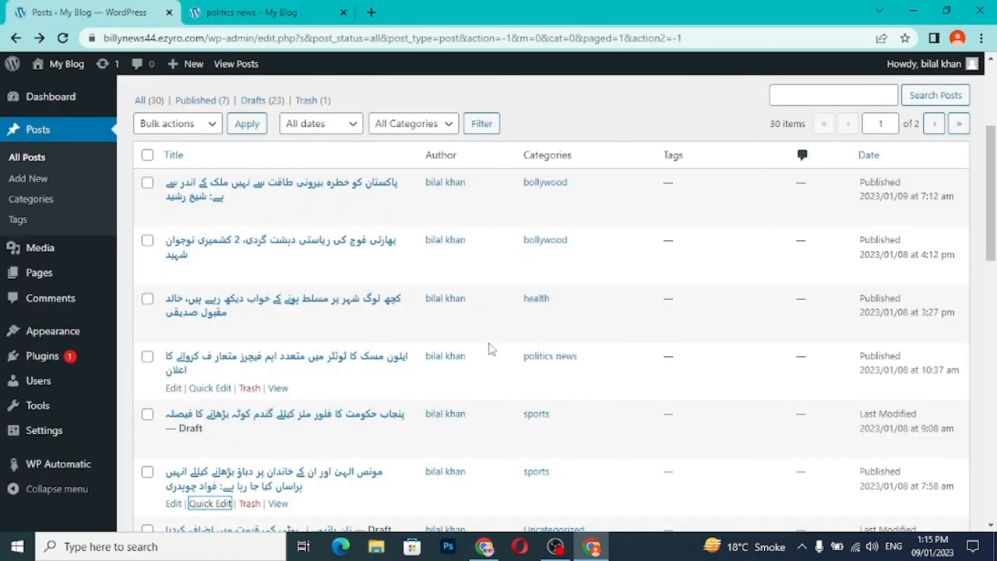
pyautogui.scroll(-5, 490, 345)
pyautogui.scroll(-13, 489, 344)
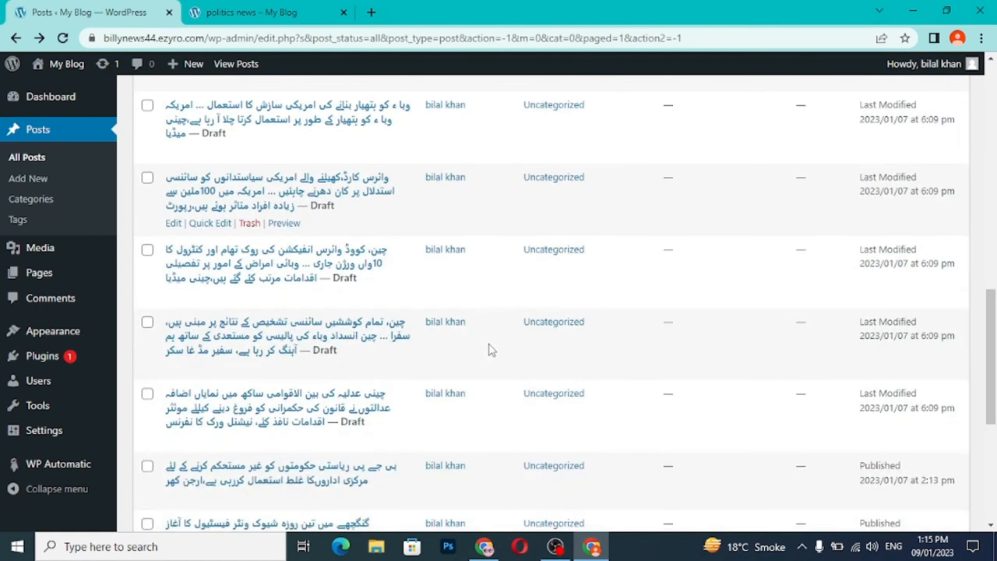
pyautogui.scroll(-4, 492, 349)
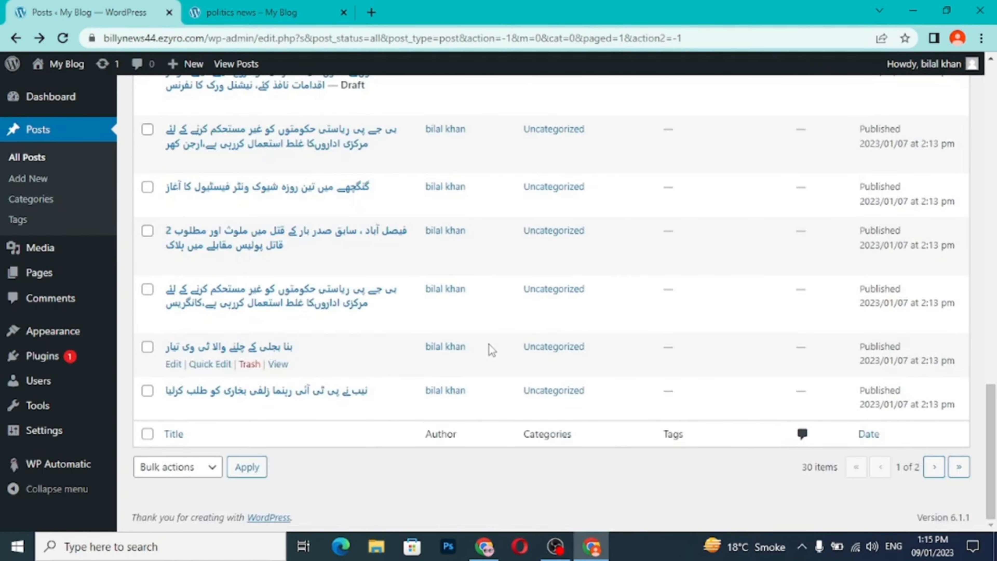
pyautogui.scroll(12, 491, 349)
pyautogui.scroll(10, 491, 349)
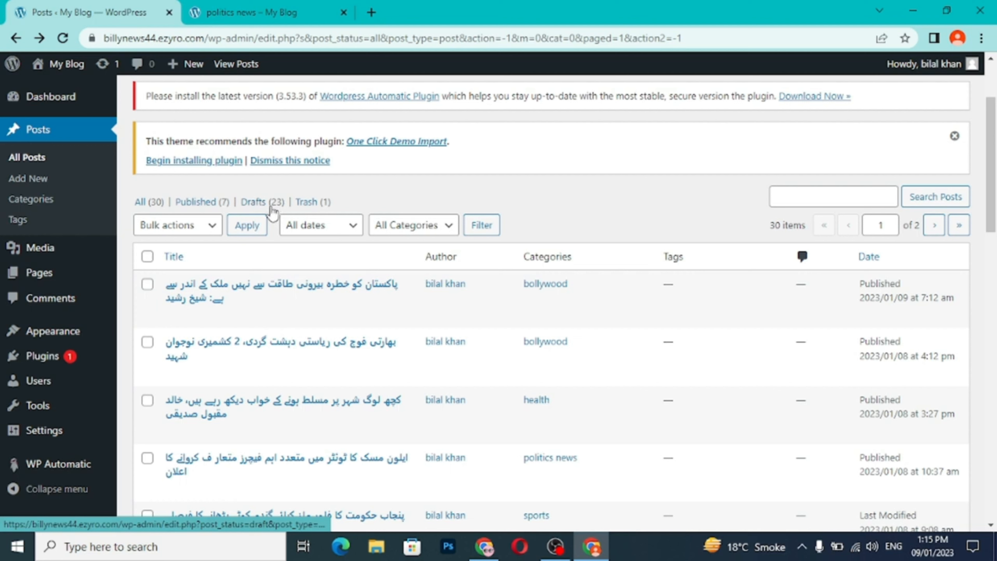
# - Filter the posts list to show only drafts and look through them for uncategorized posts
pyautogui.click(273, 208)
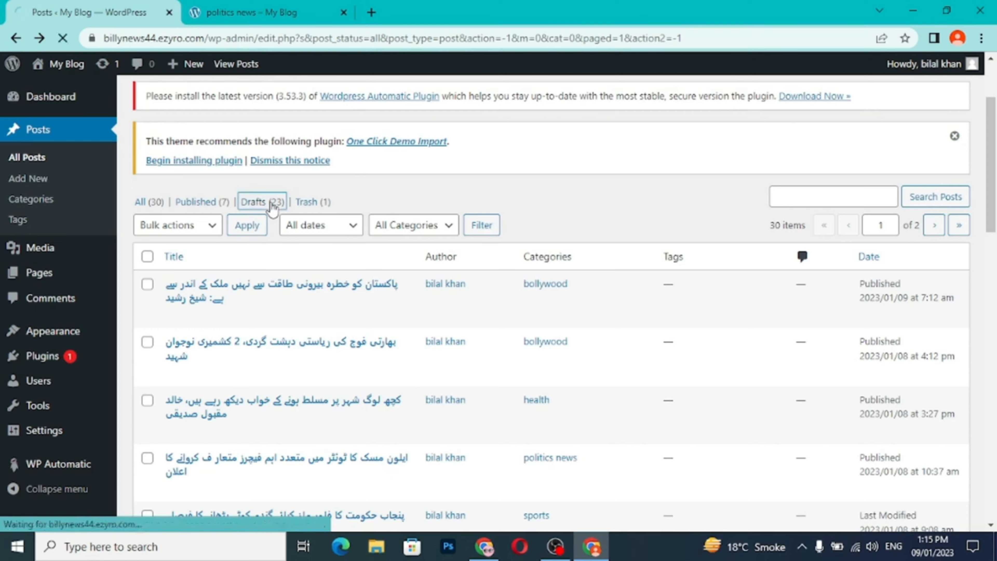
pyautogui.scroll(-3, 462, 376)
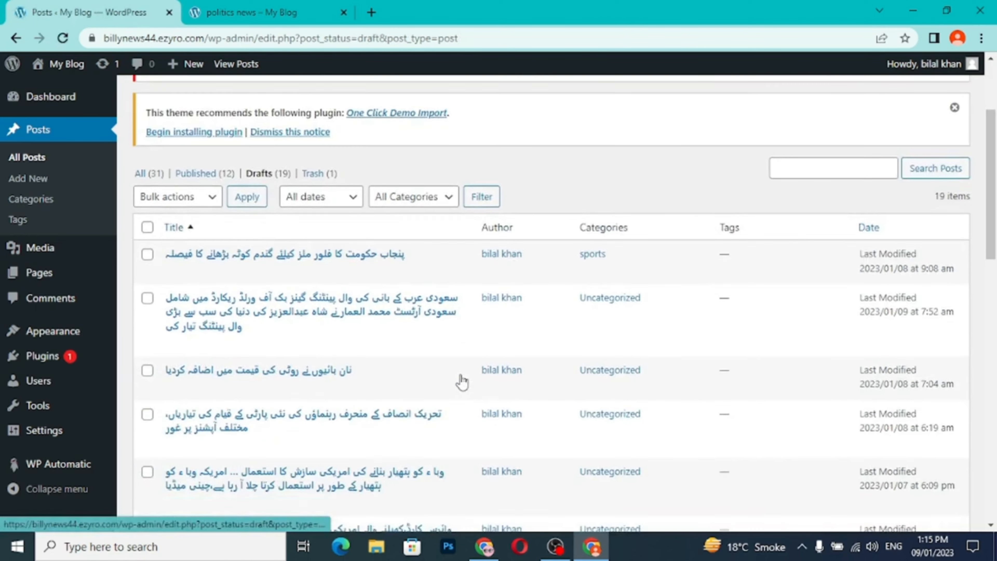
pyautogui.scroll(-10, 461, 375)
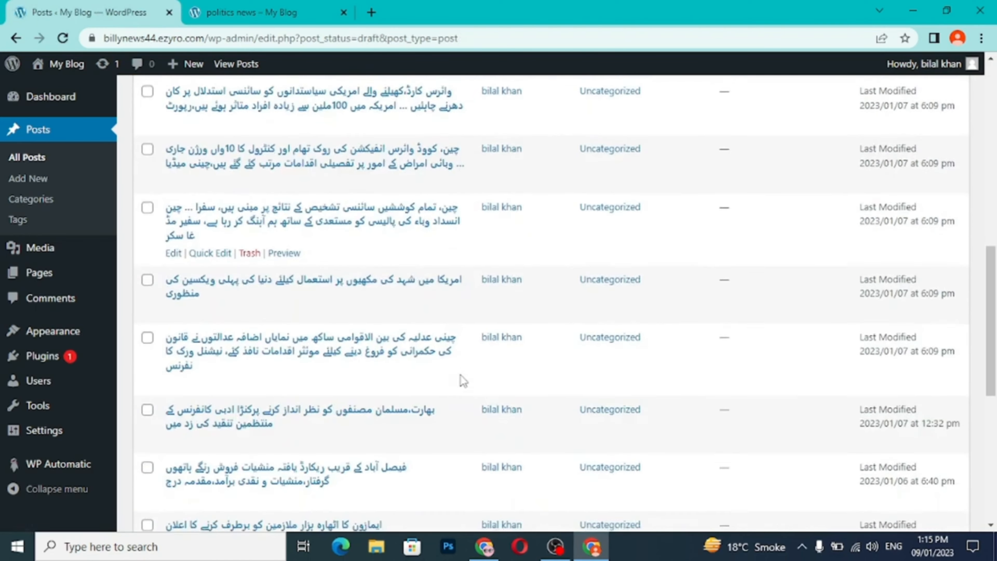
pyautogui.scroll(-5, 461, 375)
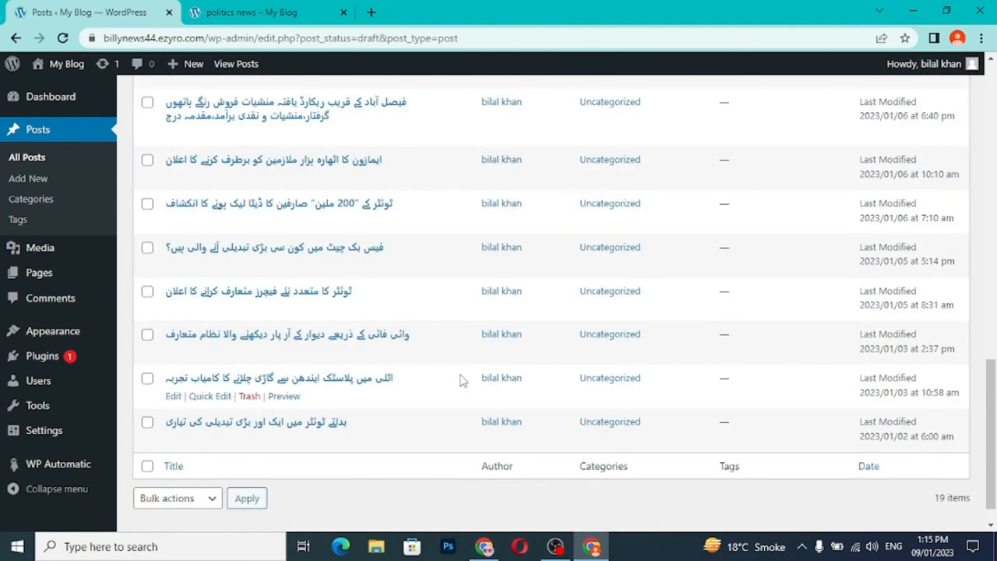
pyautogui.scroll(15, 460, 375)
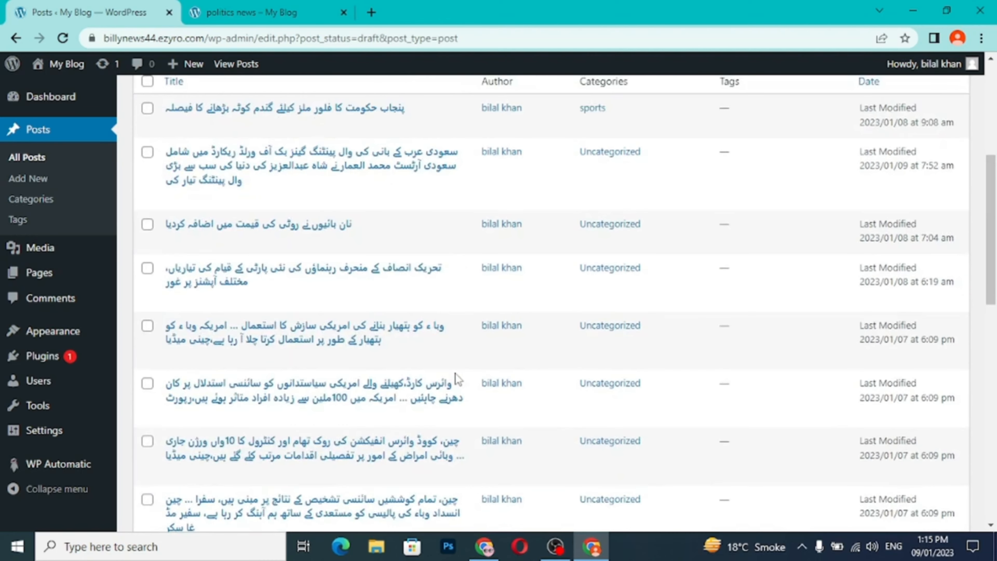
pyautogui.scroll(4, 534, 256)
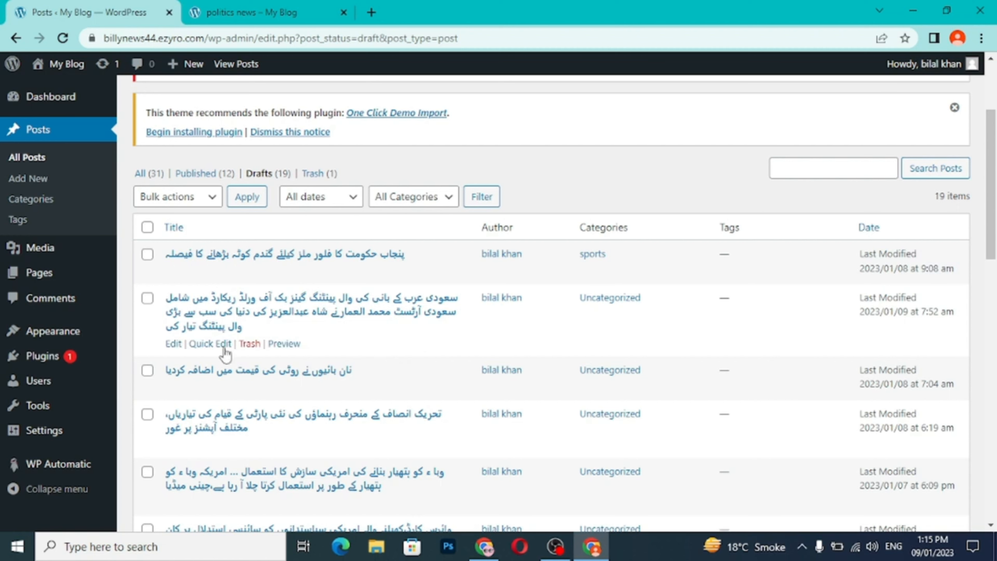
# - Quick-edit the draft last modified 2023/01/09 at 7:52 am to replace Uncategorized with sports and set its status to Published
pyautogui.click(210, 344)
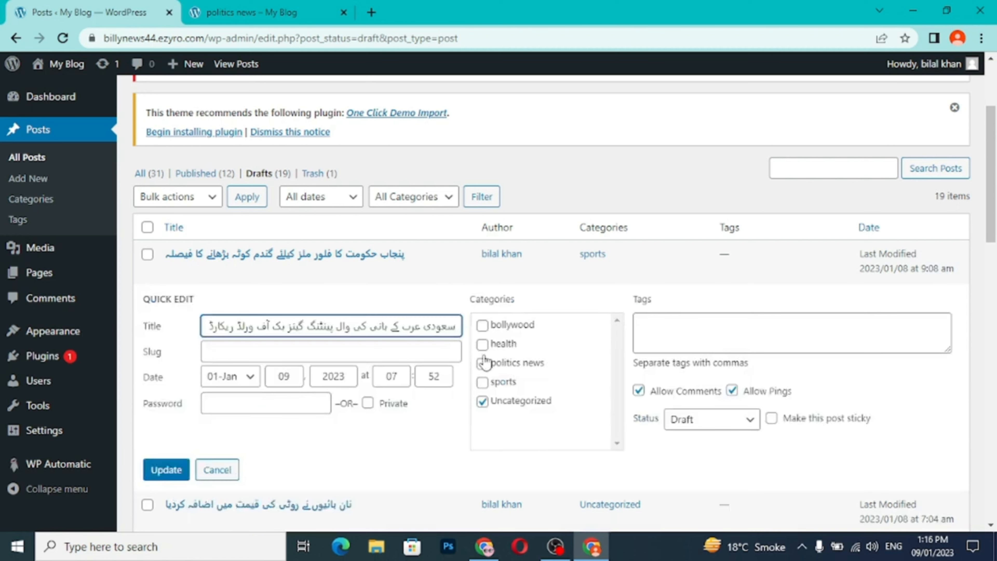
pyautogui.click(483, 381)
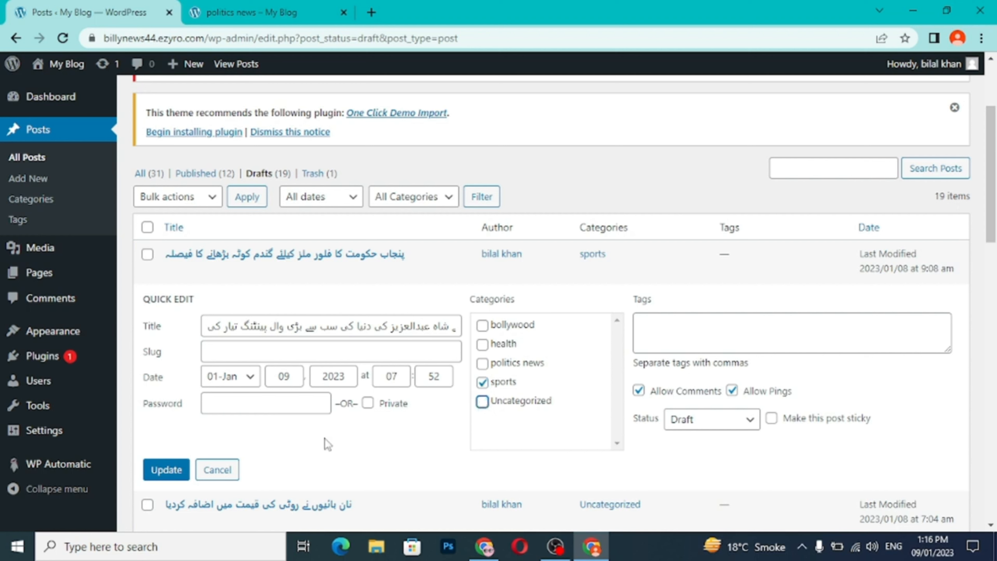
pyautogui.click(707, 435)
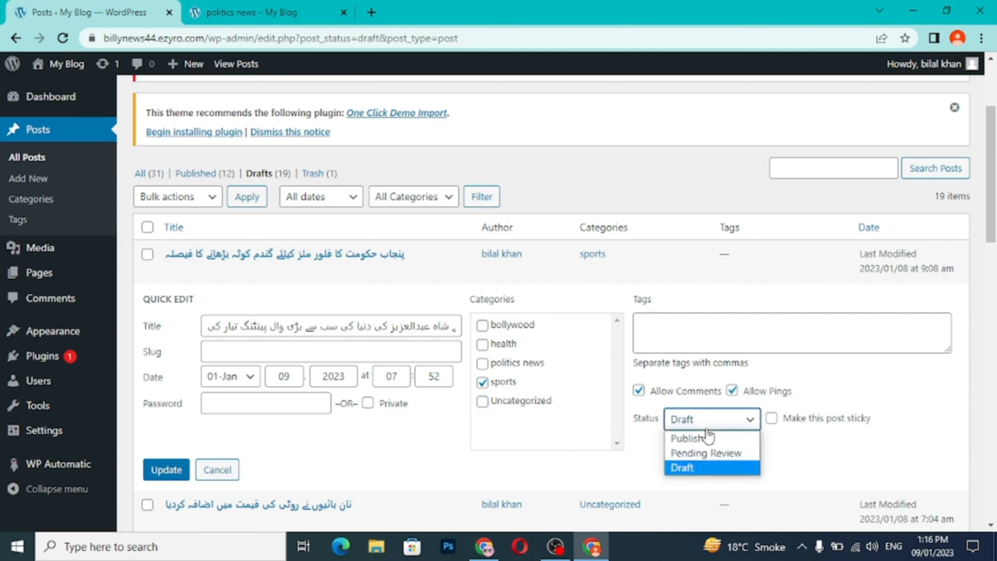
pyautogui.click(706, 436)
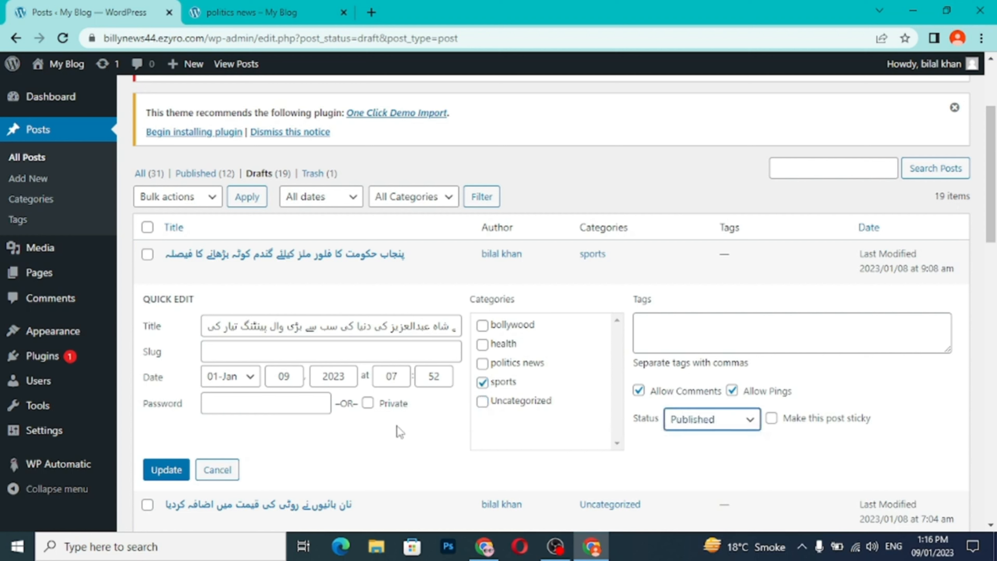
pyautogui.click(155, 479)
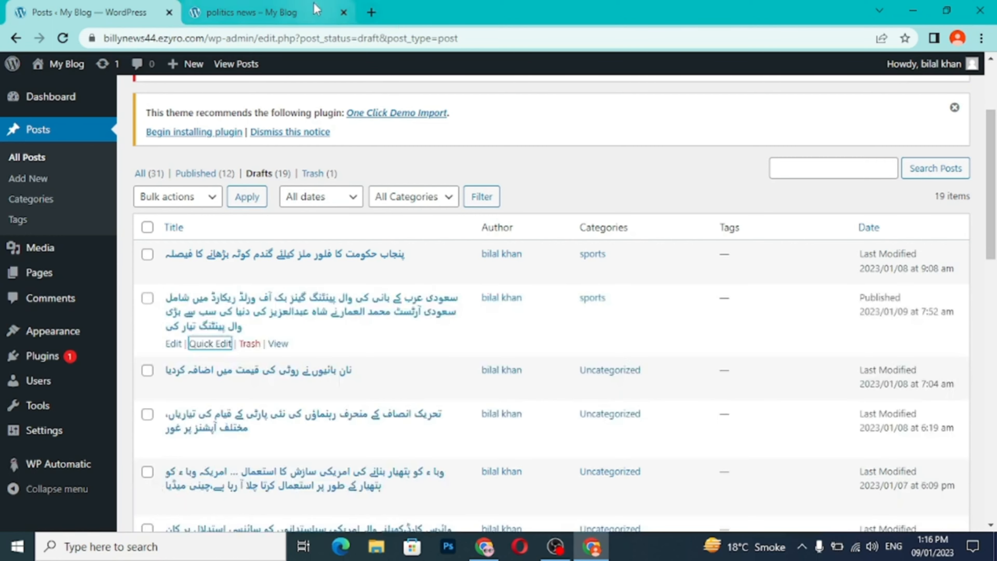
# - Reload the blog, check the posts on the sports category page, and look over the stories on the home page
pyautogui.click(275, 12)
pyautogui.click(63, 38)
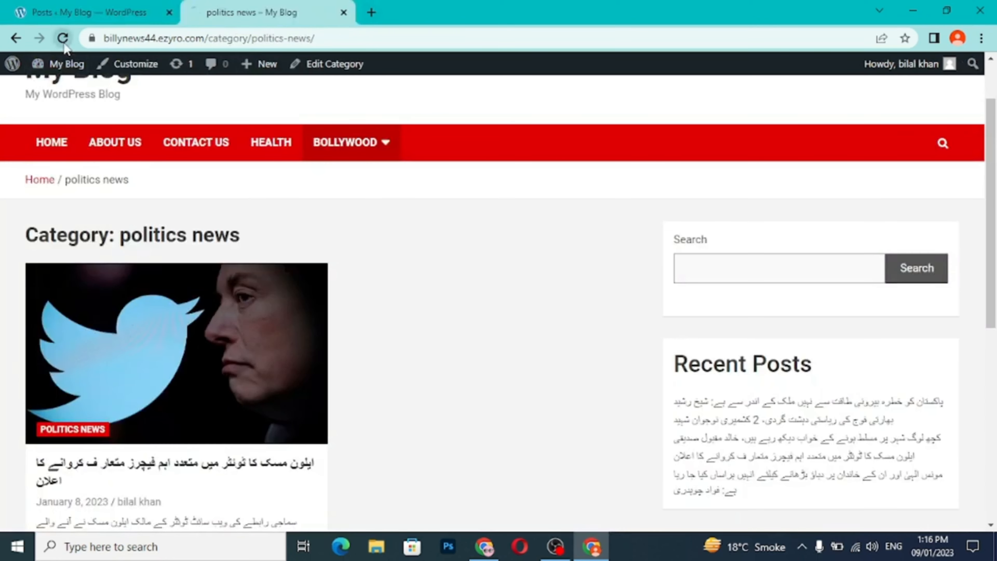
pyautogui.moveTo(345, 147)
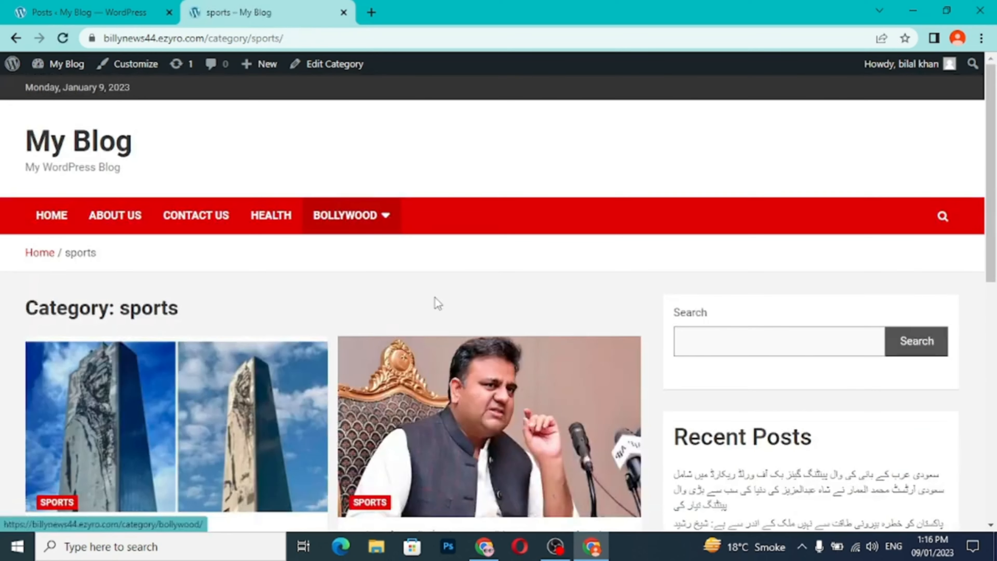
pyautogui.scroll(-6, 435, 298)
pyautogui.scroll(1, 437, 307)
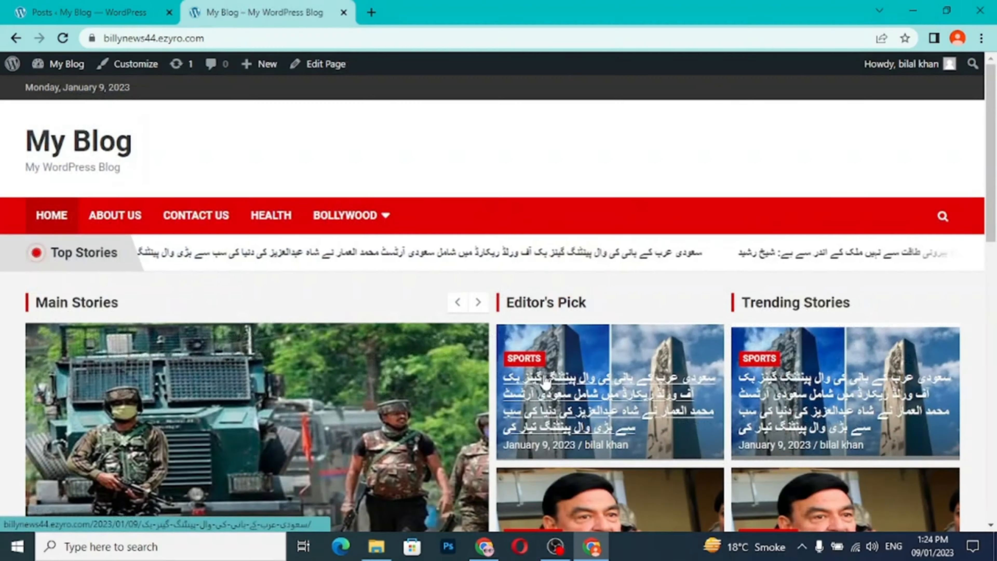
pyautogui.scroll(-3, 559, 391)
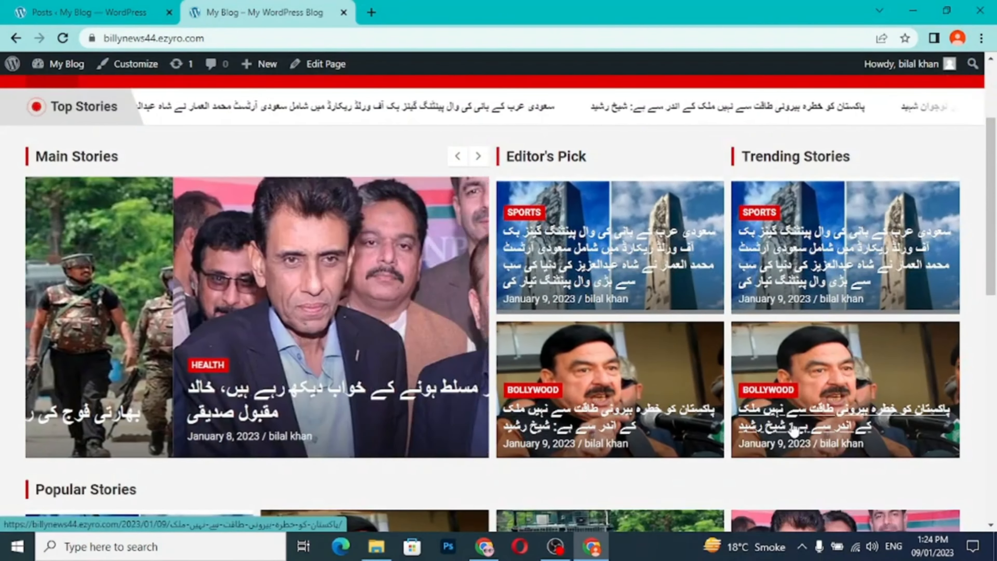
# - Look through the Popular Stories and You may Missed sections on the blog's home page
pyautogui.scroll(-4, 783, 423)
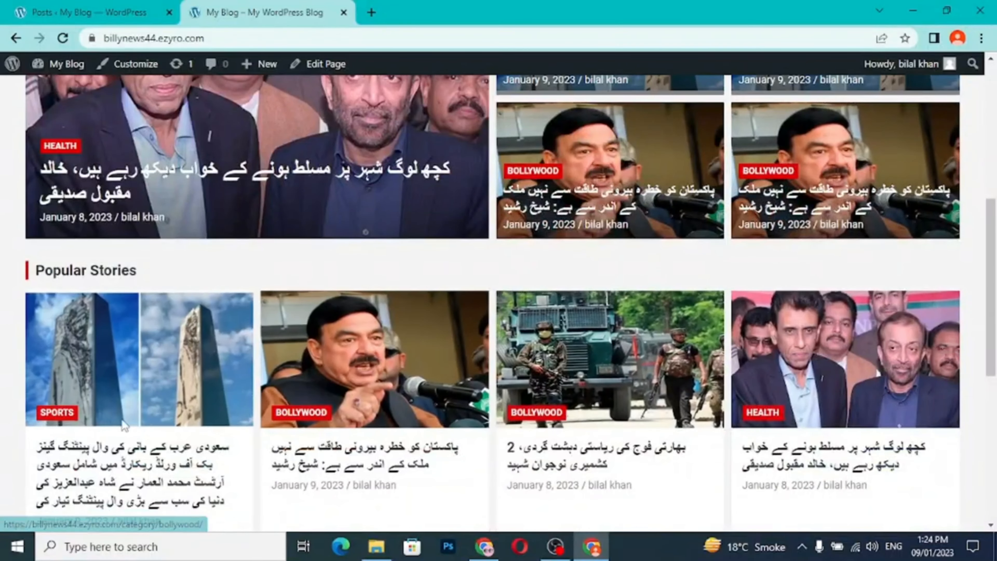
pyautogui.scroll(-3, 798, 419)
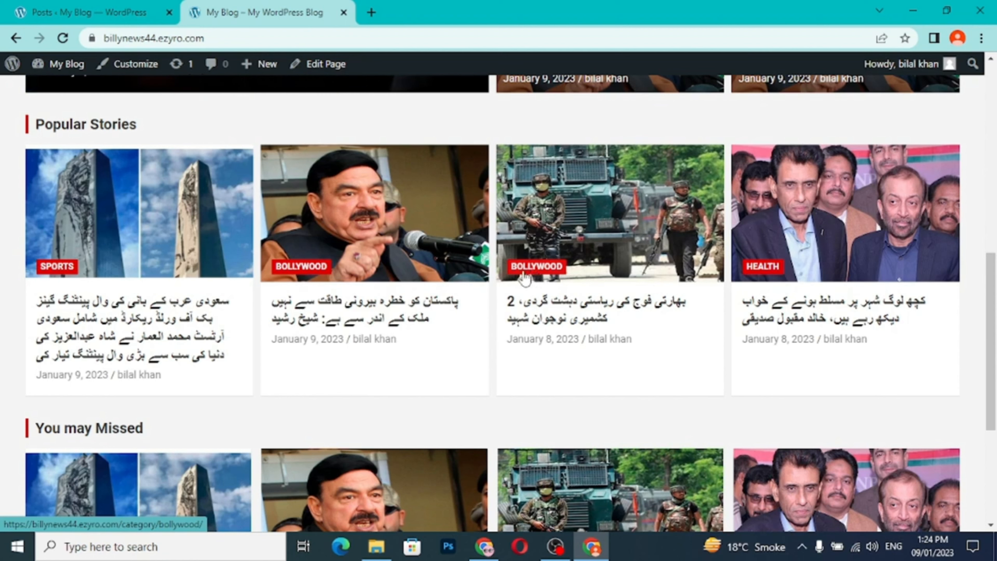
pyautogui.scroll(12, 441, 256)
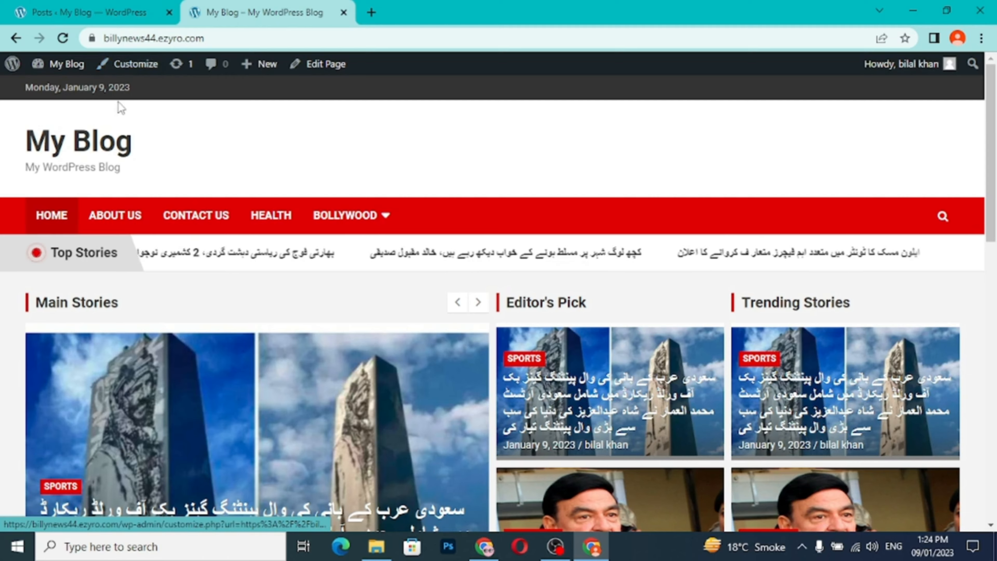
# - Open the theme customizer from the WordPress admin and change the site title to "Billy News 44"
pyautogui.click(96, 12)
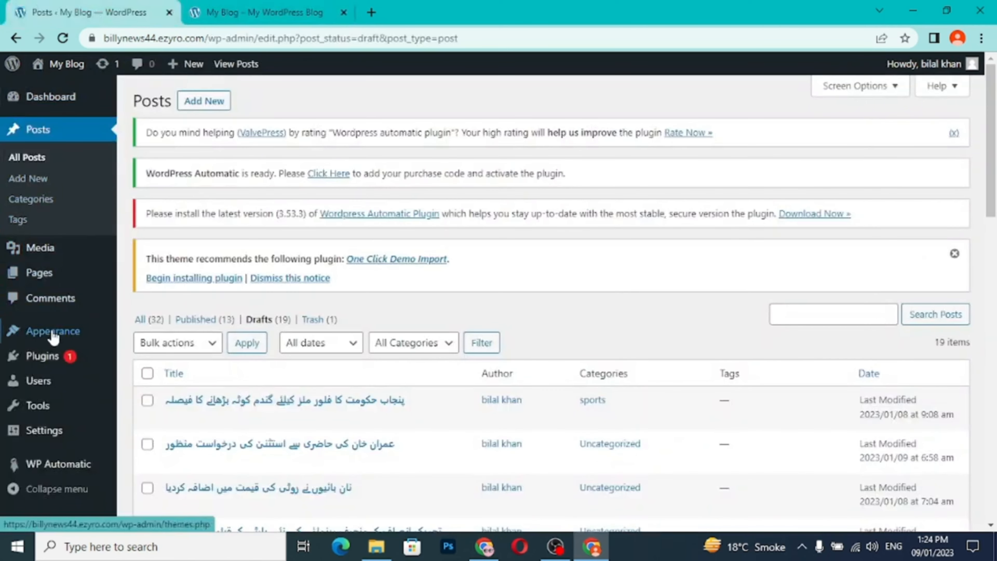
pyautogui.moveTo(53, 337)
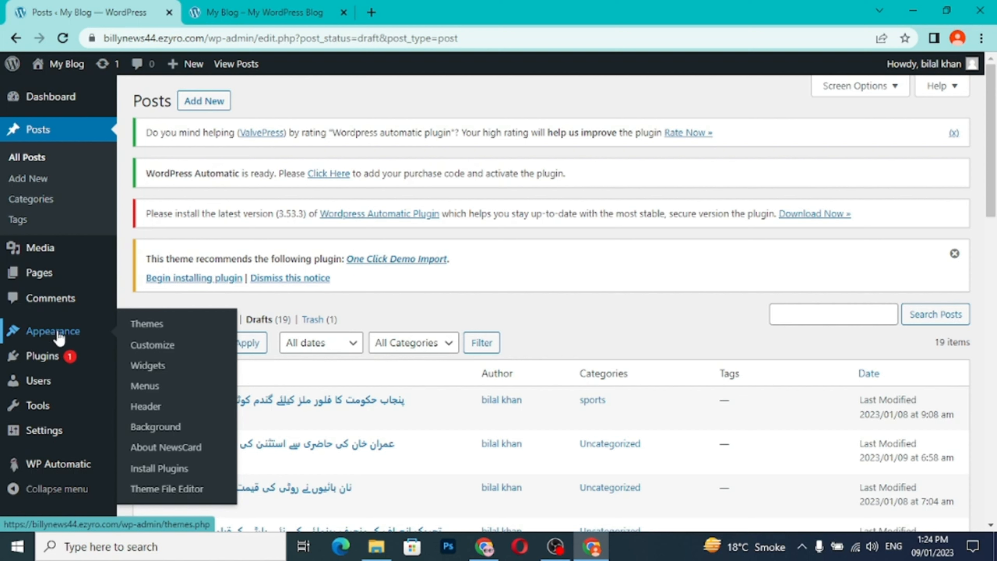
pyautogui.click(139, 350)
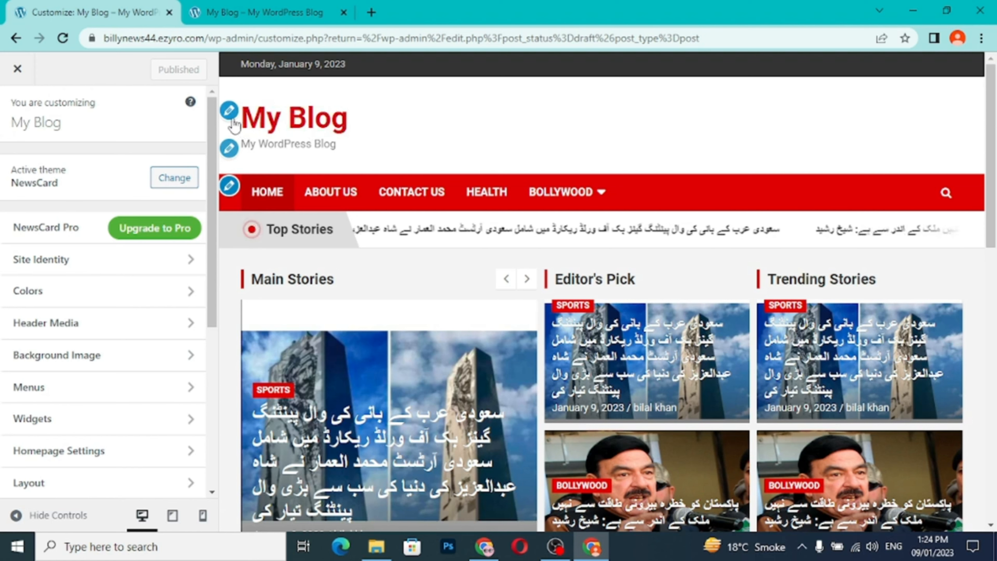
pyautogui.click(229, 114)
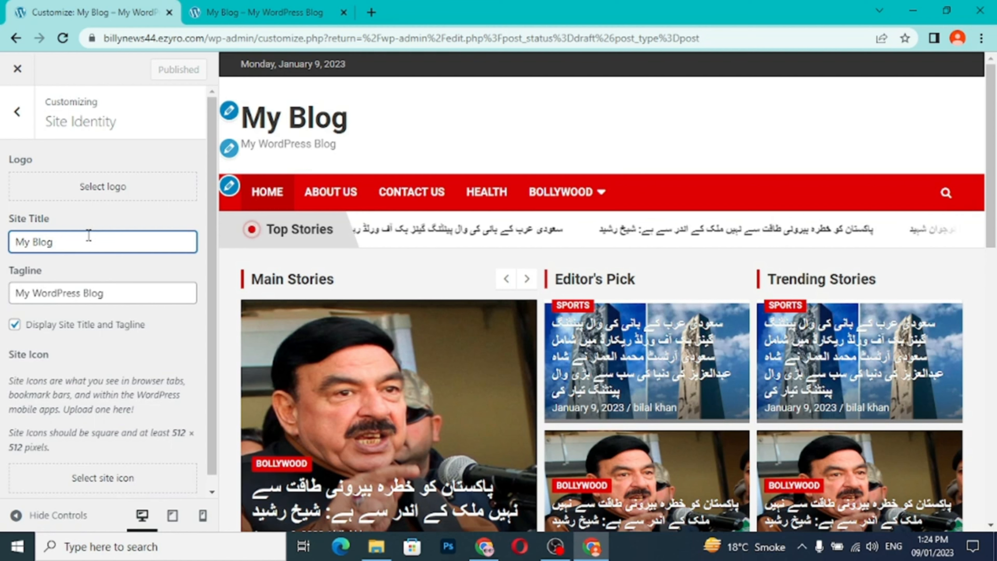
pyautogui.press('BackSpace')
pyautogui.press('BackSpace')
pyautogui.press('BackSpace')
pyautogui.press('BackSpace')
pyautogui.press('BackSpace')
pyautogui.press('BackSpace')
pyautogui.press('BackSpace')
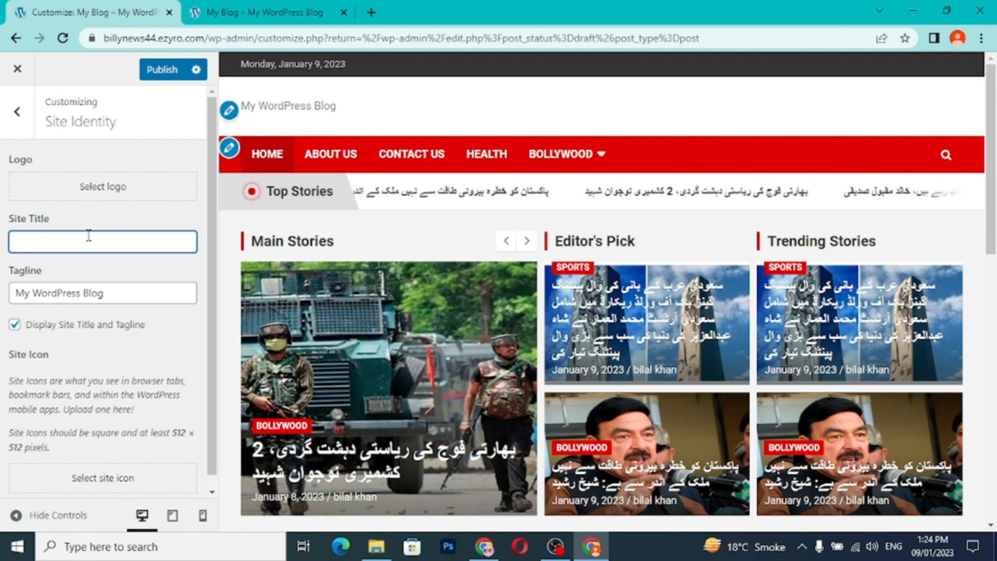
pyautogui.write('Billy News 44')
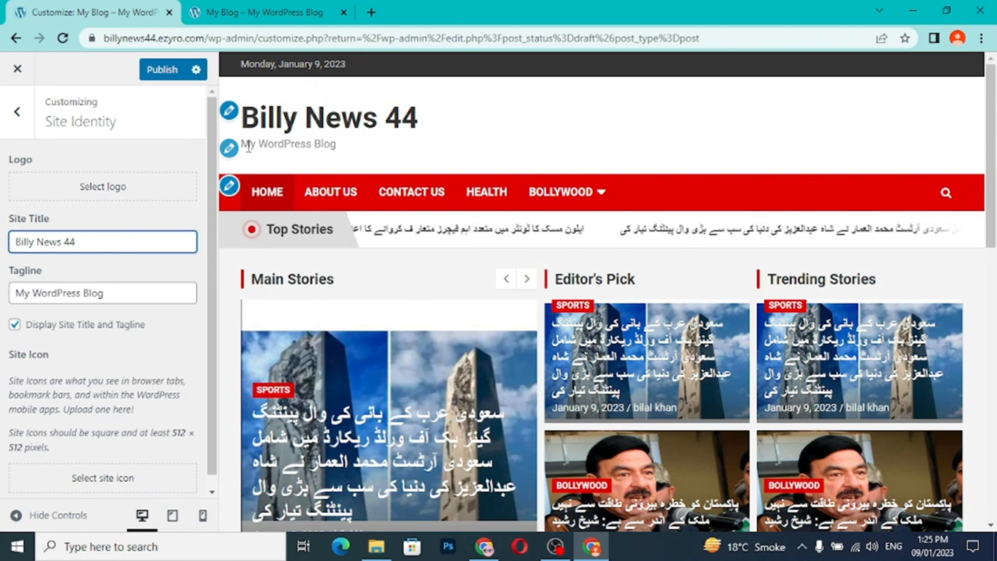
# - Replace the tagline with "All updates news daily 24/7" and publish the site identity changes
pyautogui.click(132, 294)
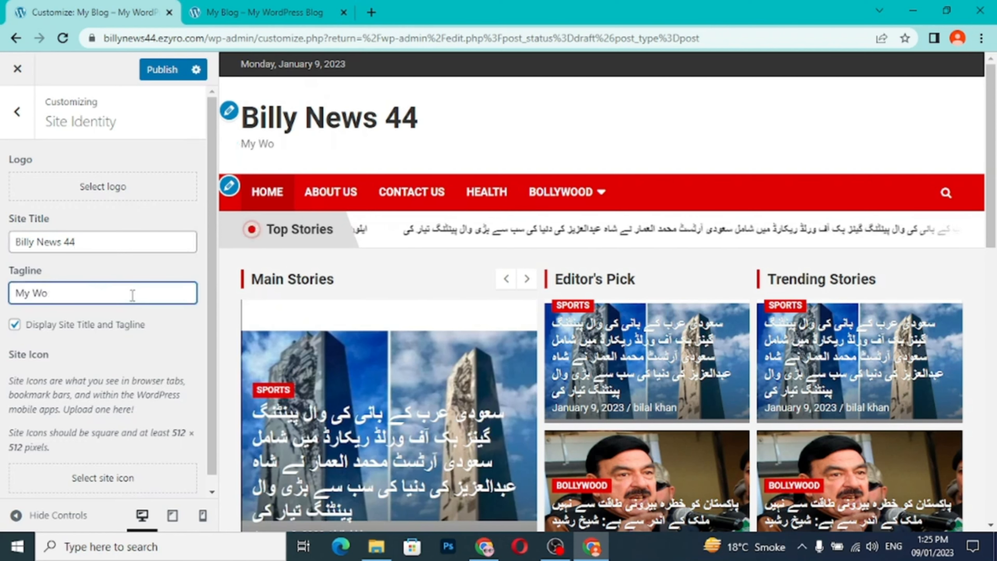
pyautogui.press('BackSpace')
pyautogui.press('BackSpace')
pyautogui.press('BackSpace')
pyautogui.press('BackSpace')
pyautogui.press('BackSpace')
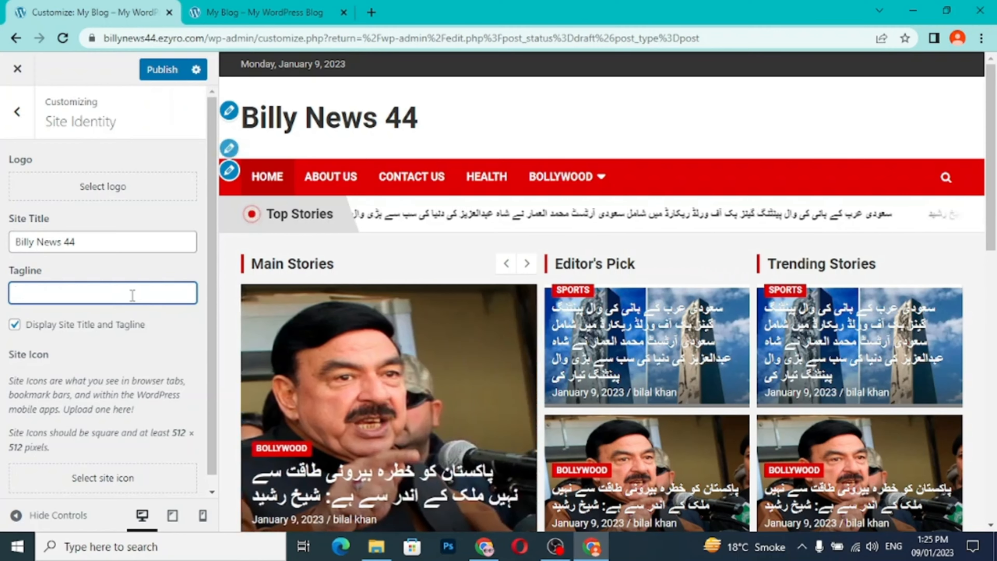
pyautogui.write('A')
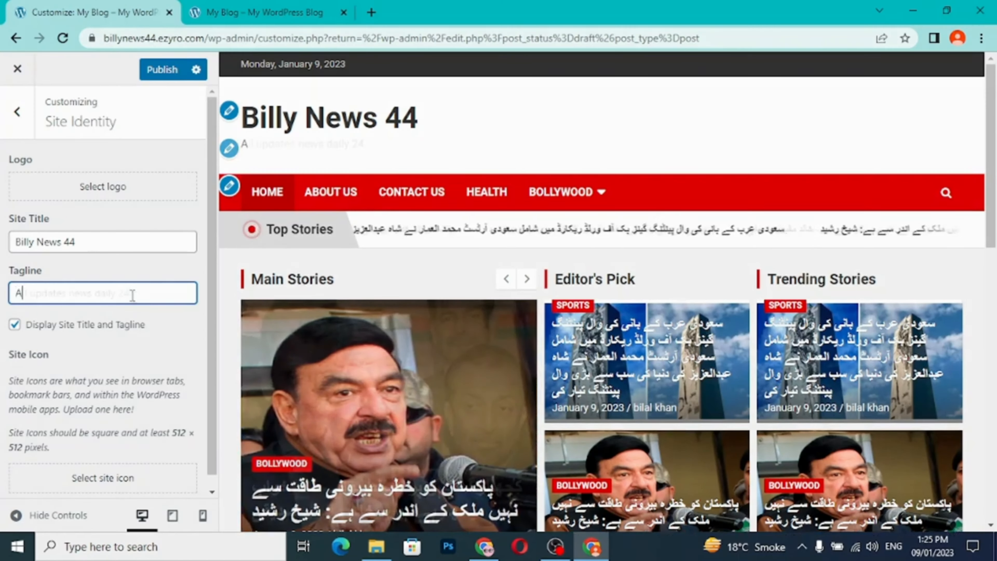
pyautogui.write('ll updates news daily 24/7')
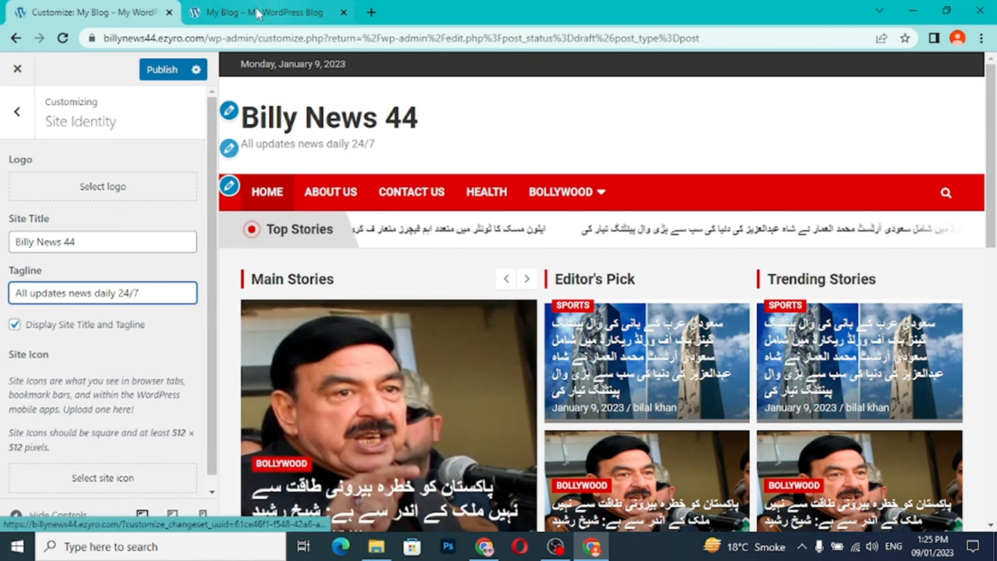
pyautogui.click(168, 70)
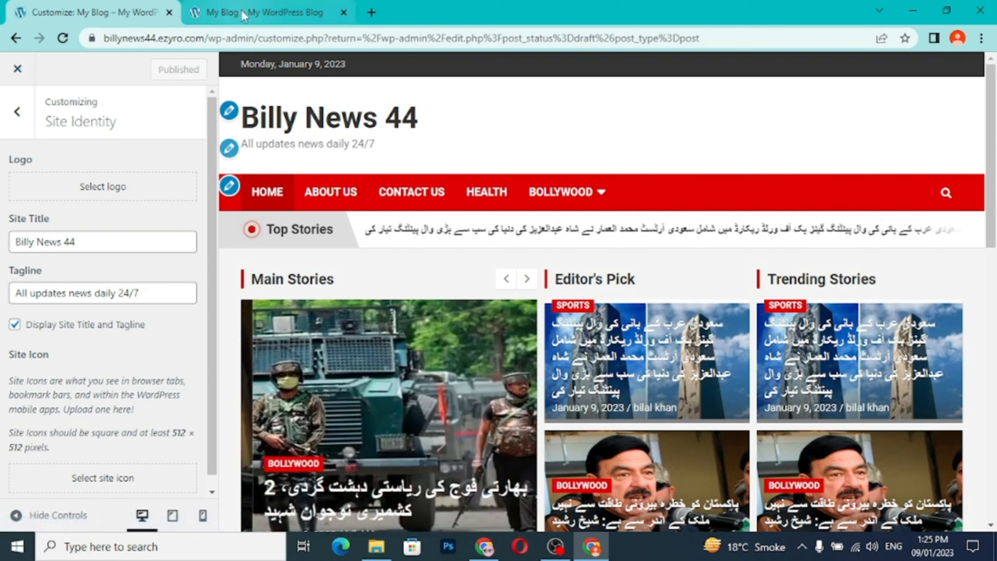
# - Reload the live blog and check its title, tagline and home page down to the footer
pyautogui.click(255, 12)
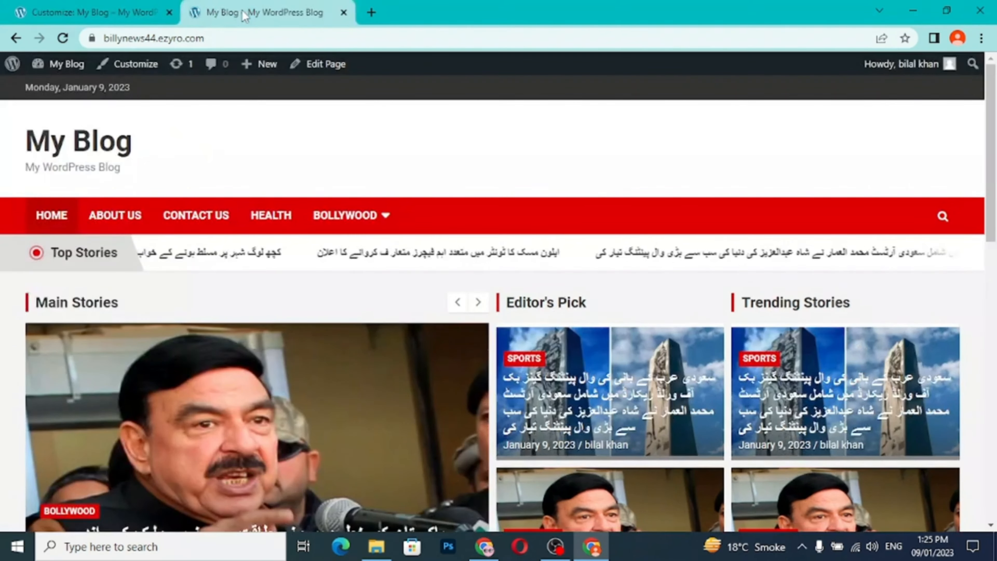
pyautogui.click(63, 39)
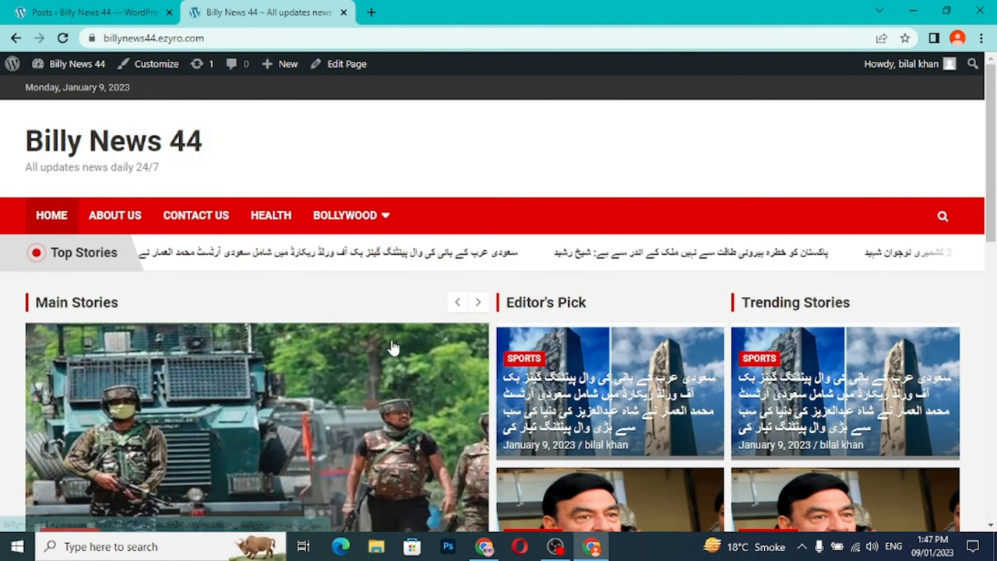
pyautogui.scroll(-15, 393, 348)
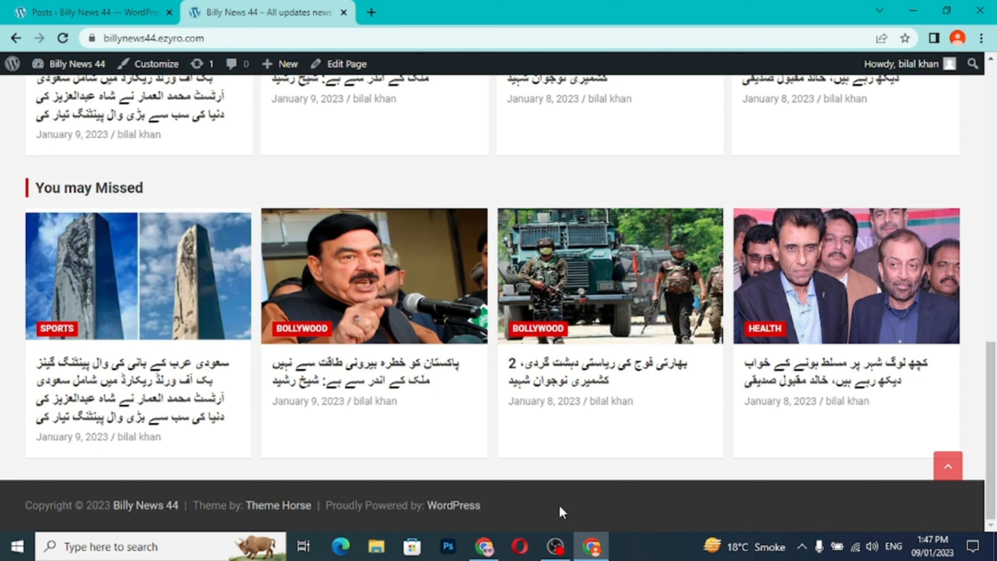
# - Return to the WordPress admin and open the Footer - Column 1 widget area in the theme customizer
pyautogui.click(84, 8)
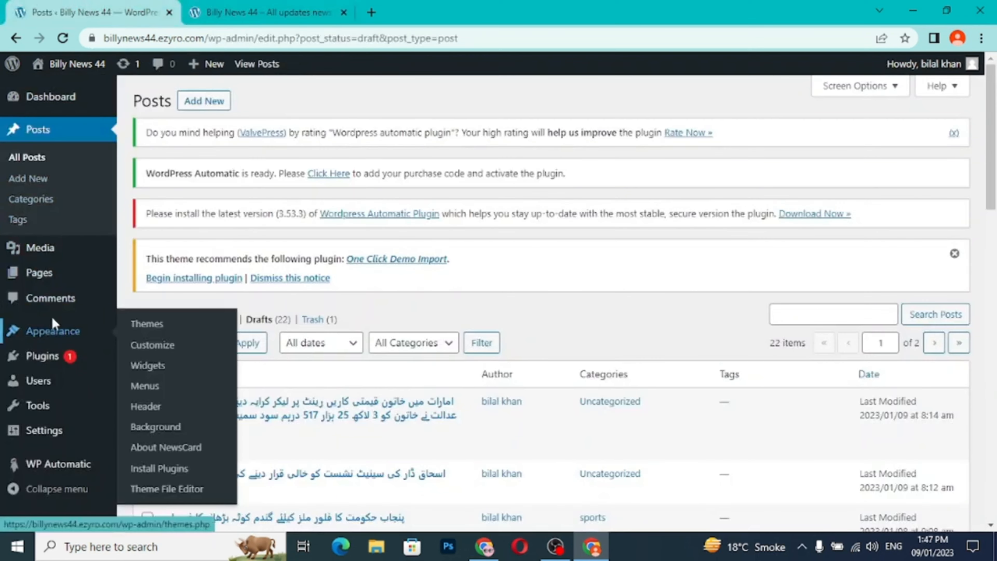
pyautogui.moveTo(61, 341)
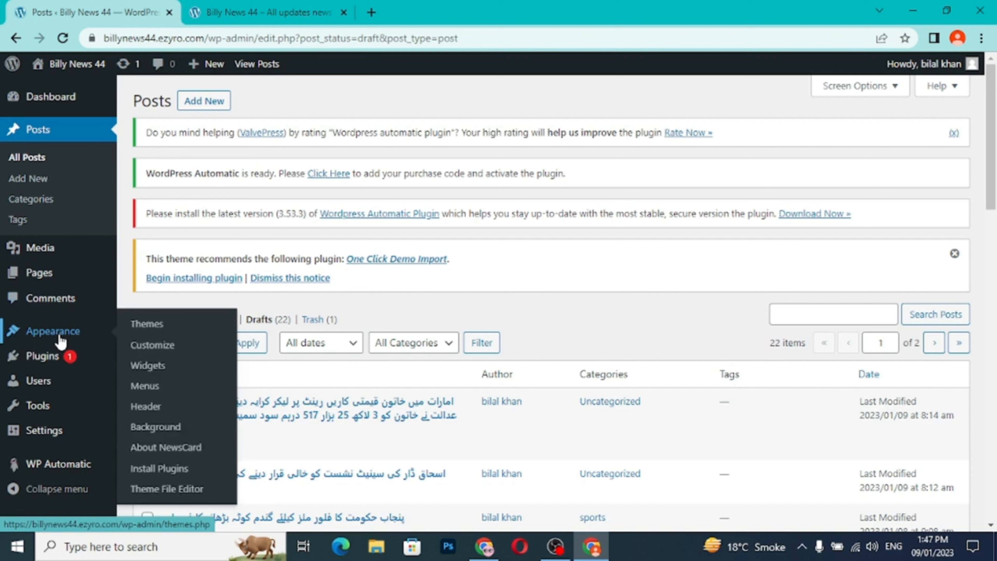
pyautogui.click(179, 350)
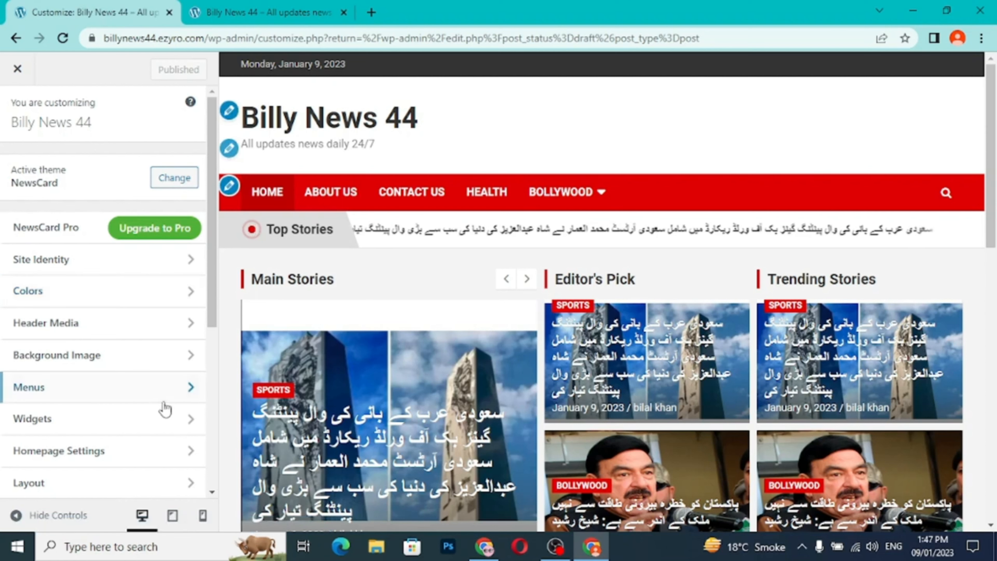
pyautogui.click(191, 421)
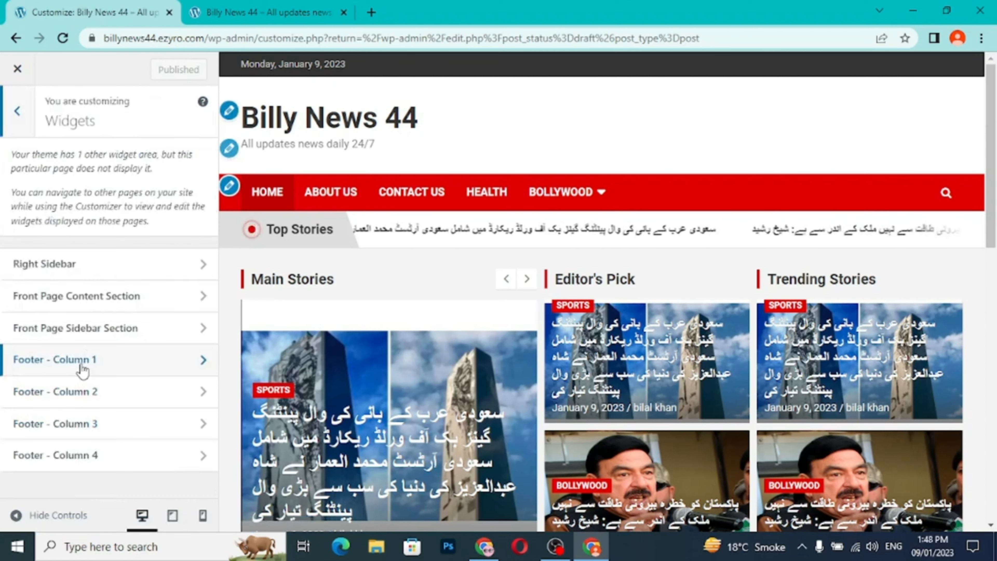
pyautogui.click(203, 360)
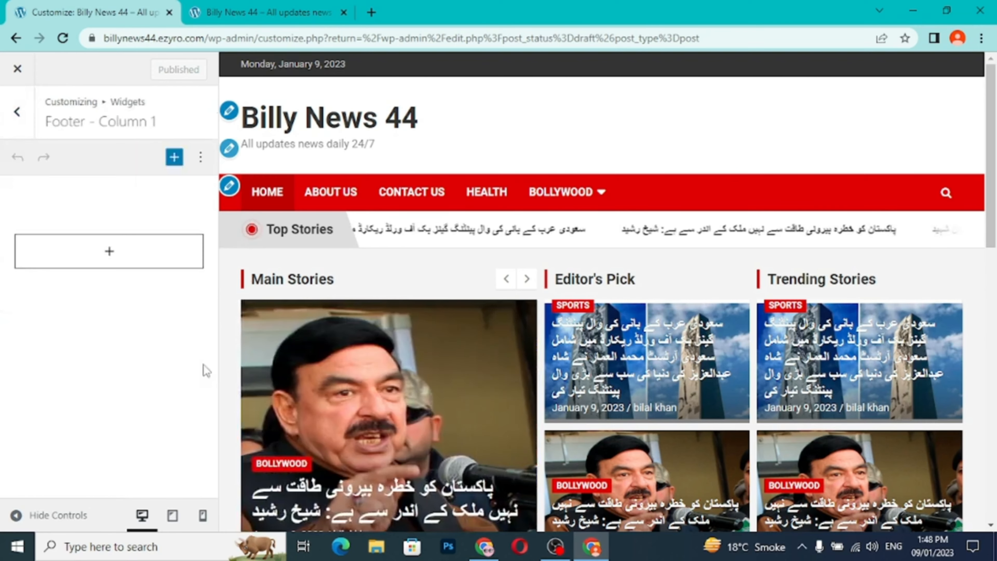
# - Add a Categories List block to the Footer - Column 1 widget area
pyautogui.click(109, 251)
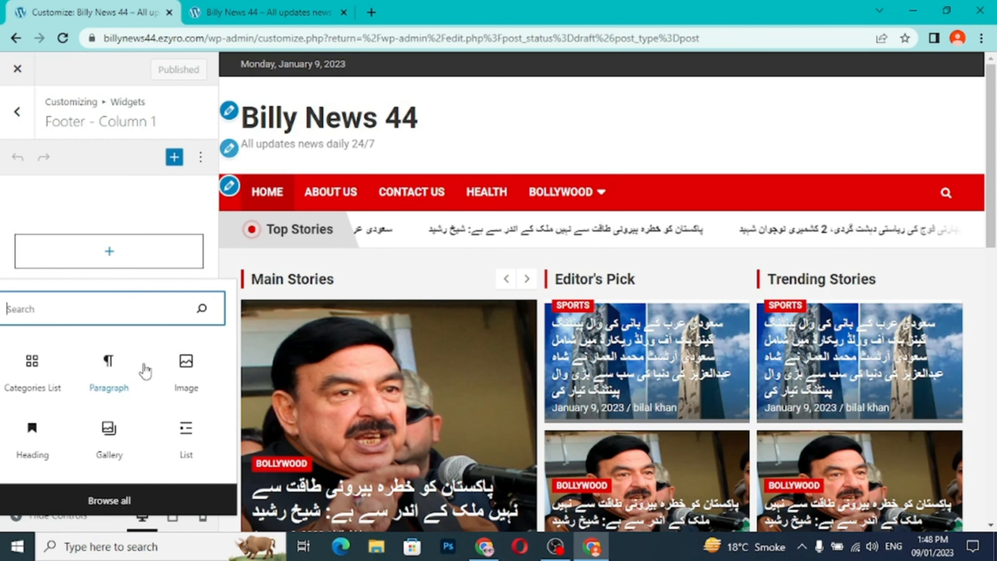
pyautogui.click(174, 158)
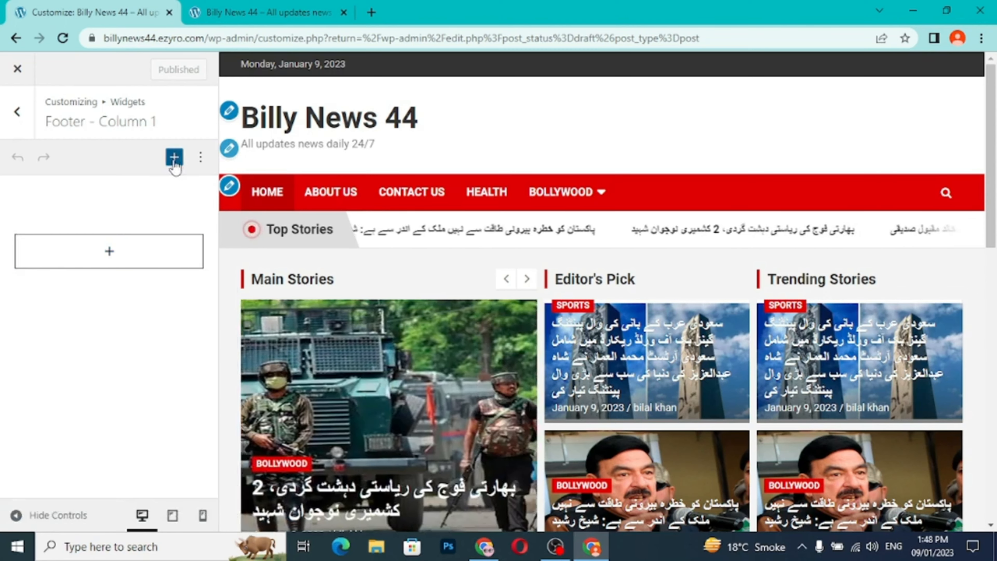
pyautogui.click(175, 157)
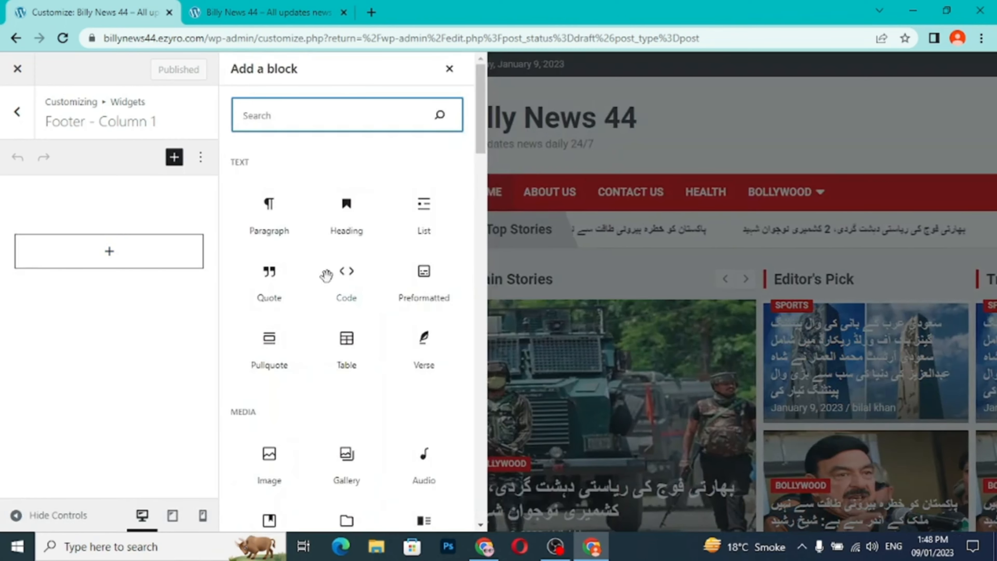
pyautogui.scroll(-5, 326, 275)
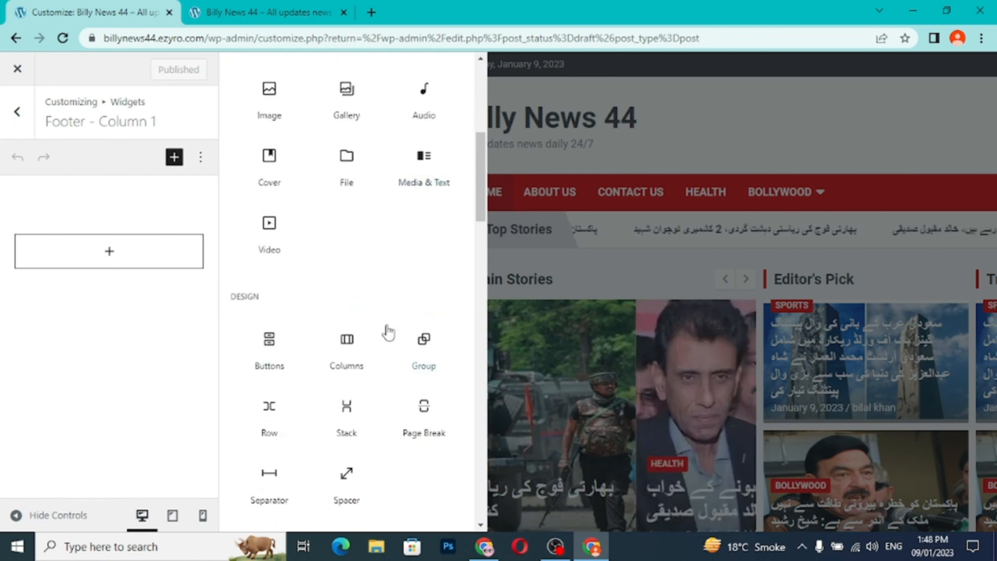
pyautogui.scroll(-5, 388, 332)
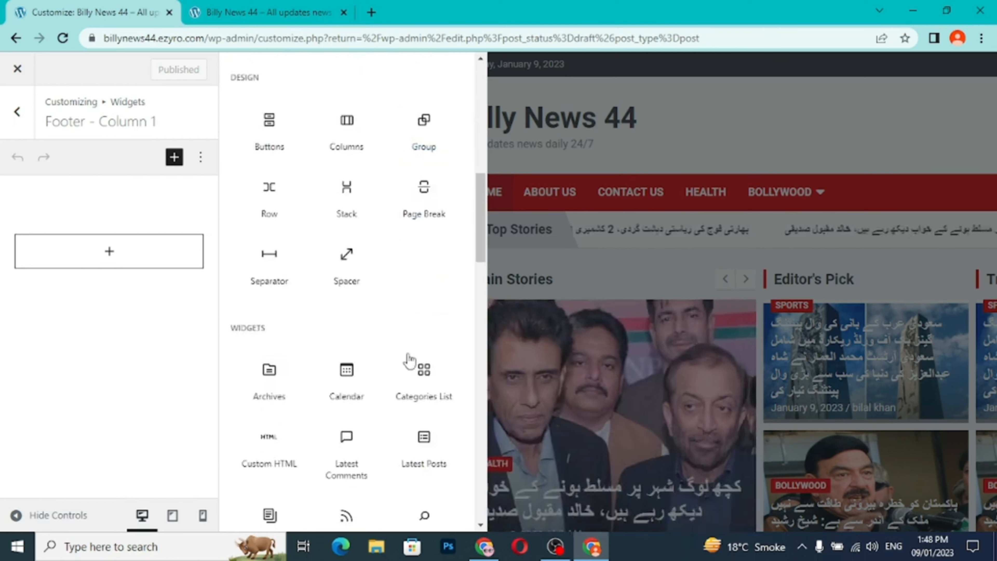
pyautogui.click(424, 379)
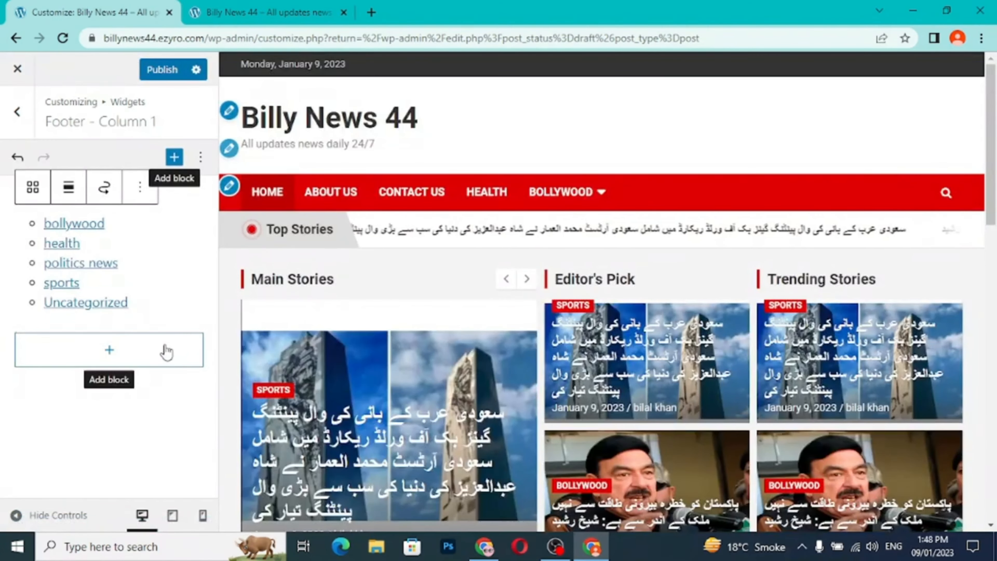
# - Check the category list in the footer preview and publish the widget change
pyautogui.scroll(-2, 299, 356)
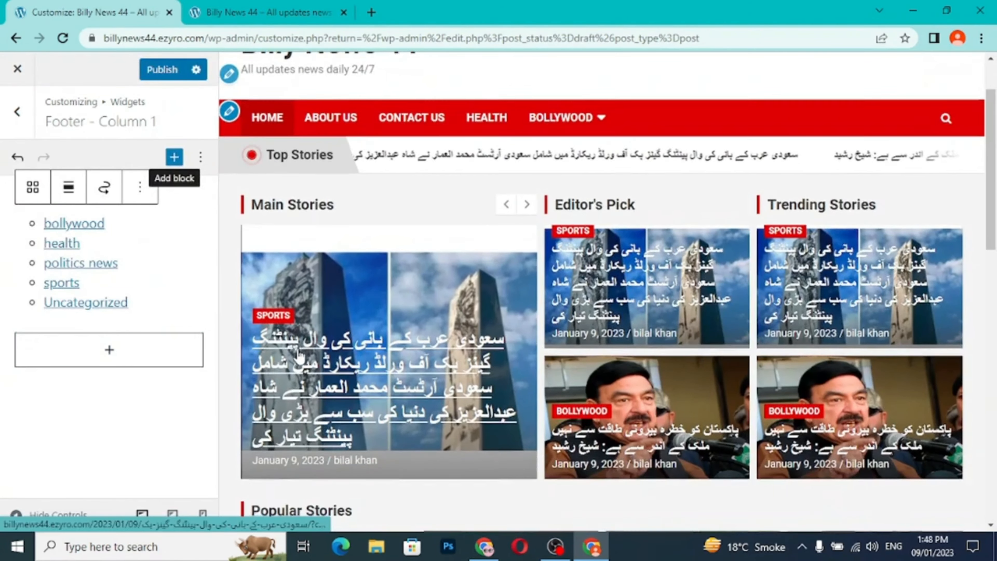
pyautogui.scroll(-15, 300, 356)
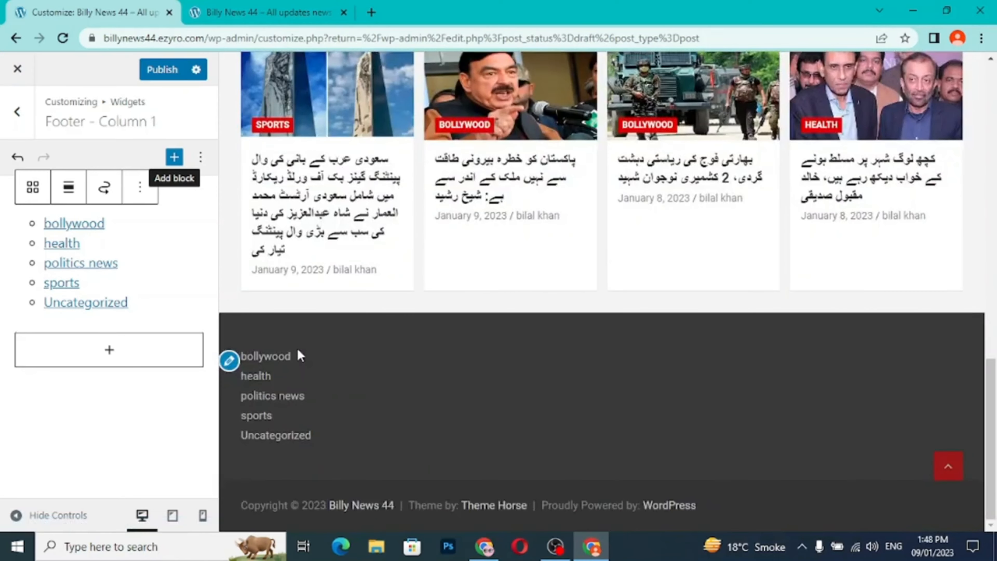
pyautogui.click(234, 369)
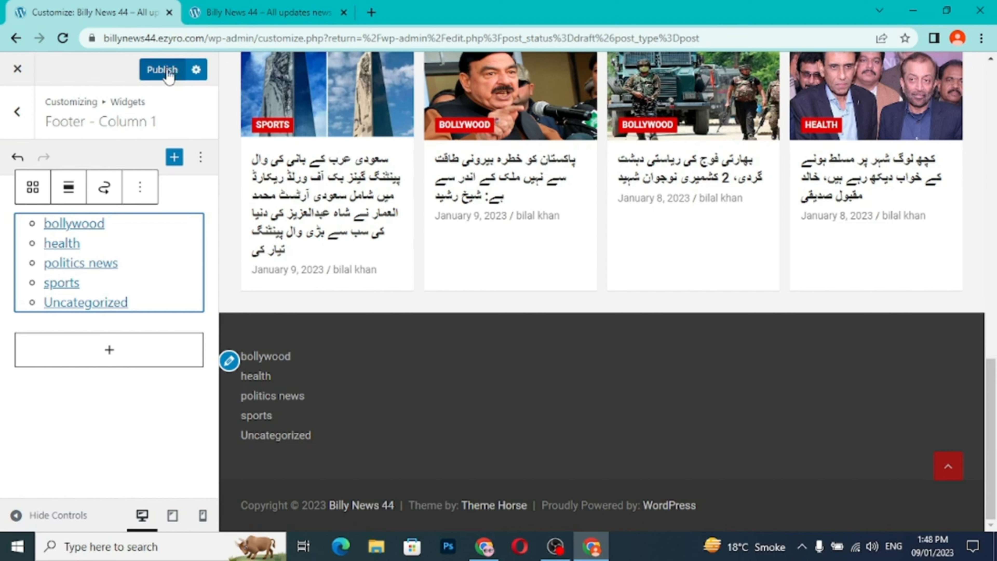
pyautogui.click(162, 69)
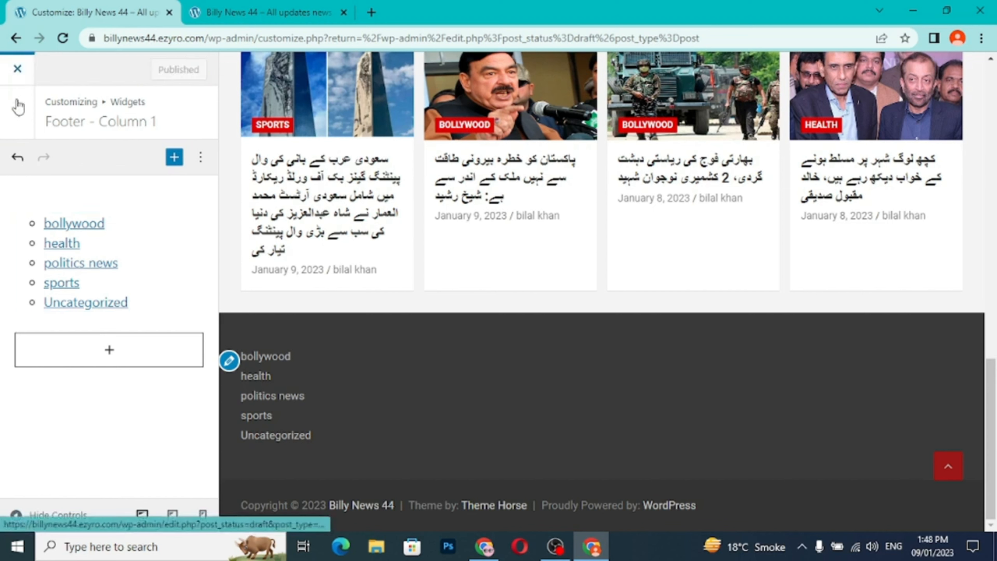
# - Add a Page List block to the Footer - Column 2 widget area and publish the change
pyautogui.click(18, 114)
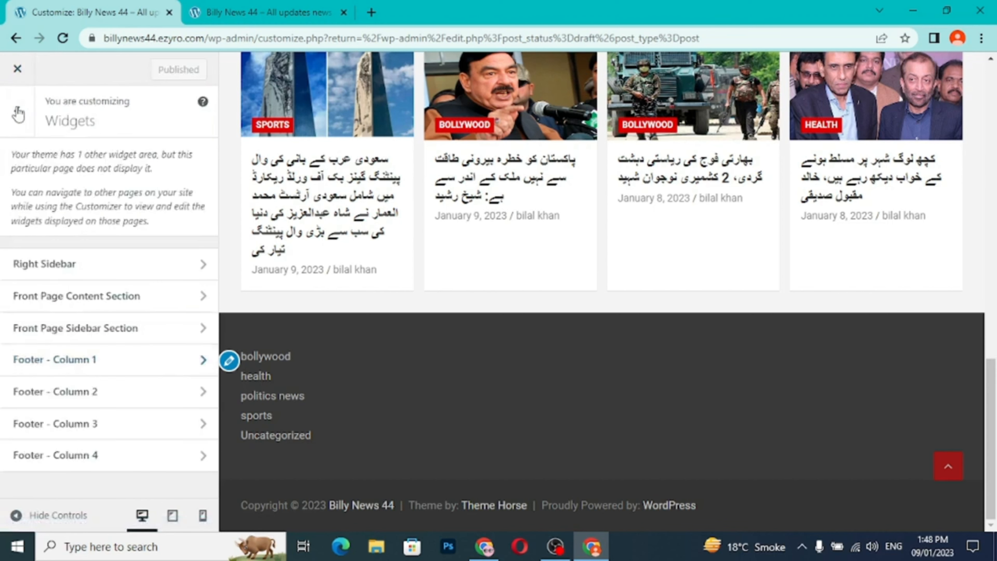
pyautogui.click(204, 392)
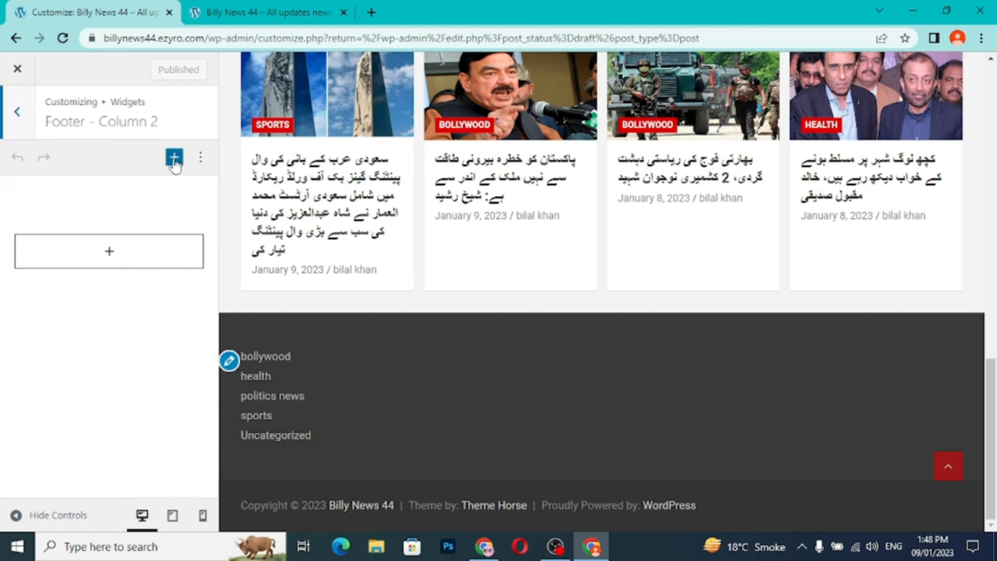
pyautogui.click(174, 157)
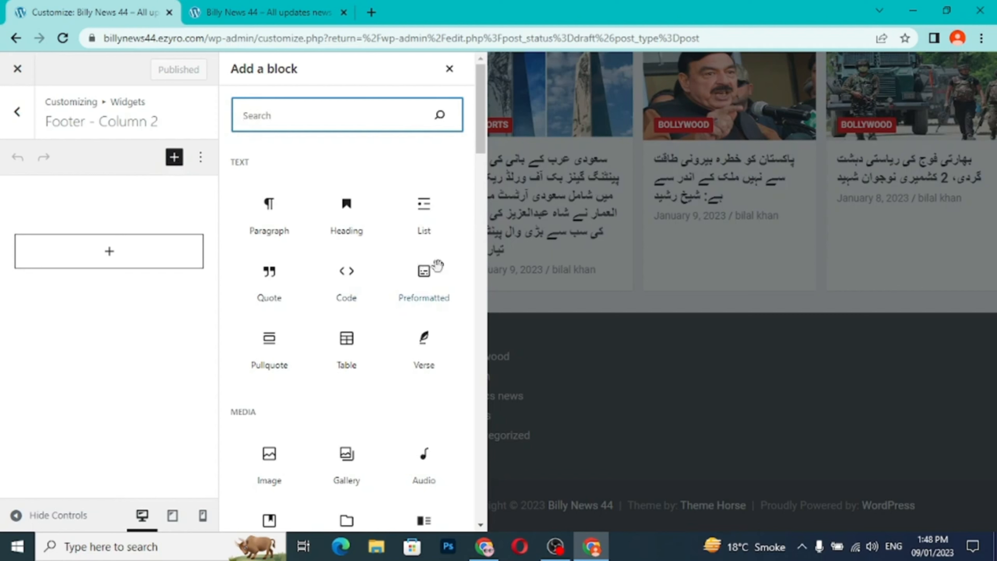
pyautogui.scroll(-12, 442, 279)
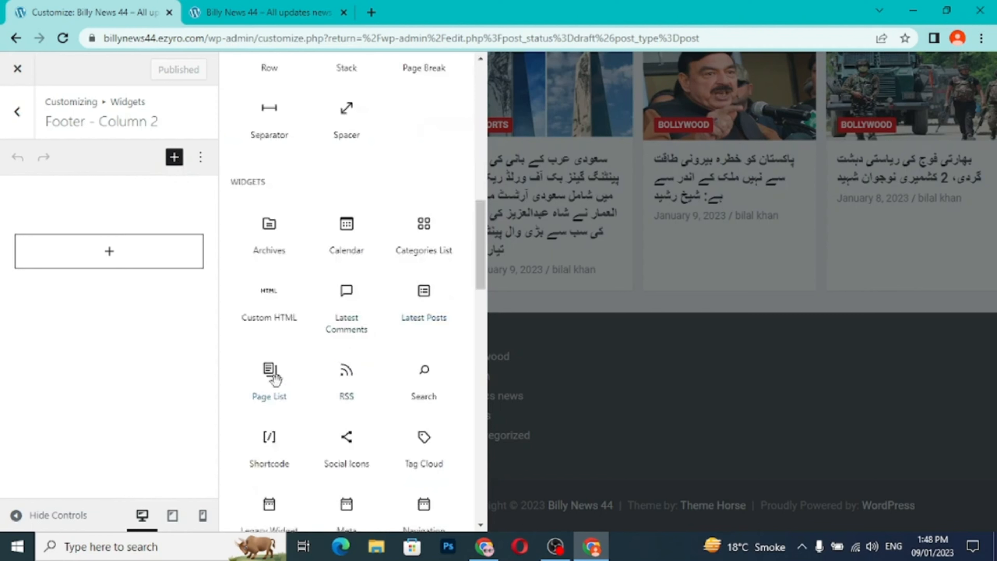
pyautogui.click(270, 379)
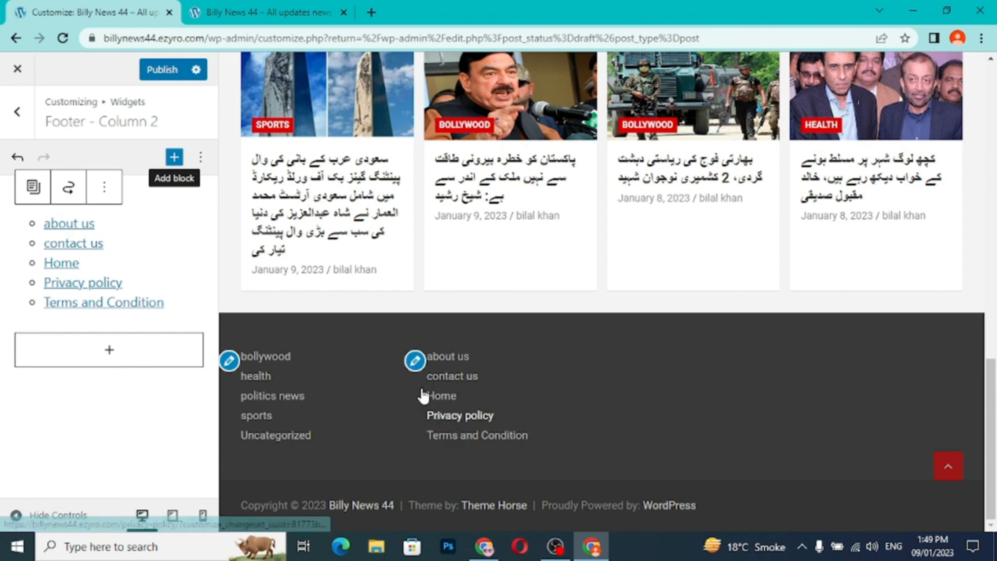
pyautogui.click(153, 74)
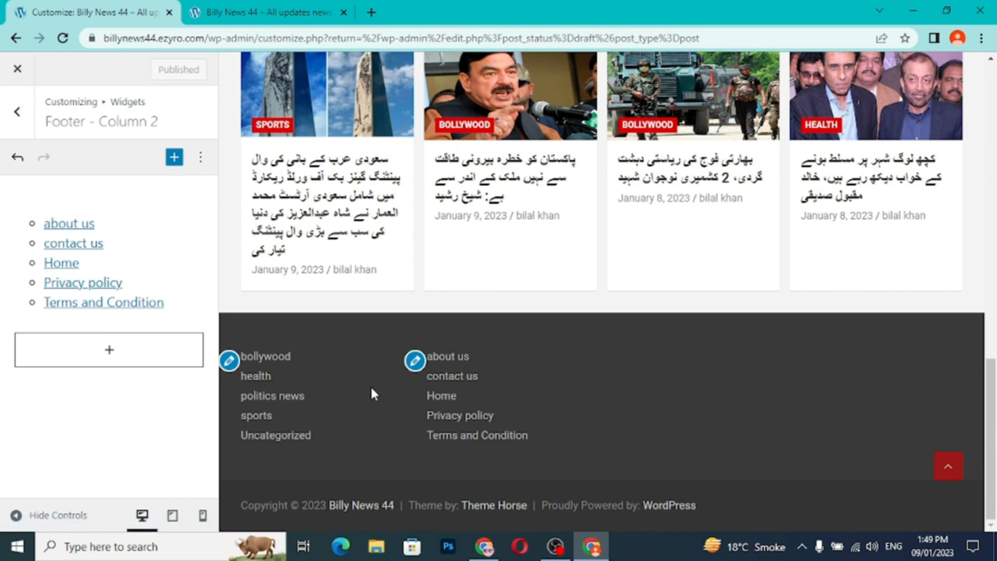
# - Add a Calendar block to the Footer - Column 3 widget area and publish the change
pyautogui.click(16, 114)
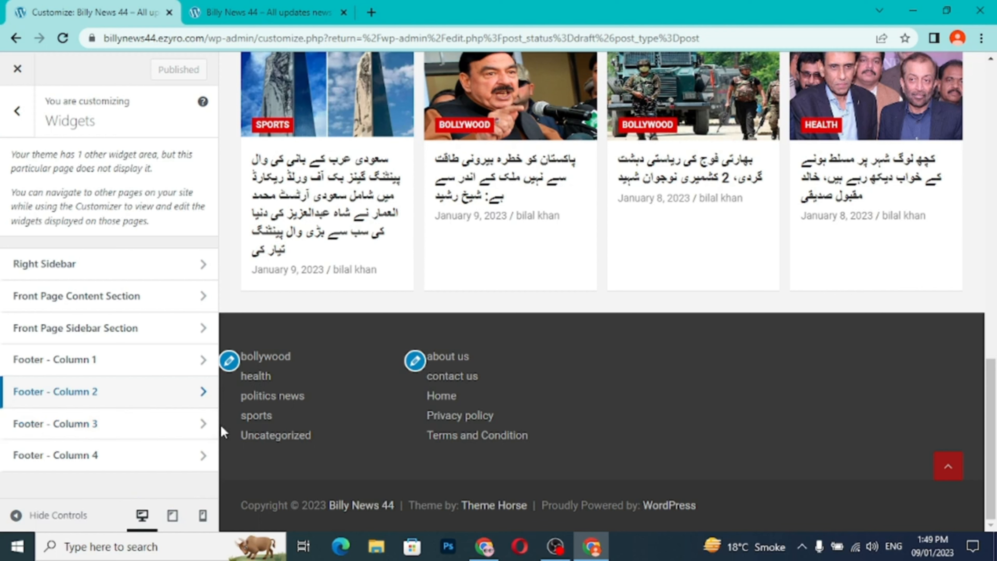
pyautogui.click(205, 430)
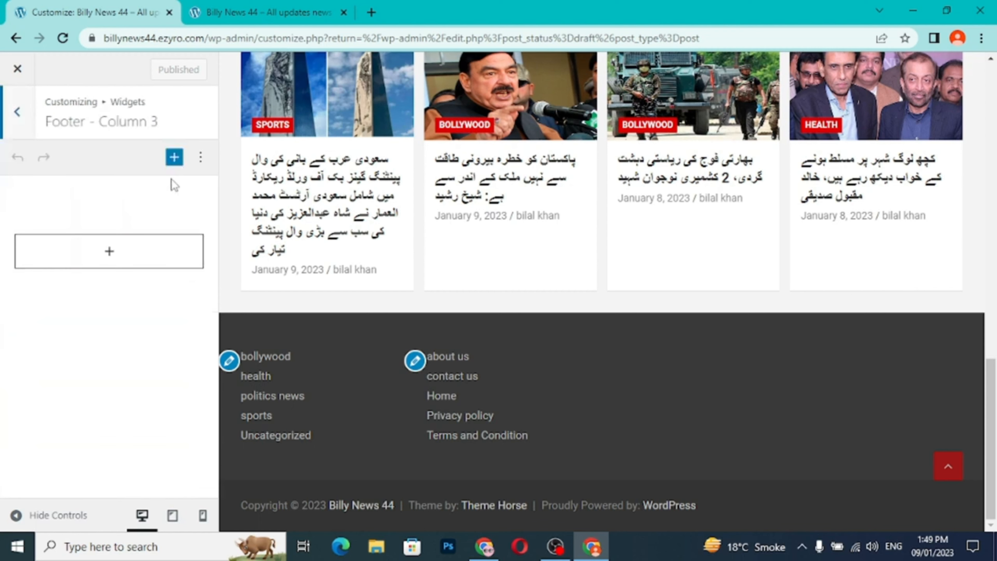
pyautogui.click(175, 159)
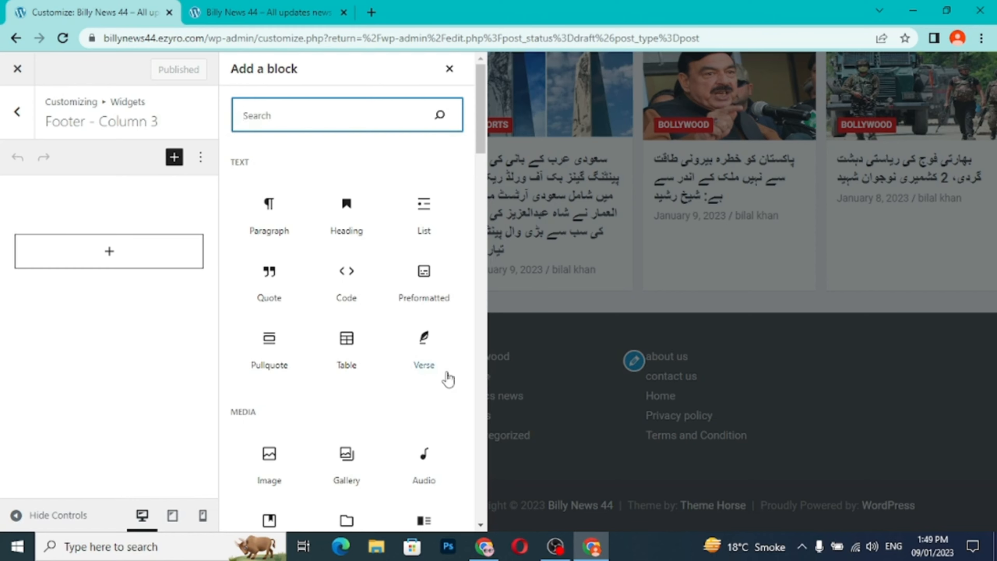
pyautogui.scroll(-10, 447, 379)
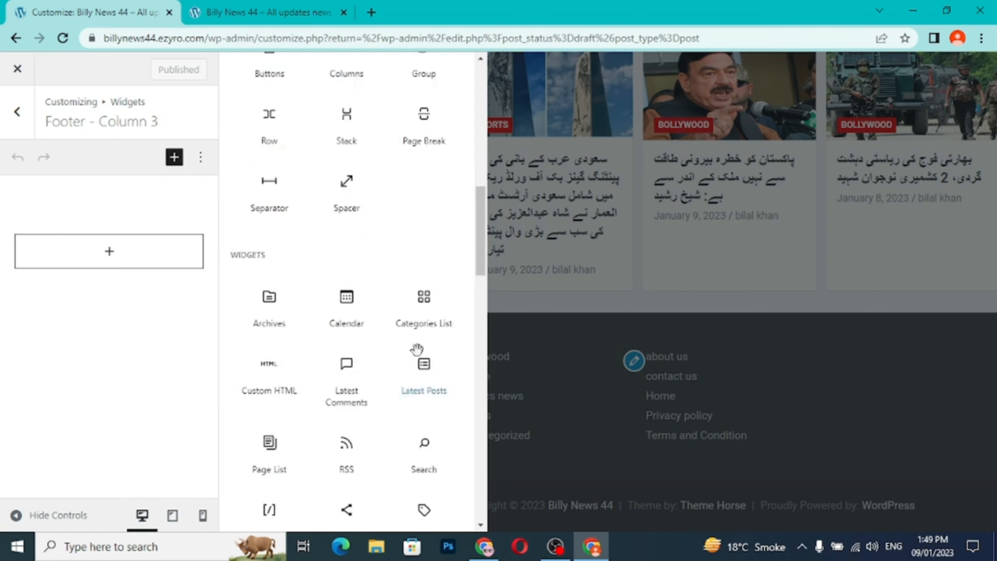
pyautogui.click(346, 302)
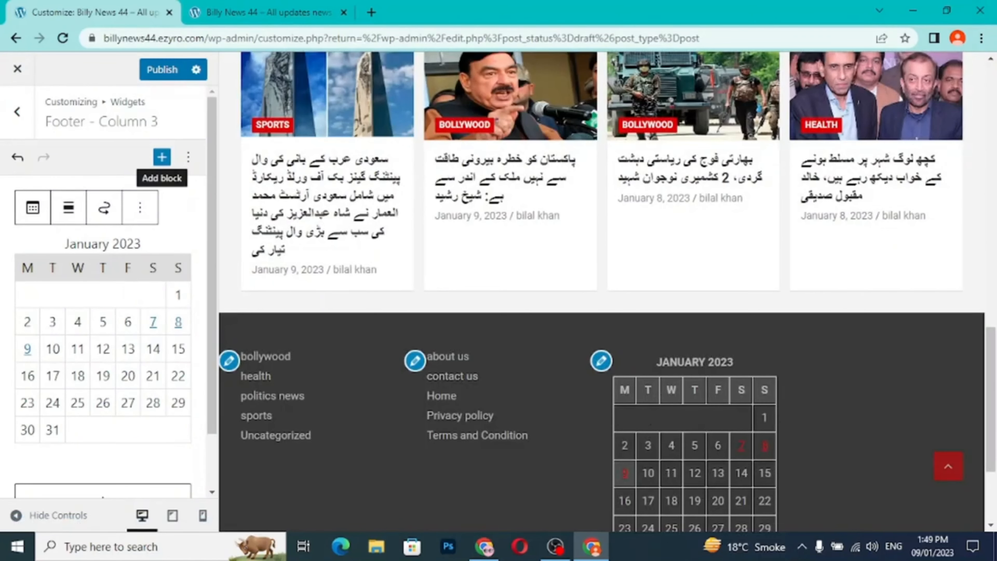
pyautogui.click(165, 74)
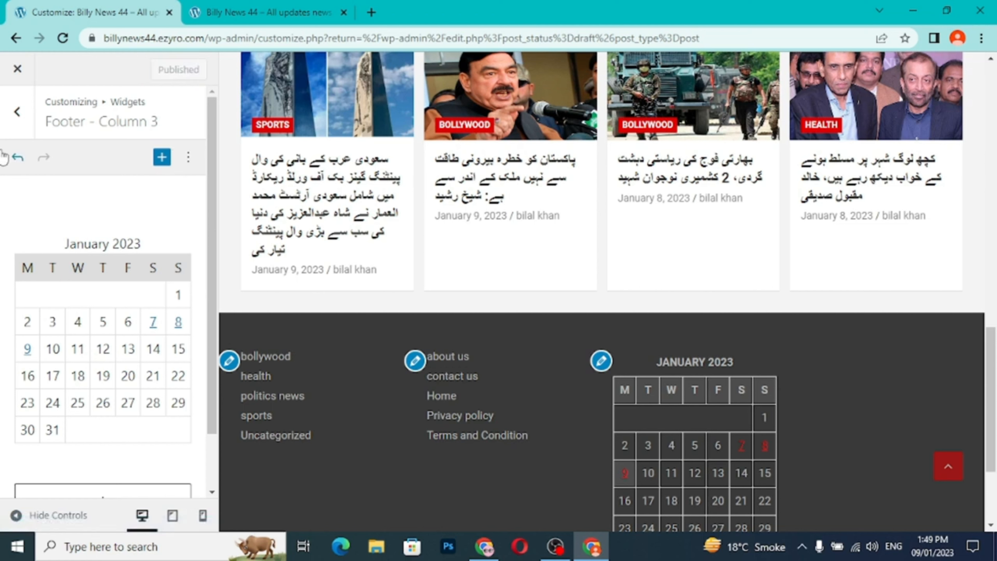
# - Add a Search block to the Footer - Column 4 widget area and publish the change
pyautogui.click(17, 112)
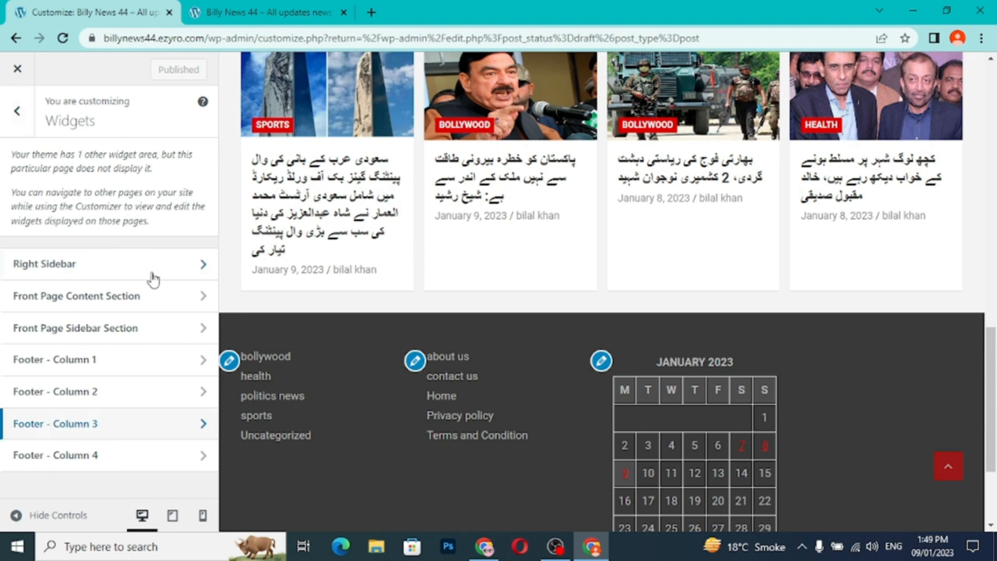
pyautogui.click(203, 455)
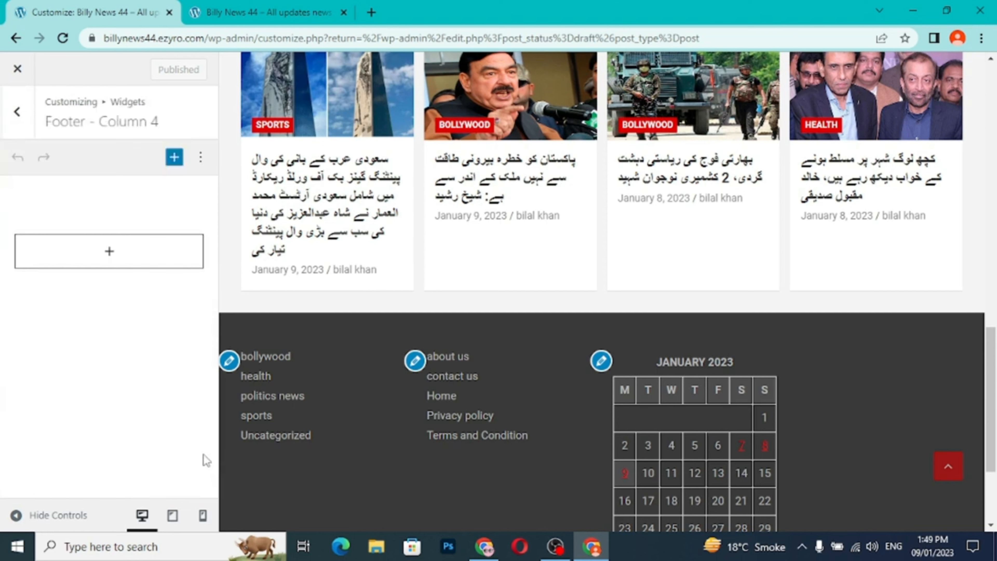
pyautogui.click(174, 158)
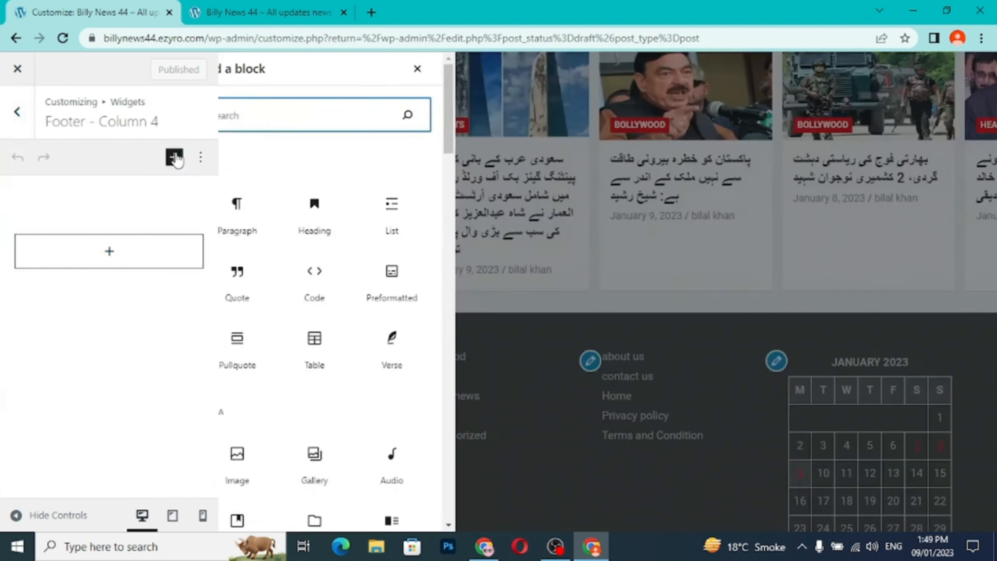
pyautogui.scroll(-5, 343, 352)
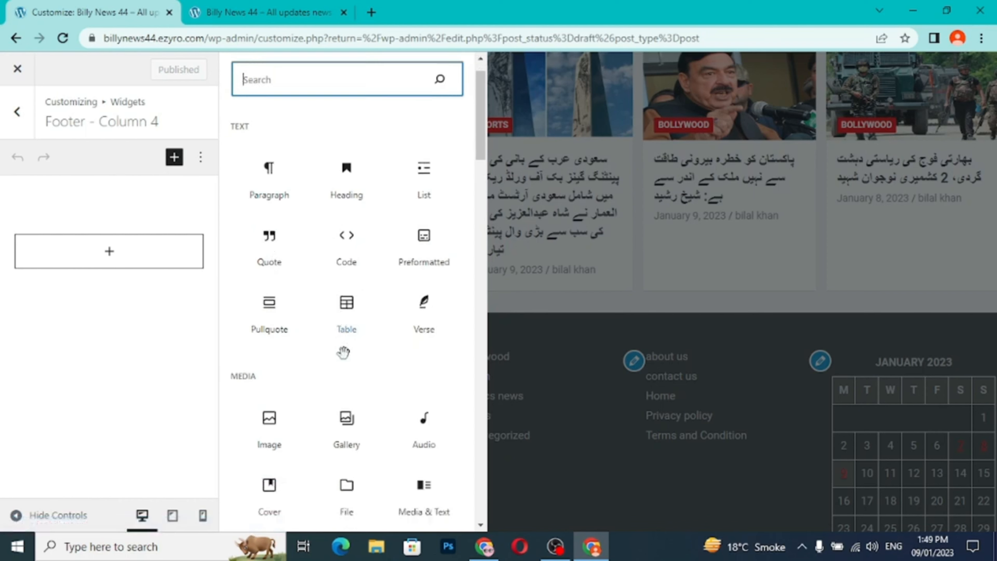
pyautogui.scroll(-13, 345, 355)
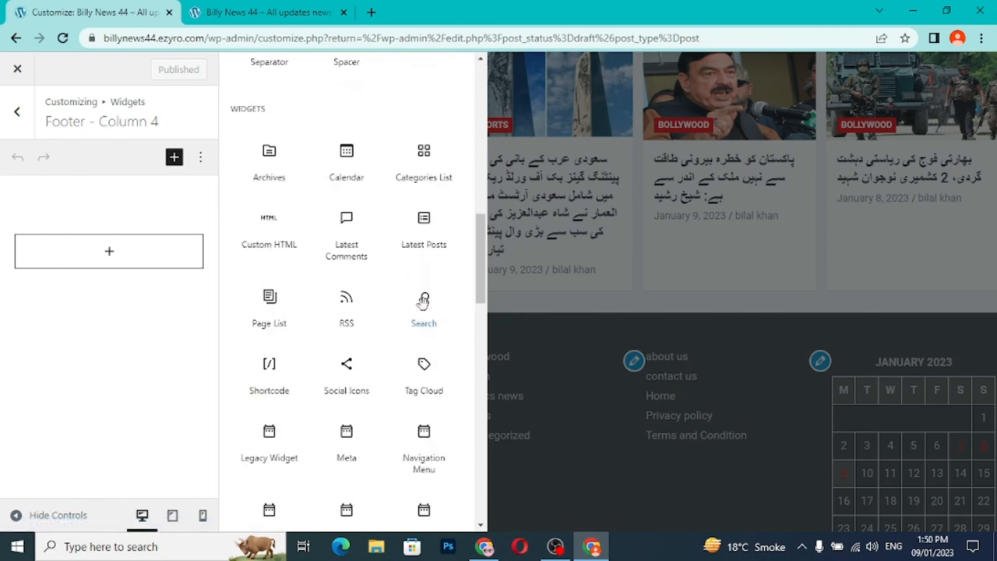
pyautogui.click(424, 301)
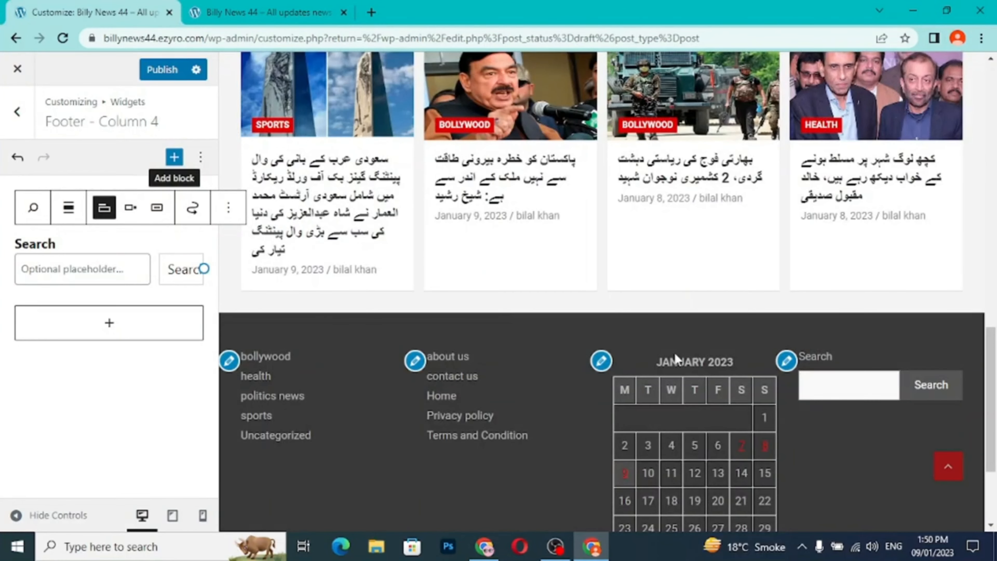
pyautogui.click(165, 72)
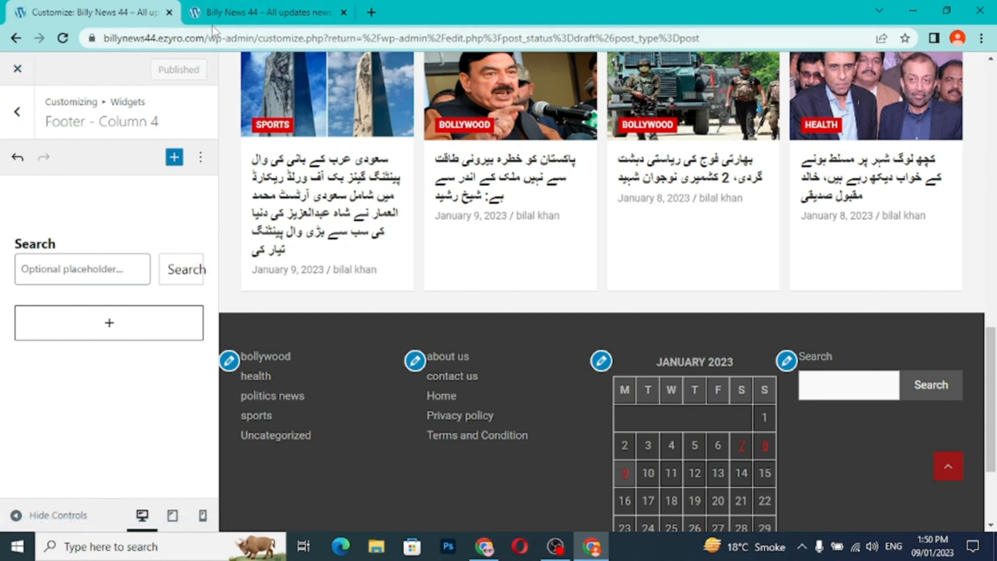
# - Reload the live blog and check the widgets in all four footer columns
pyautogui.click(267, 13)
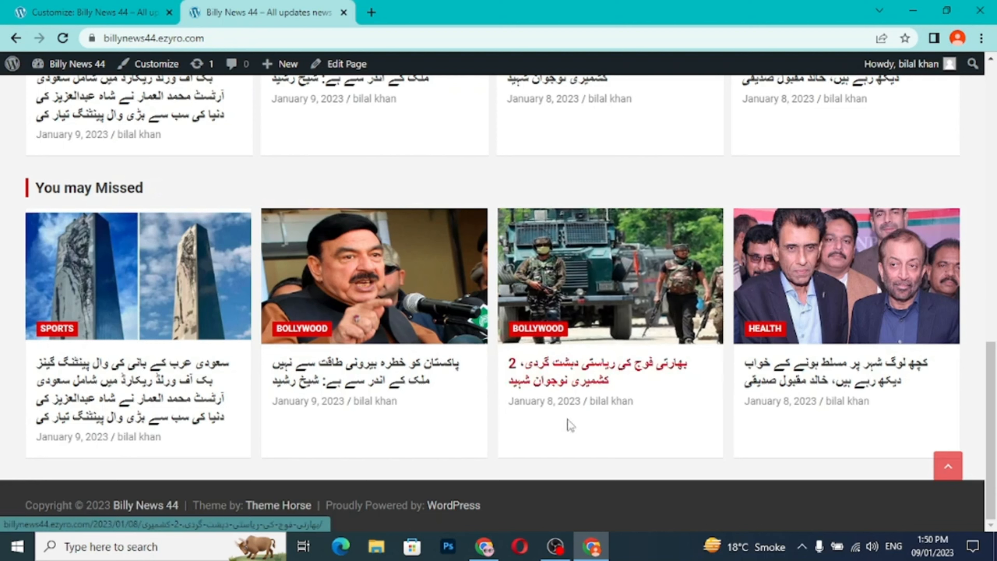
pyautogui.click(64, 38)
pyautogui.scroll(-7, 439, 302)
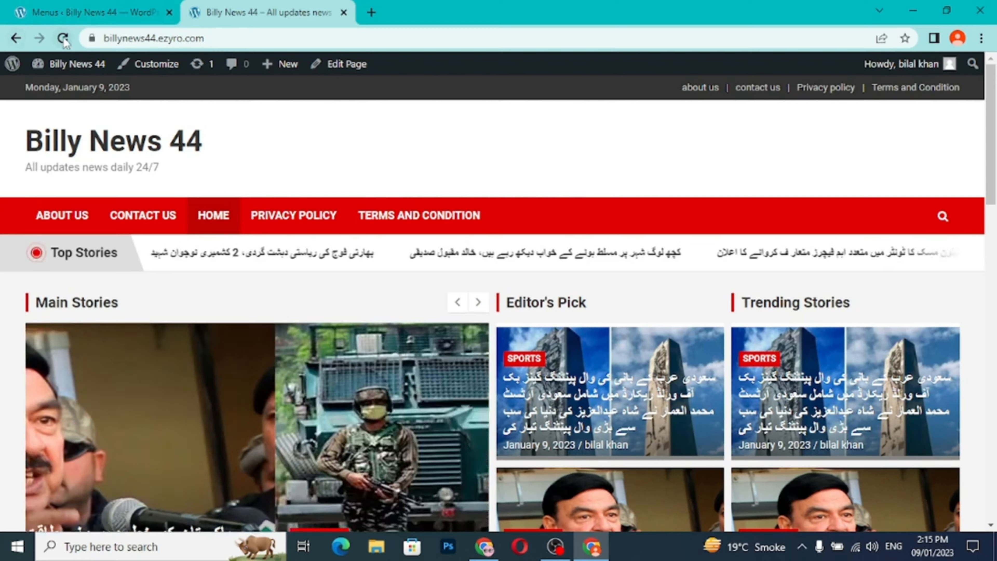
pyautogui.press('F5')
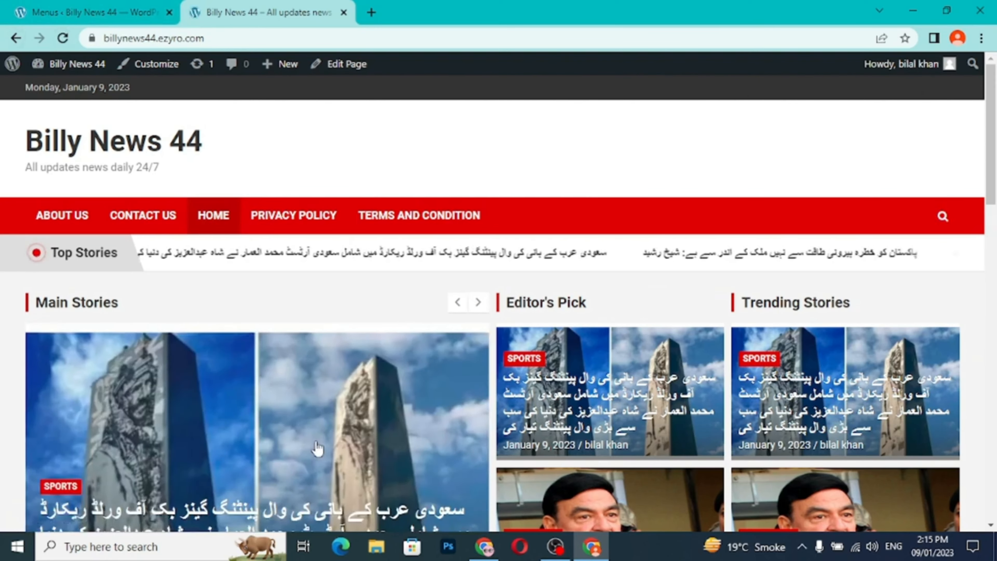
pyautogui.scroll(-15, 317, 450)
pyautogui.scroll(-4, 317, 450)
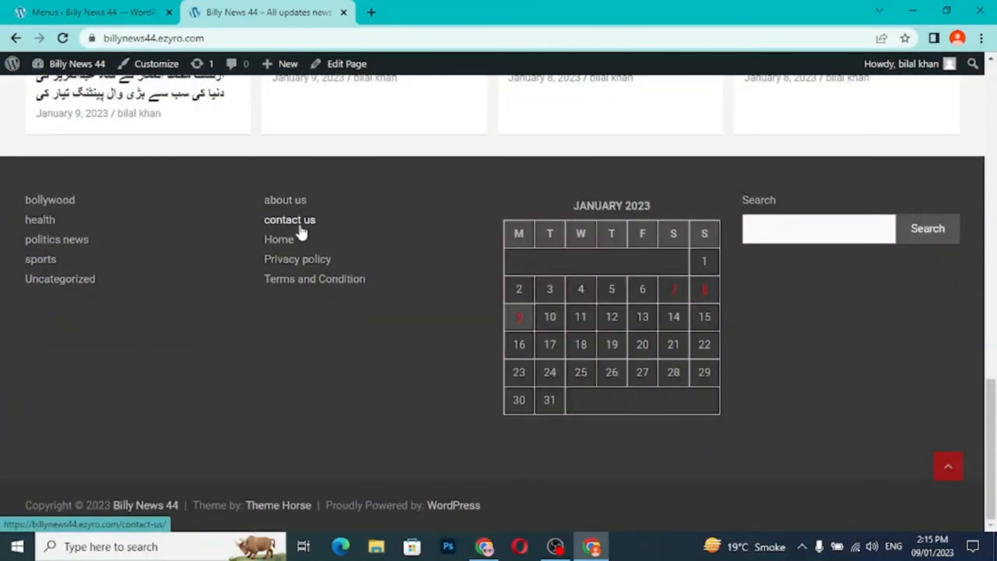
pyautogui.scroll(19, 321, 308)
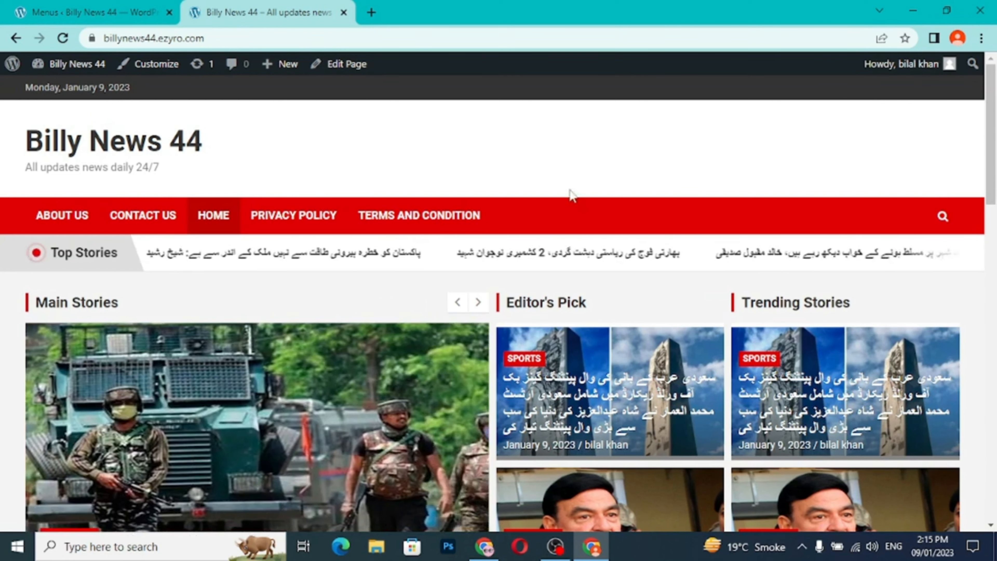
# - Create a menu named "top menu" in the WordPress admin and assign it to the Top Bar Navigation location
pyautogui.click(84, 16)
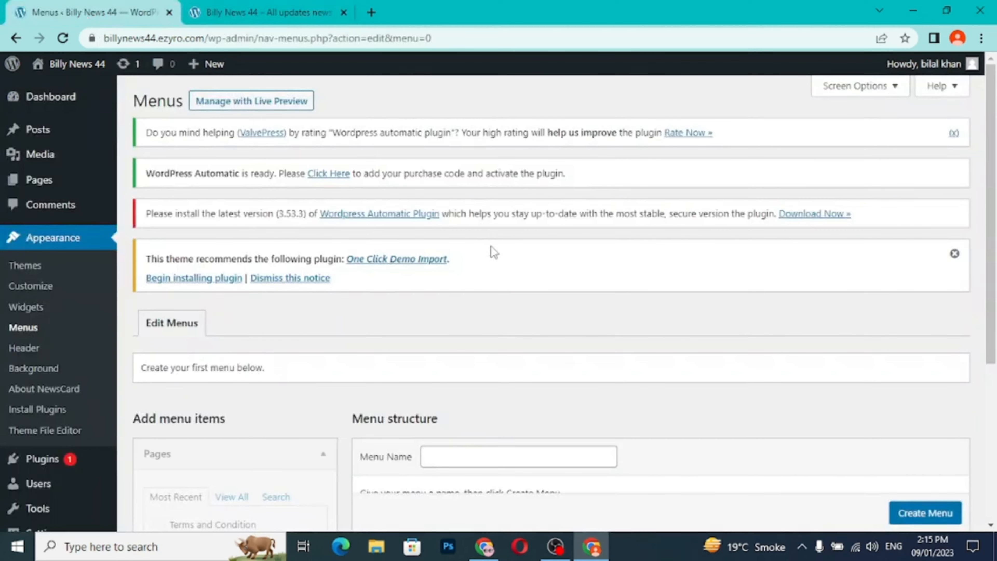
pyautogui.scroll(-3, 491, 313)
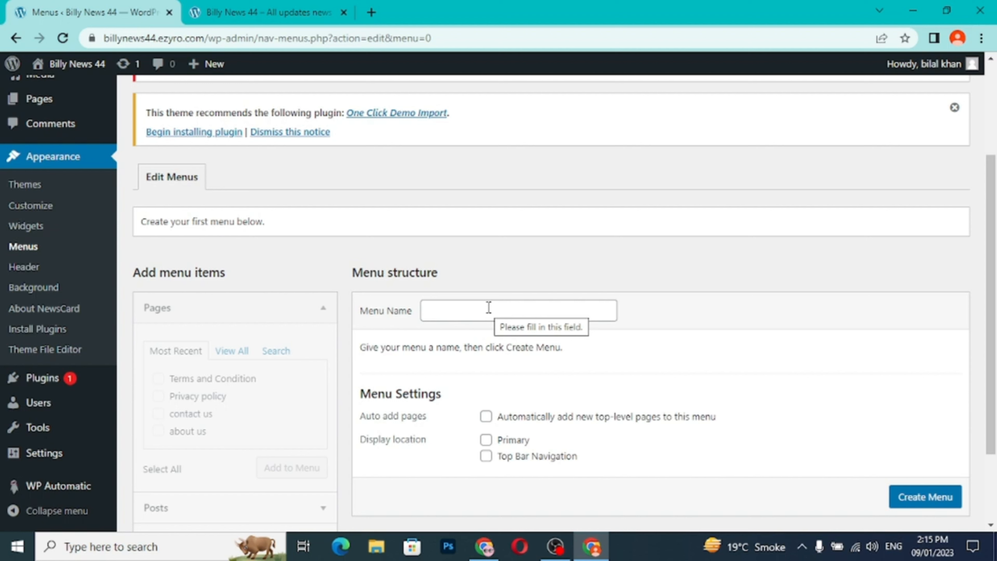
pyautogui.click(489, 308)
pyautogui.click(540, 347)
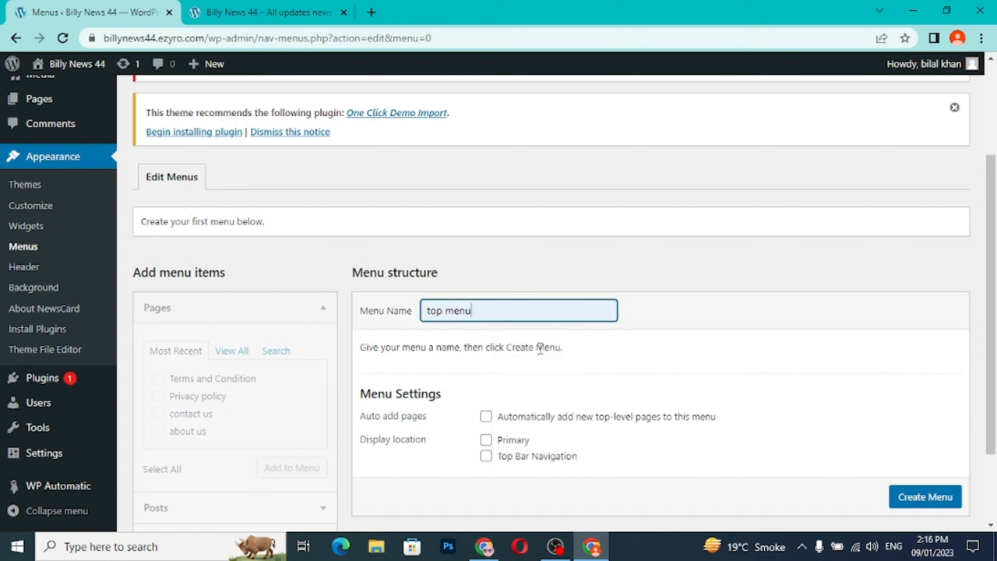
pyautogui.click(486, 456)
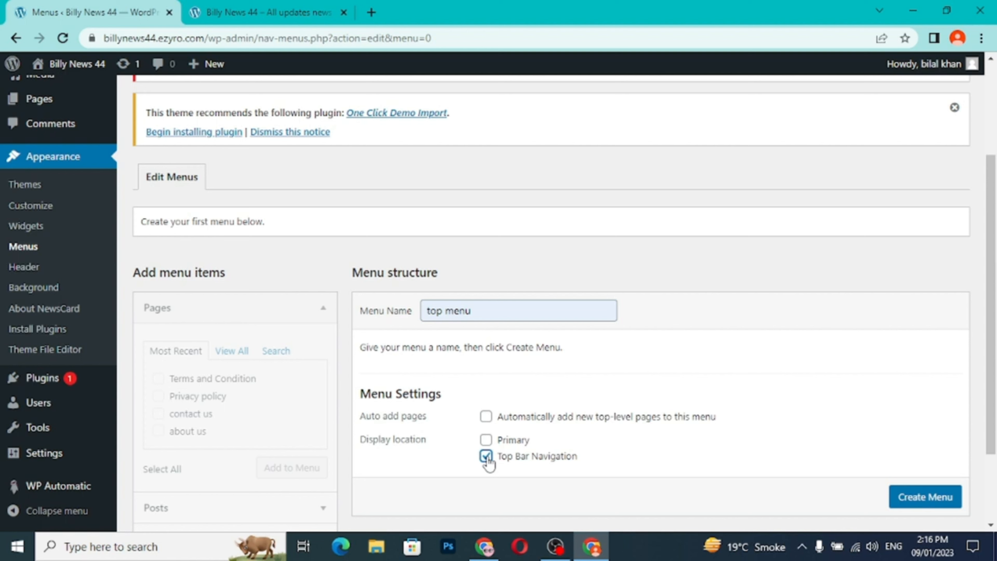
pyautogui.click(921, 496)
# - Add the about us, contact us, Privacy policy and Terms and Condition pages to the top menu and save it
pyautogui.scroll(-1, 923, 495)
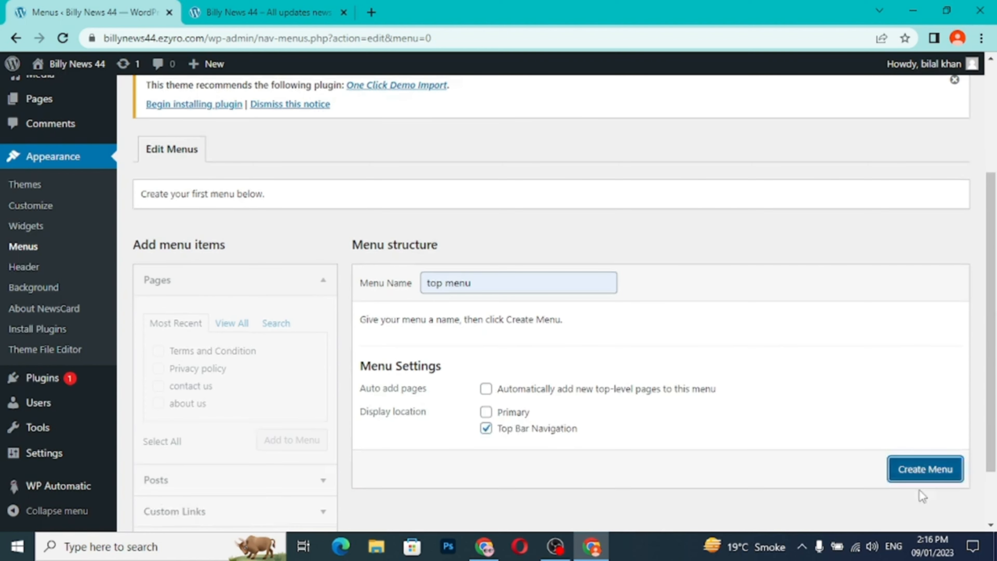
pyautogui.scroll(-5, 744, 381)
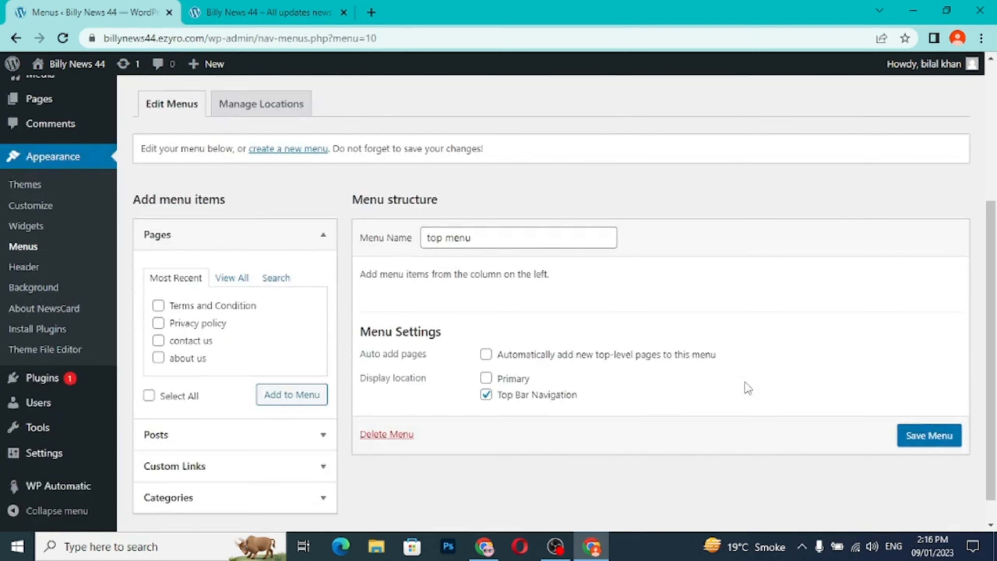
pyautogui.click(243, 284)
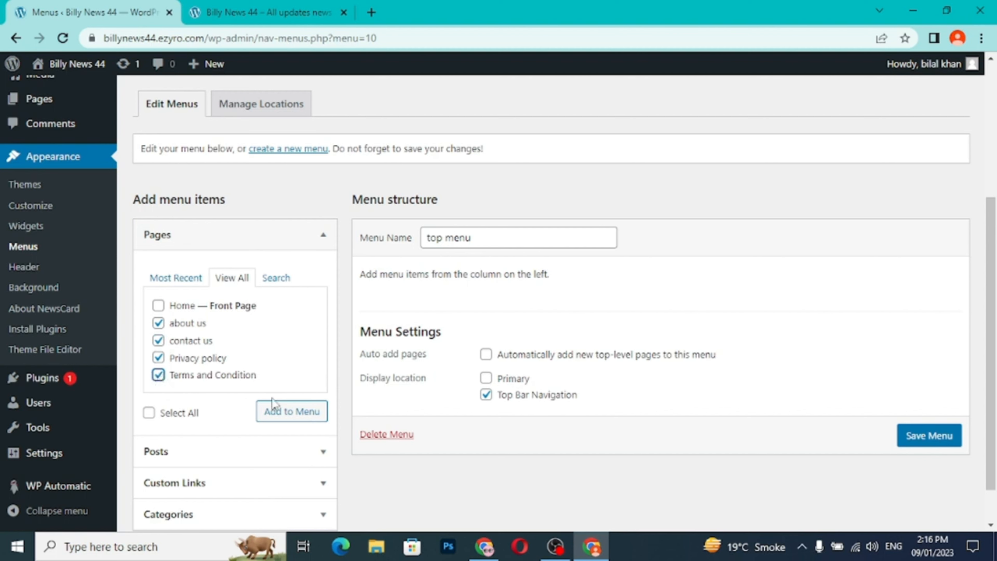
pyautogui.click(288, 416)
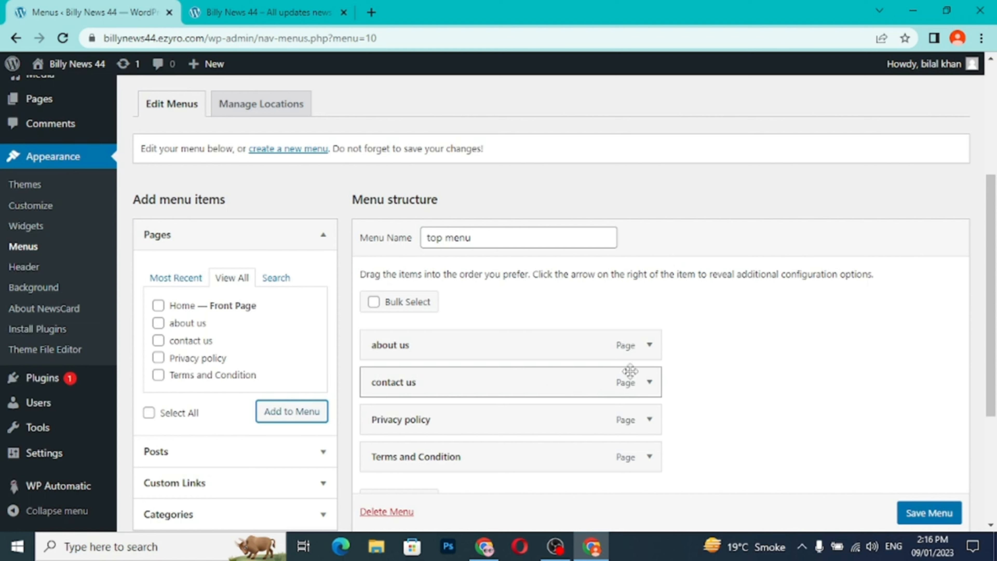
pyautogui.click(920, 518)
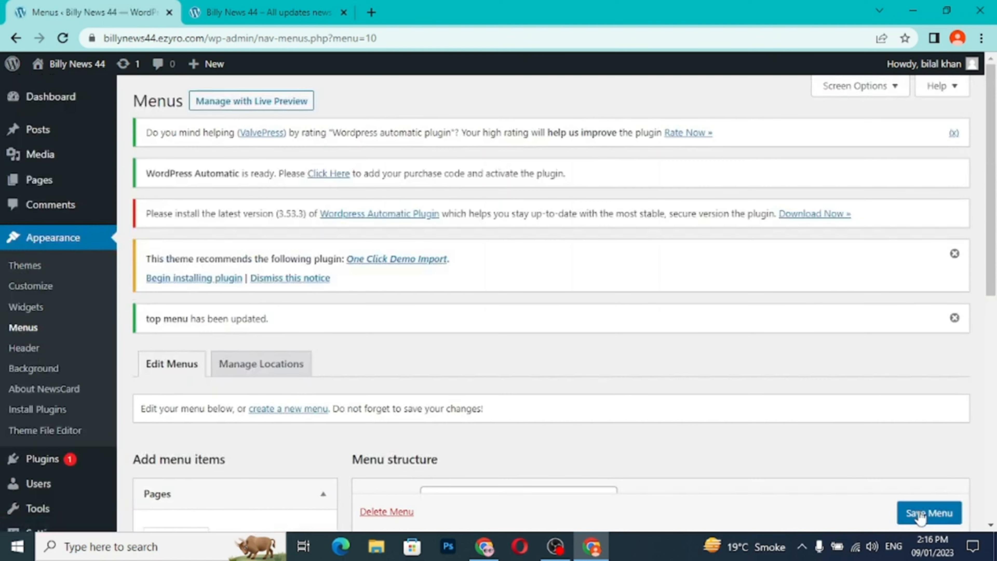
# - Reload the live blog and check the page links in its top bar
pyautogui.click(306, 12)
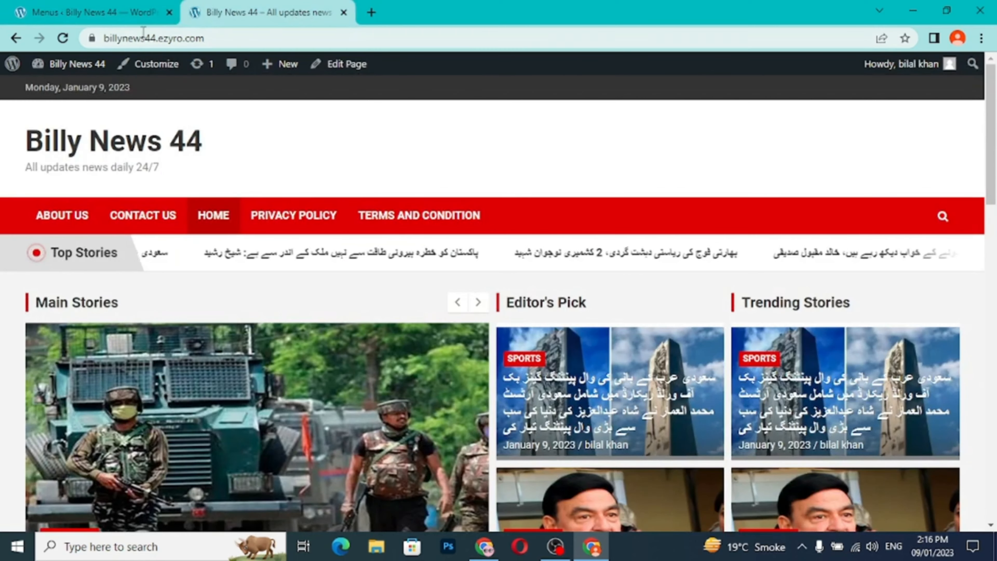
pyautogui.click(64, 38)
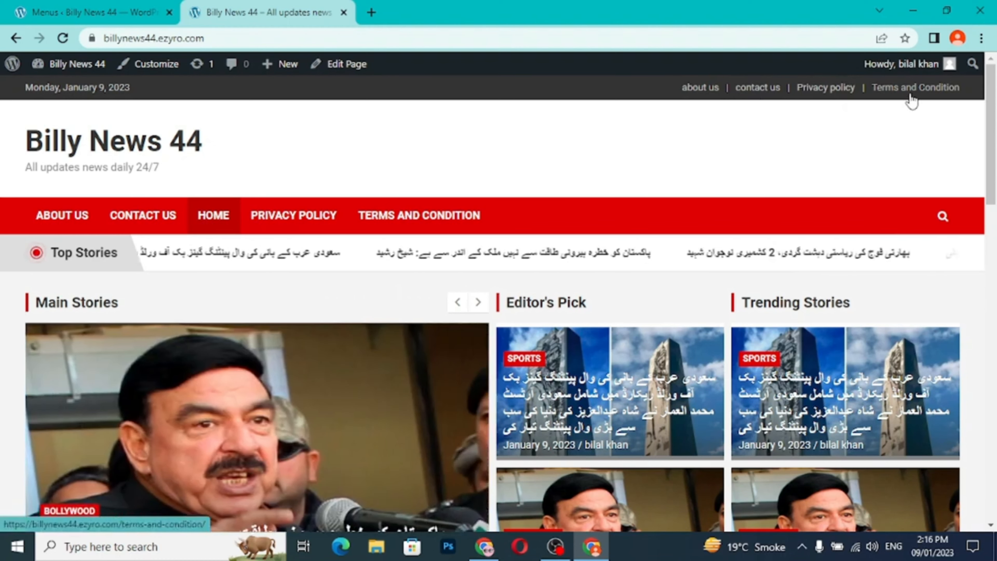
# - Examine the live blog's homepage down to its footer widgets, and the sports category page with its posts, sidebar and footer
pyautogui.scroll(-15, 658, 207)
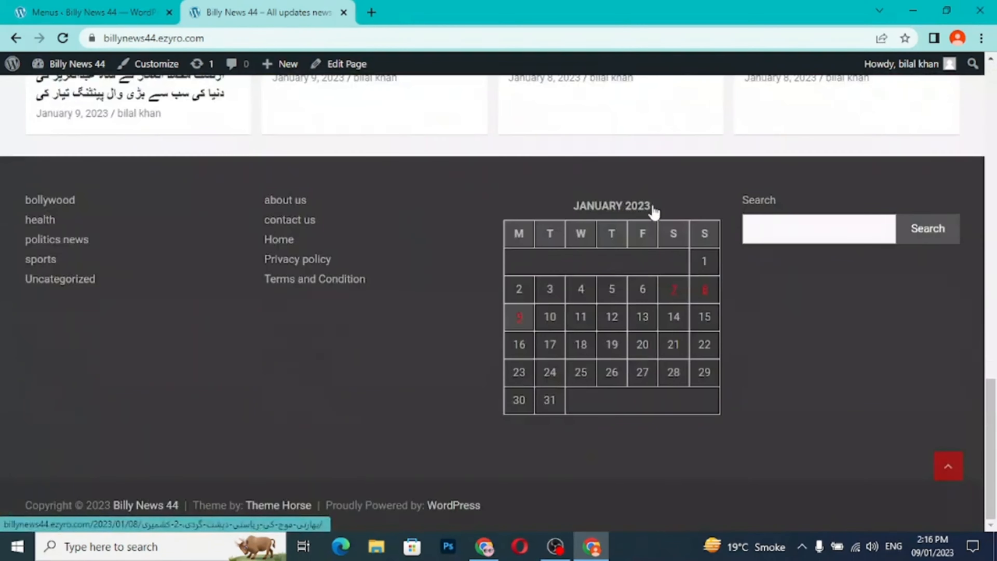
pyautogui.scroll(15, 652, 208)
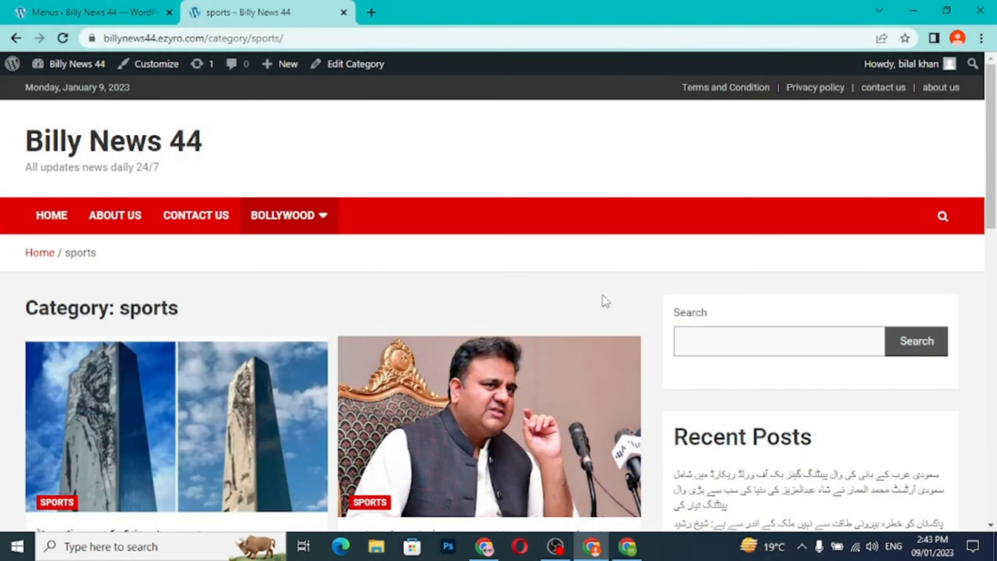
pyautogui.scroll(-12, 606, 301)
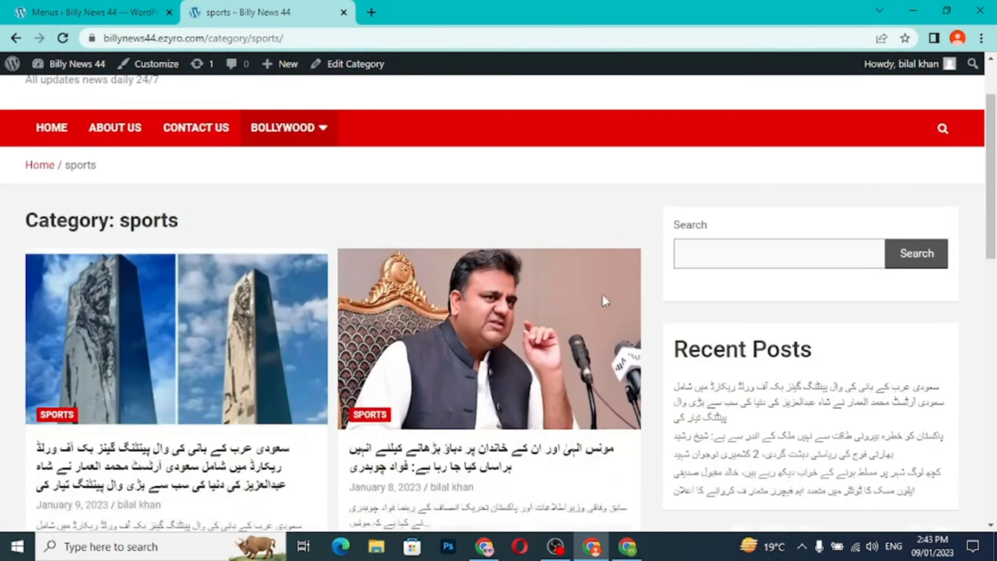
pyautogui.scroll(-3, 605, 302)
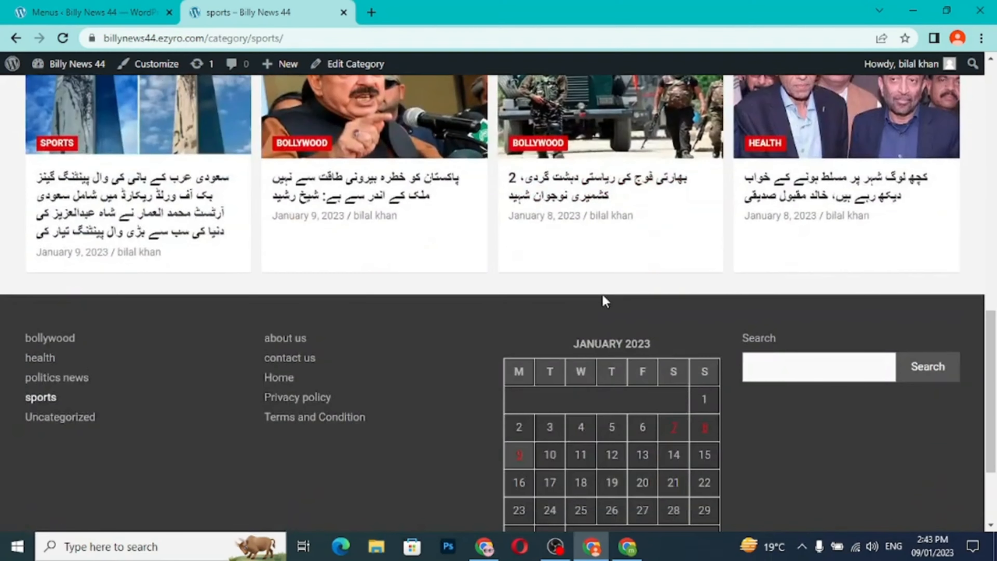
pyautogui.scroll(15, 604, 301)
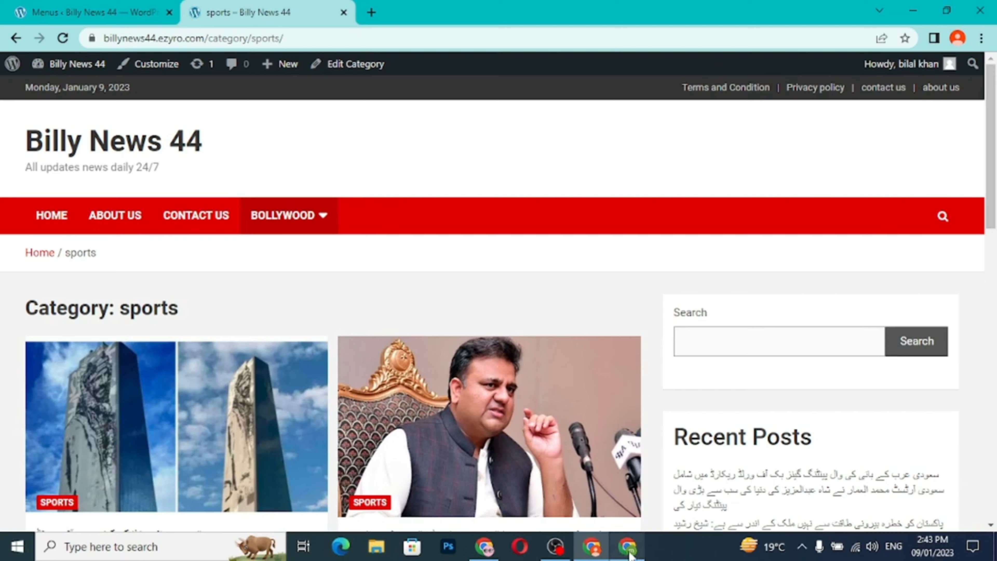
# - Switch to the browser window with the Billy is Tech YouTube channel and open its subscription notification options
pyautogui.click(621, 544)
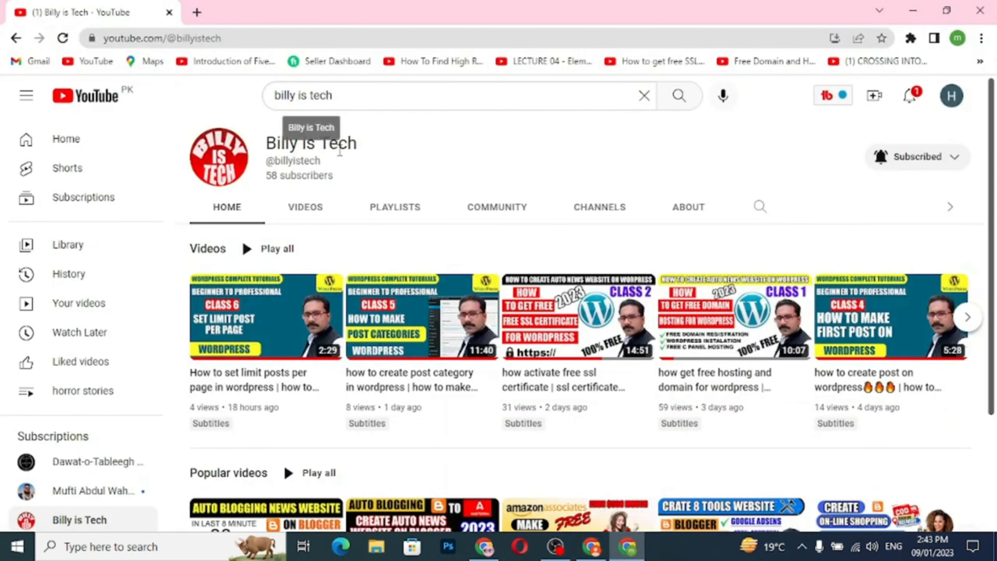
pyautogui.click(909, 171)
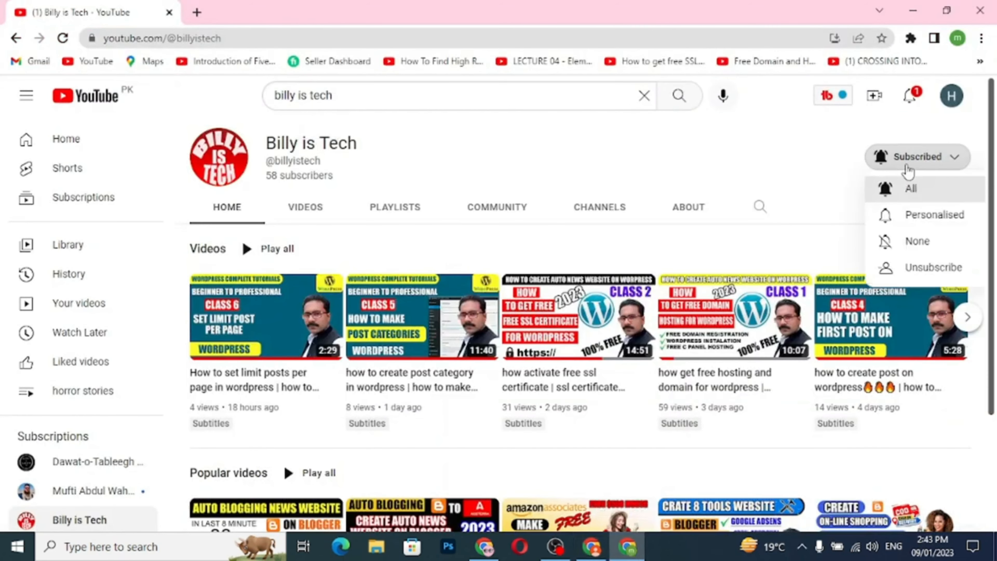